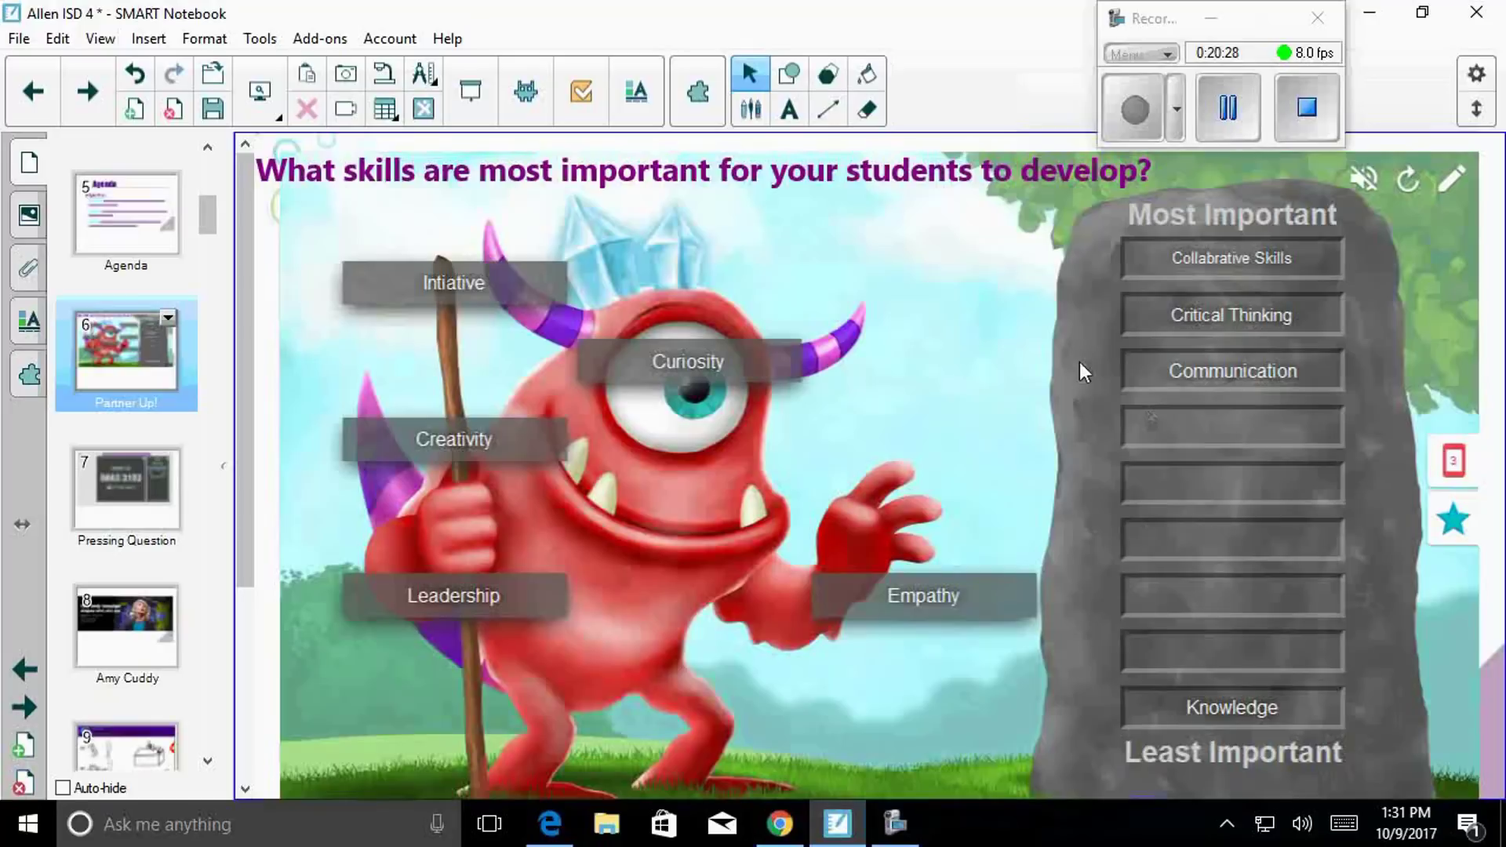
Step: Edit the Rank Order activity so that answers are checked Instantly, keeping the Monsters theme, and finish the setup
click(1450, 184)
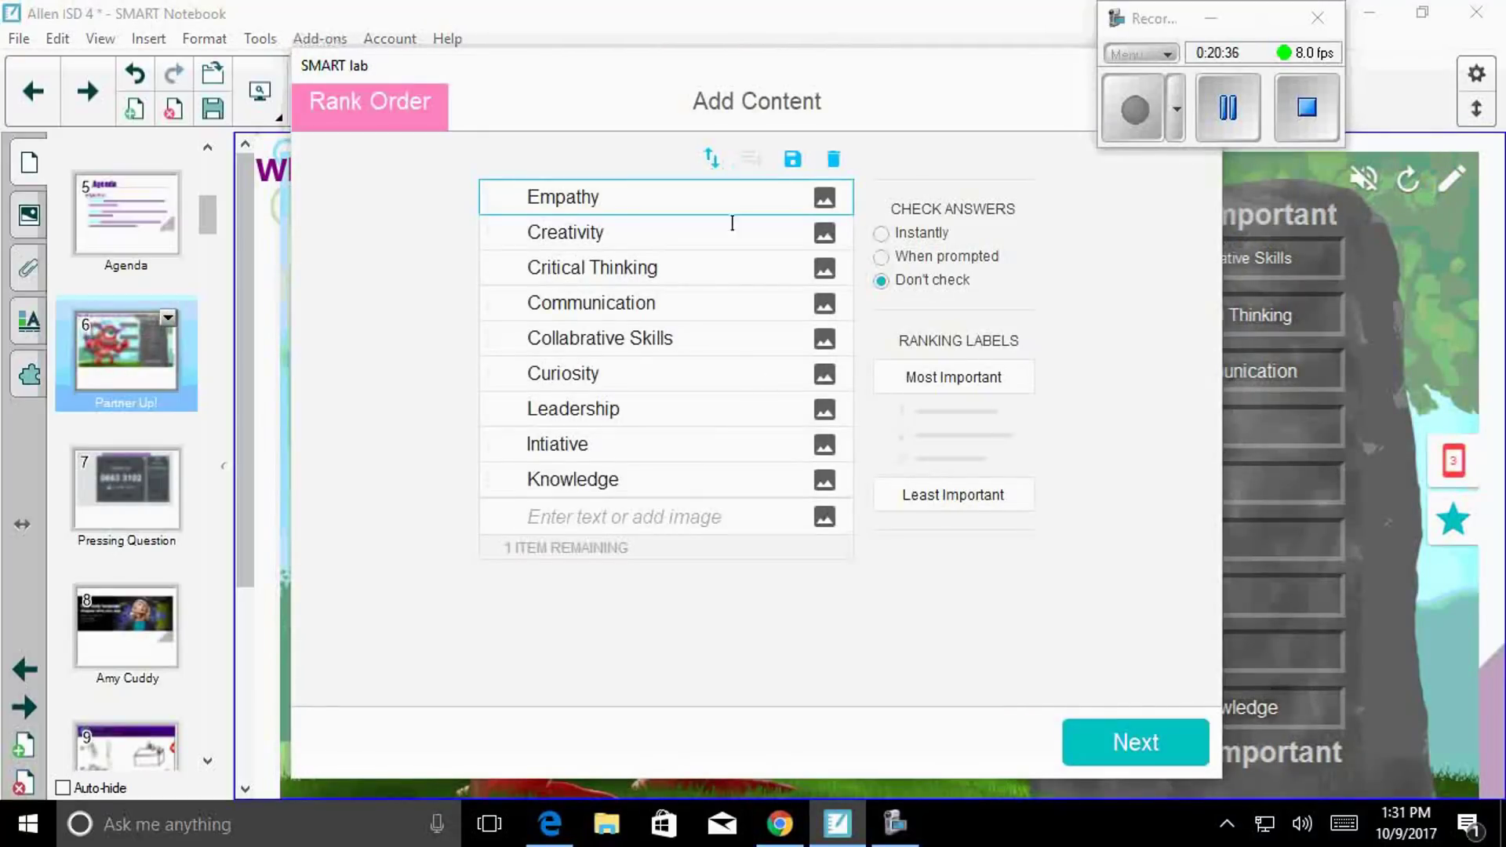
click(881, 234)
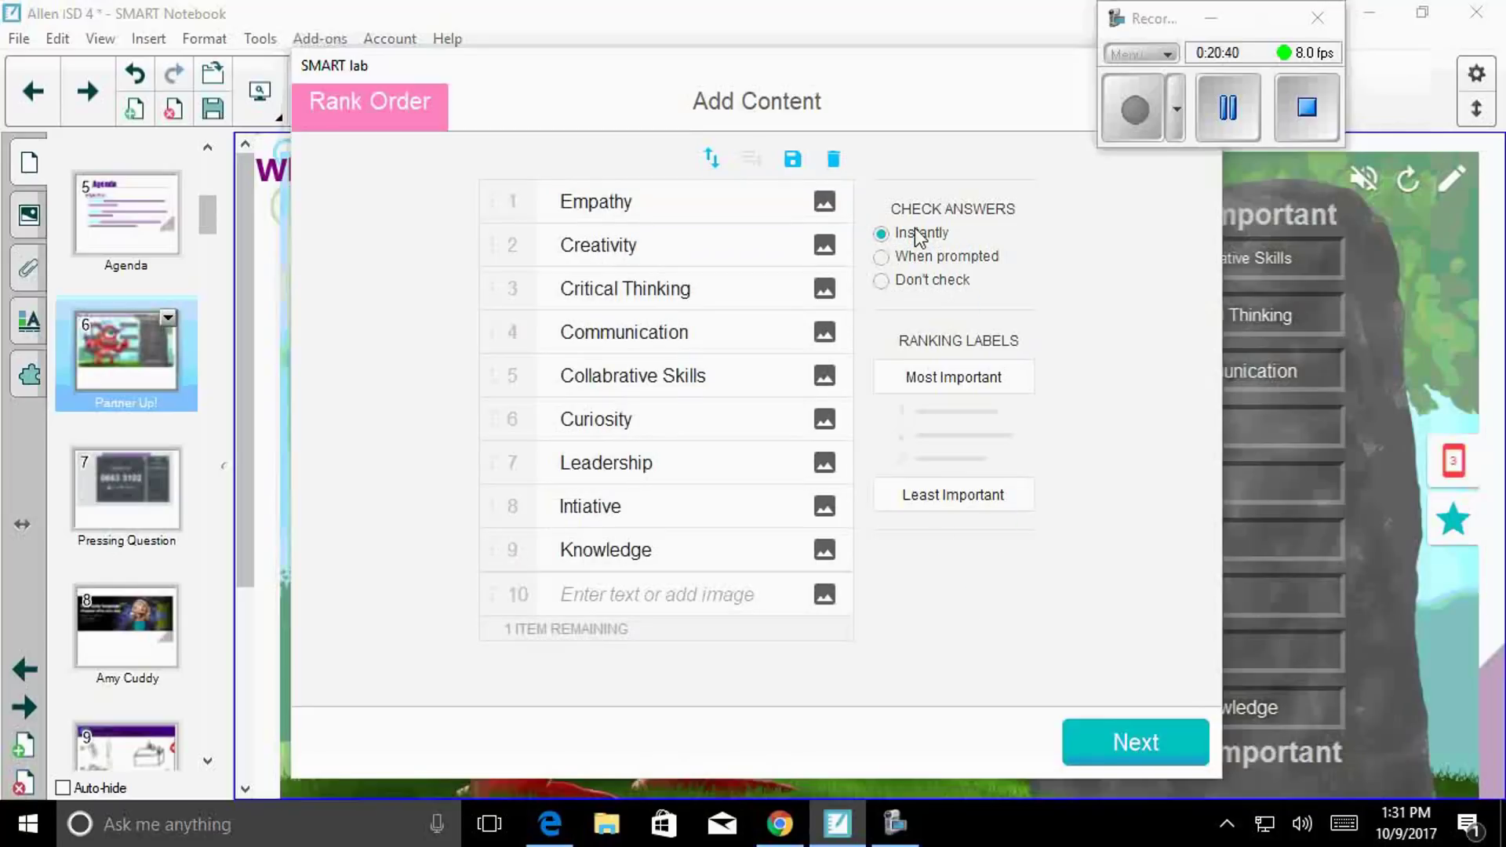
click(884, 259)
click(882, 234)
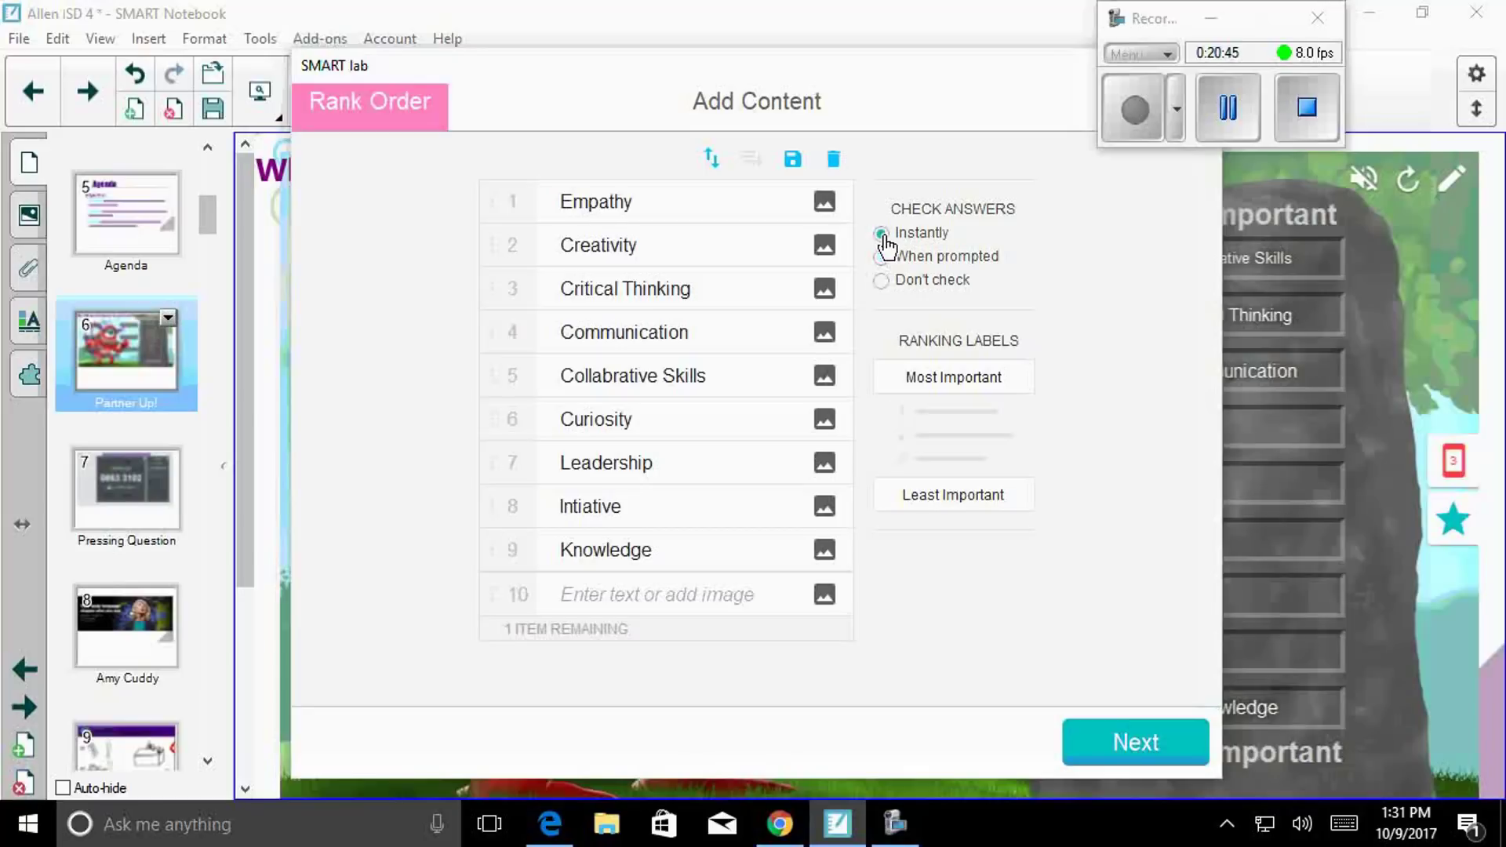
click(1139, 746)
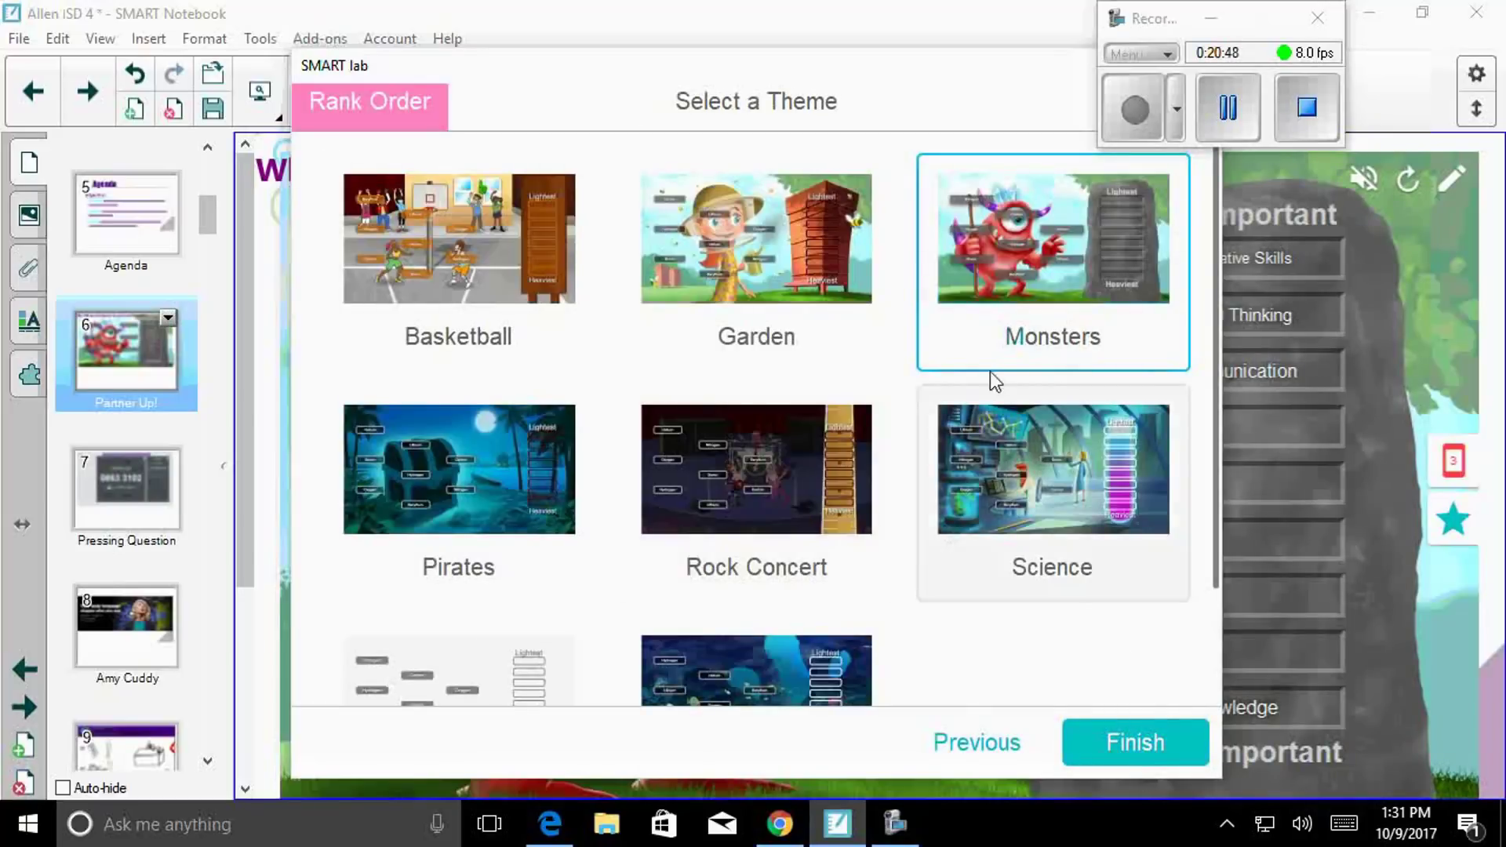
click(1137, 743)
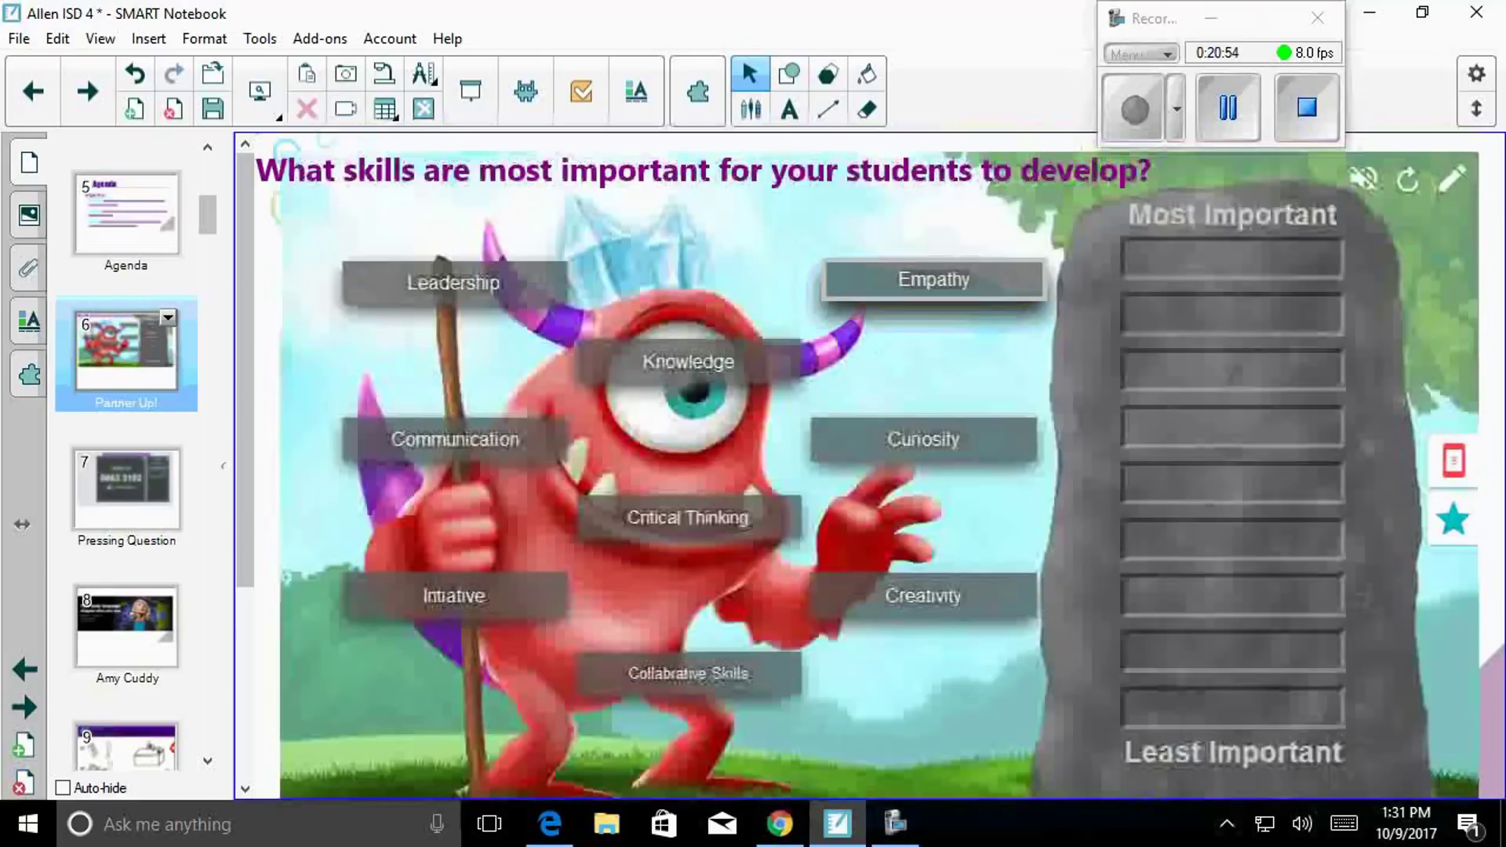
Step: Test the answer checking by placing Empathy in the first ranking slot and Curiosity in the second
drag(882, 290, 1205, 286)
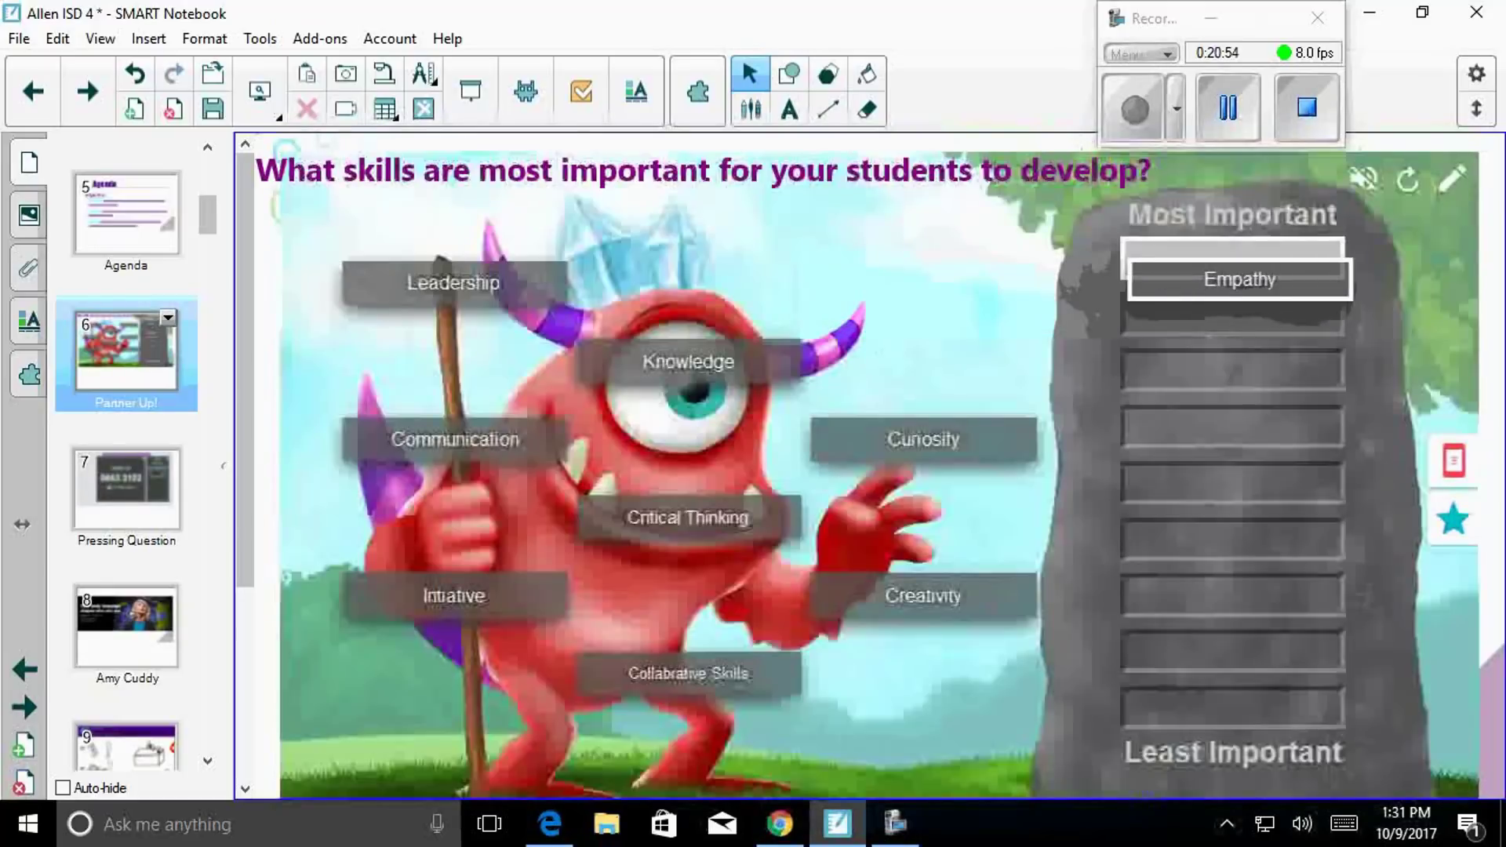
drag(866, 447, 1152, 330)
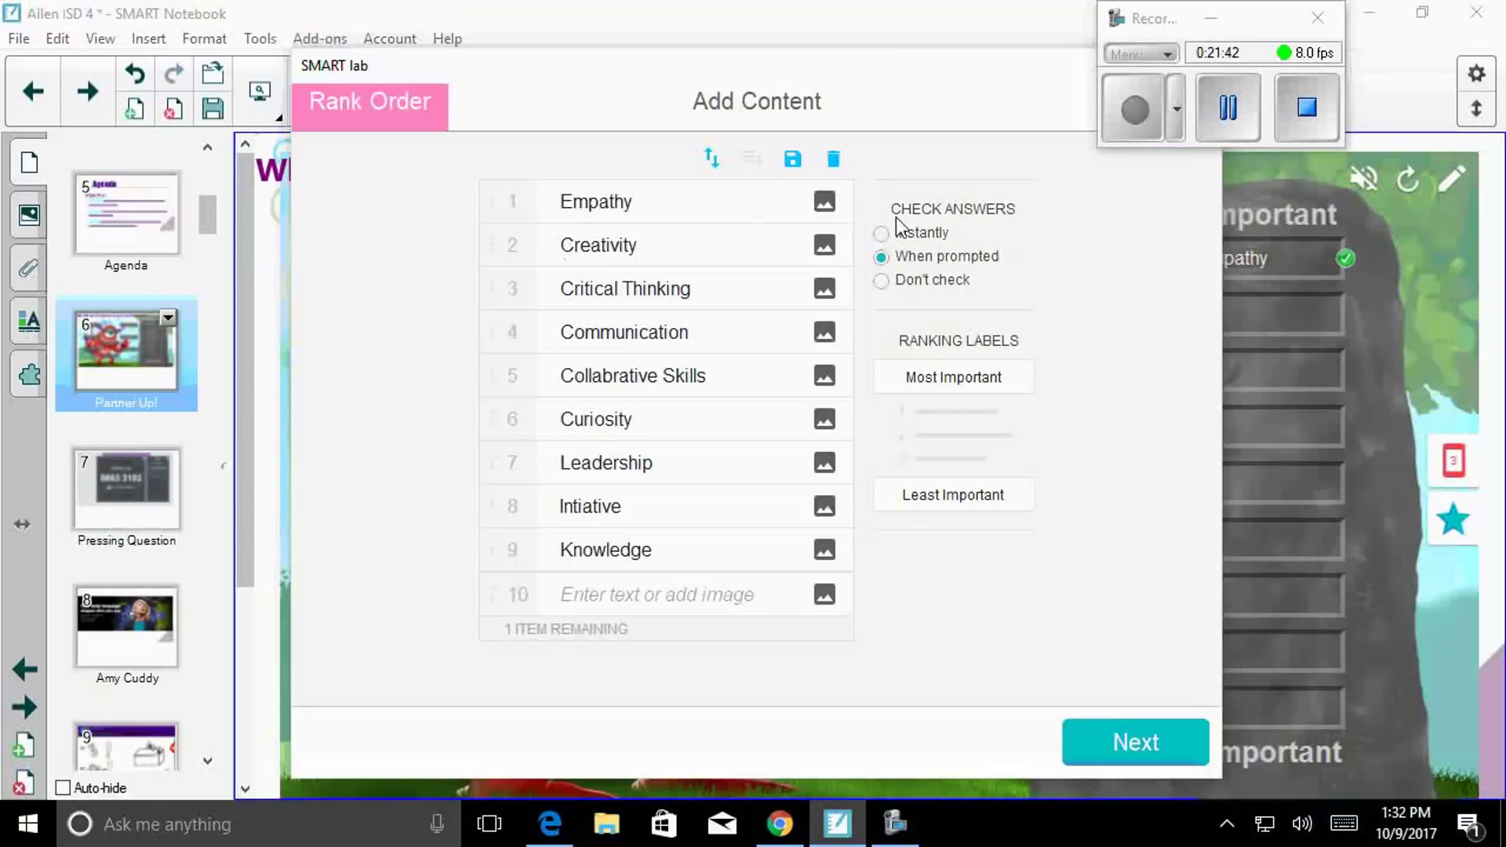
Step: Reorder the Rank Order items by moving Empathy below Creativity to position 2
double_click(642, 199)
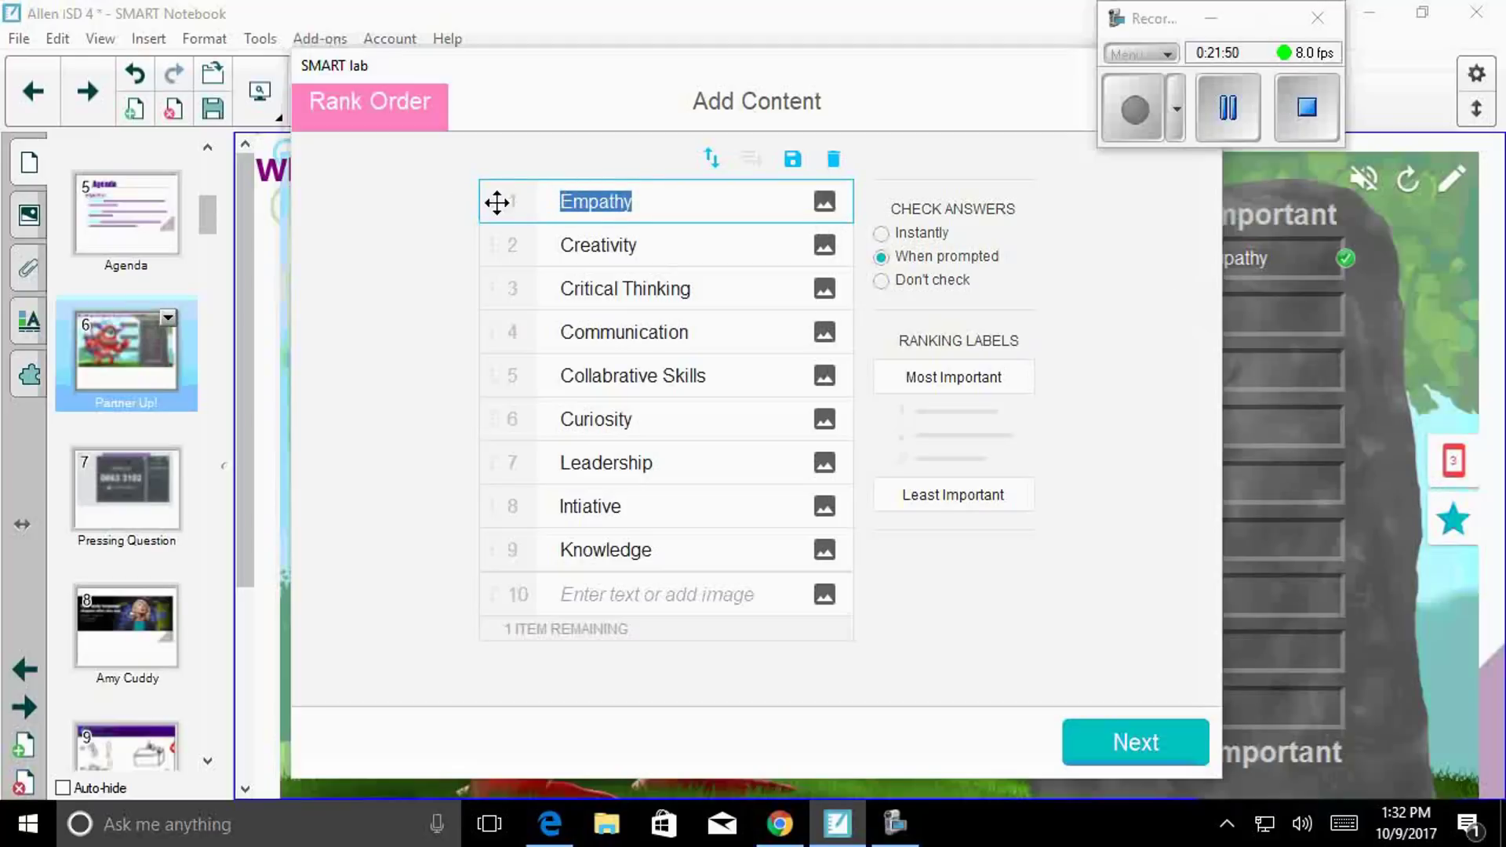
drag(494, 201, 506, 246)
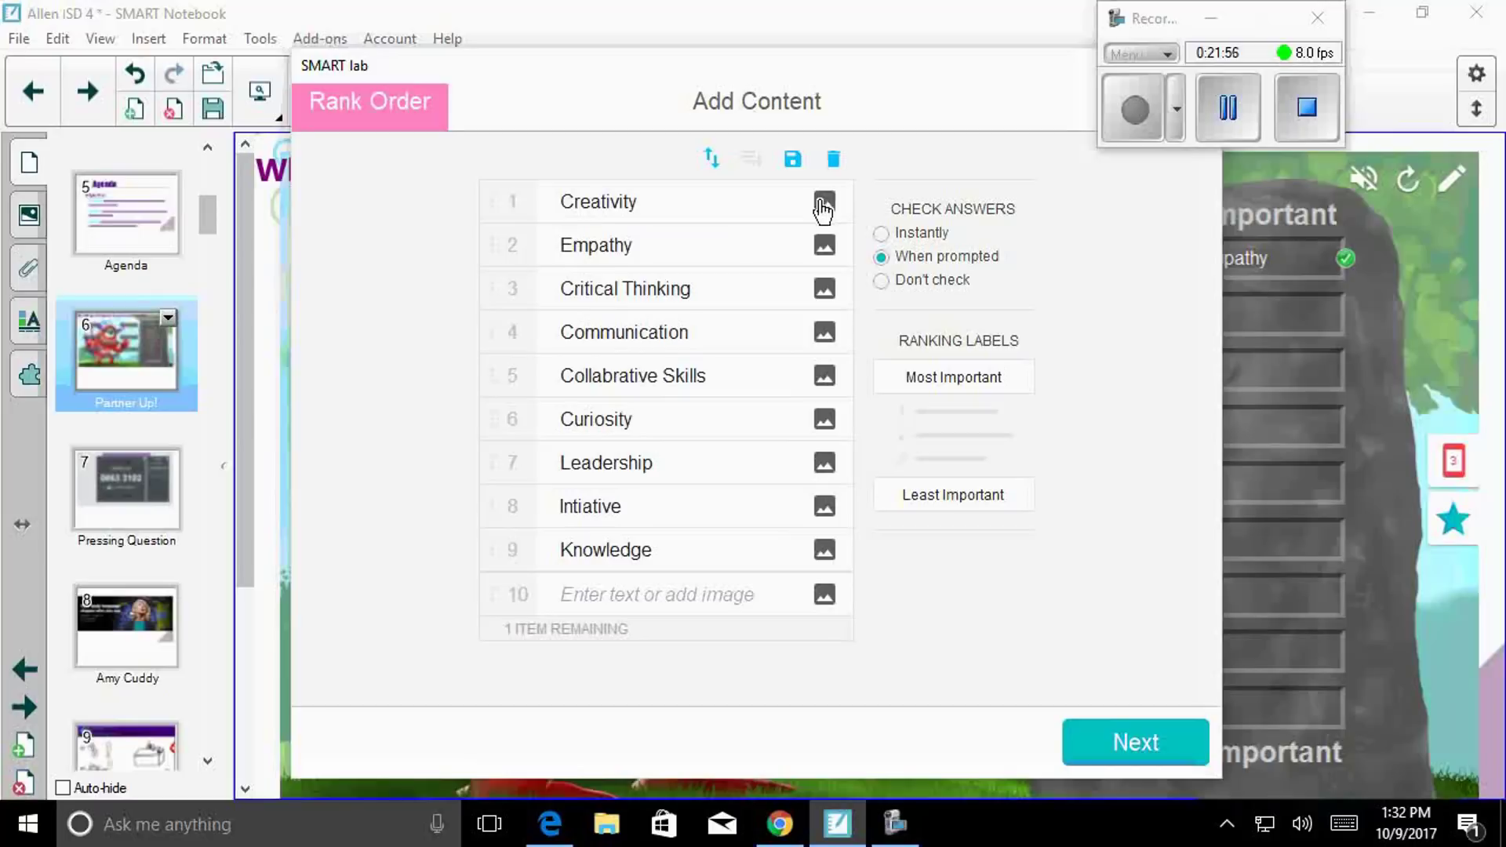
Step: Select the text of the Most Important ranking label for editing
click(924, 376)
double_click(930, 380)
drag(931, 383, 1007, 380)
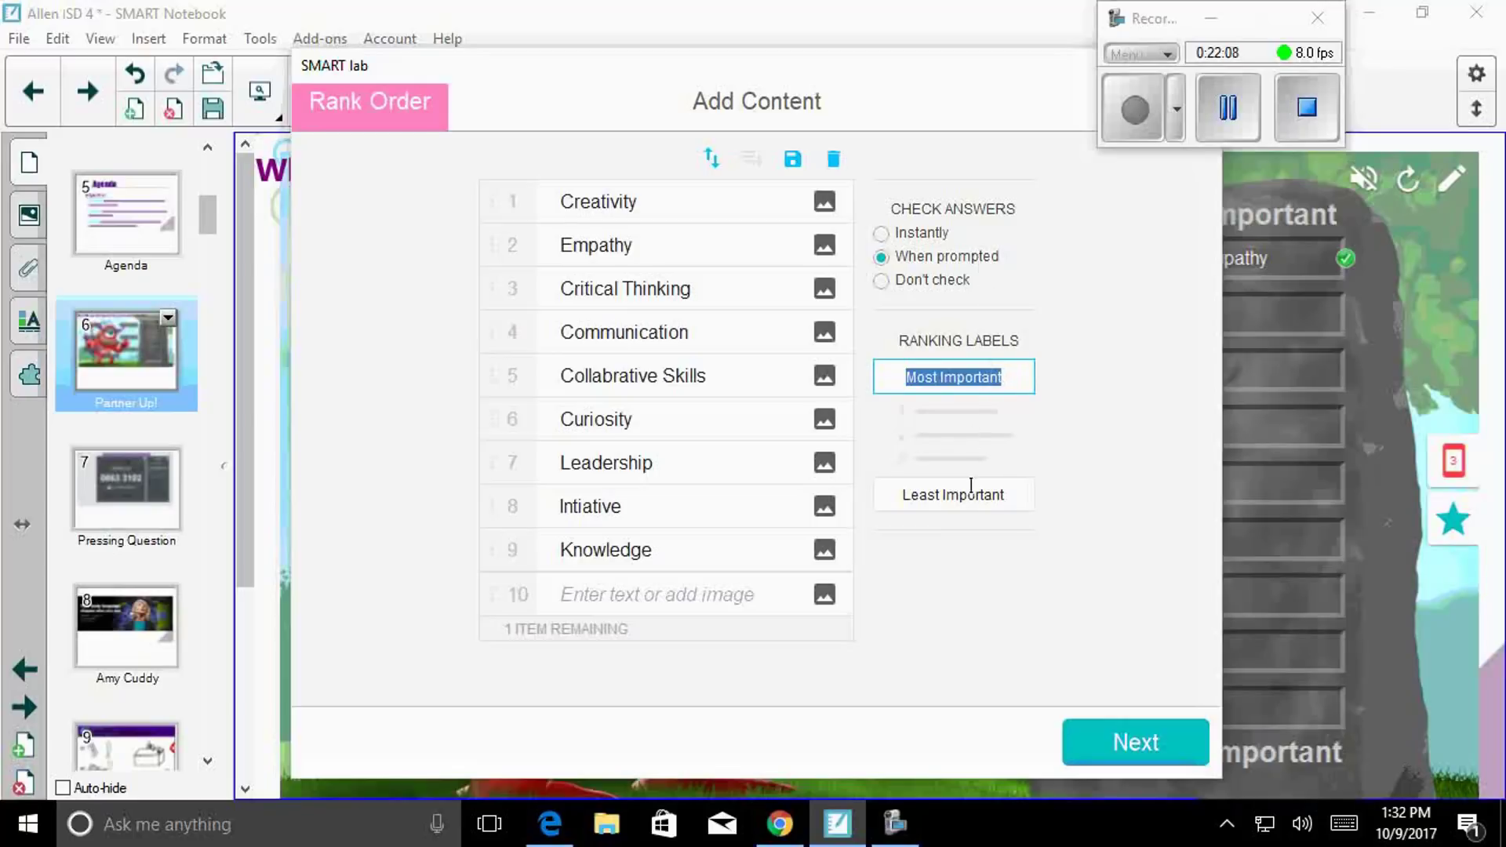
key(ctrl+shift+Left)
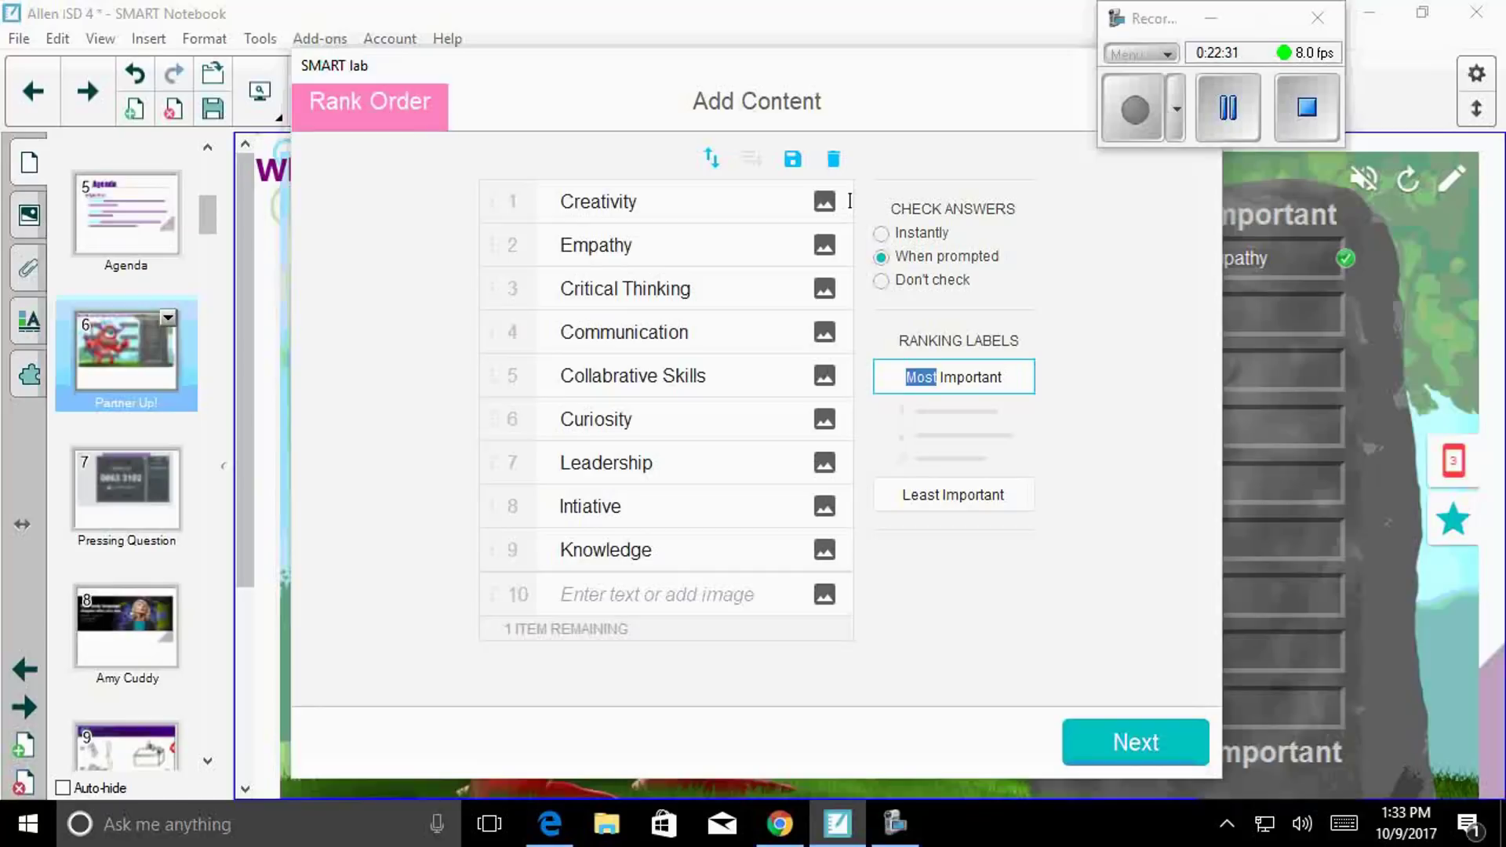
key(shift+End)
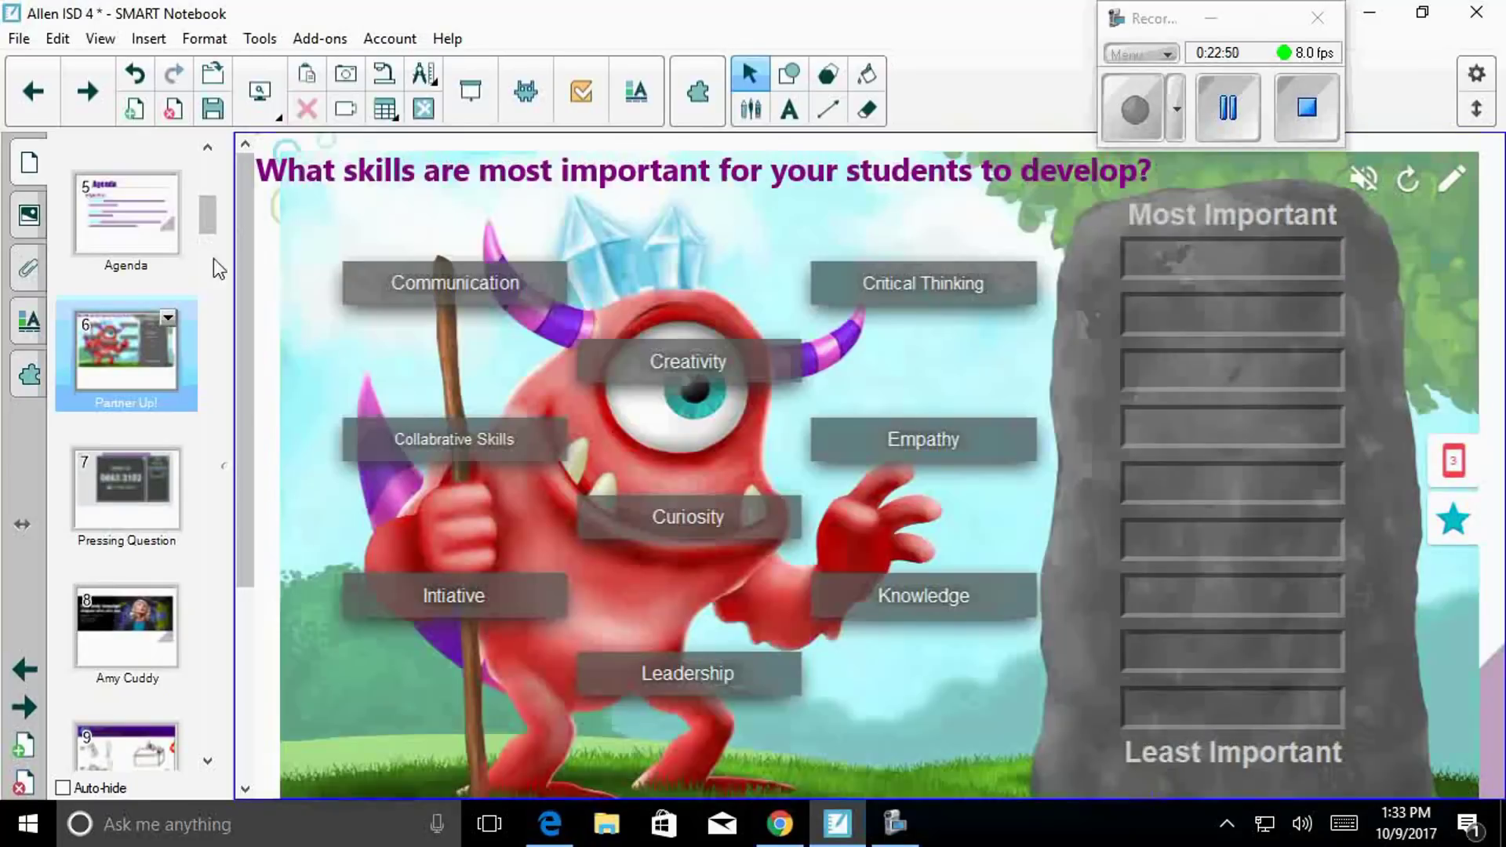
Step: Reopen the Rank Order activity for editing and save its content list under the name Graduation
click(1449, 186)
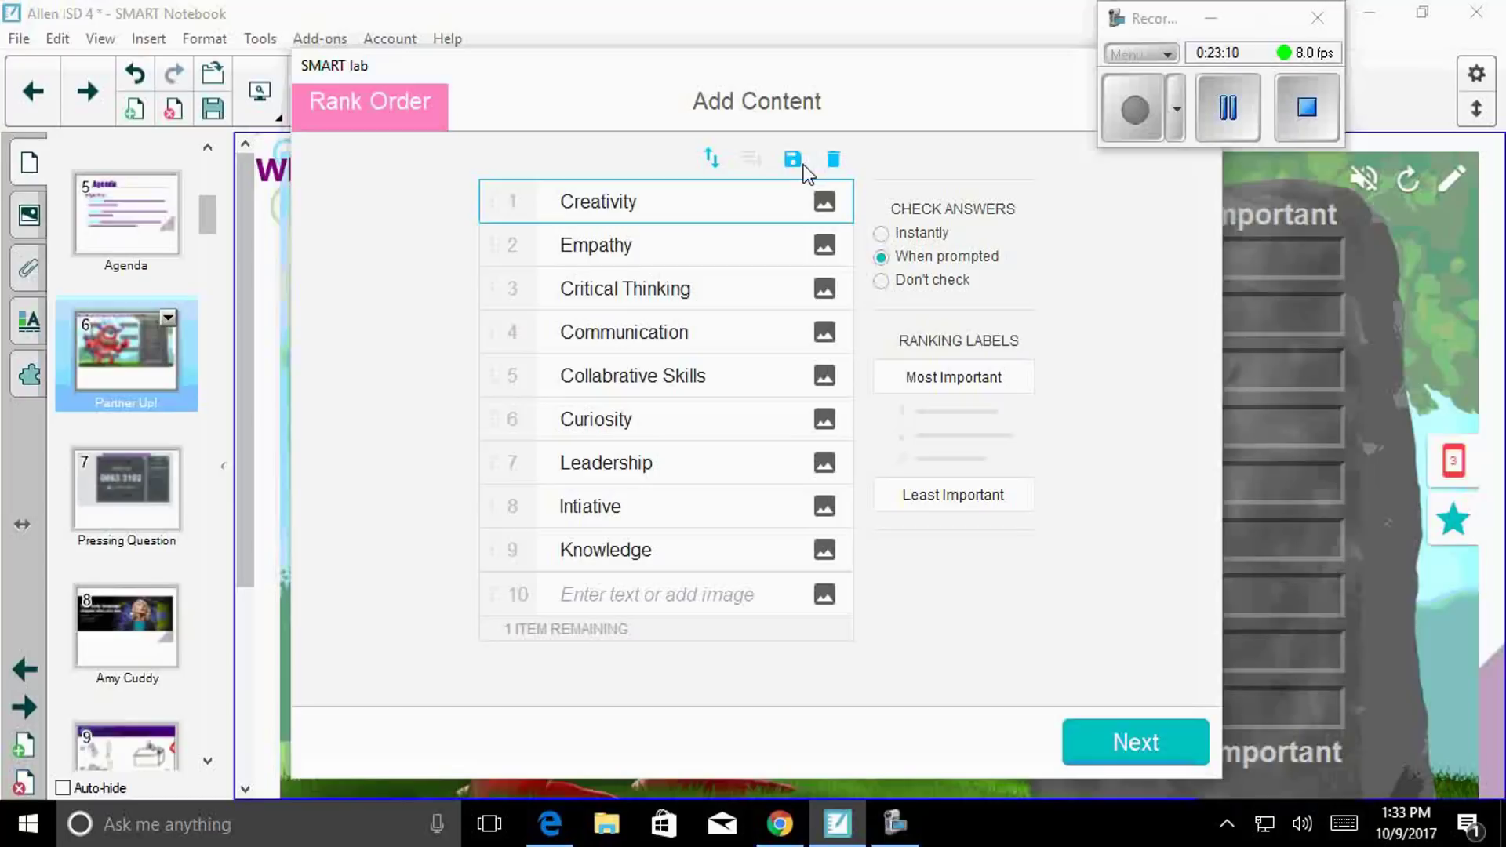
click(792, 161)
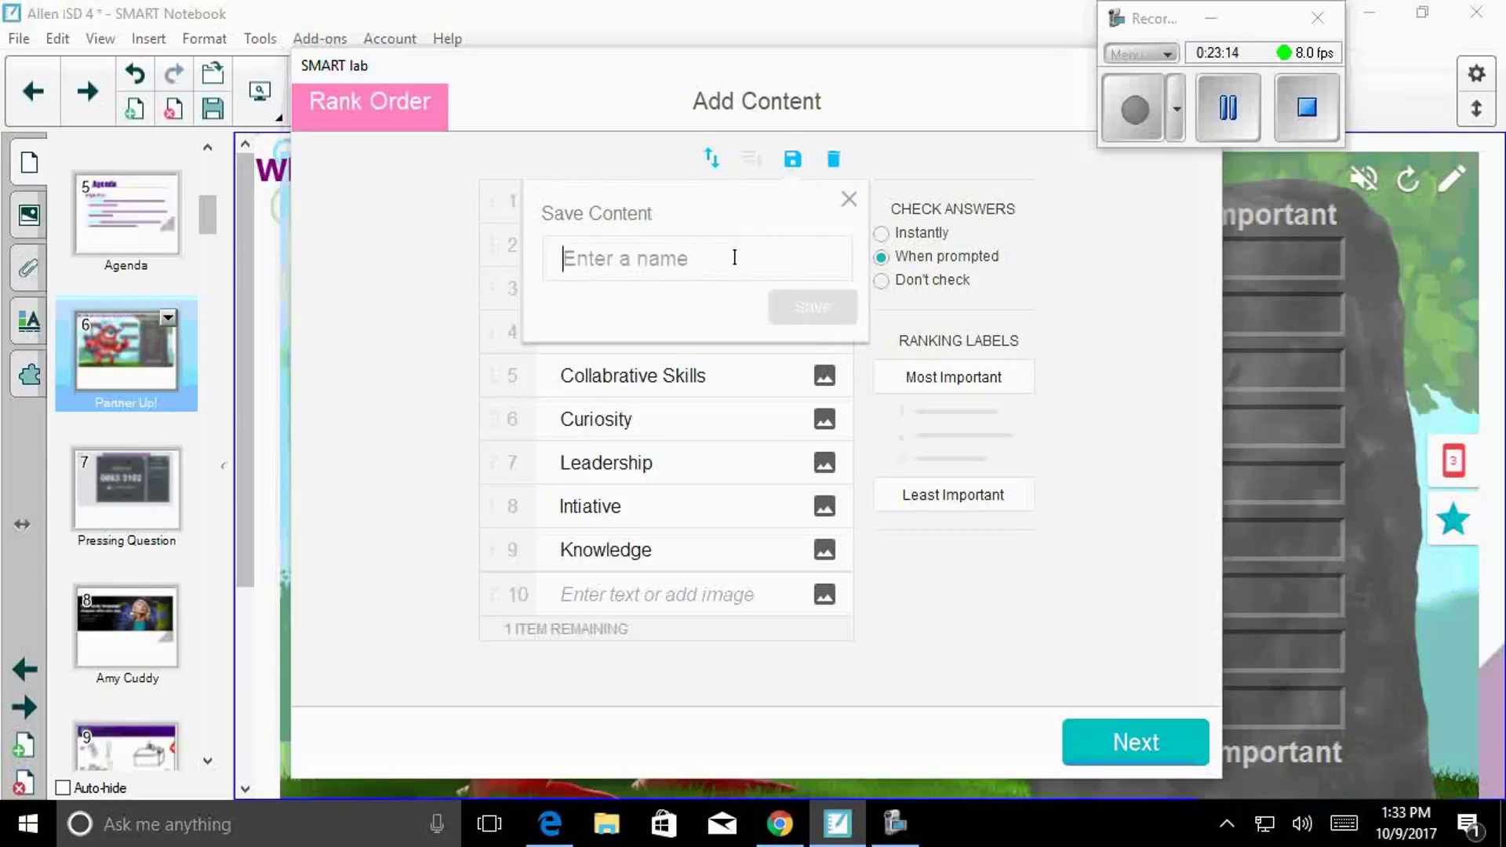
text(Gra)
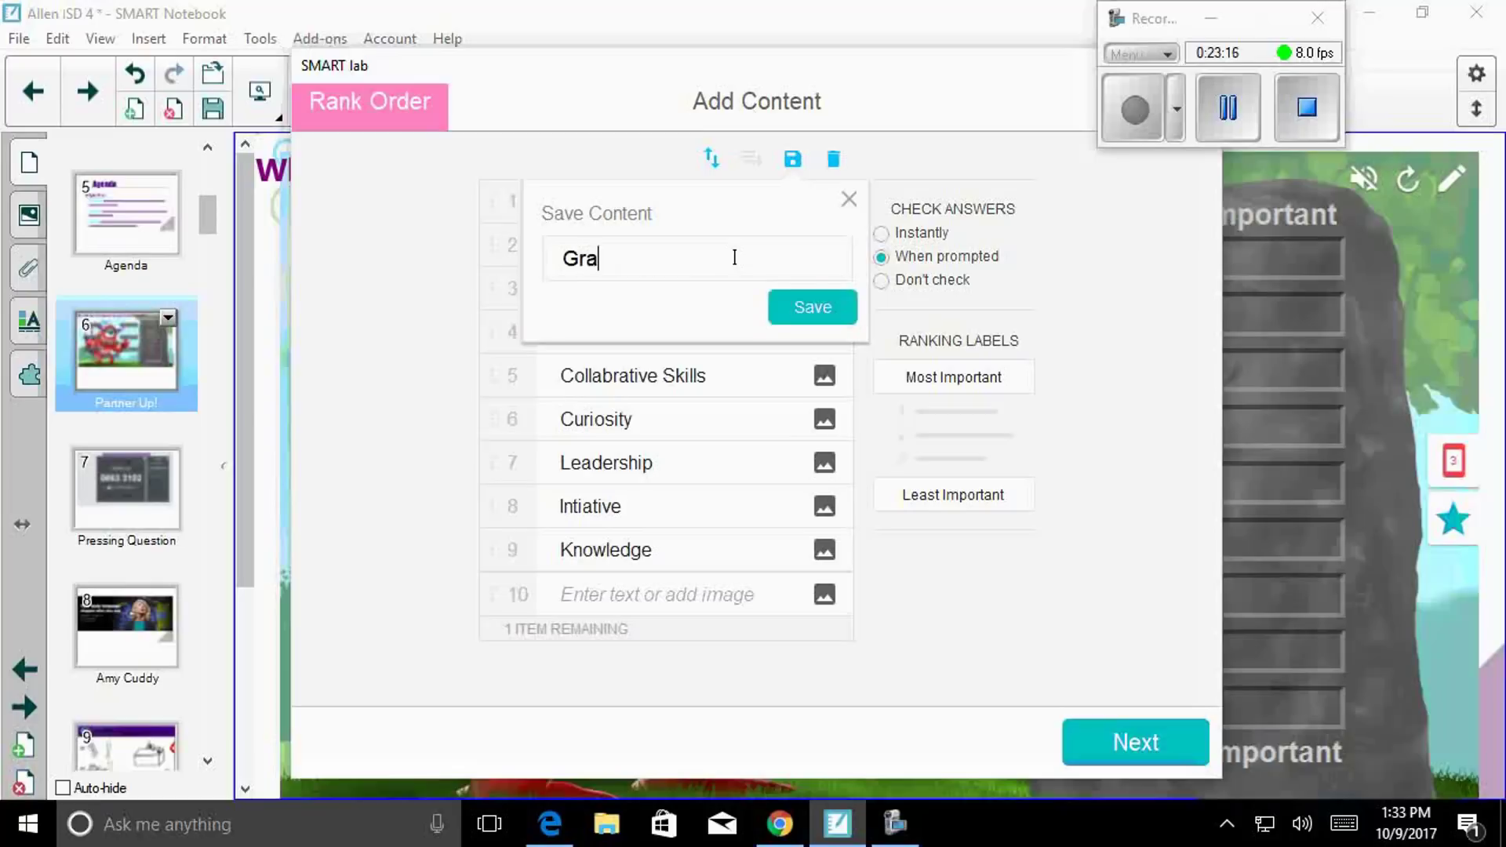
text(duation)
click(809, 313)
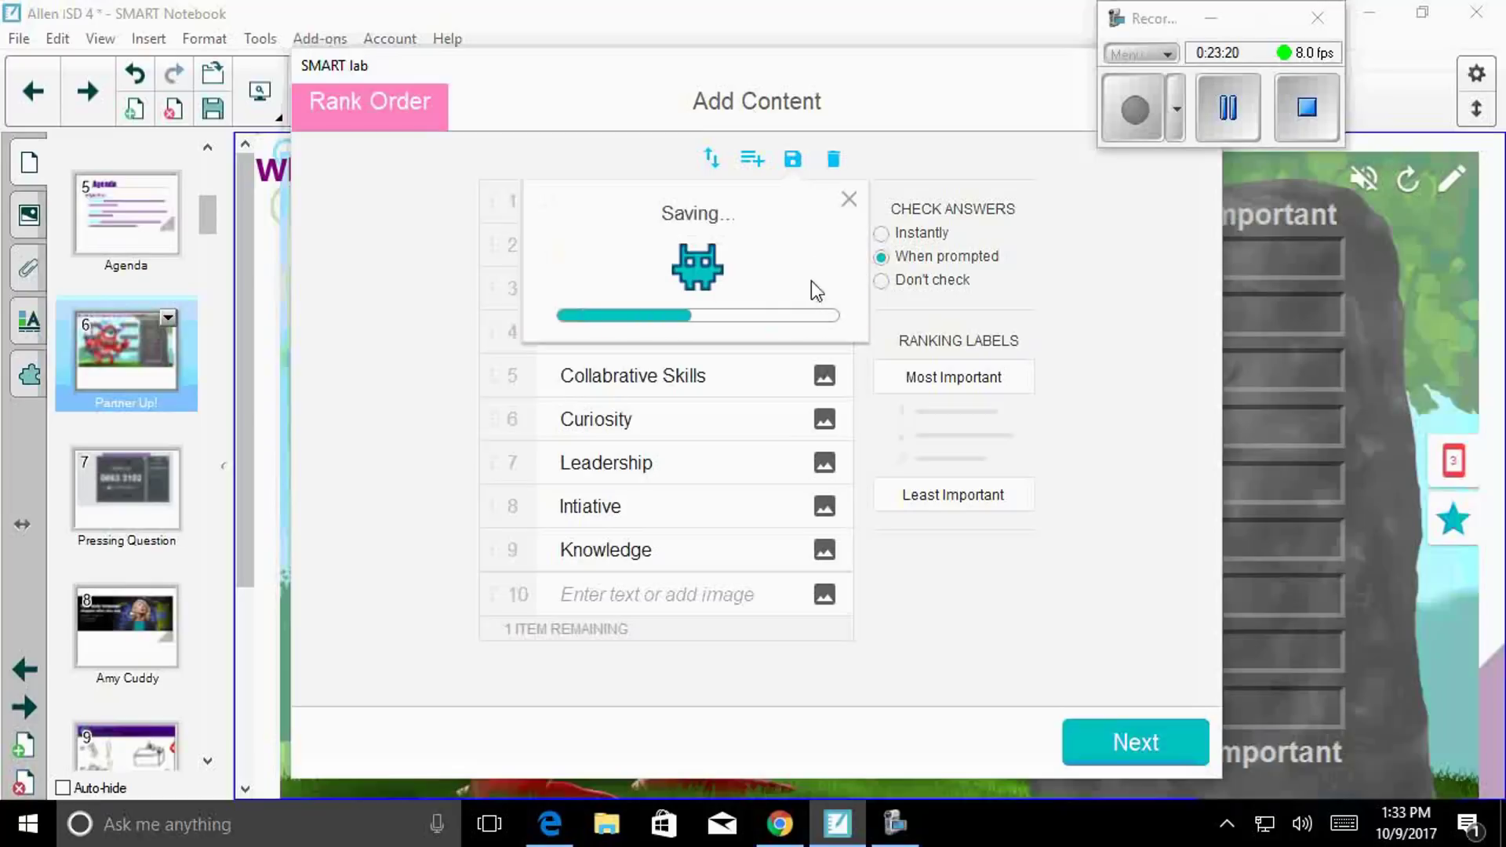
click(848, 200)
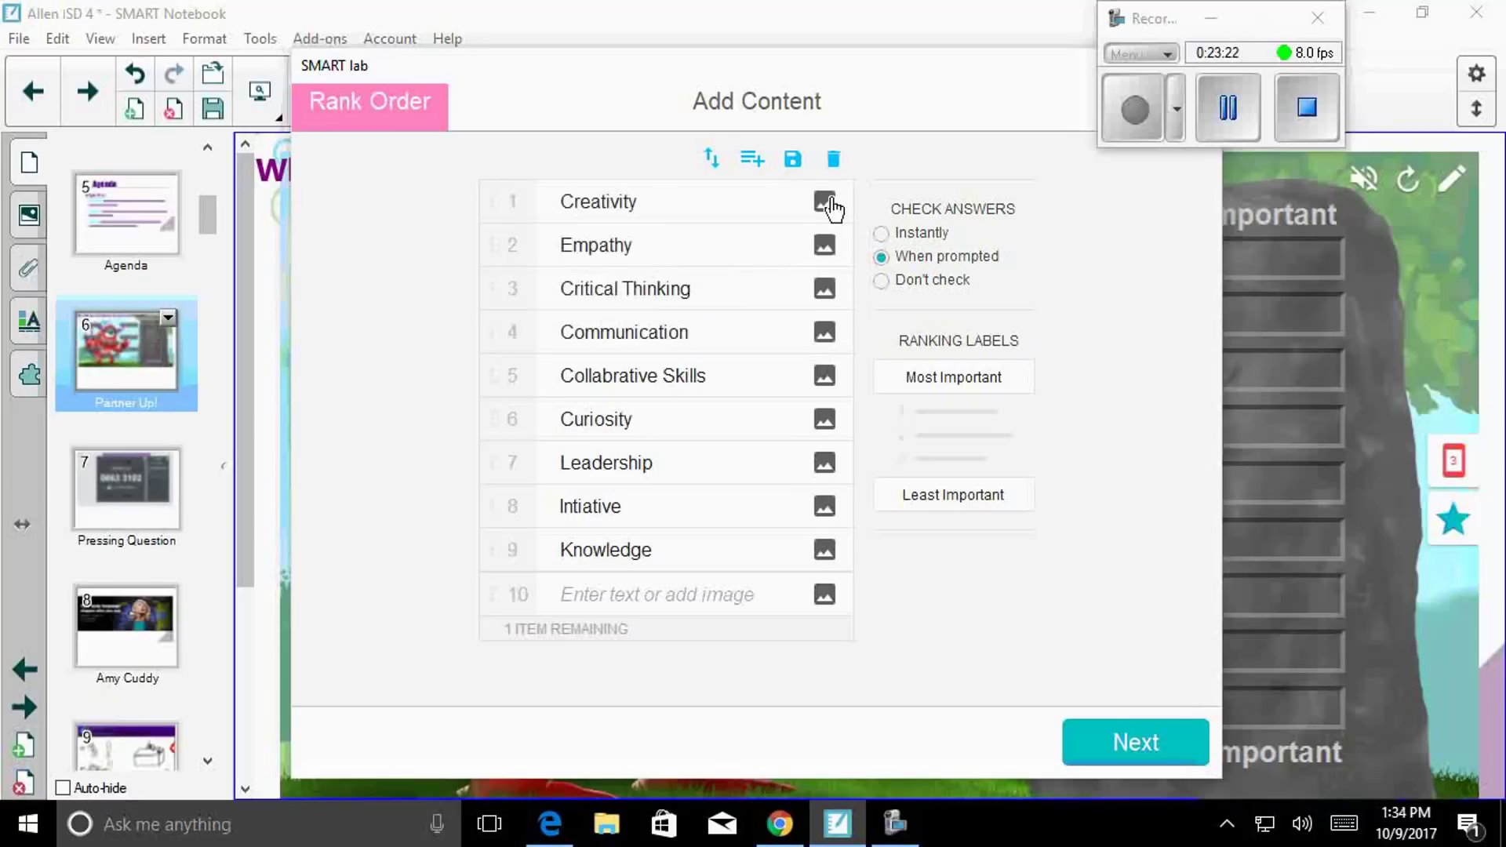
Step: View the saved content available for loading, close that list without loading anything, and finish the Rank Order setup
click(750, 161)
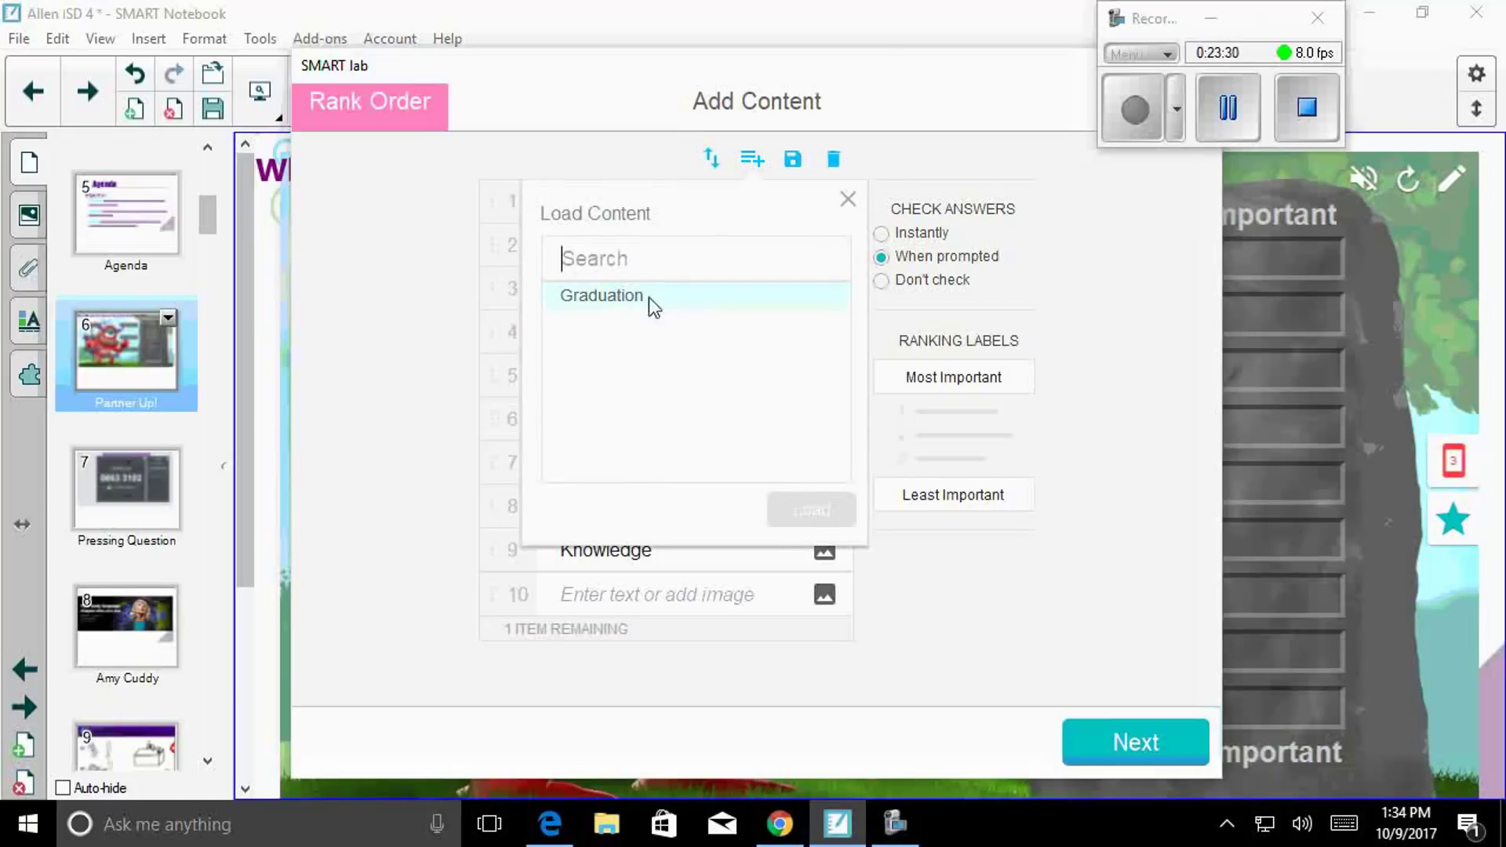
click(847, 201)
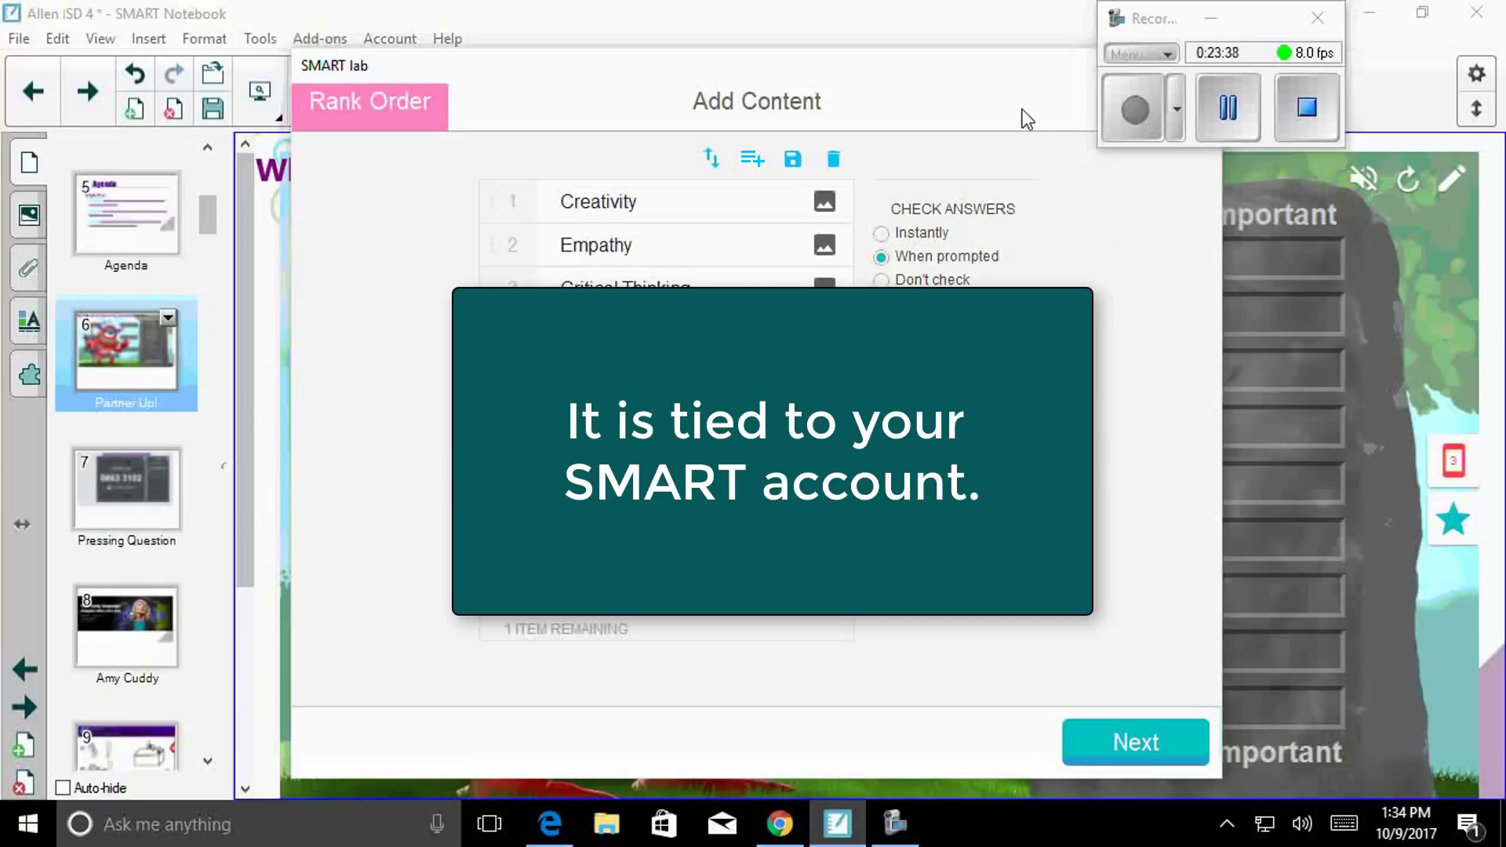
click(1150, 745)
click(1150, 745)
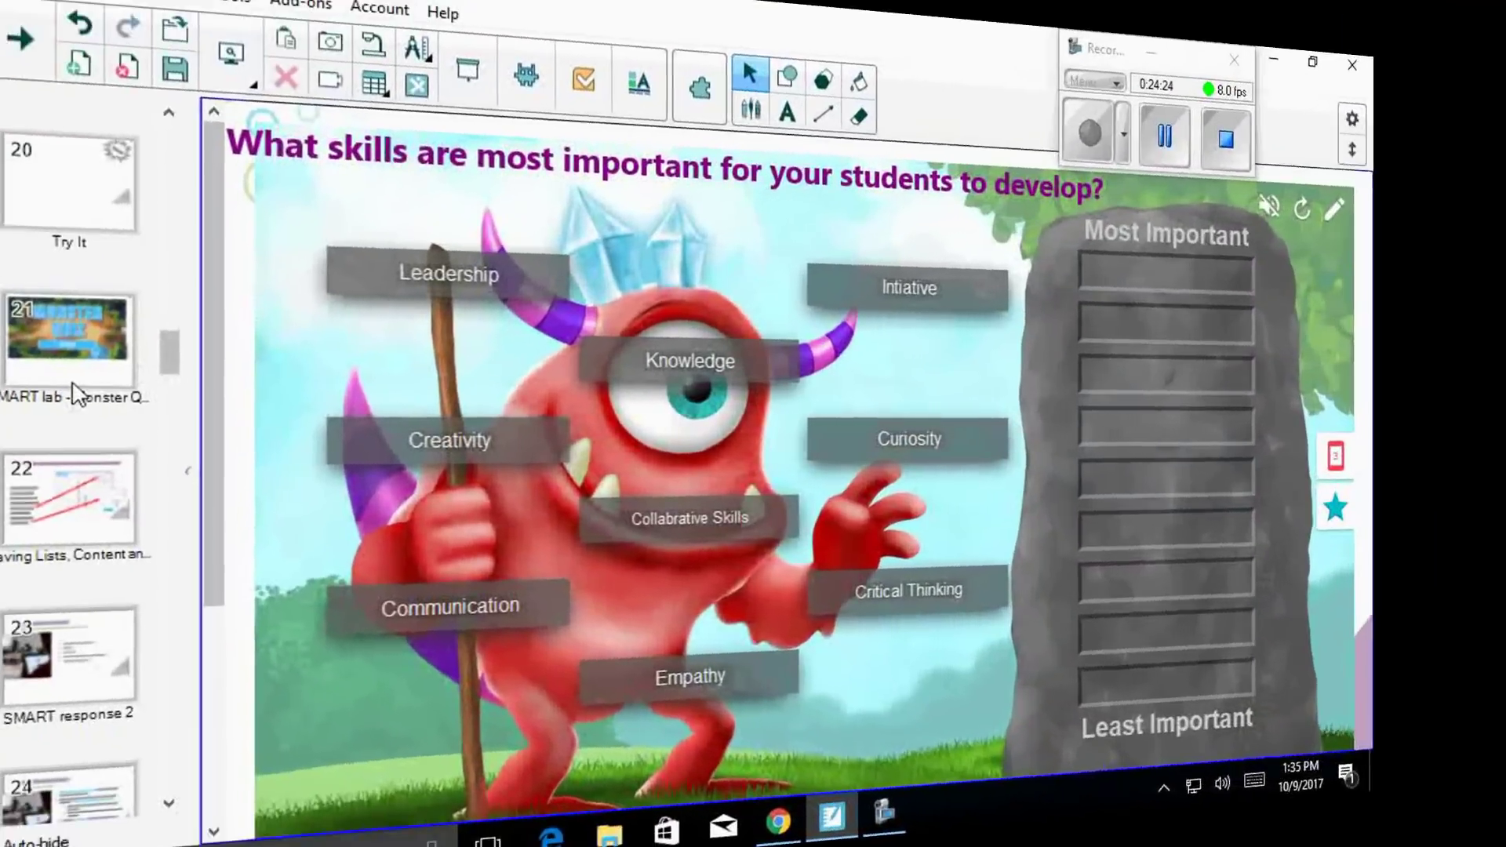
Step: Go to page 21 with the Monster Quiz and review its list of connected and disconnected students
click(72, 382)
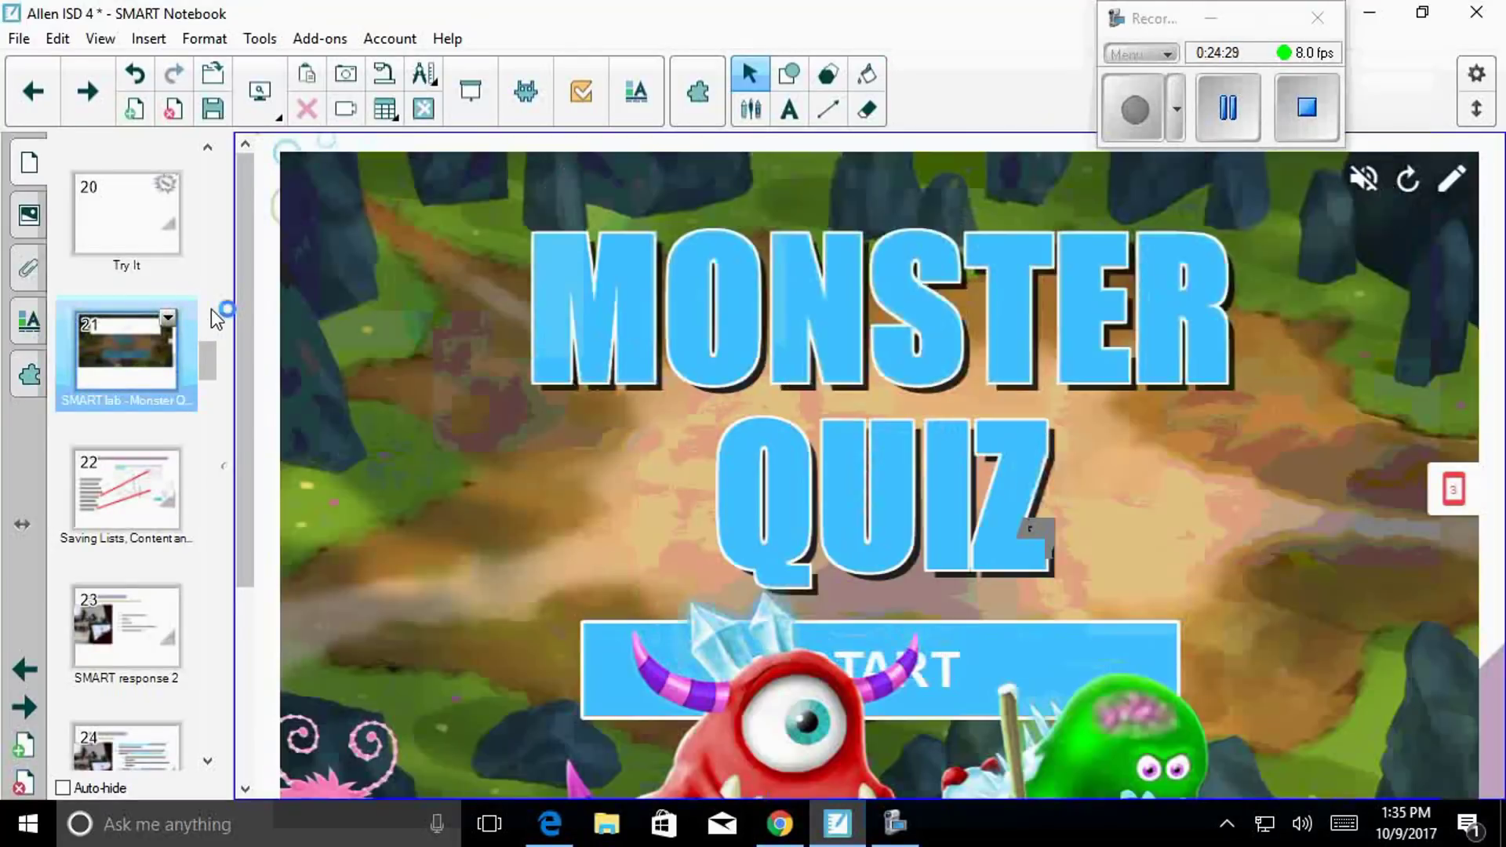
click(1451, 492)
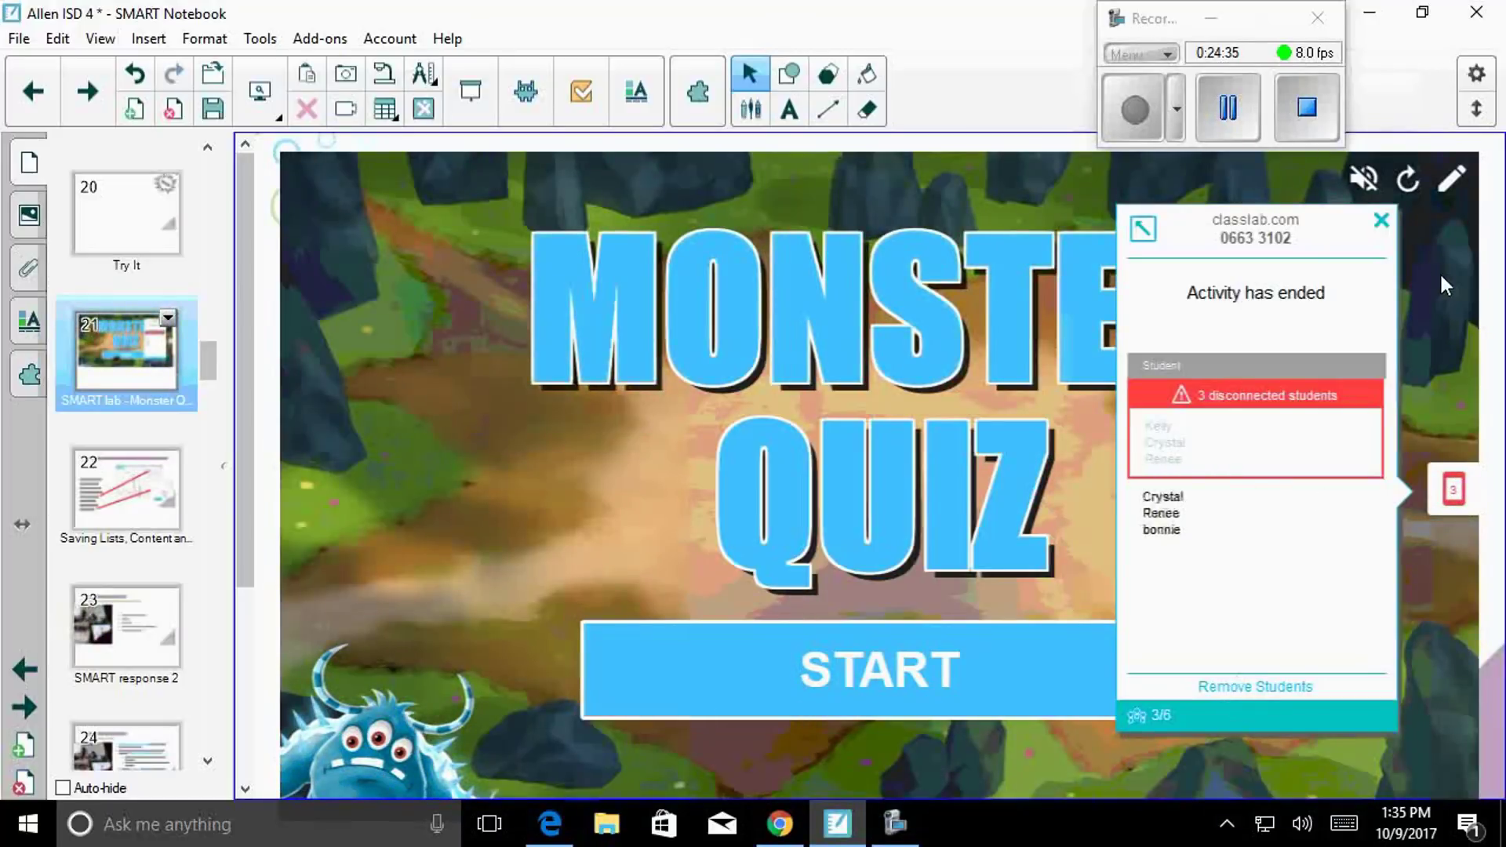
click(1381, 220)
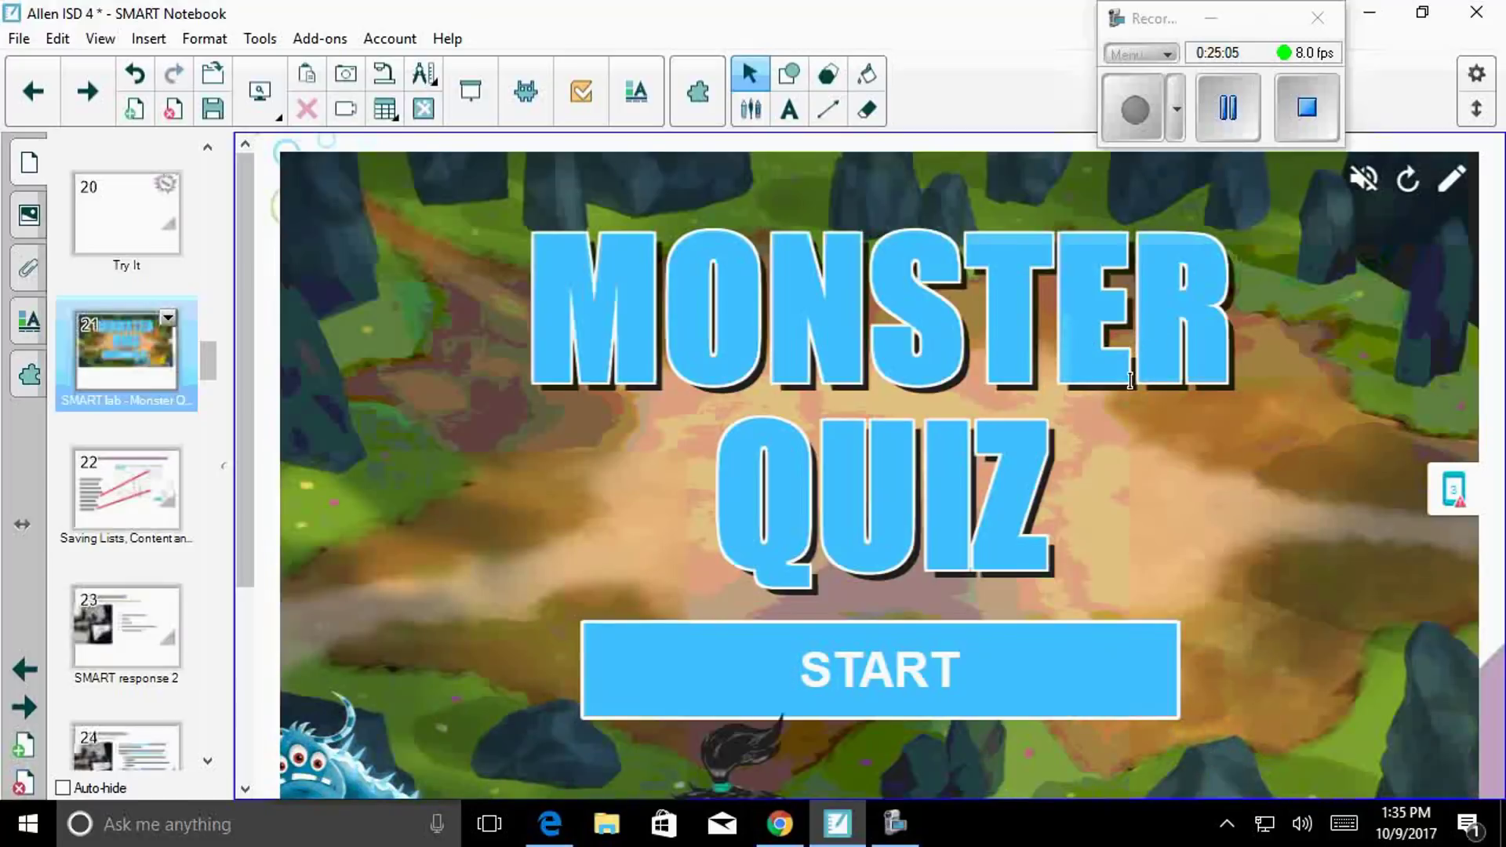
click(1450, 492)
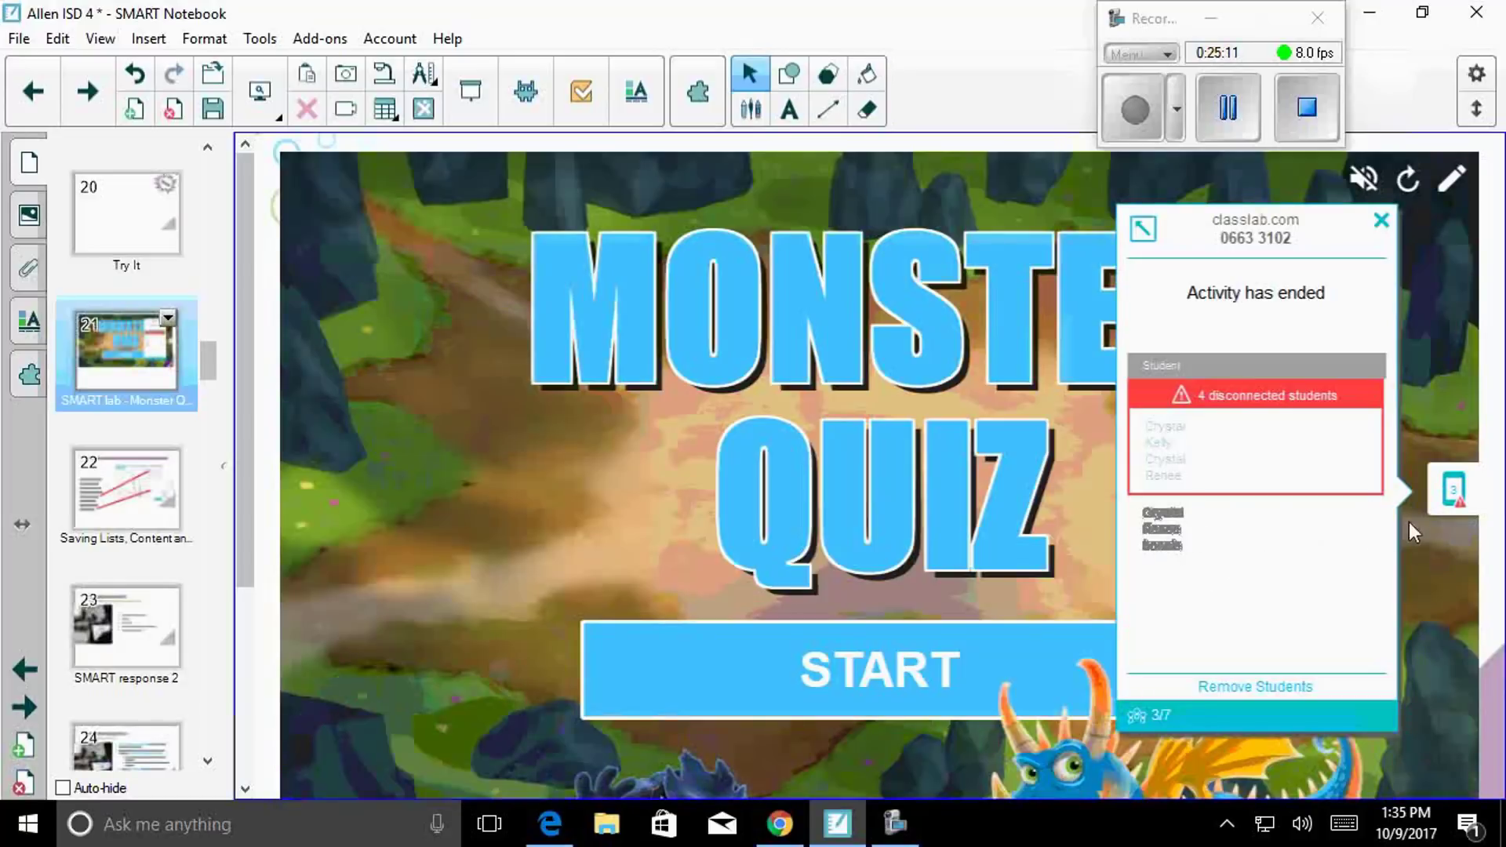
click(1455, 517)
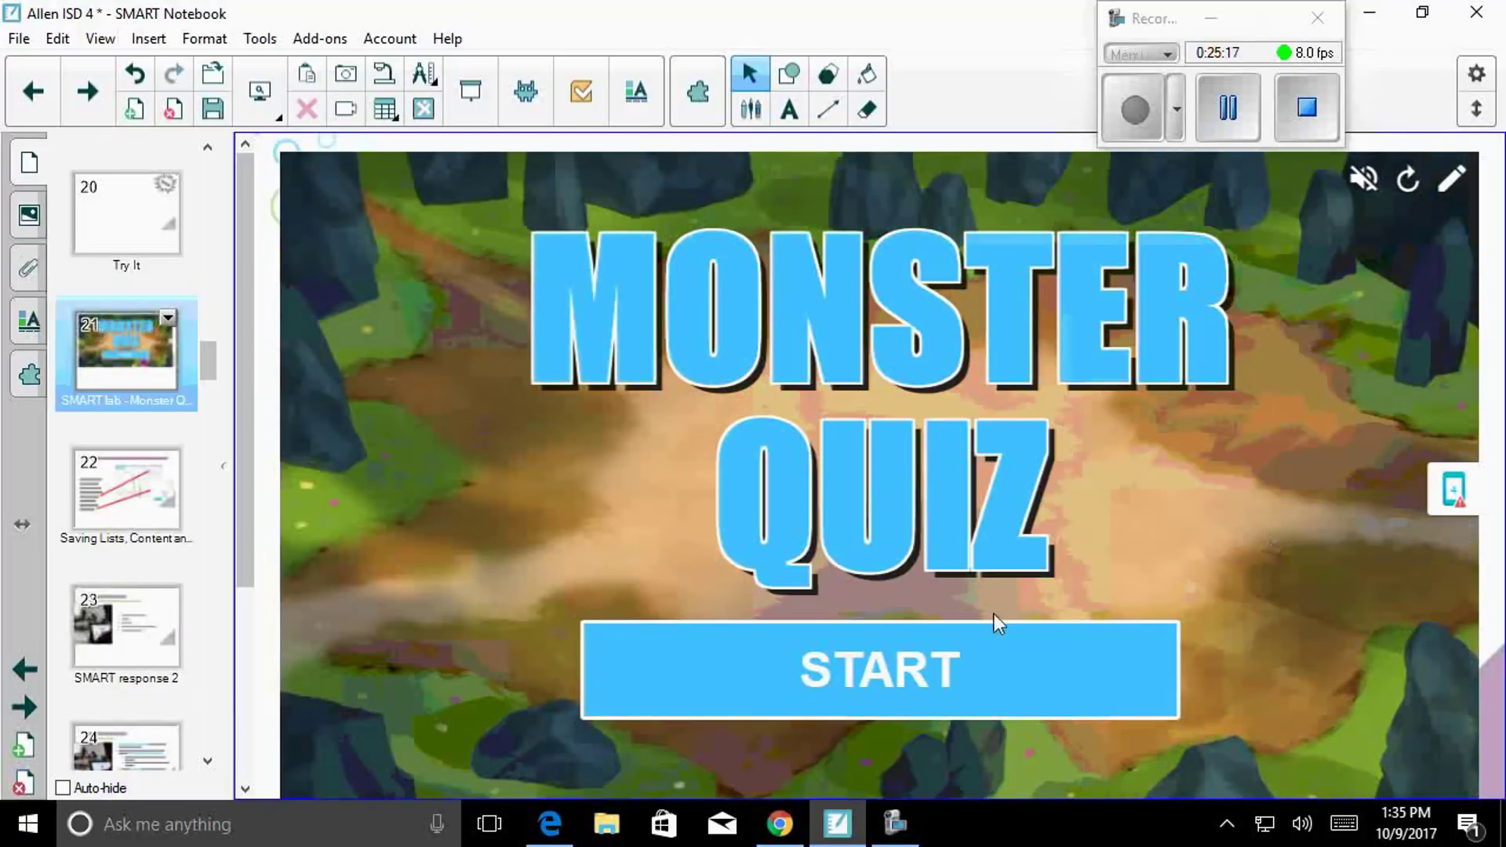
Step: Start the Monster Quiz as a new activity with 2 teams and move the second Lava Slingers student to Fire Breathers
click(871, 671)
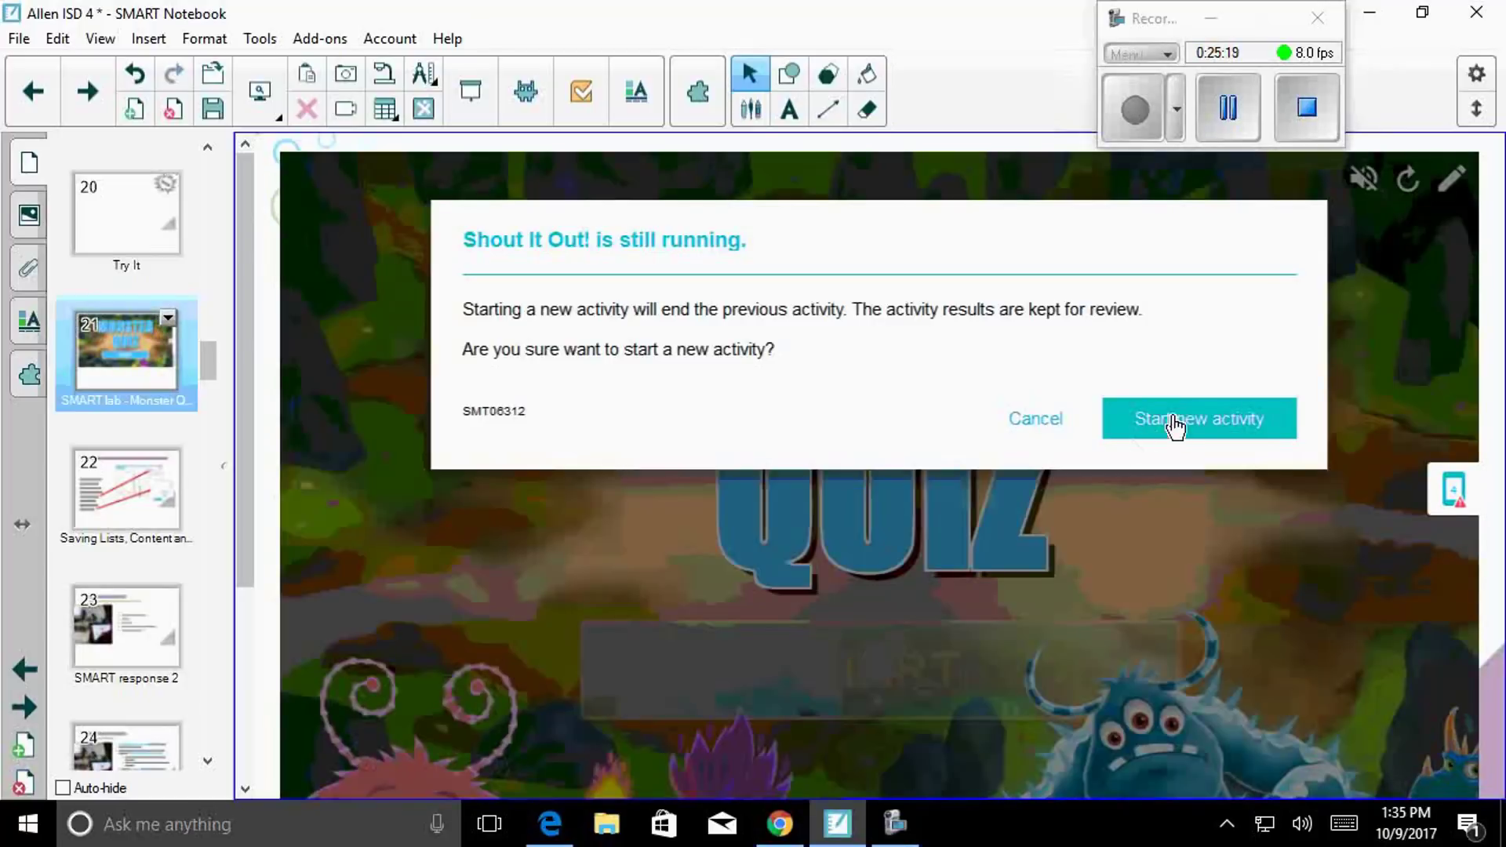
click(1174, 428)
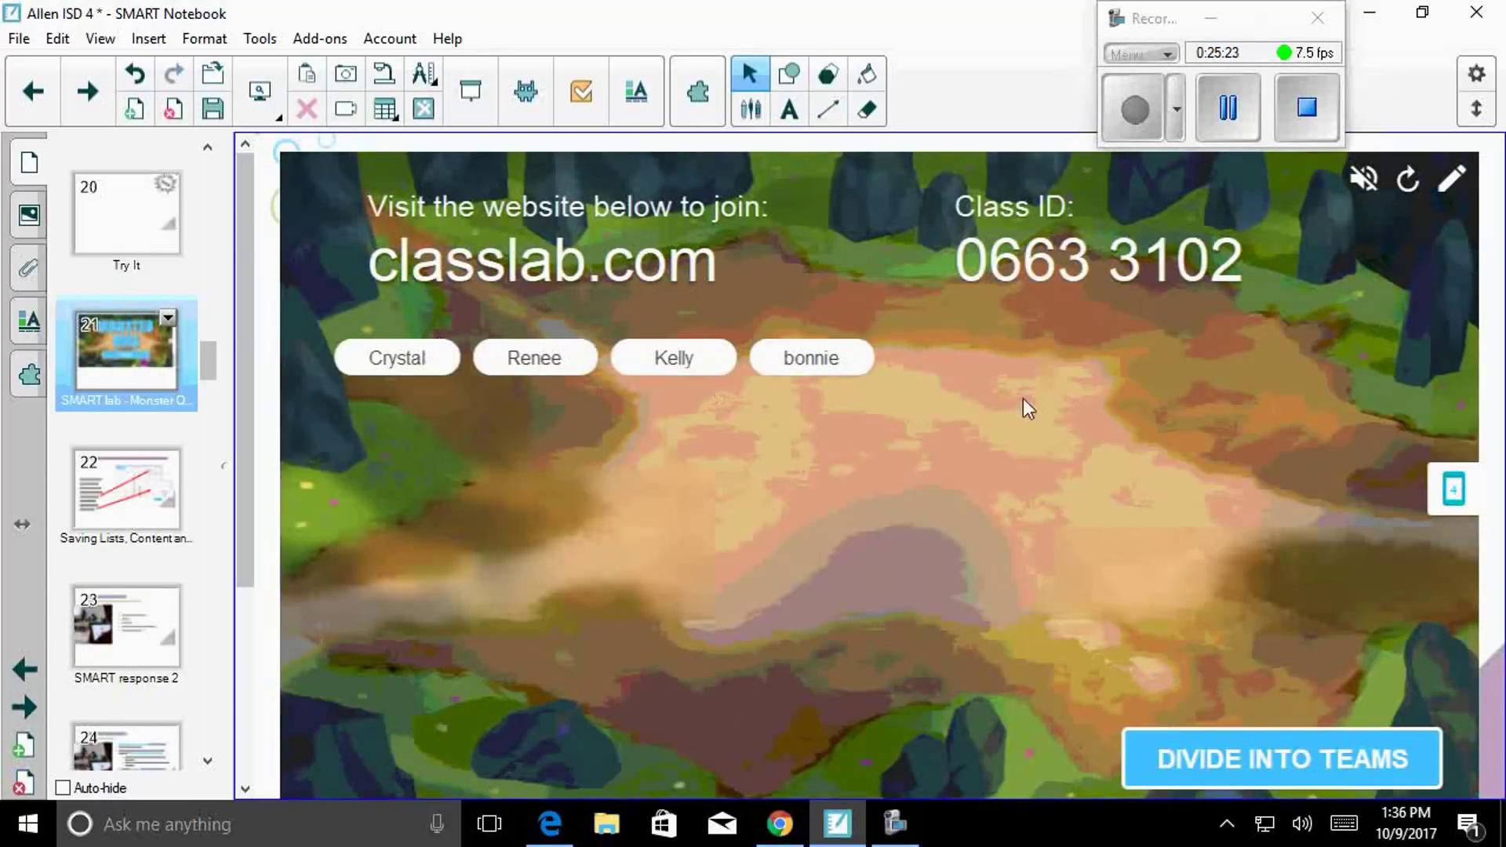
click(1258, 773)
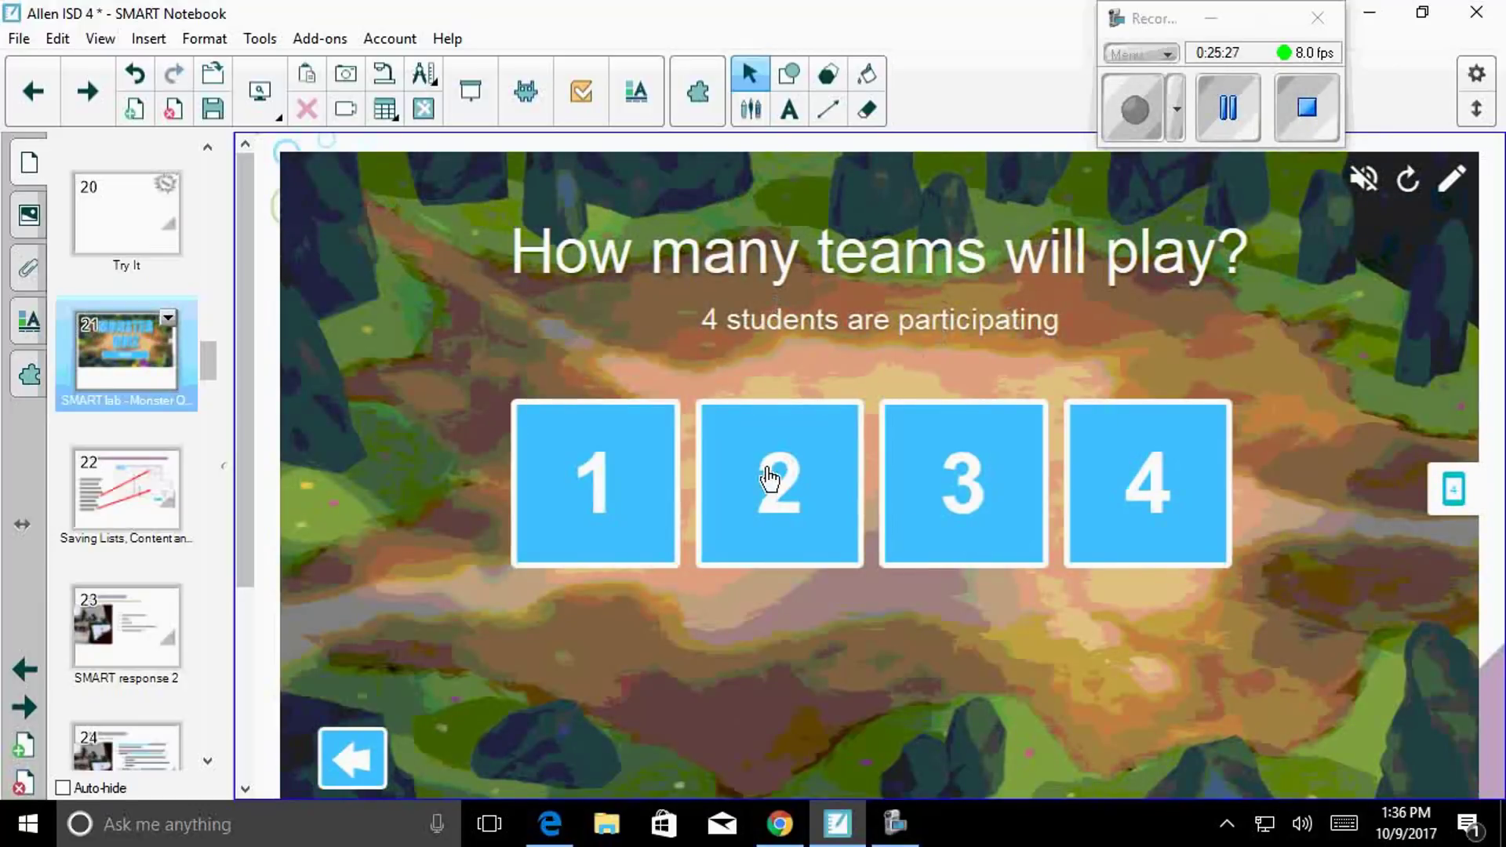
click(766, 481)
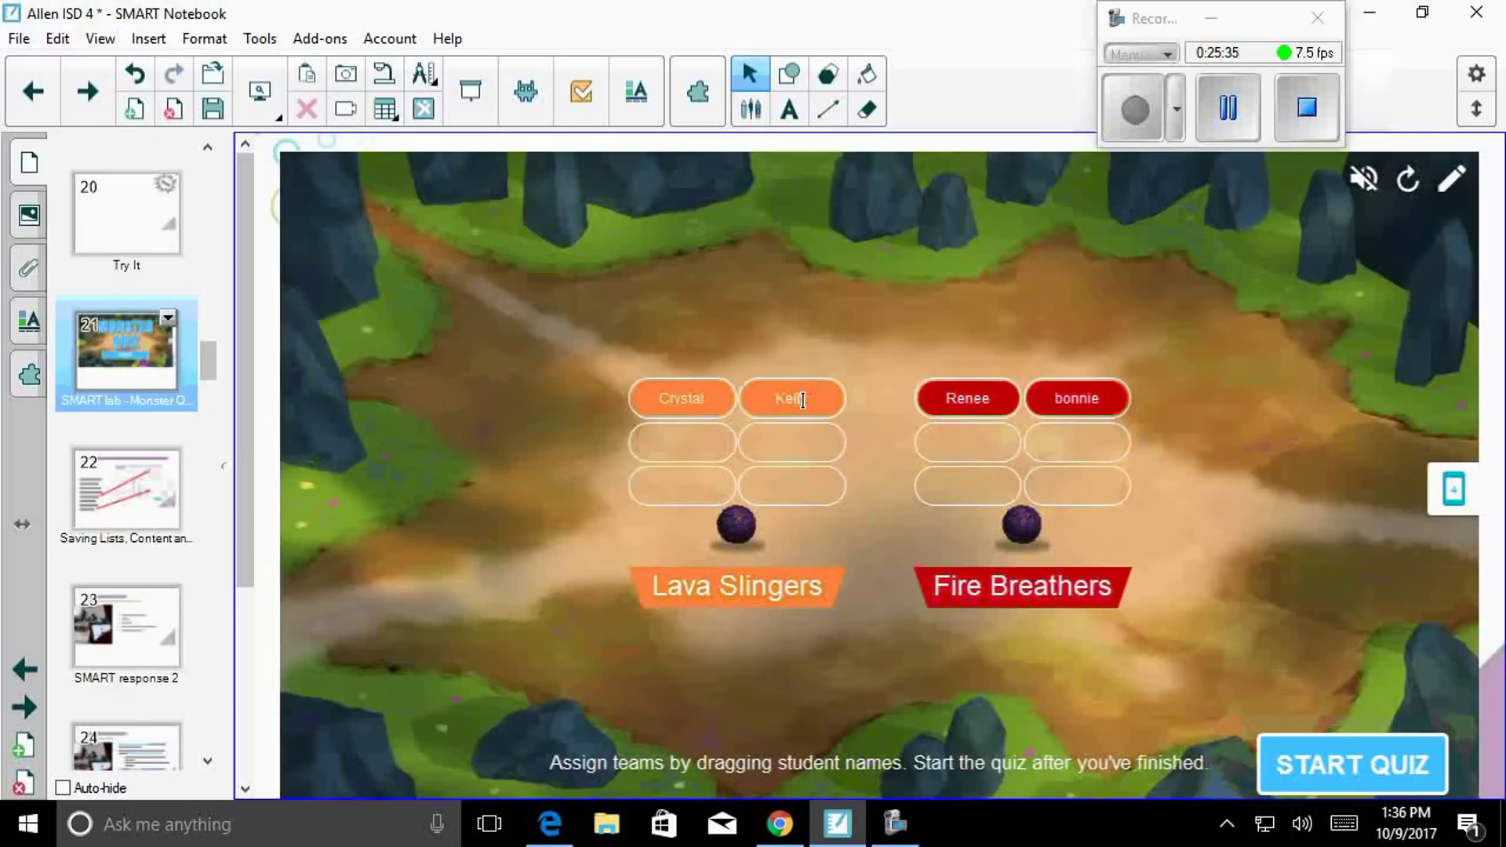
drag(798, 385, 967, 443)
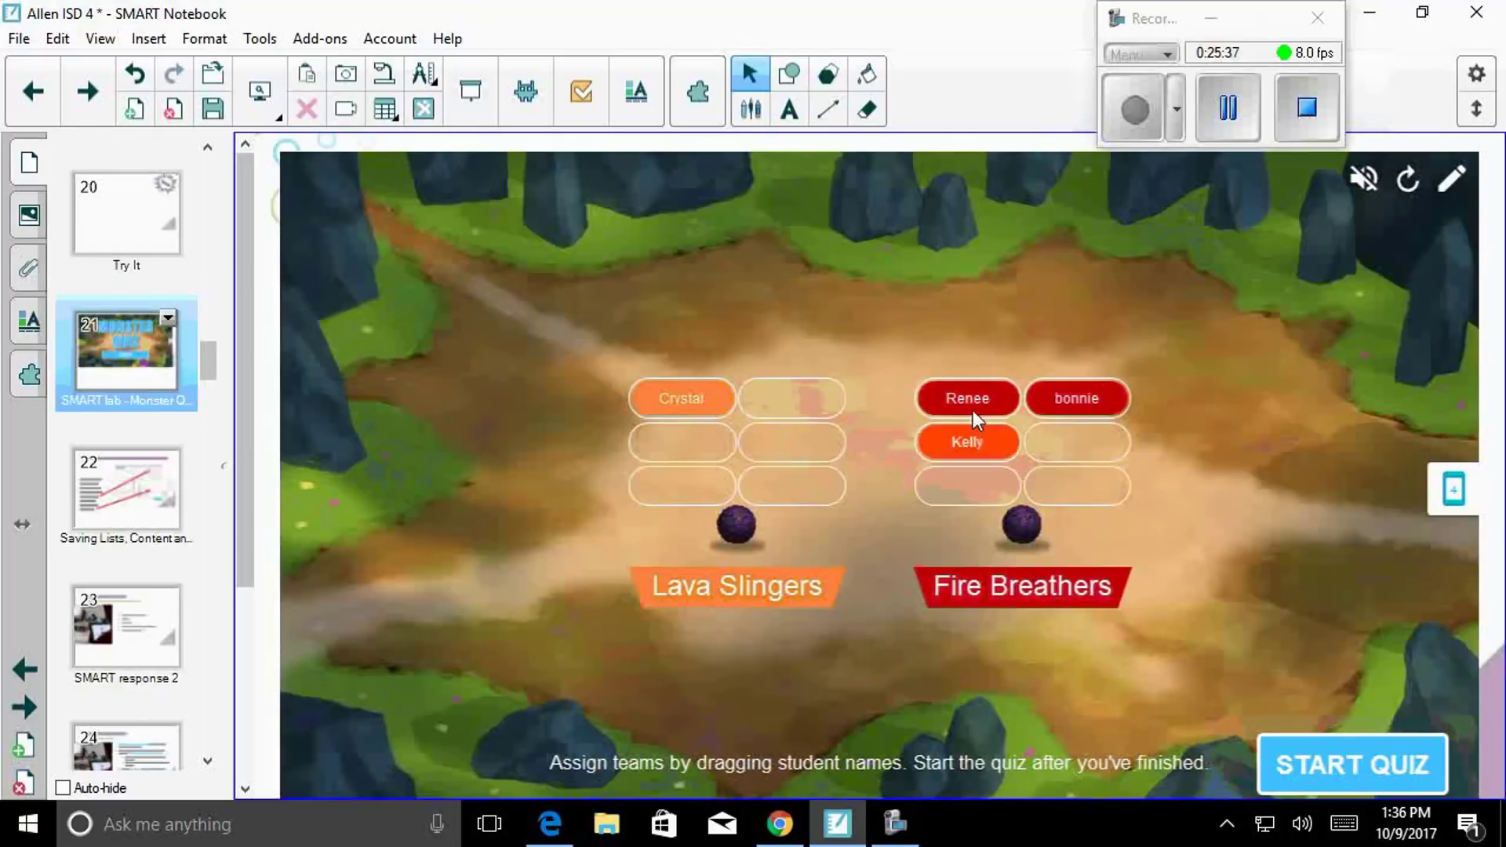
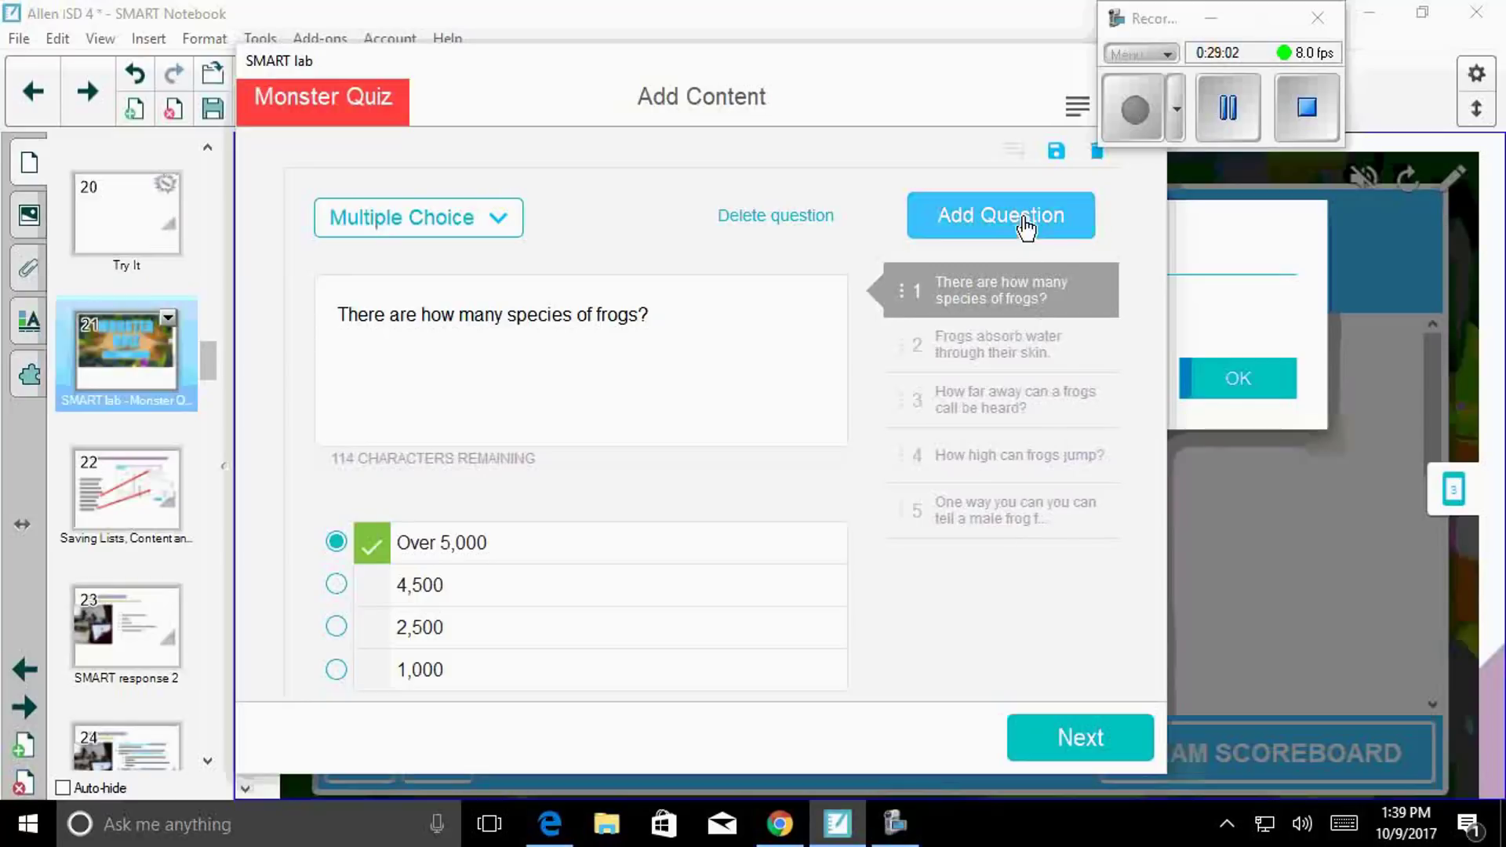
Step: Save the Monster Quiz question set as reusable content named Frog quiz
click(1058, 150)
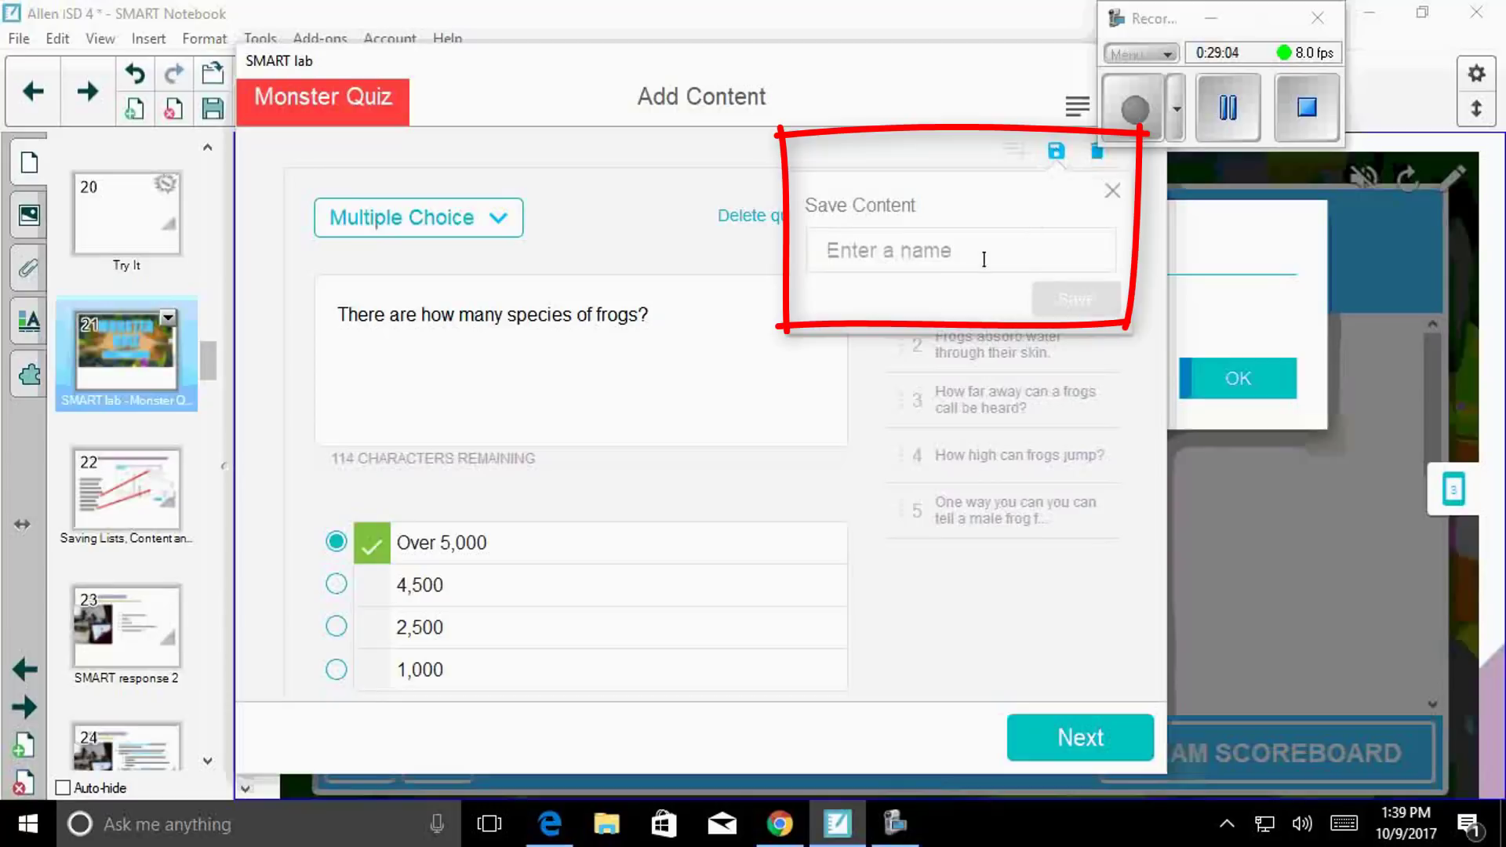
text(Fro)
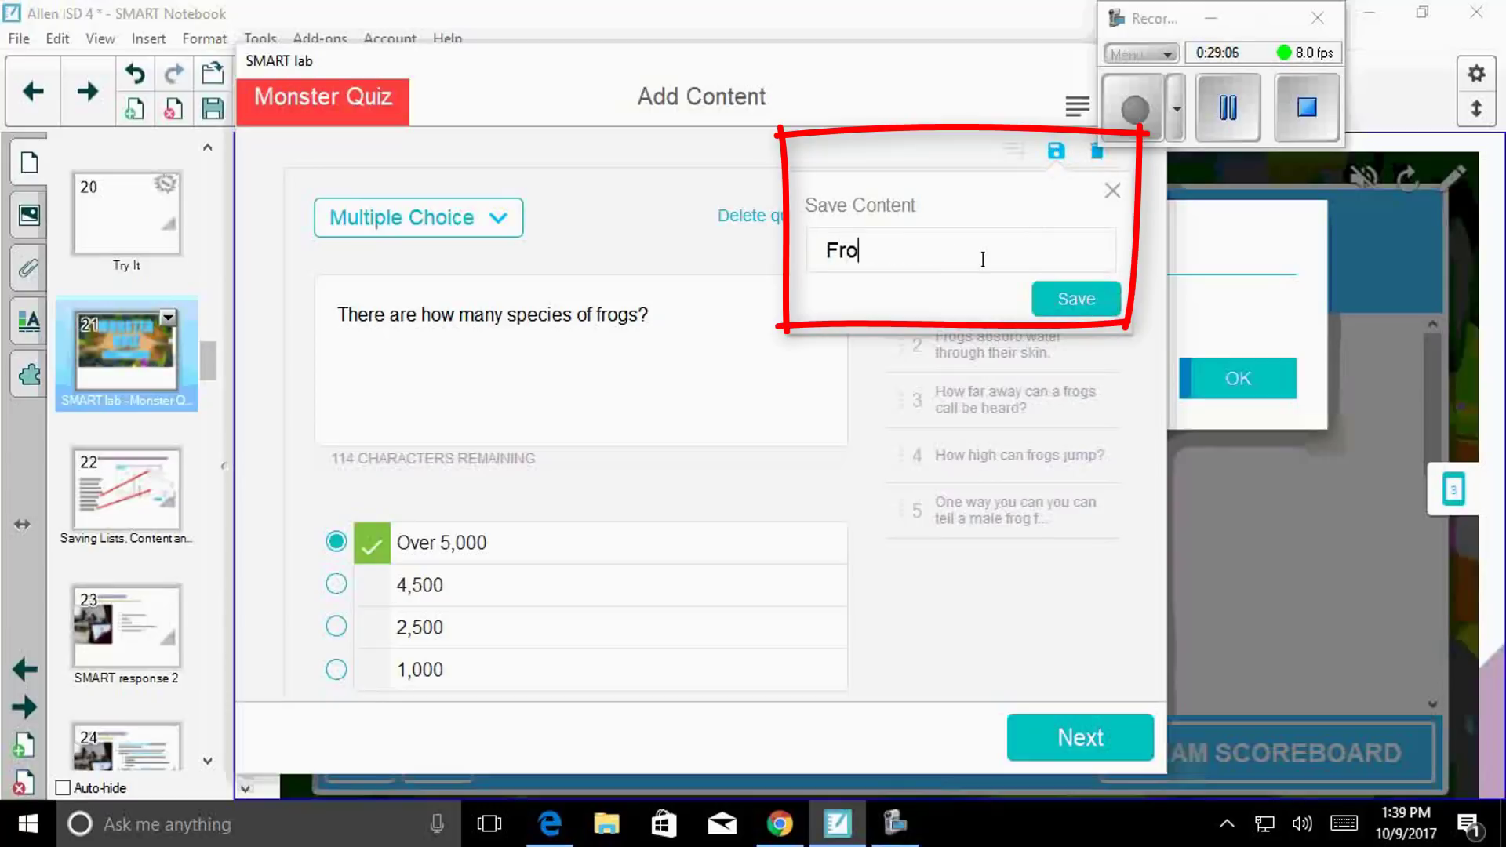
text(g quiz)
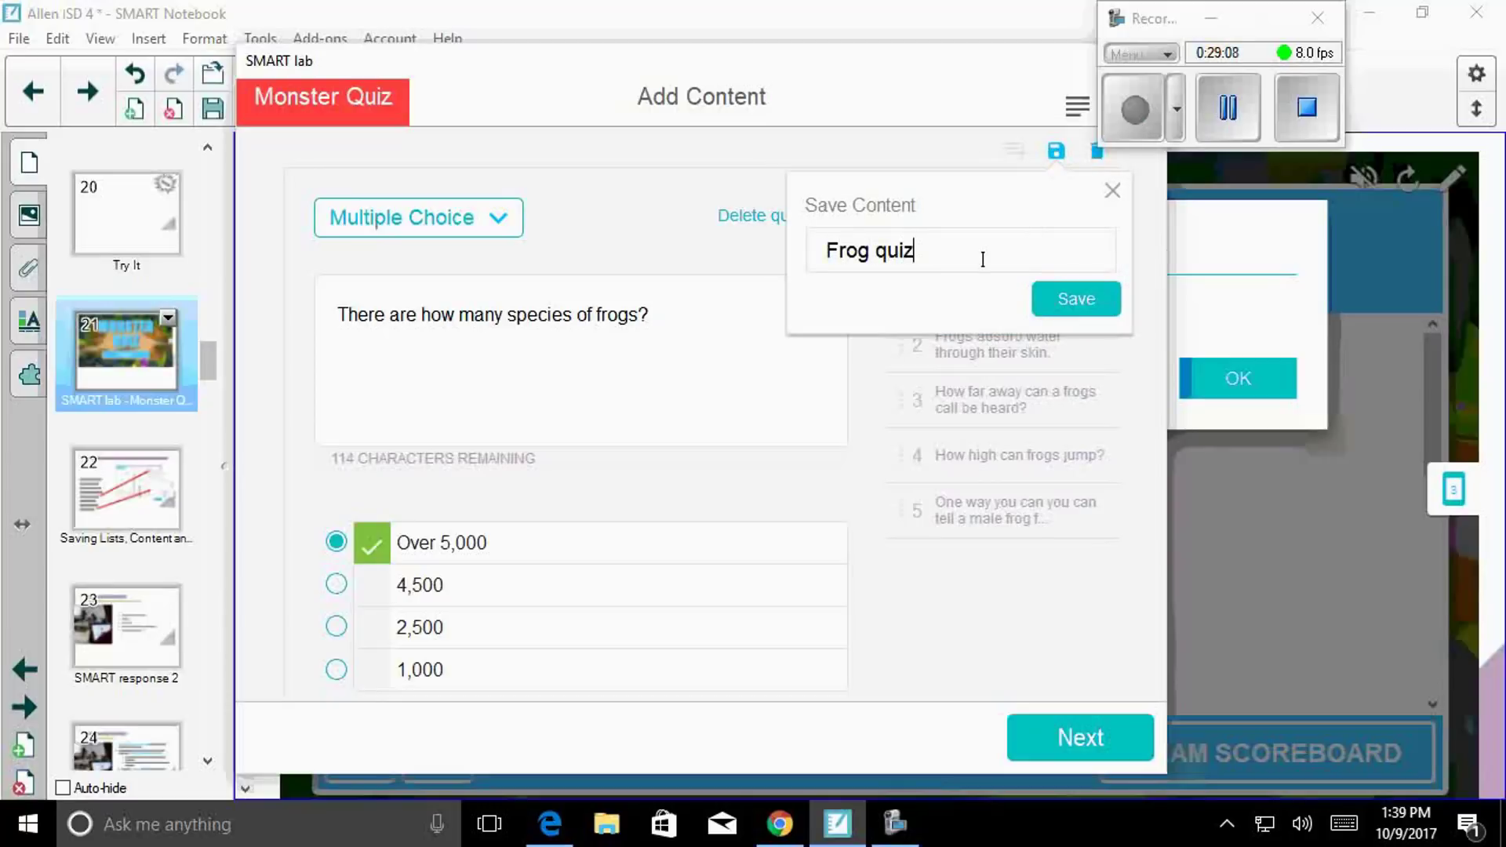
click(1082, 298)
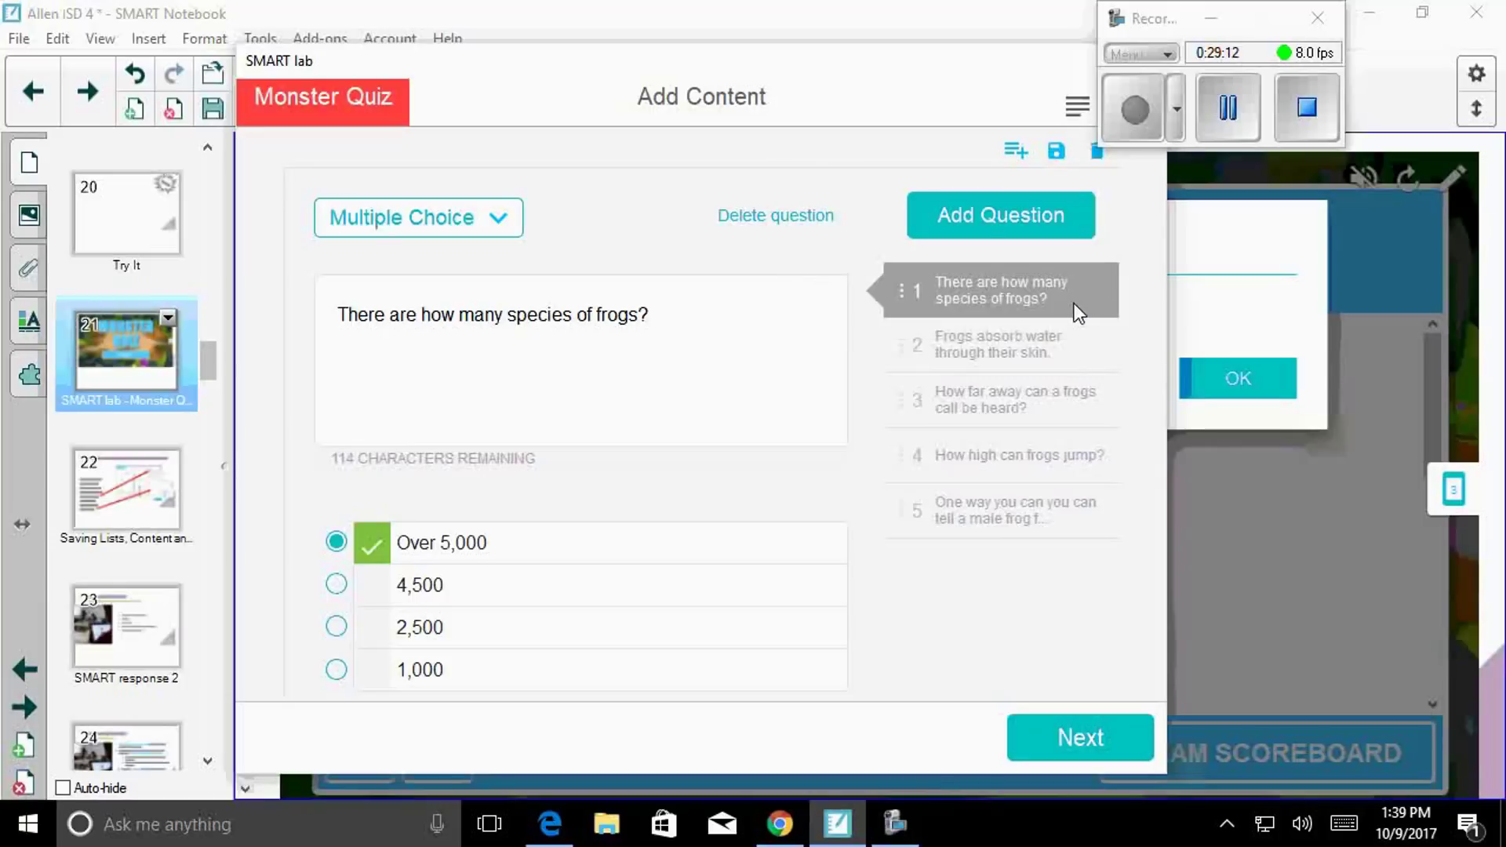
Step: Finish the Monster Quiz setup and insert a blank page after it
click(1062, 736)
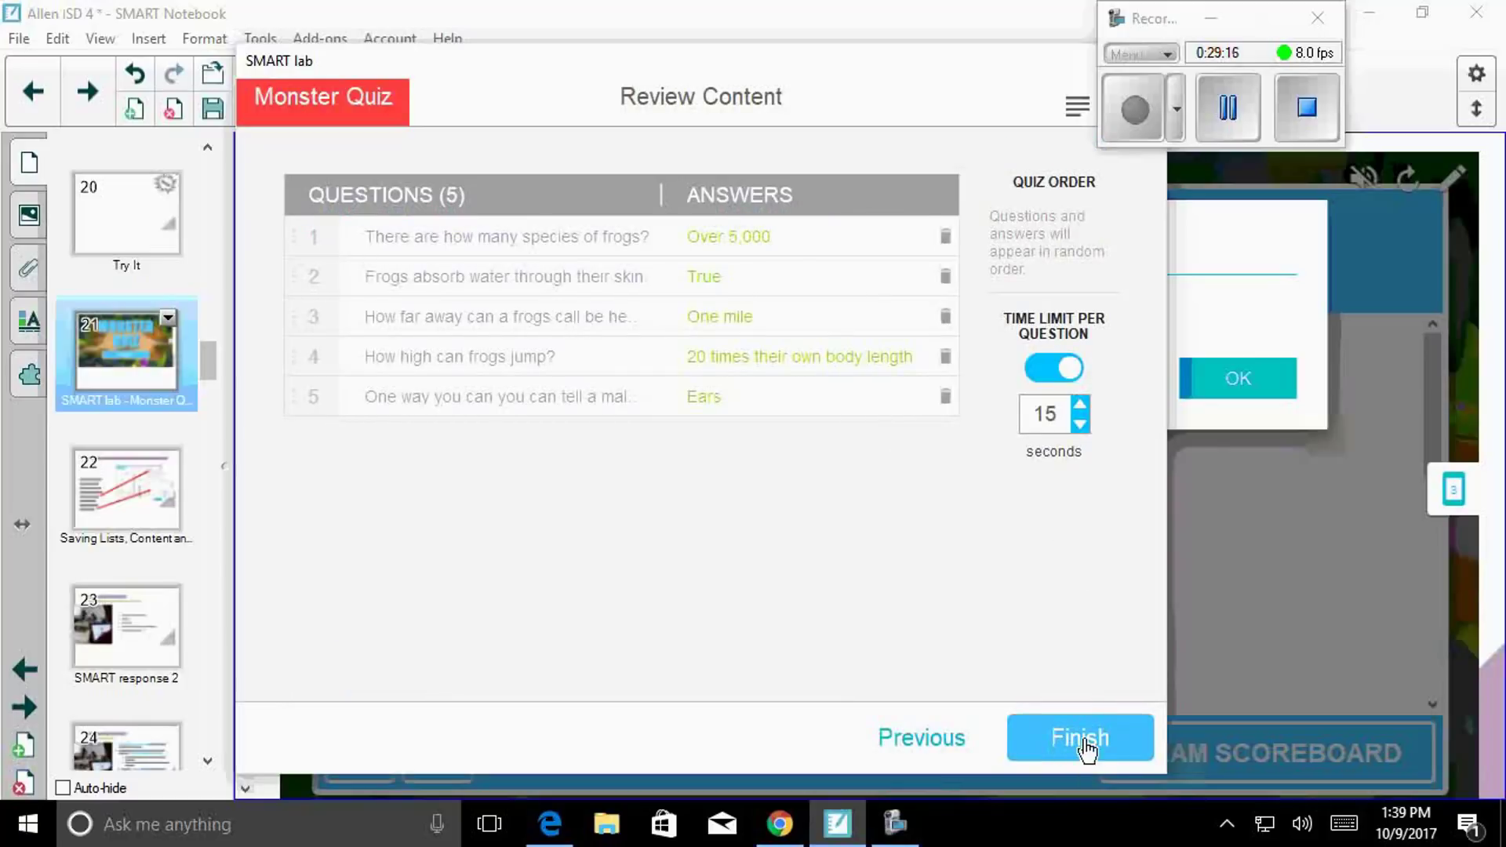
click(1084, 742)
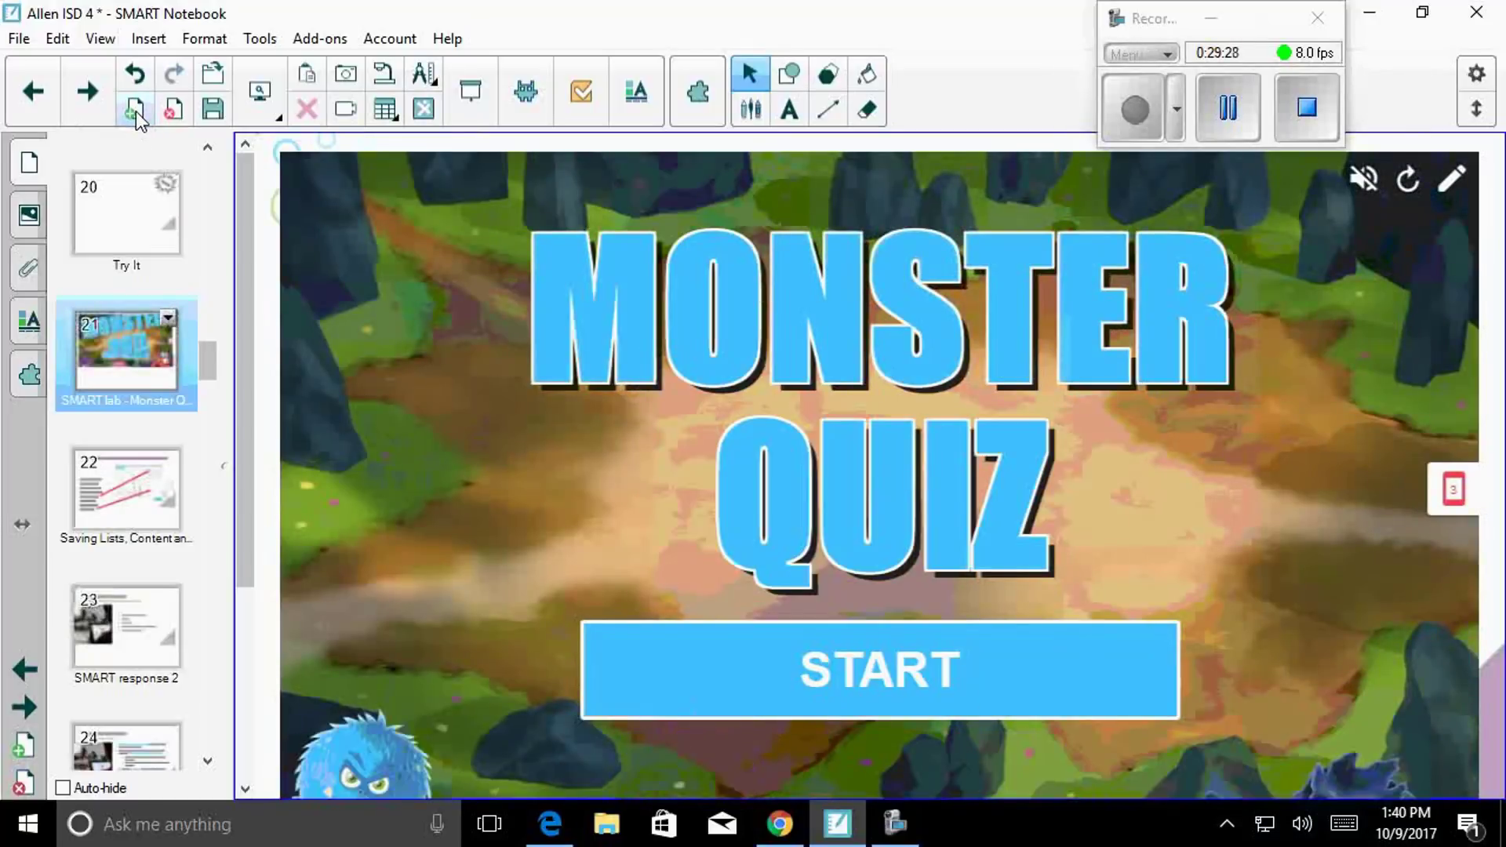
click(135, 110)
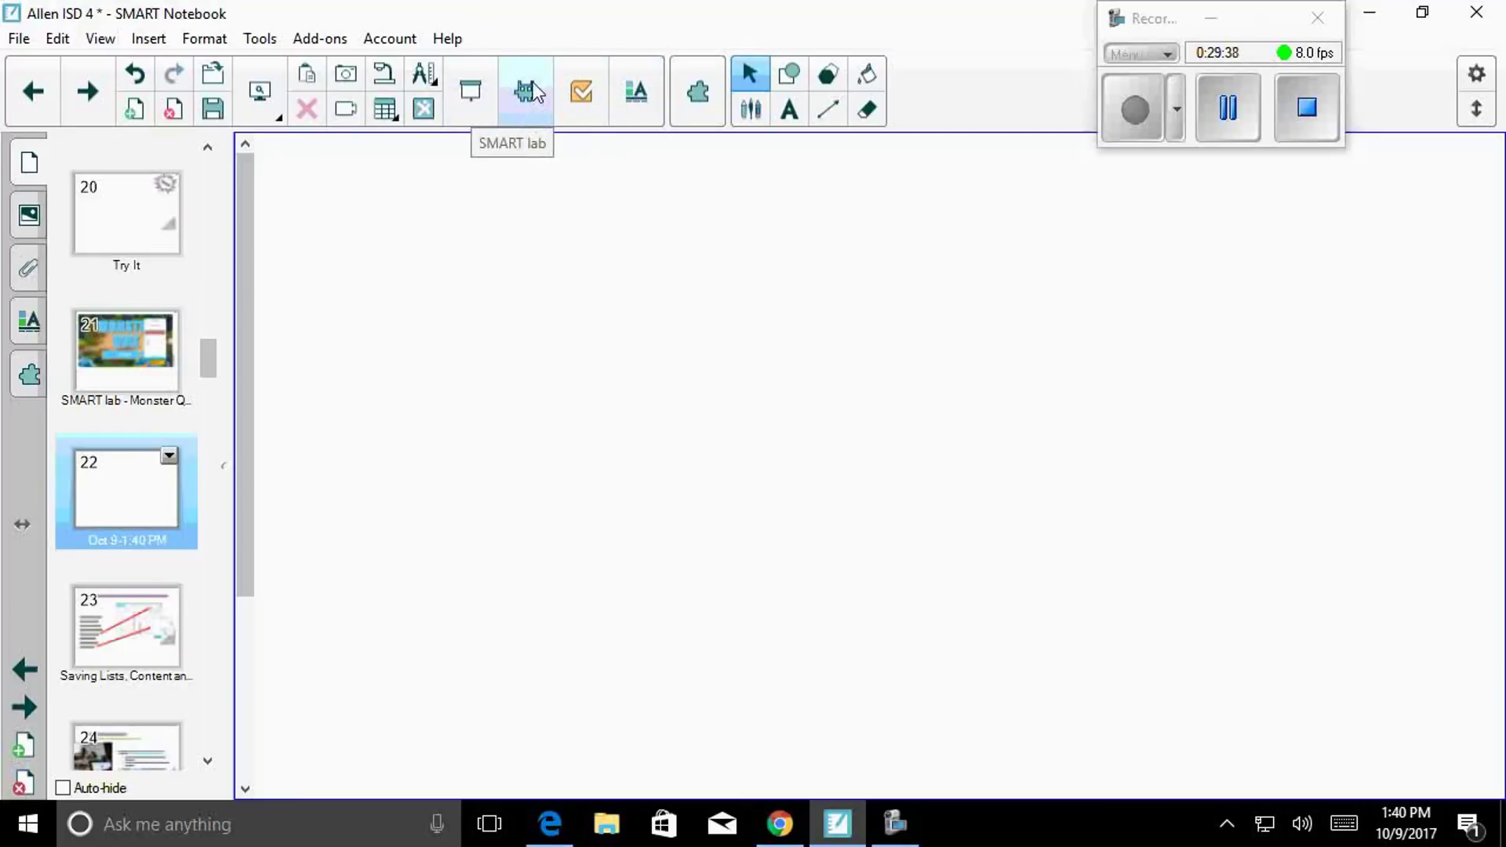
Step: Create a SMART response 2 assessment on the new page and load the saved Frog quiz content into it
click(580, 97)
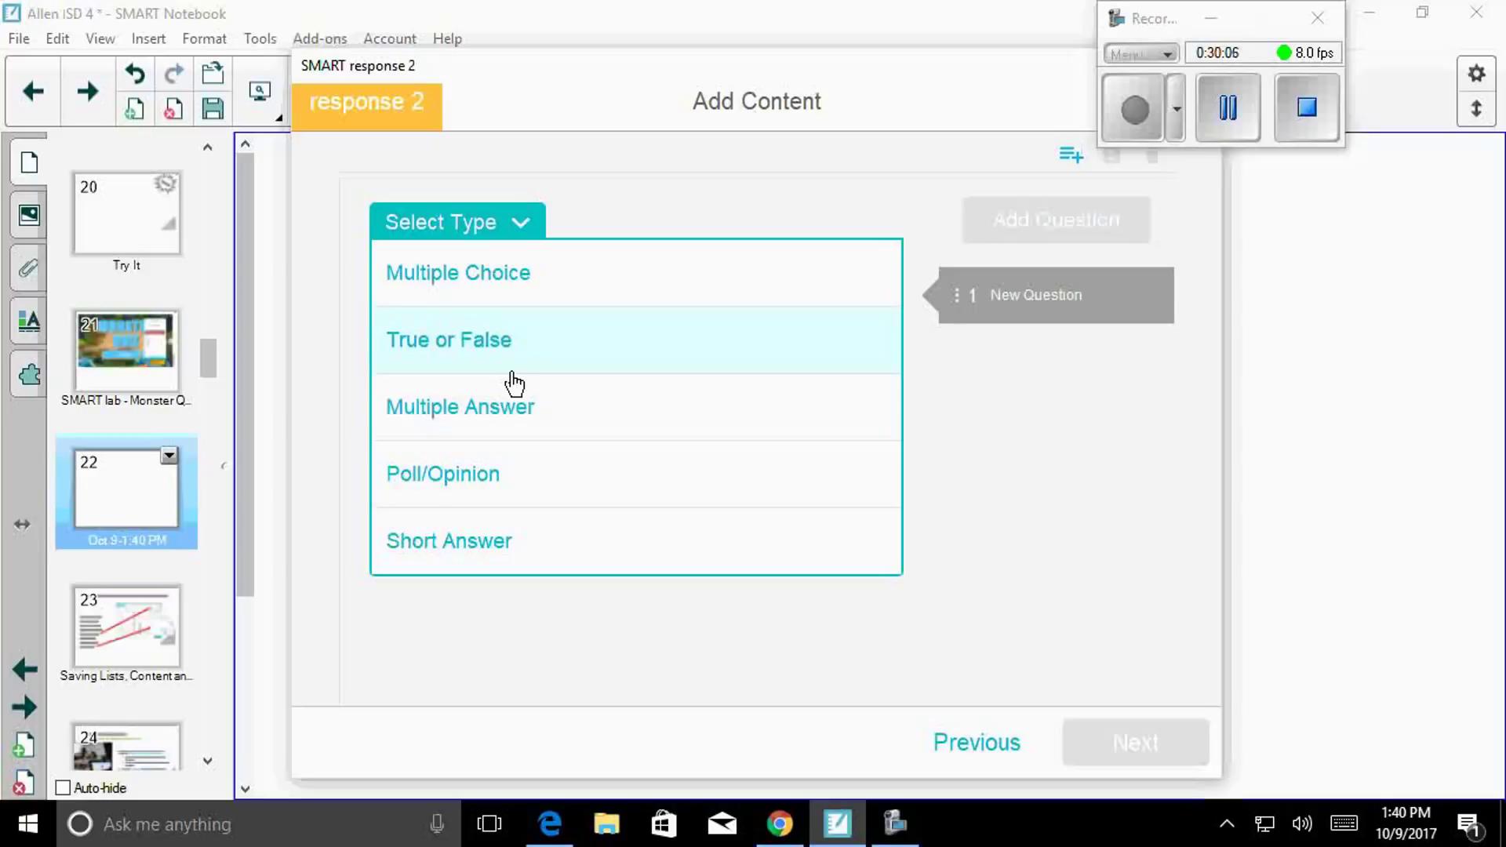
drag(1023, 82, 908, 70)
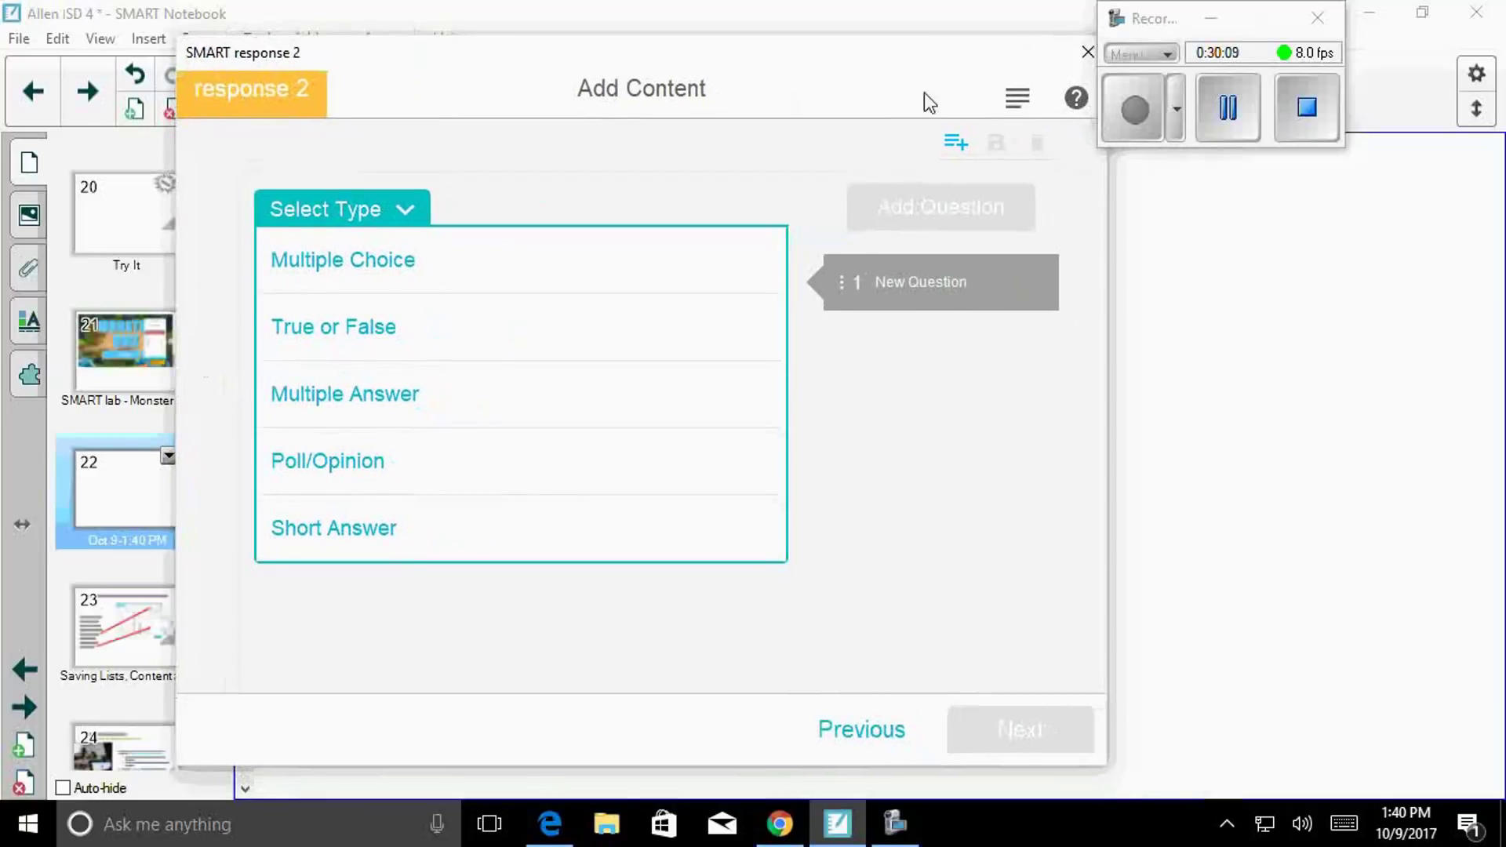
click(958, 143)
click(817, 289)
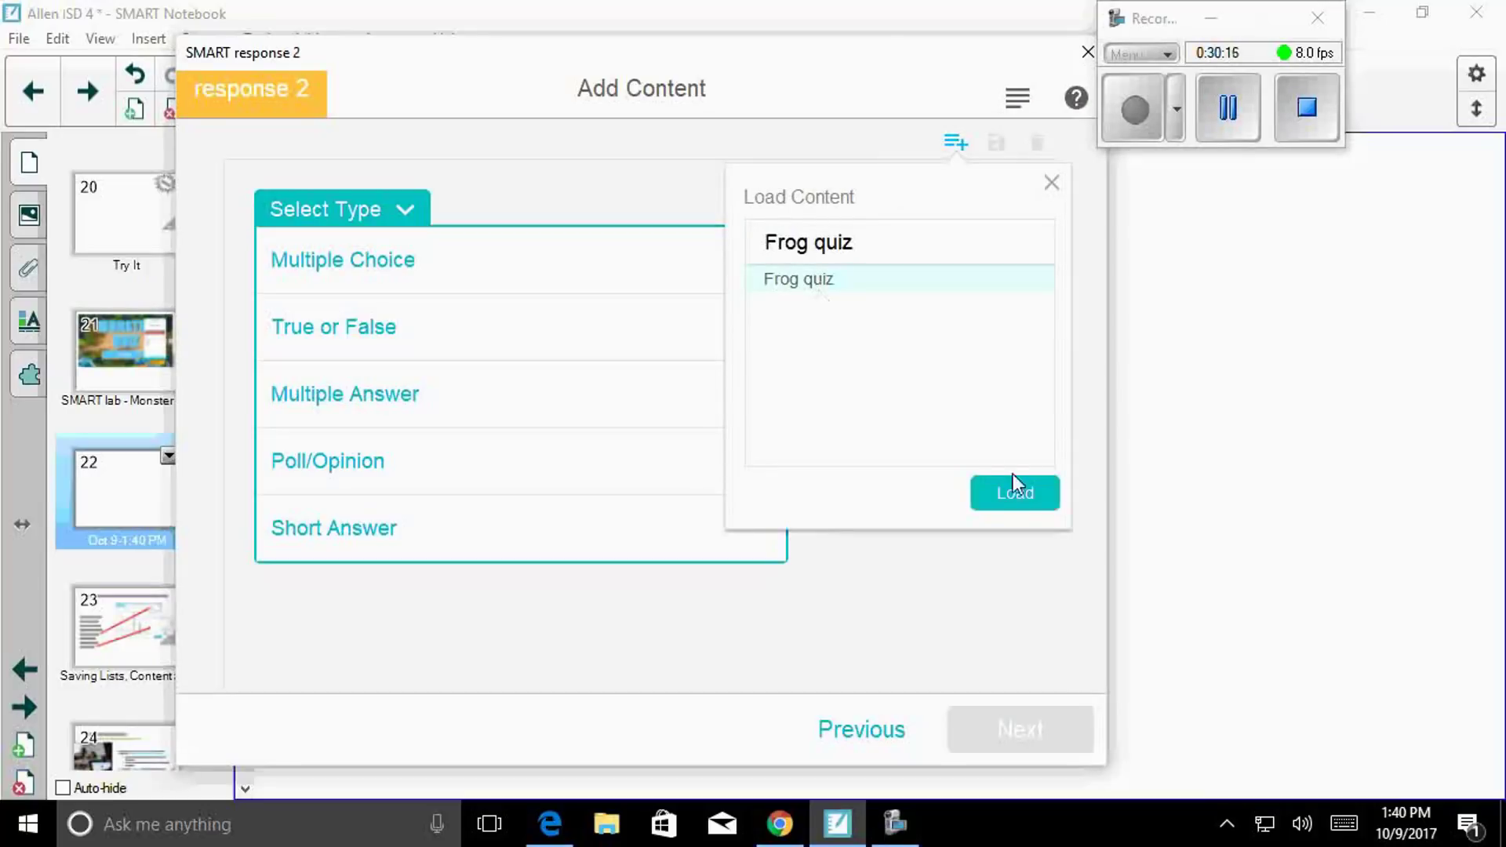
click(1018, 502)
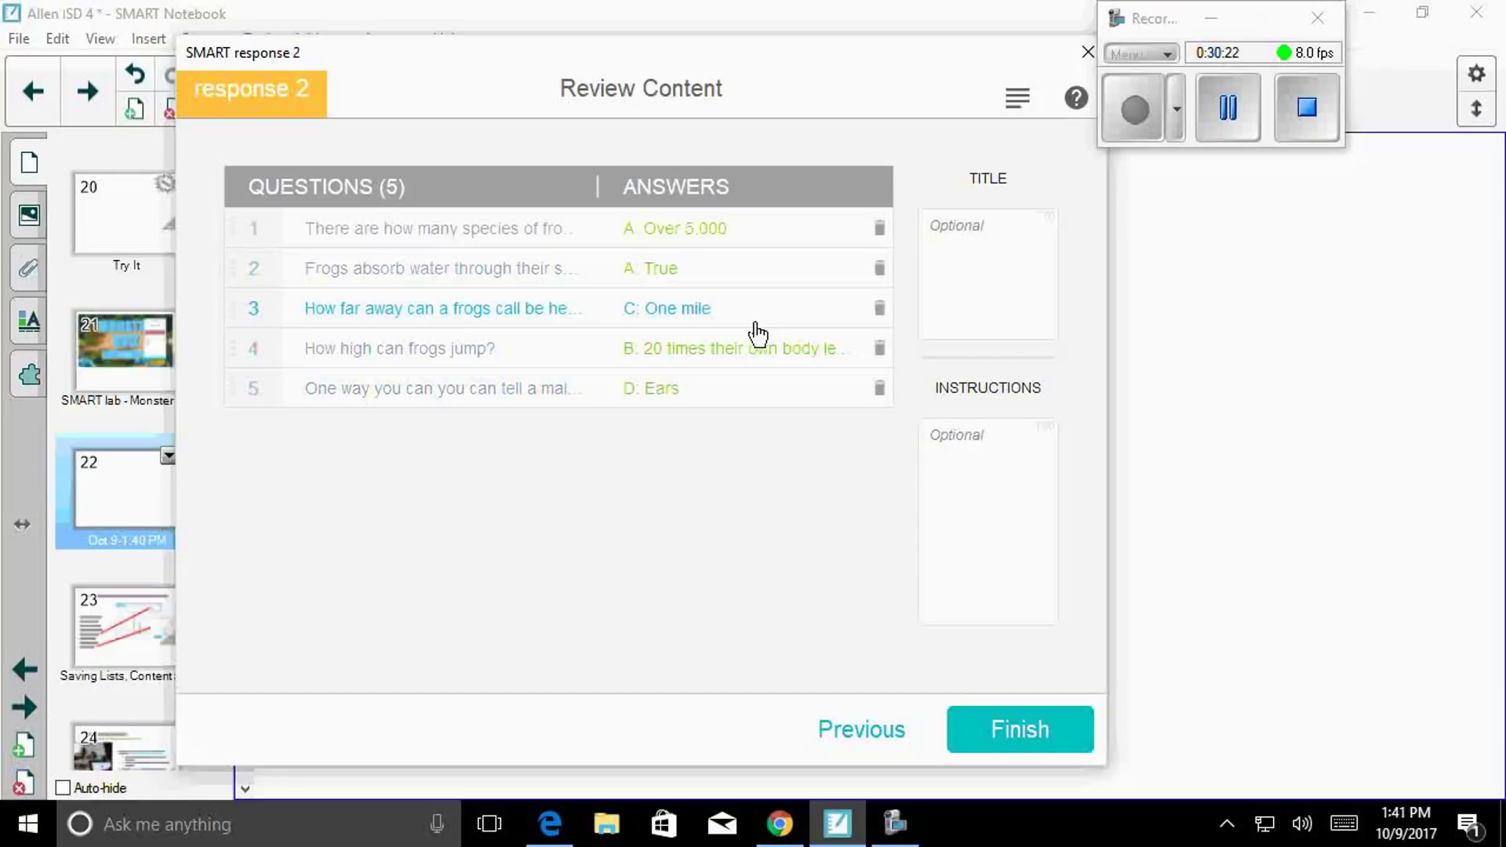
Step: Add a sixth question, "Do you like frogs?", as a Poll/Opinion with the answers Yes and No
click(856, 731)
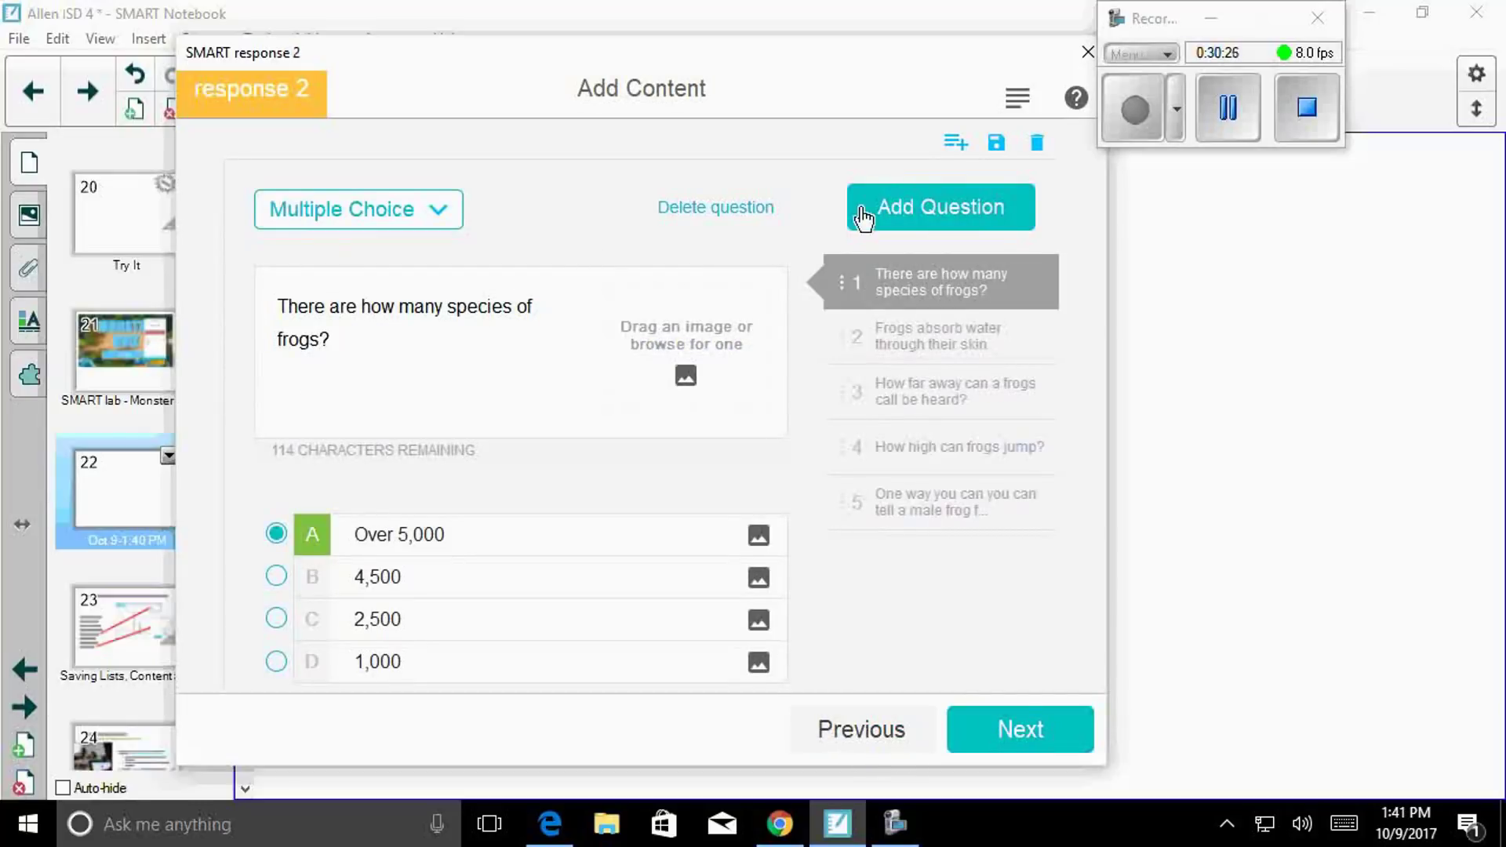
click(902, 225)
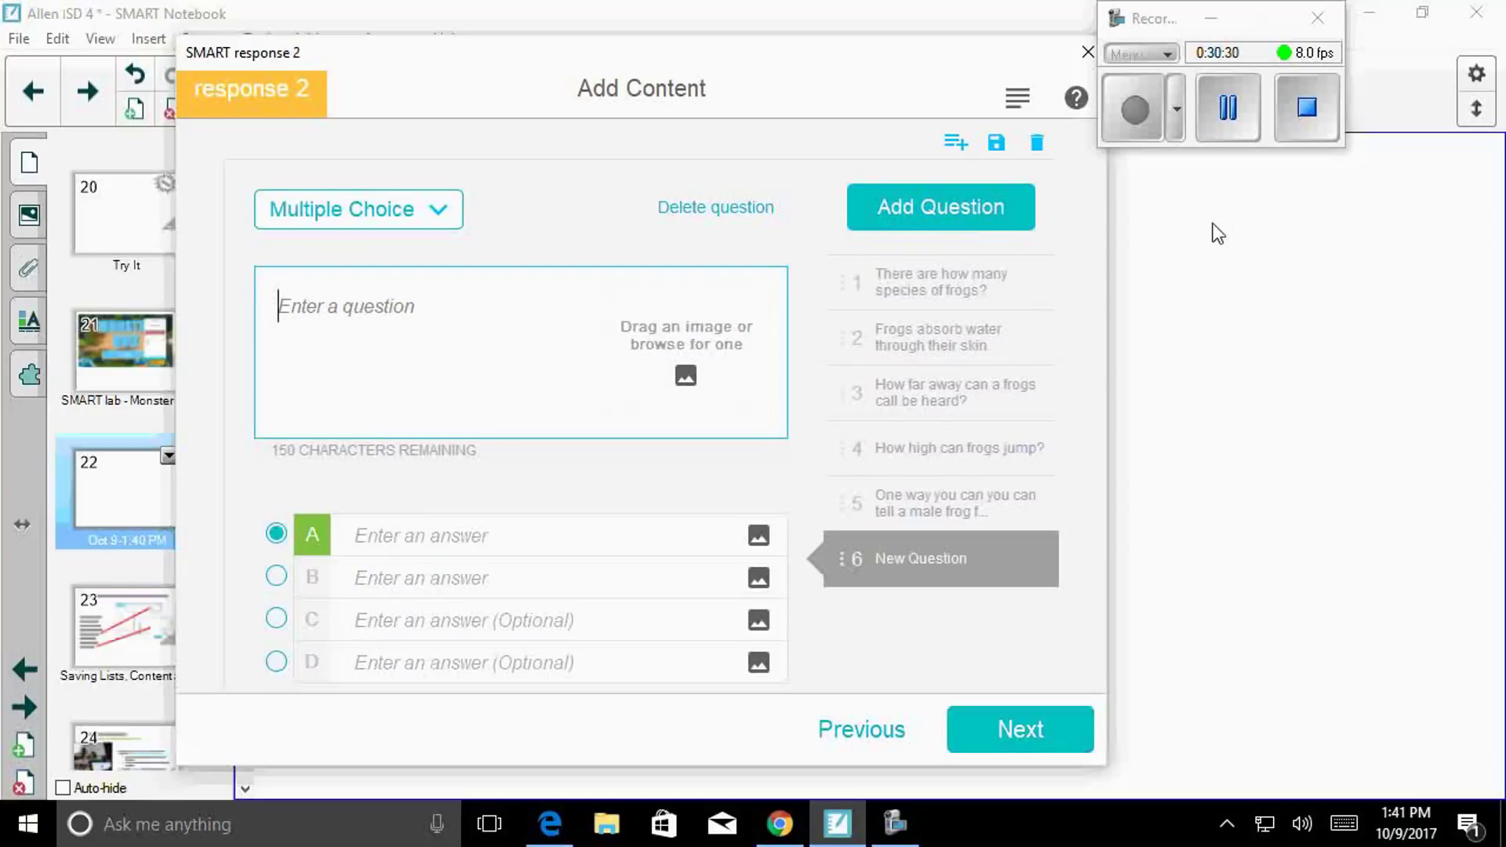
text(Do you like frogs?)
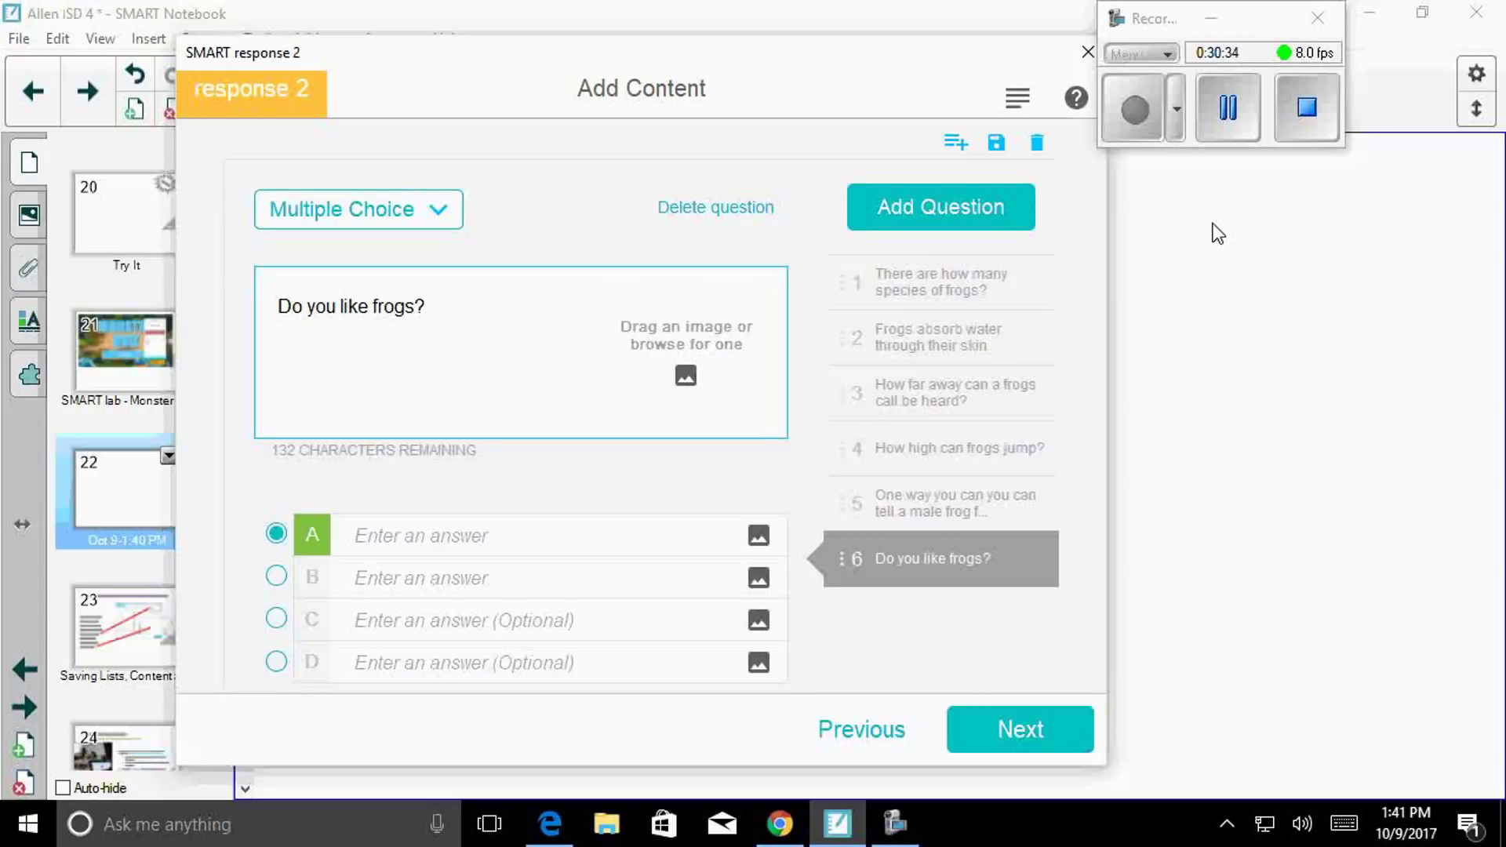
click(450, 225)
click(375, 472)
click(358, 535)
text(Yes)
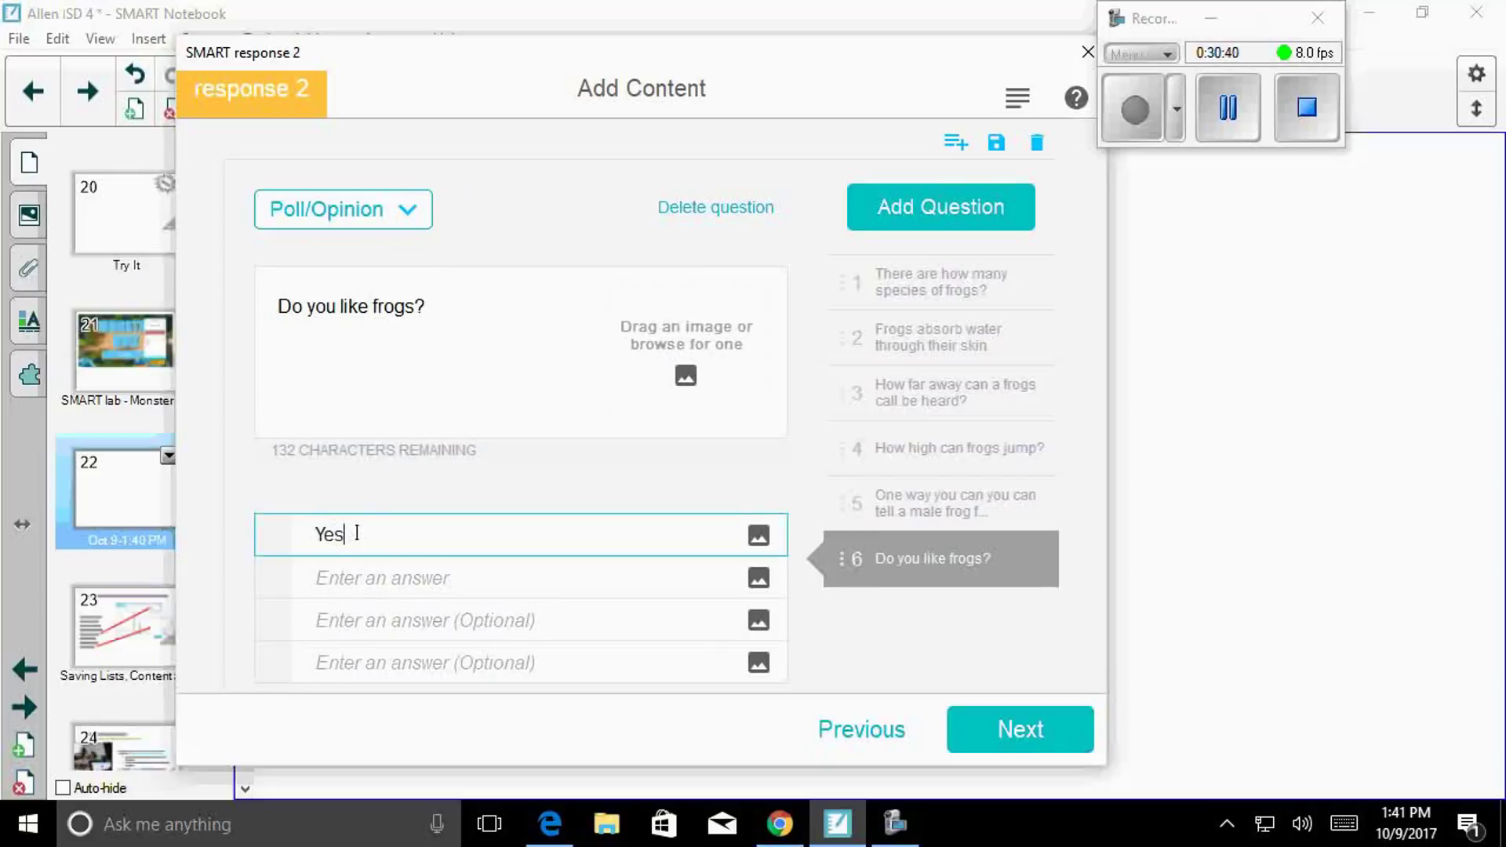
key(Tab)
text(No)
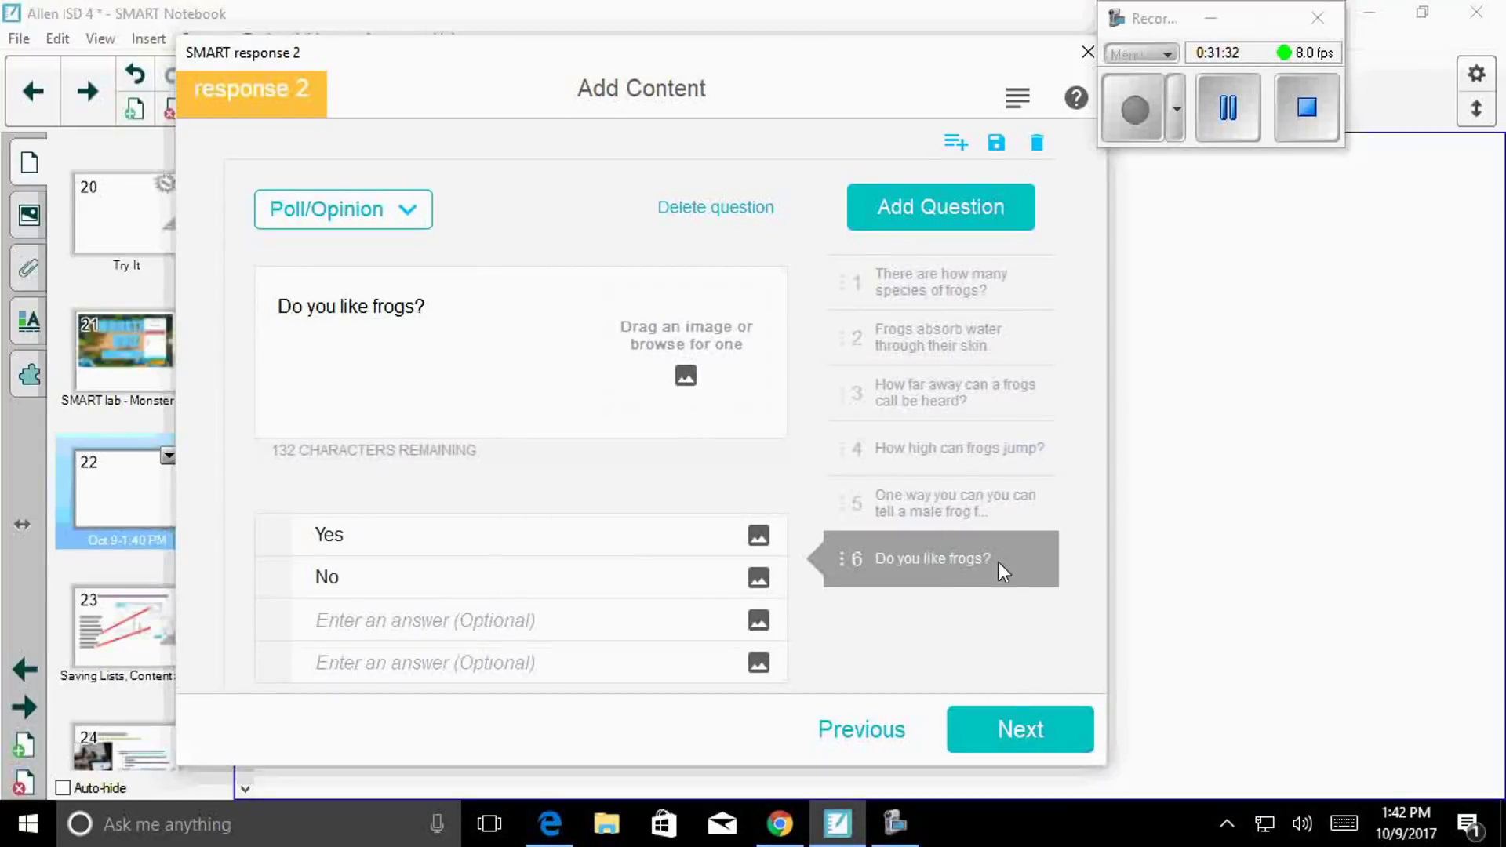
Step: Save the expanded question set as reusable content named Frog unit test
click(998, 741)
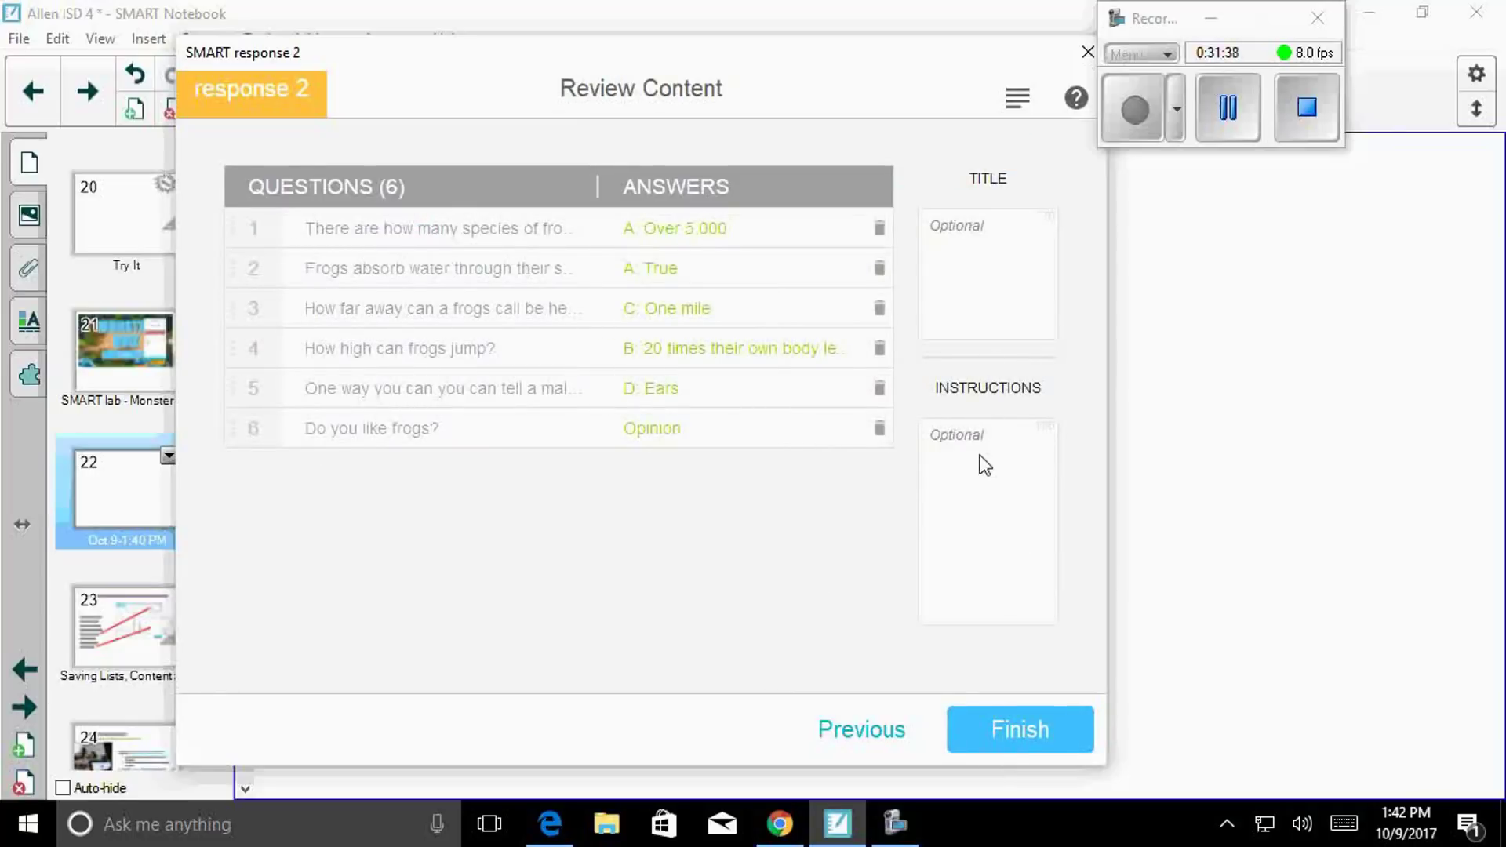
click(880, 741)
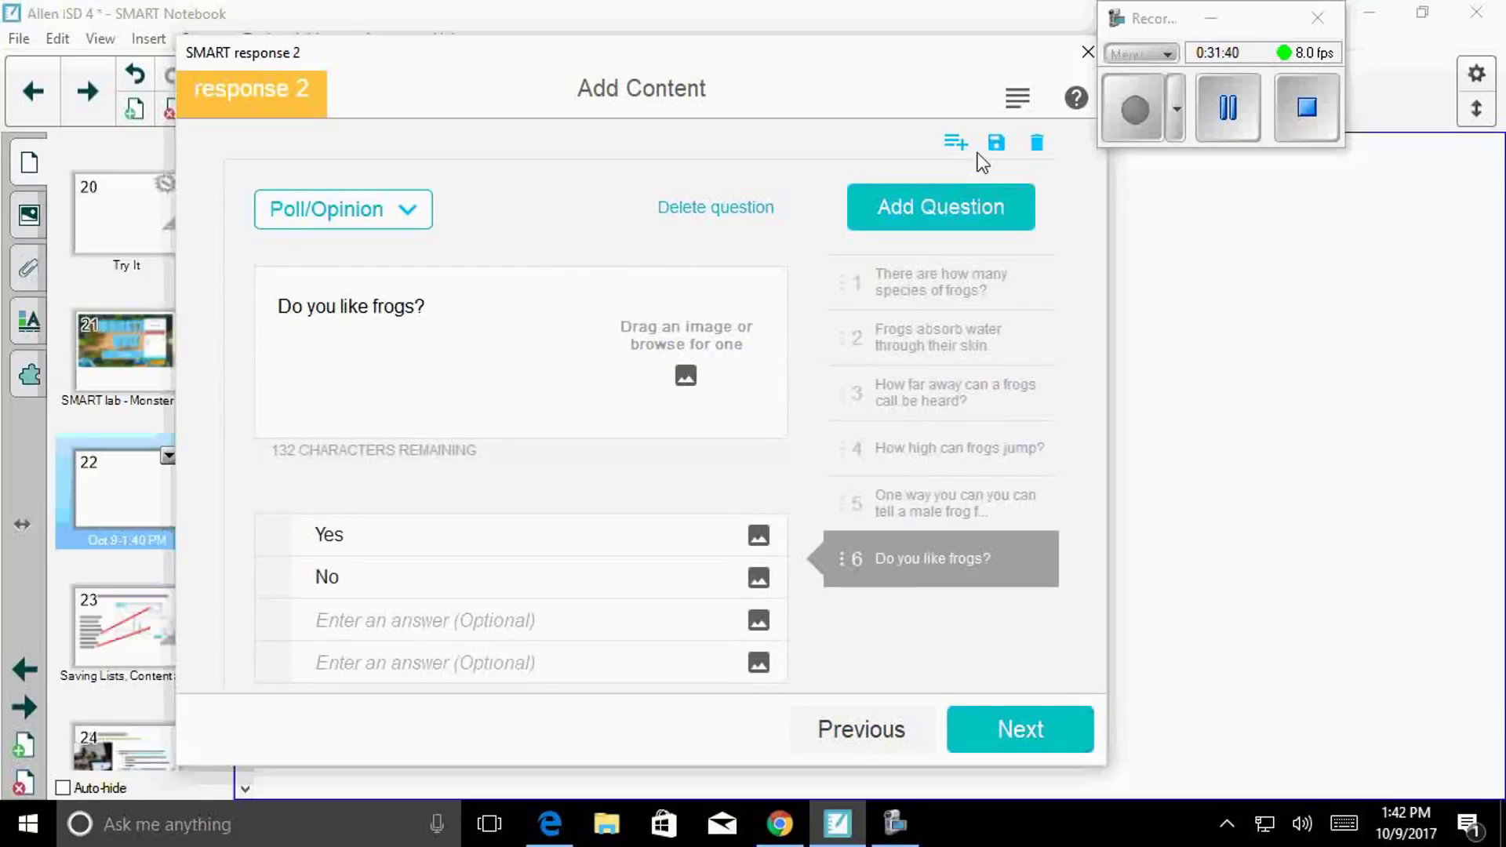
click(997, 142)
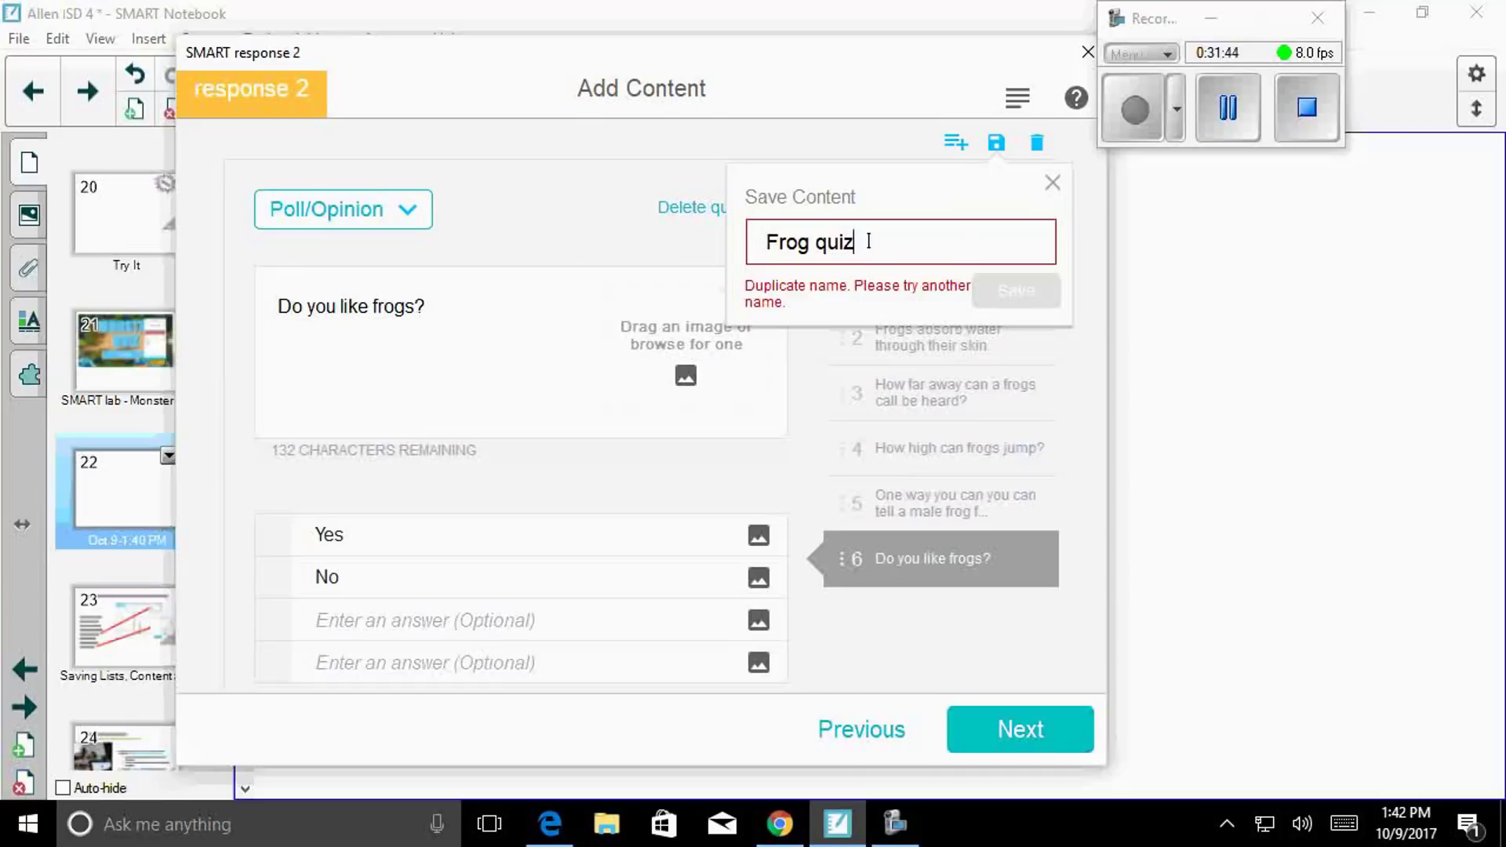
key(BackSpace)
key(BackSpace)
key(BackSpace)
key(BackSpace)
key(BackSpace)
text(un)
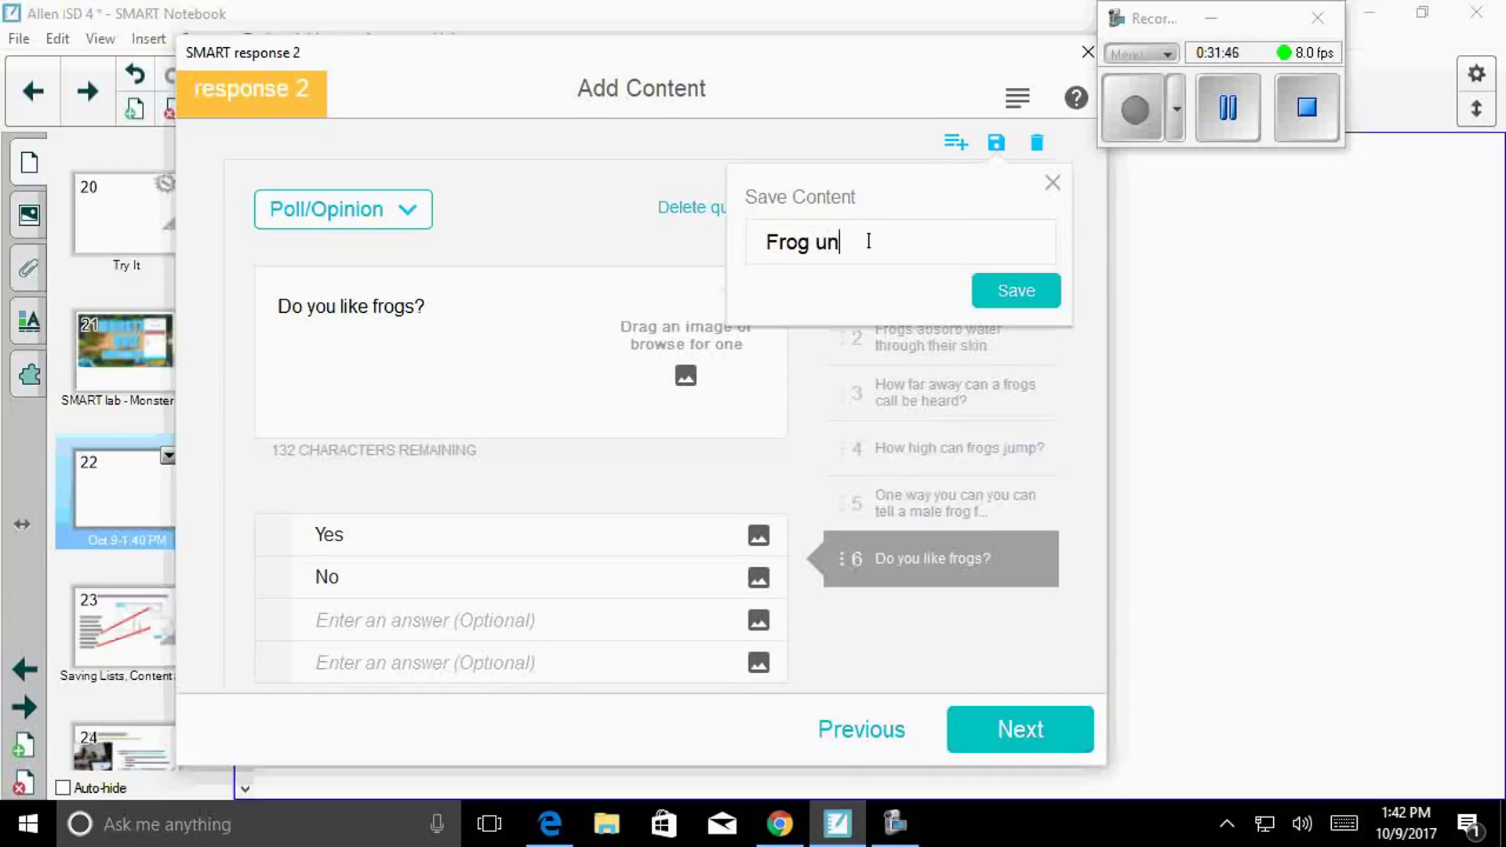
text(it test)
click(1011, 294)
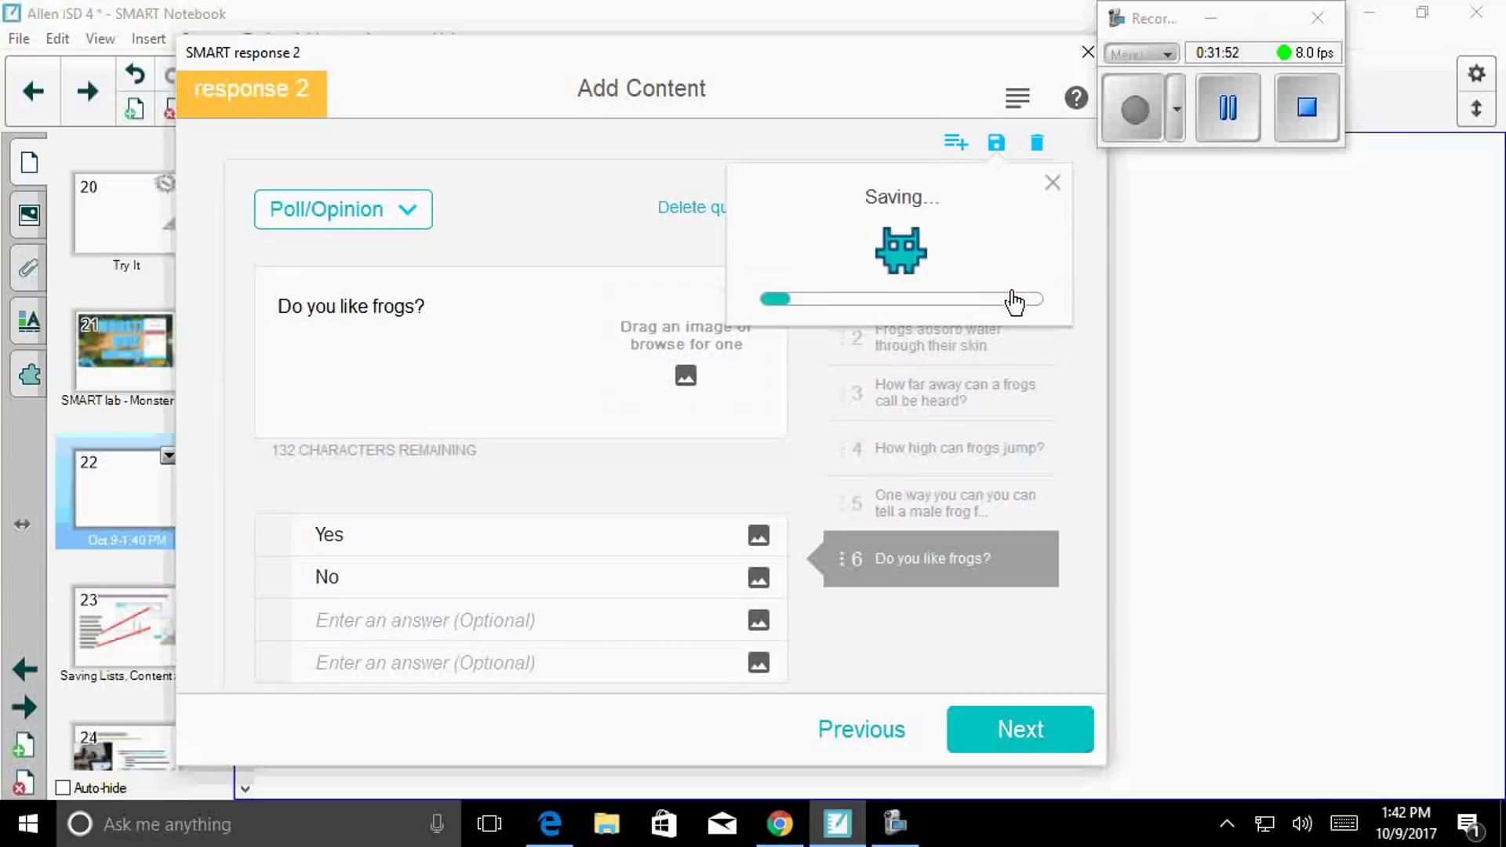
Step: View the question types available for the "Do you like frogs?" question and keep it as Poll/Opinion
click(411, 208)
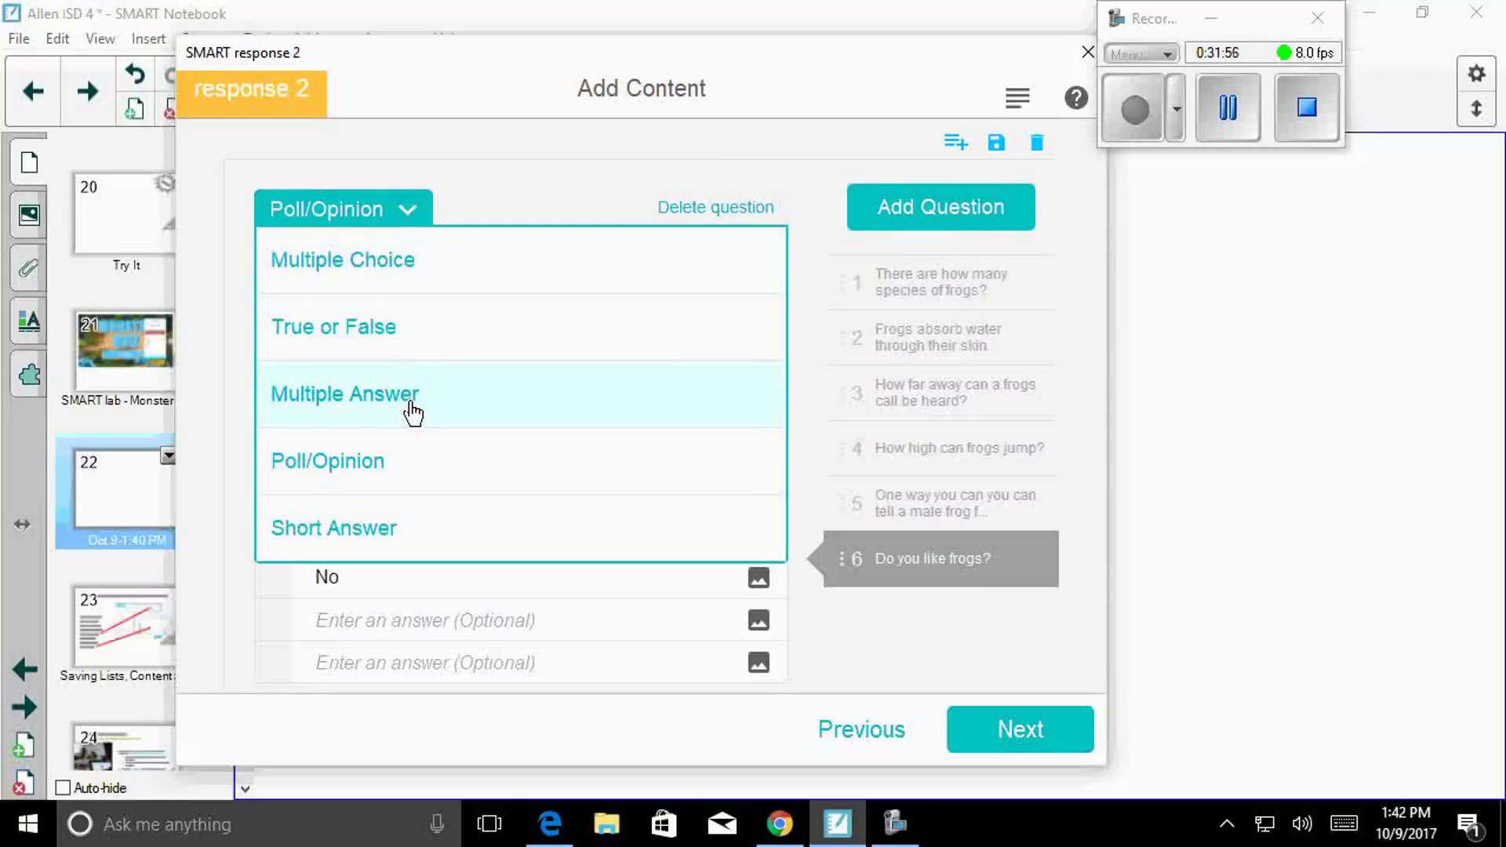
click(423, 218)
click(423, 218)
click(541, 177)
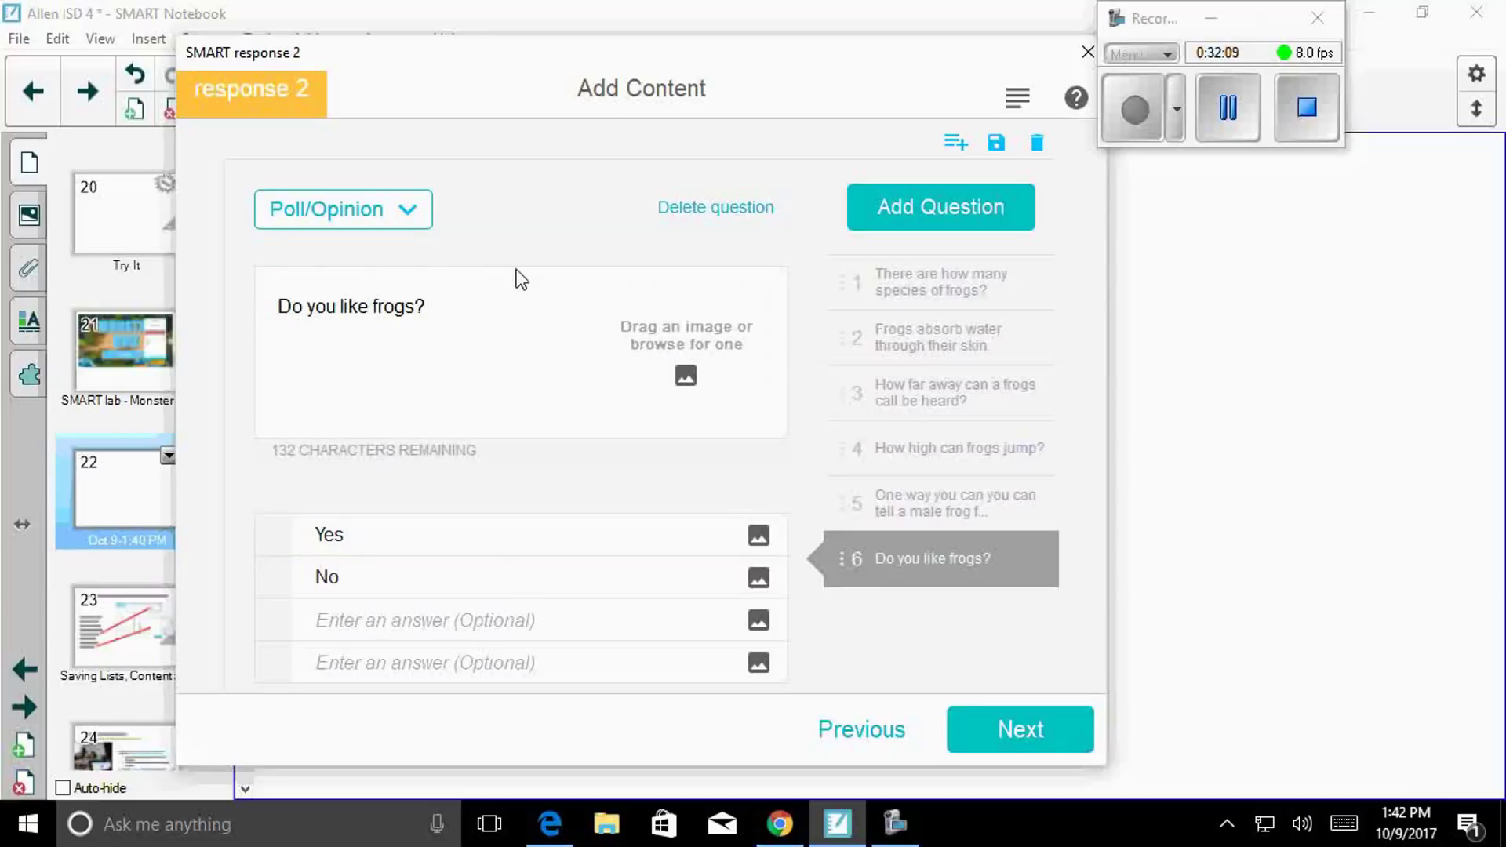
Step: Return to the first question, finish the SMART response 2 setup and start the activity
click(863, 302)
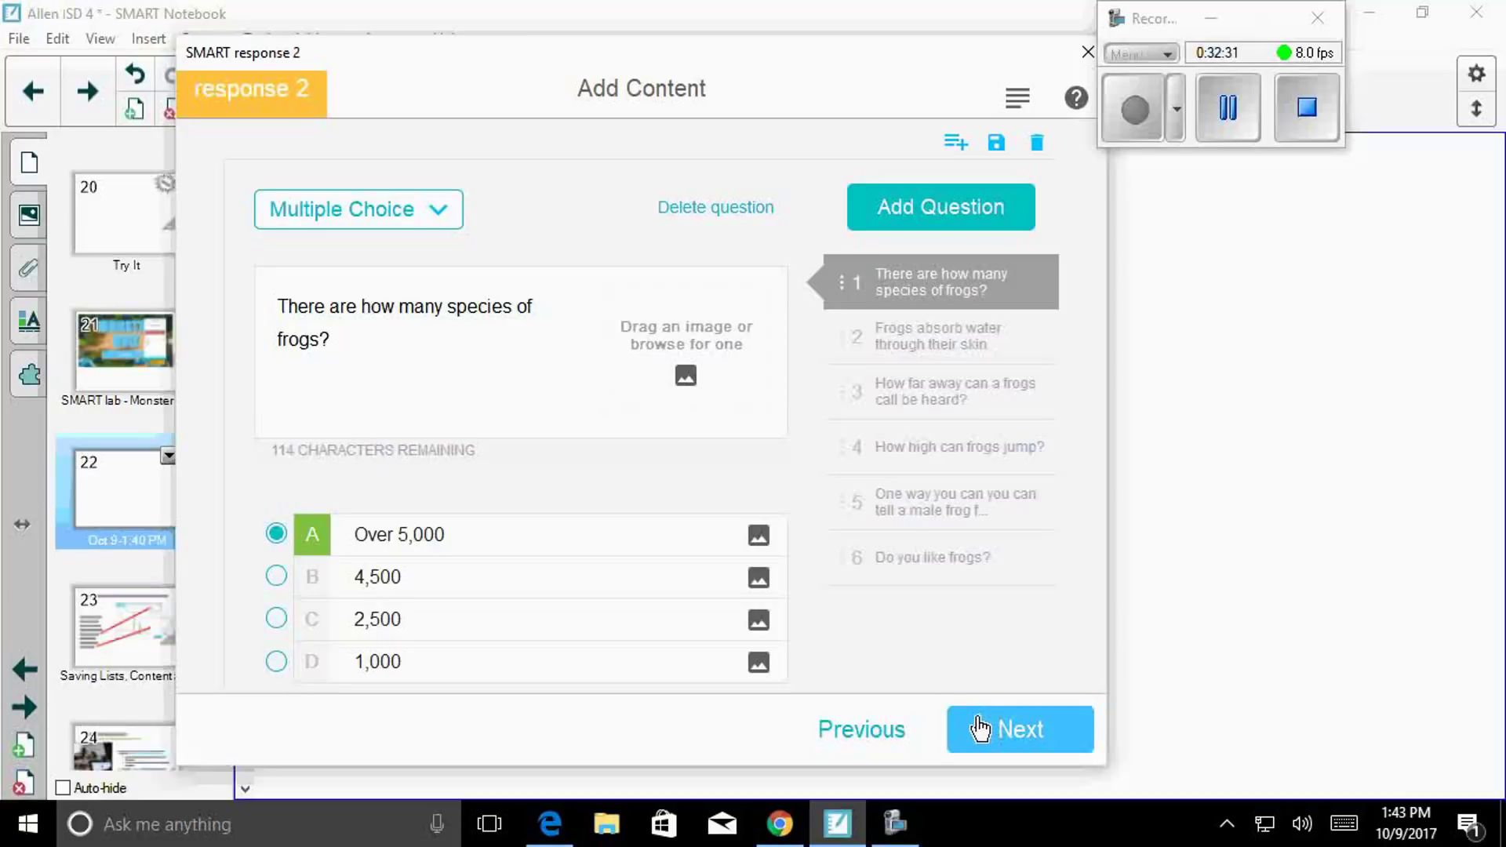
click(979, 728)
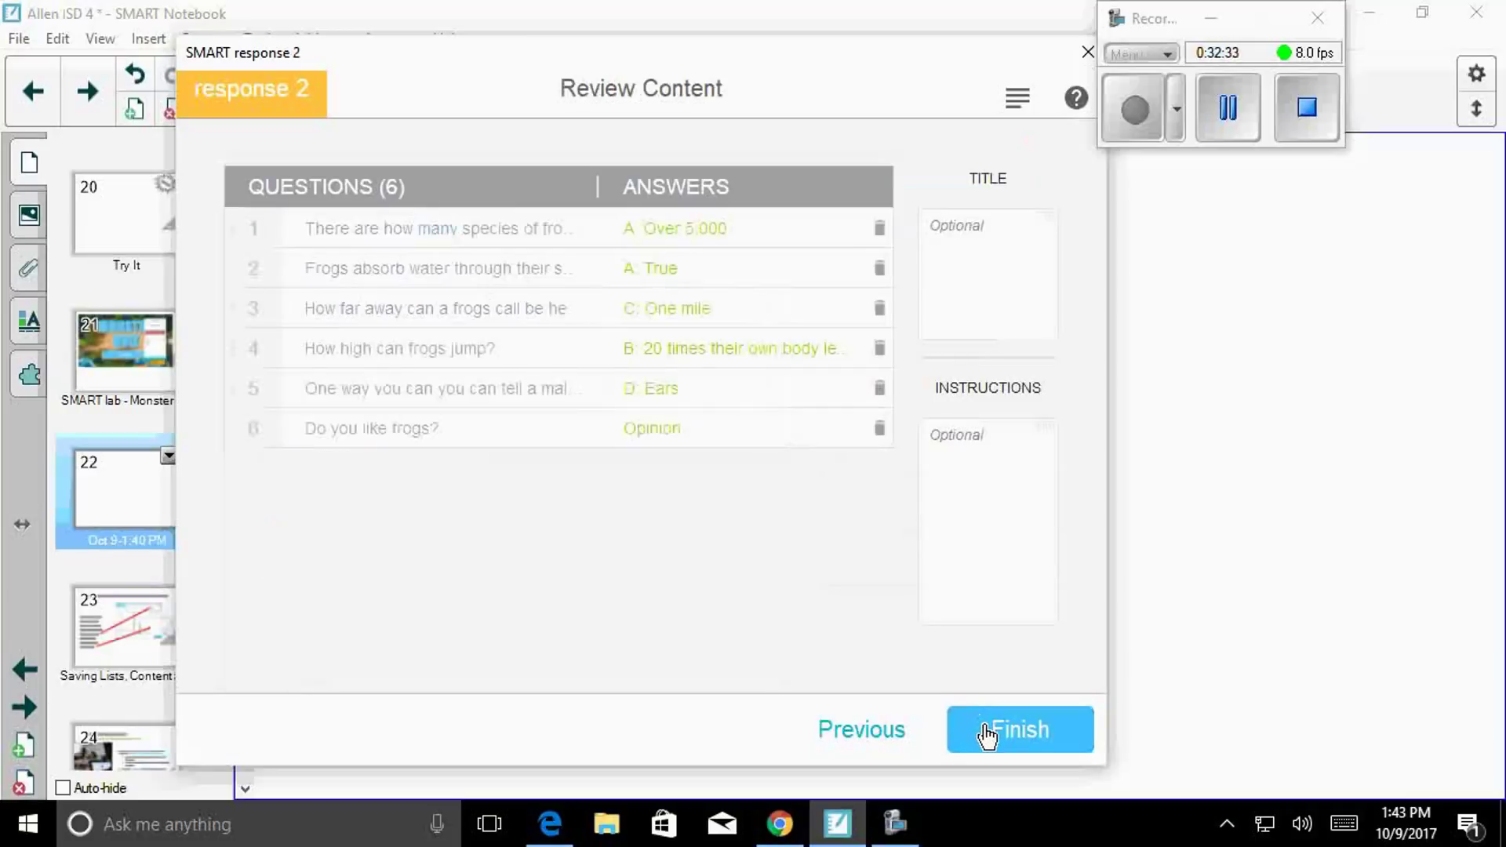
click(986, 734)
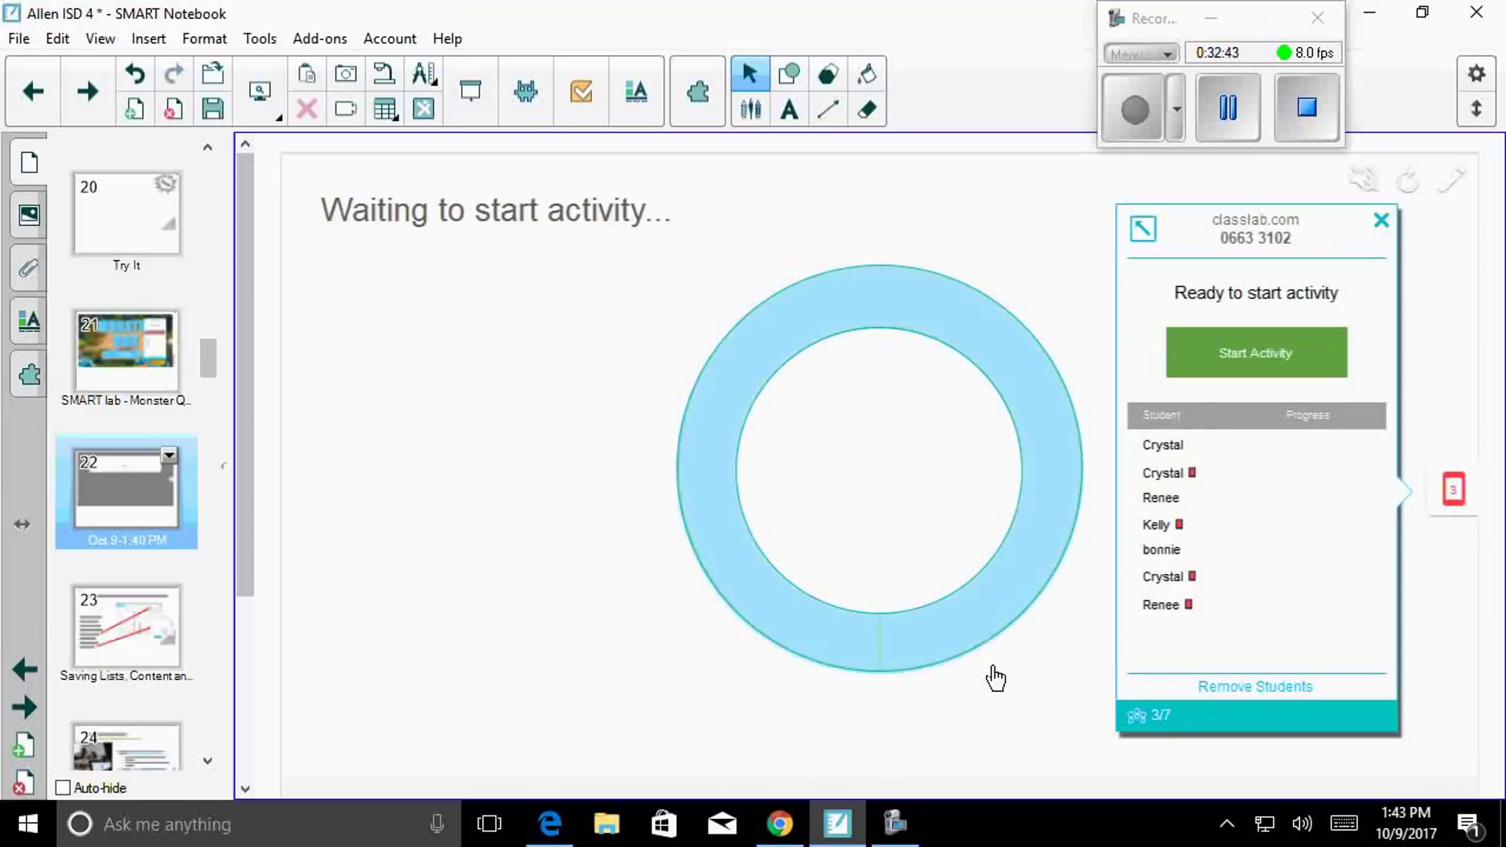
click(1245, 361)
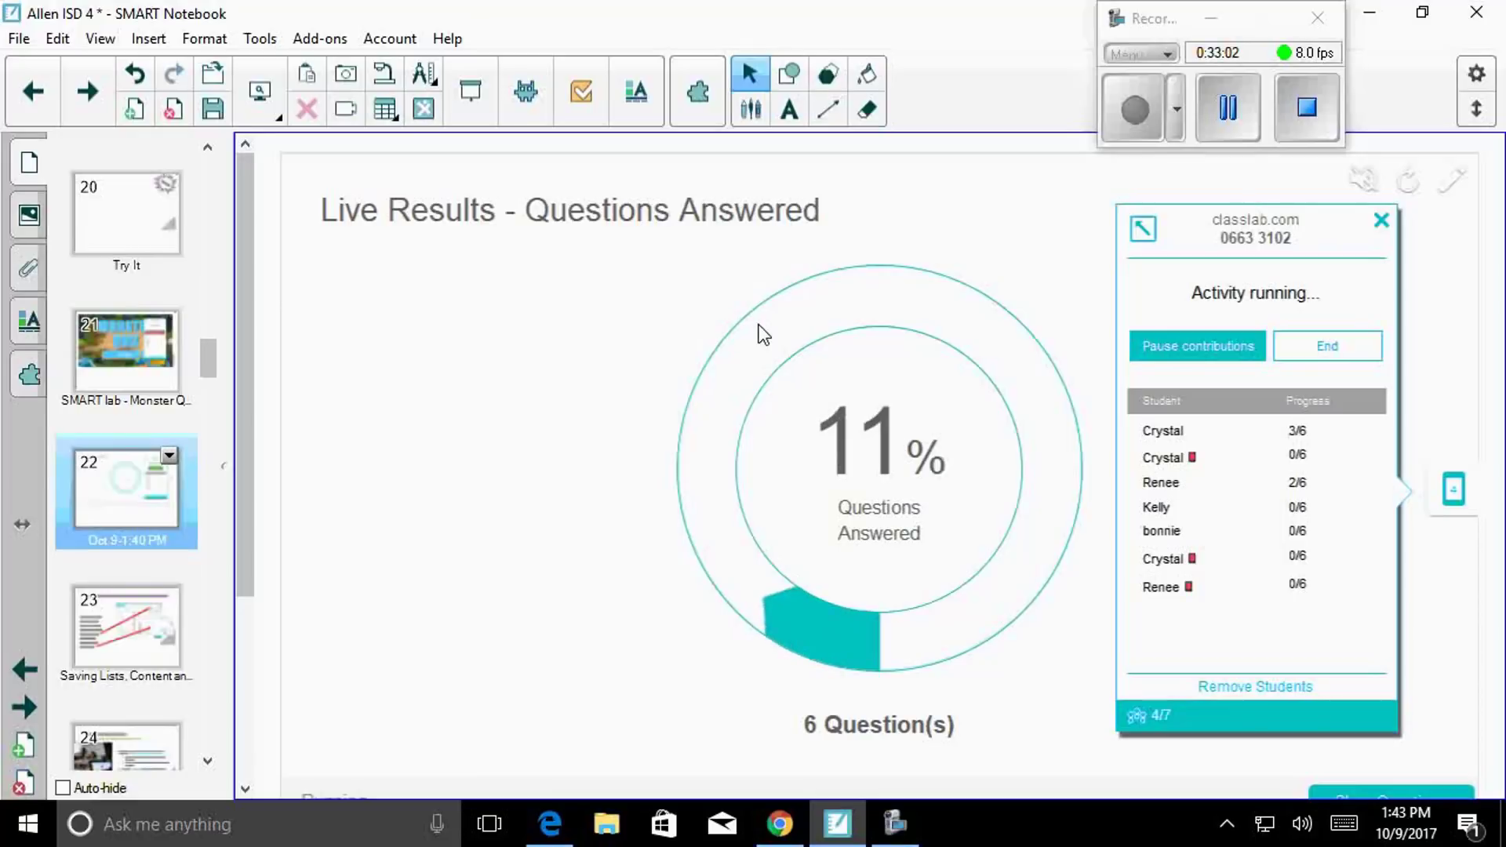
Step: Enlarge and restore the class connection display, then show question 1 of the running activity
click(1143, 229)
click(1067, 229)
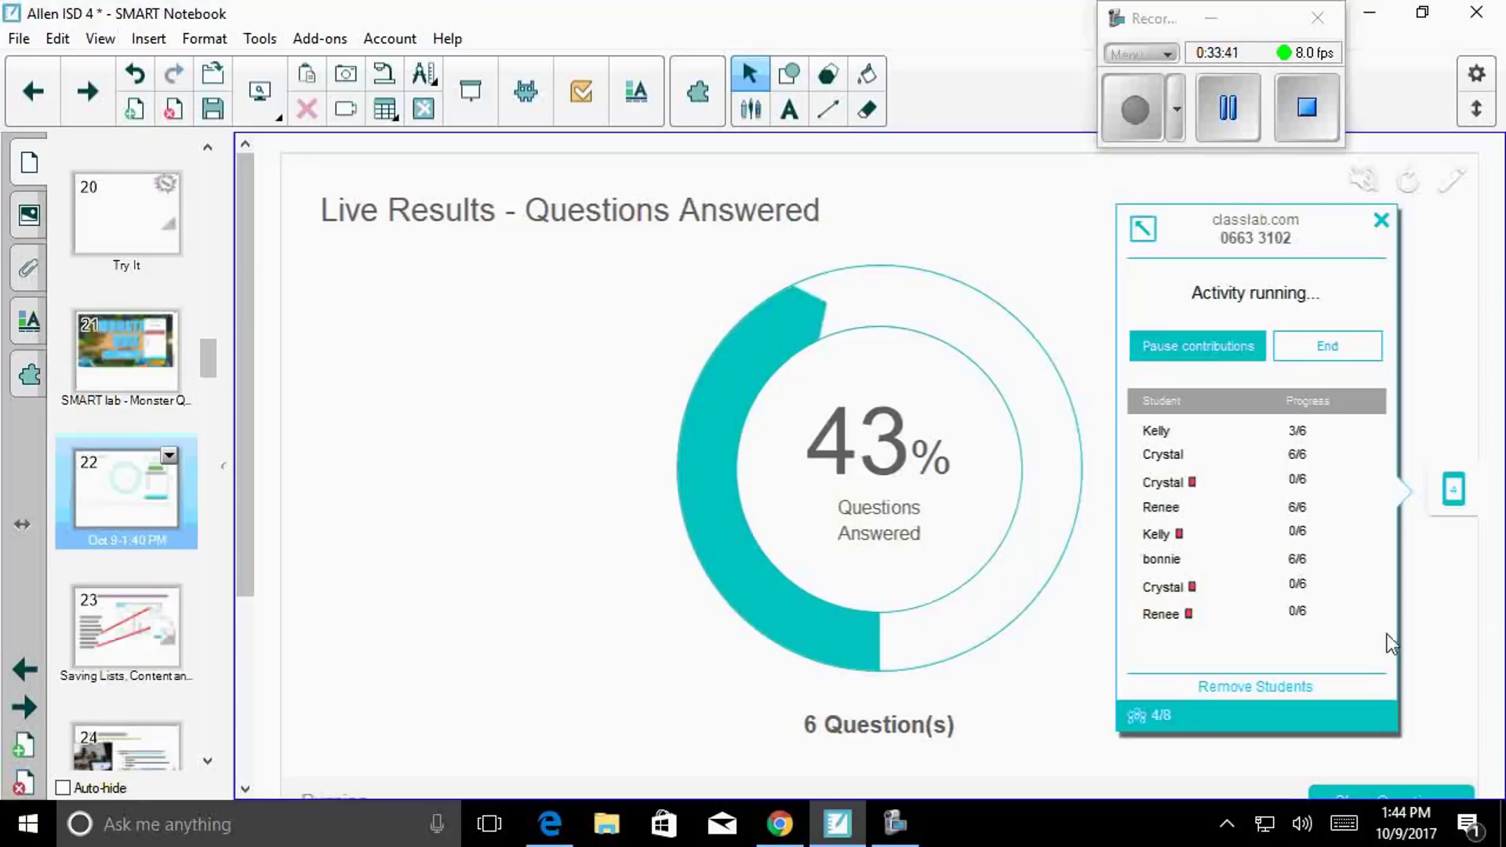
click(1382, 804)
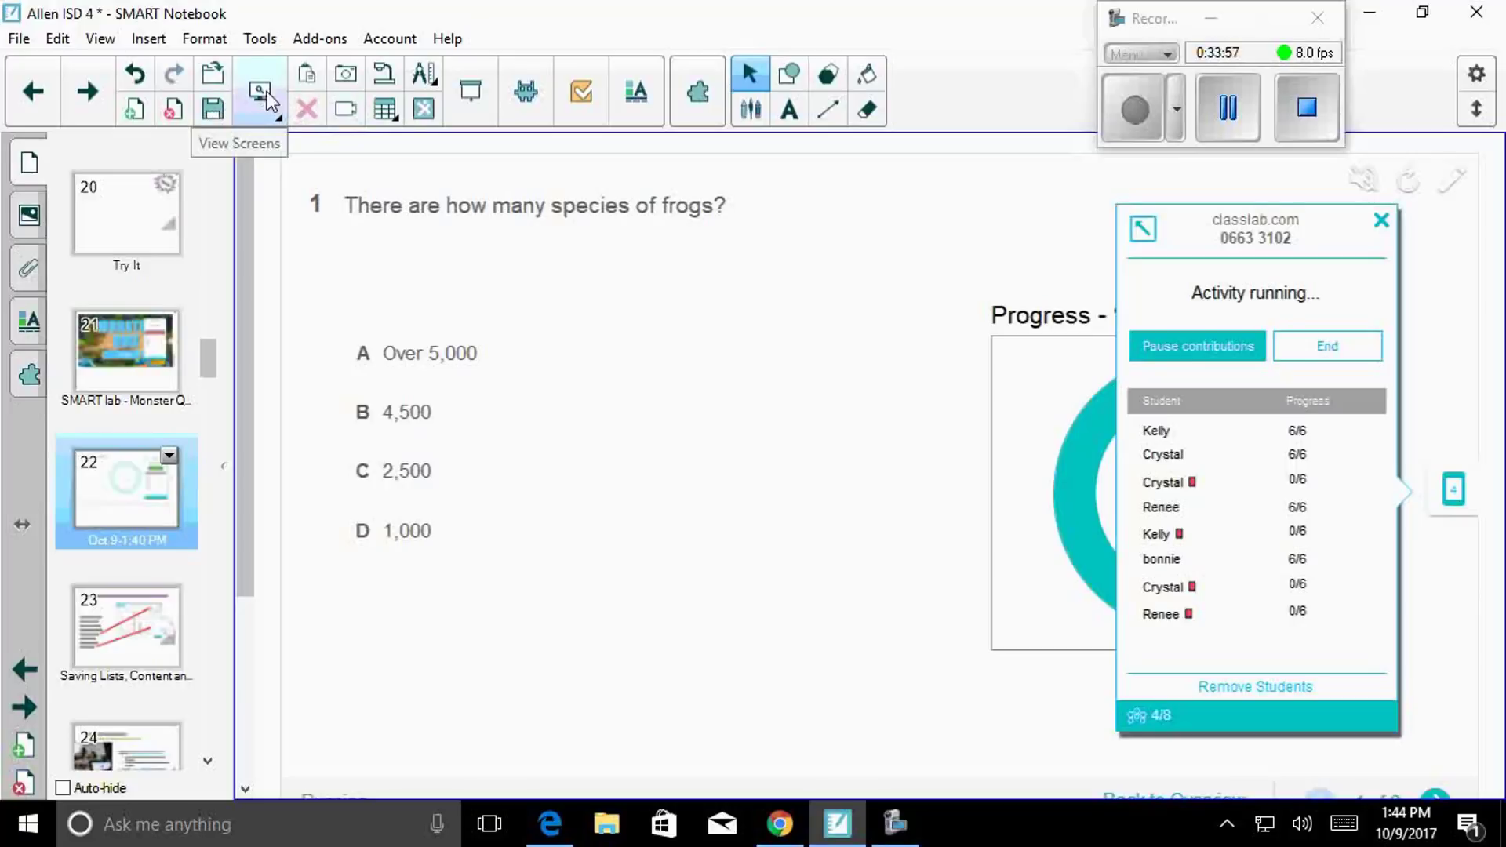
Step: Cover question 1 with the Screen Shade, cycle through its colours and remove it
click(473, 85)
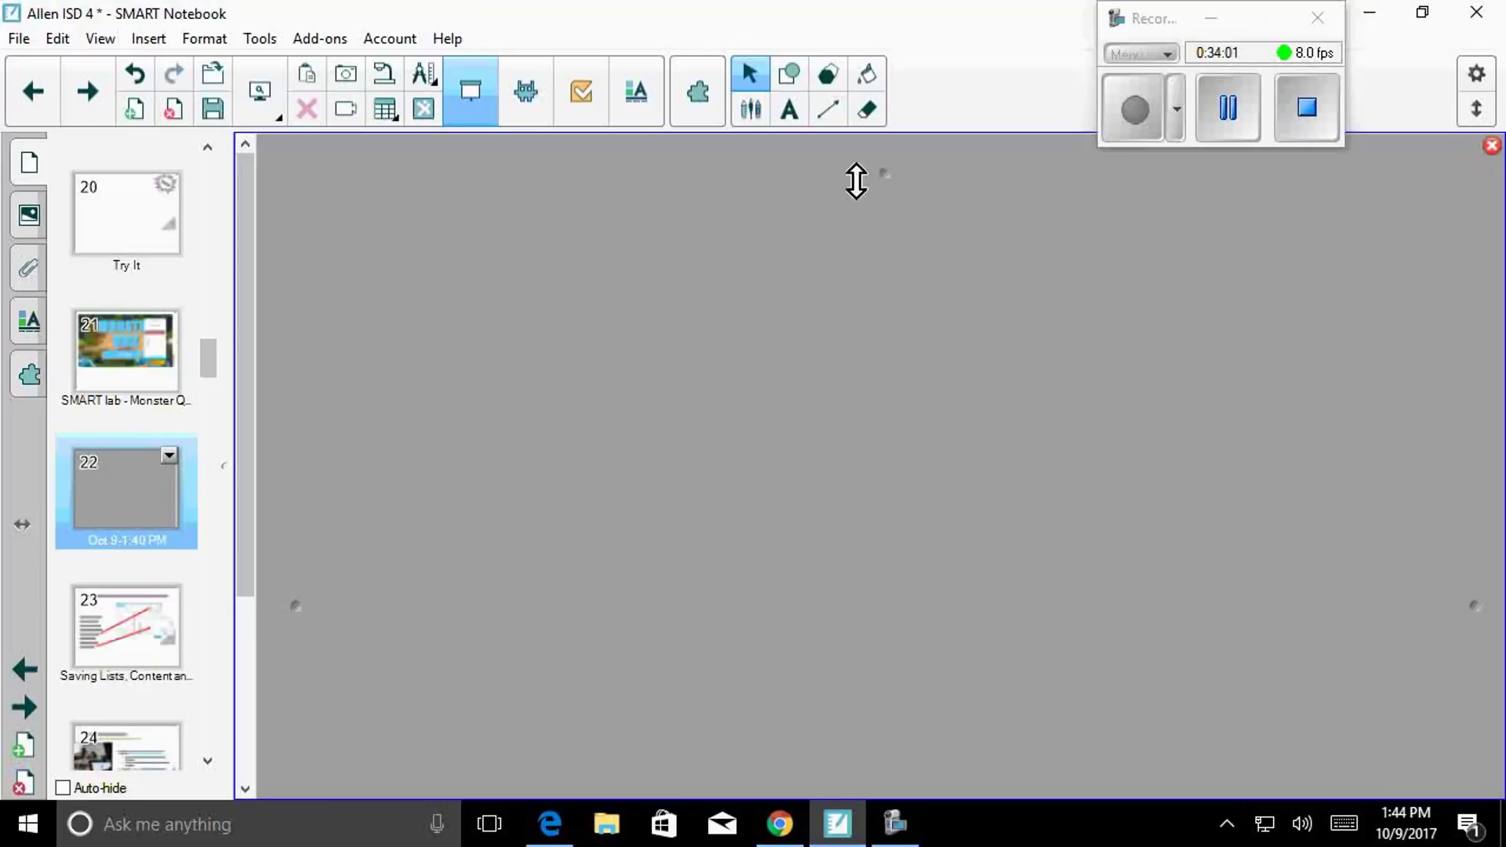
mouse_move(897, 175)
mouse_down()
mouse_move(897, 284)
mouse_move(898, 186)
mouse_up()
click(915, 296)
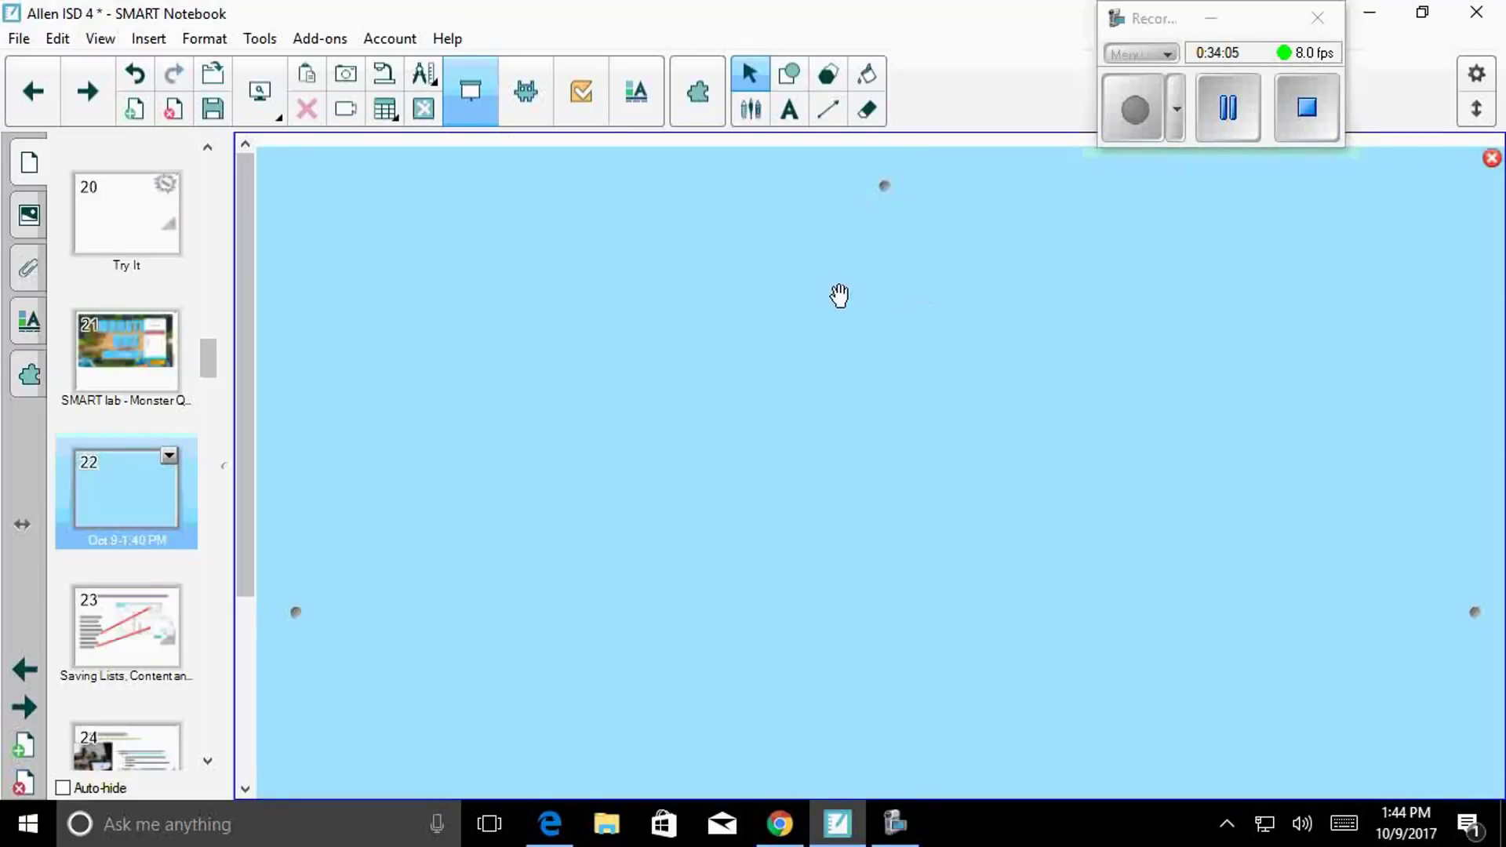
click(839, 295)
click(839, 296)
click(840, 296)
click(843, 296)
click(844, 296)
click(844, 296)
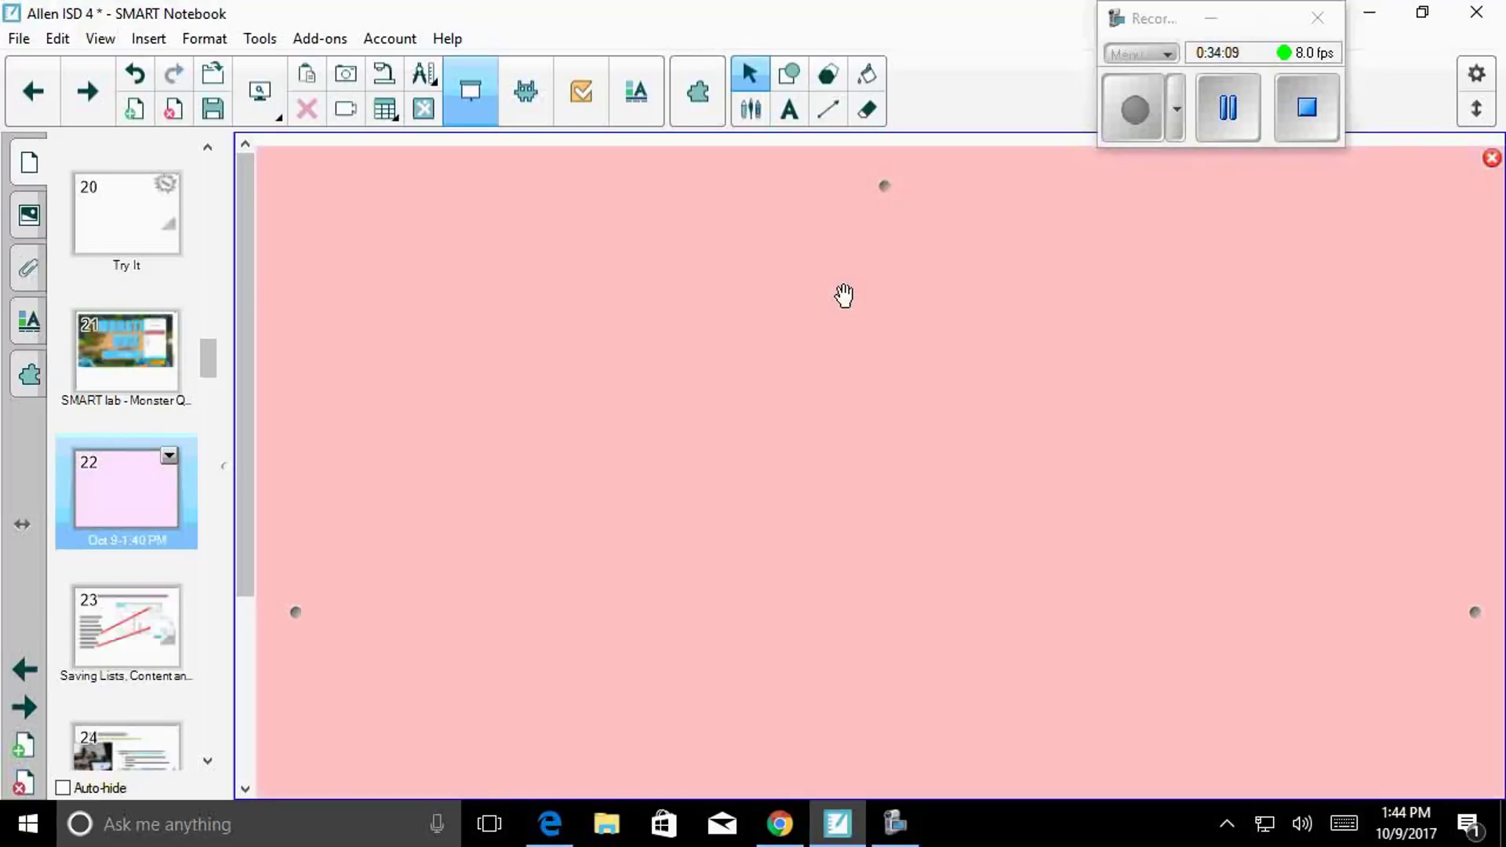
click(843, 296)
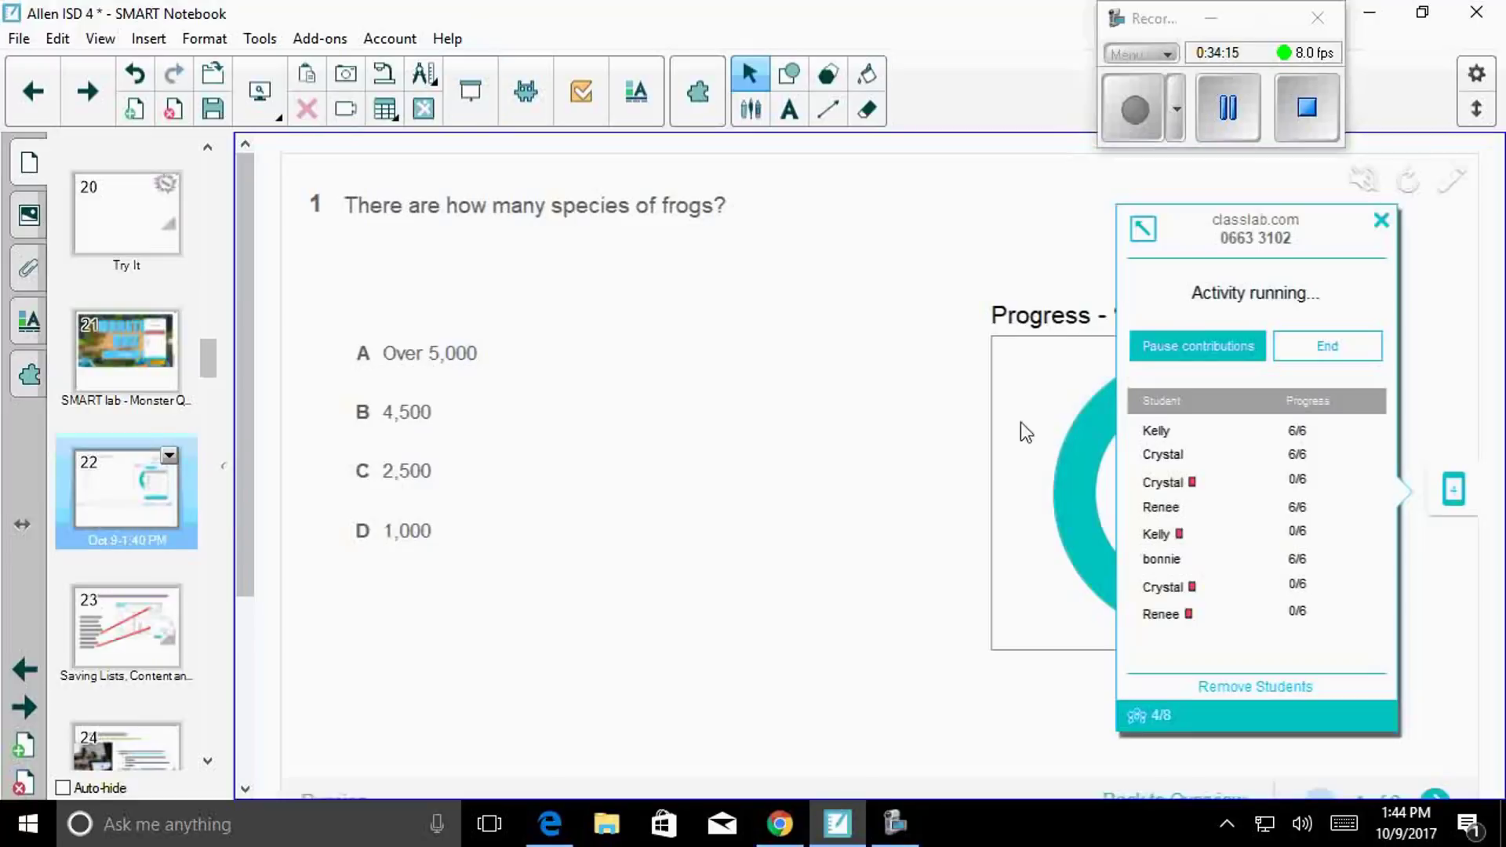
Step: End the activity and export its results to the Desktop as Oct 9 2017 1-45 PM
click(1307, 346)
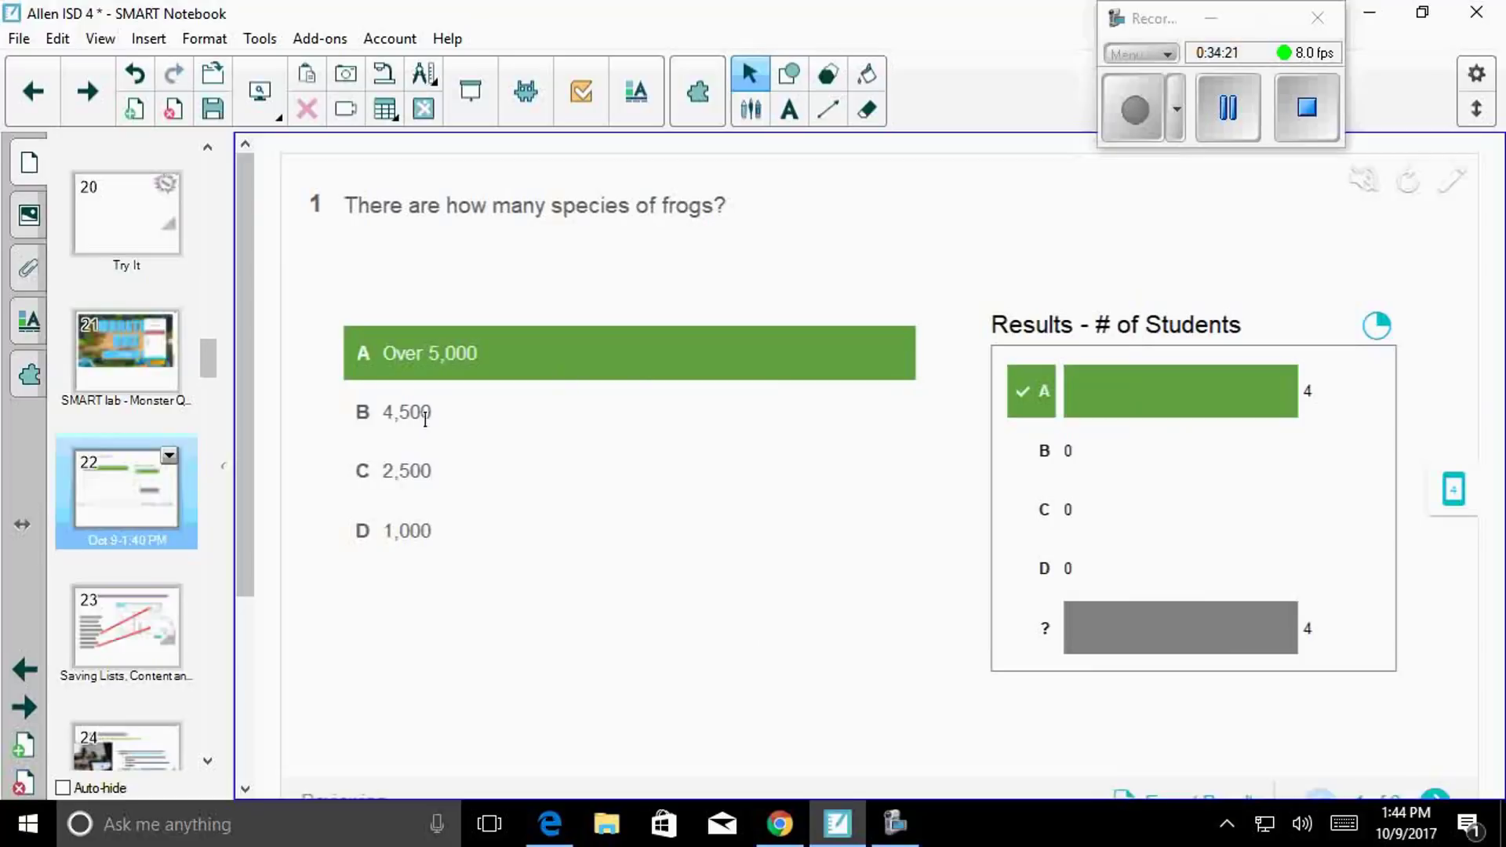
scroll(247, 502, down, 1)
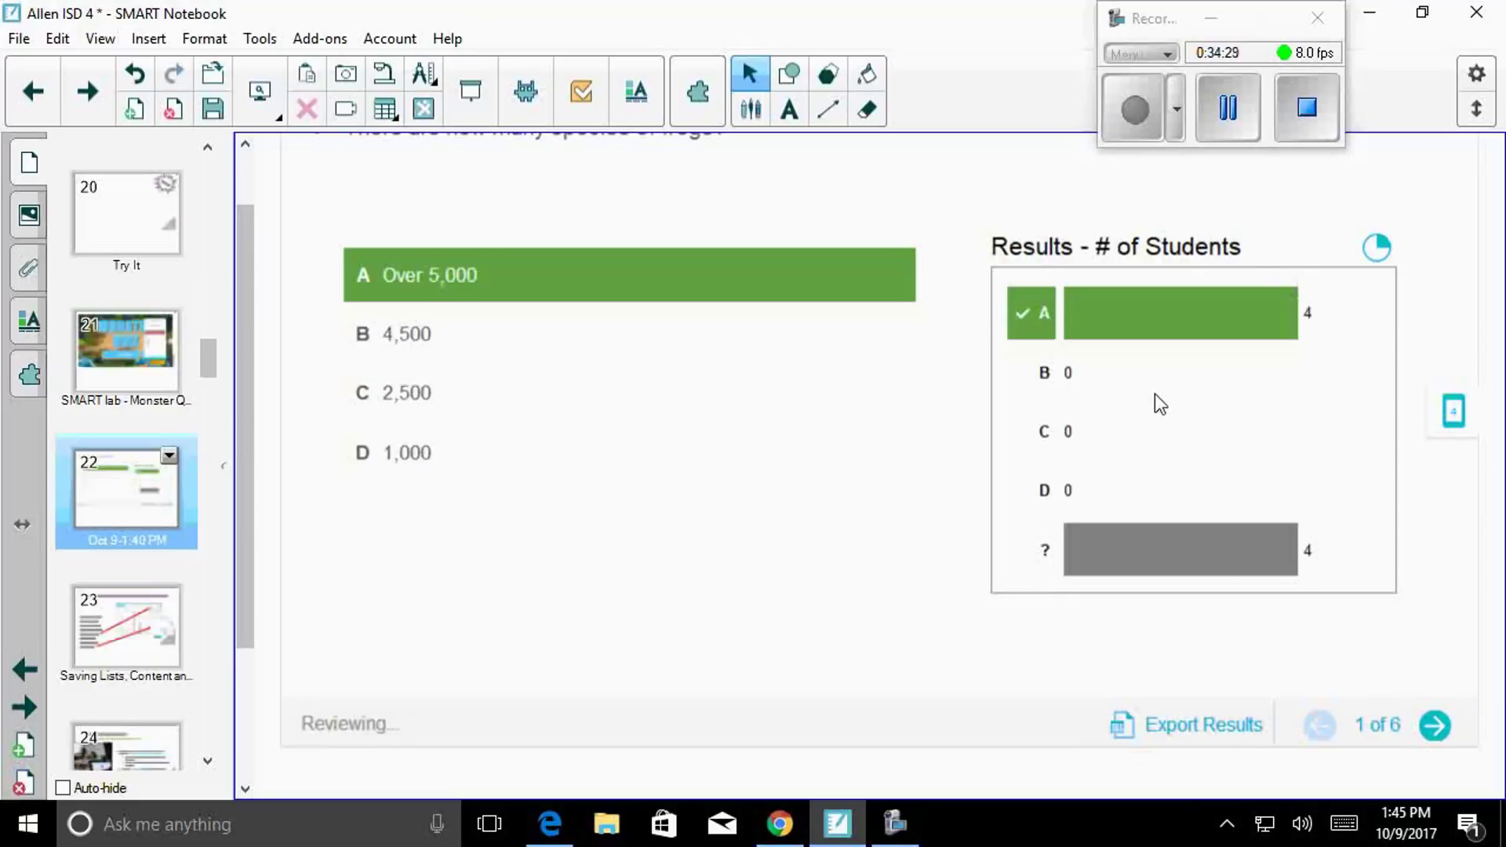
click(1200, 731)
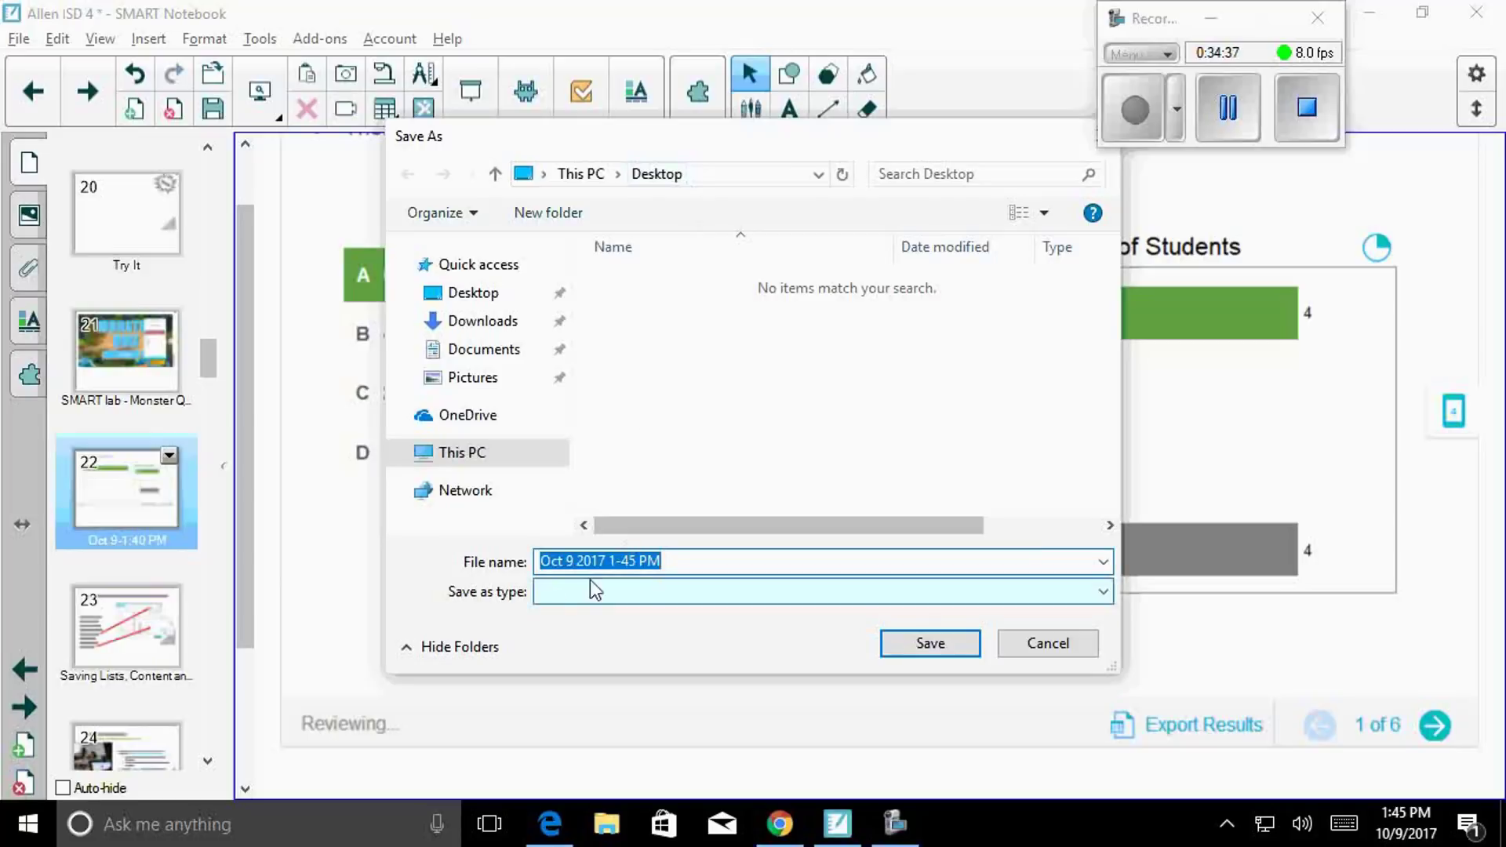
click(930, 645)
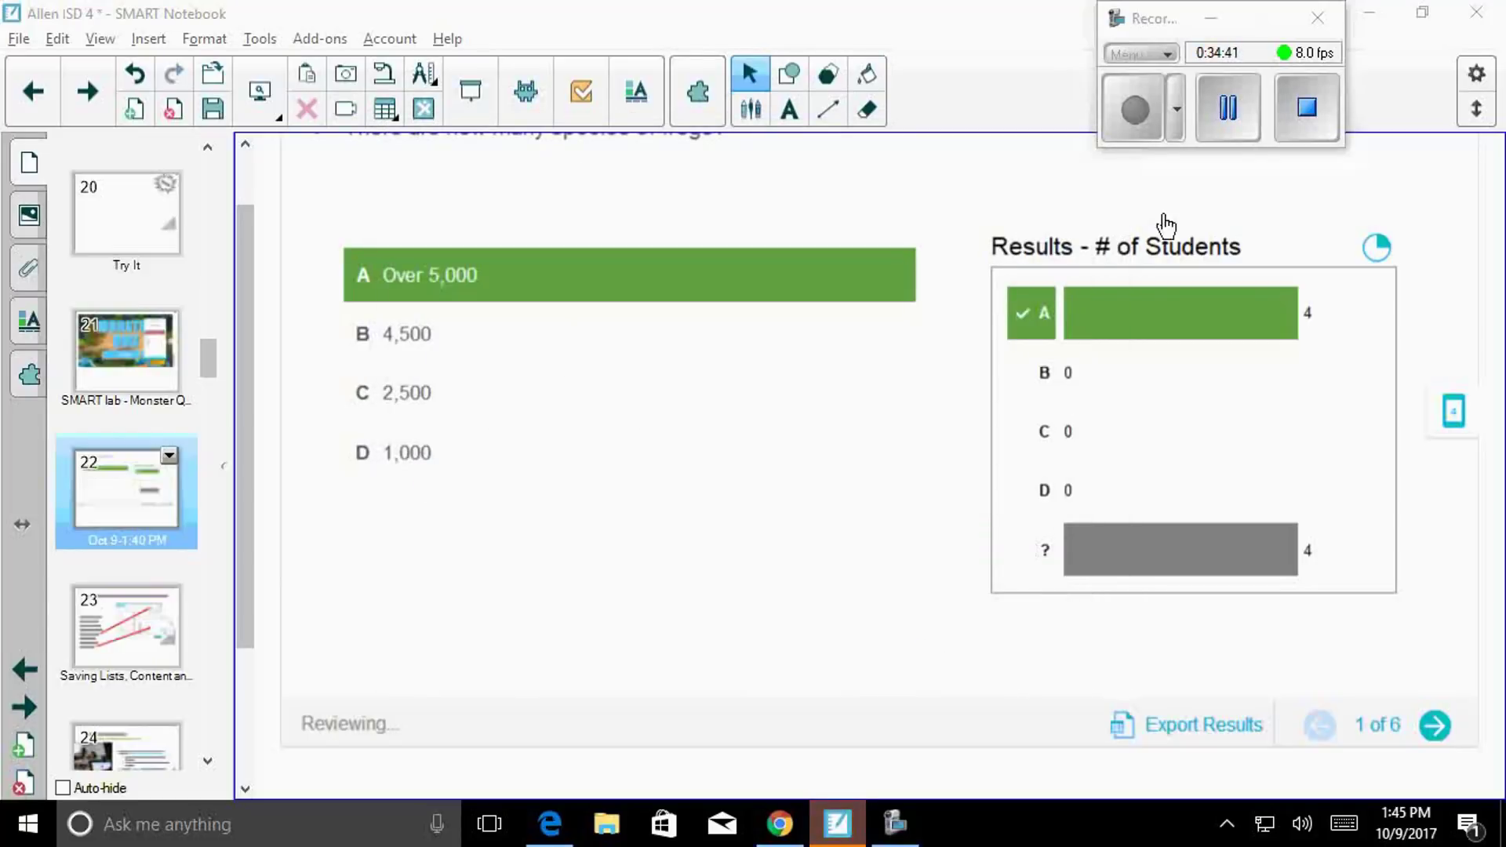
Step: Minimise the open windows and open the exported Oct 9 2017 1-45 PM results workbook from the desktop
click(1369, 13)
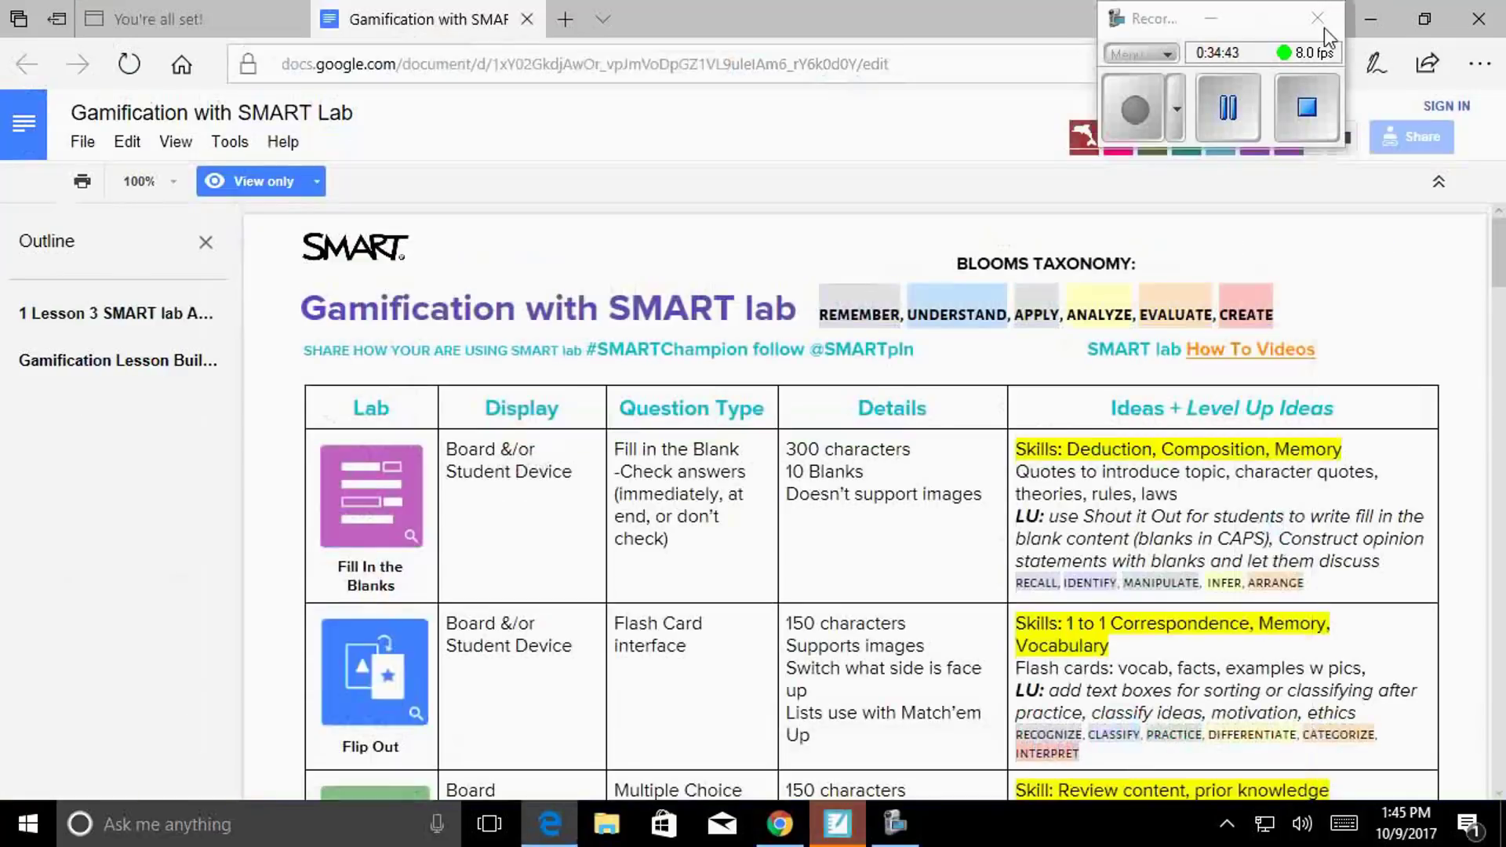
click(1373, 19)
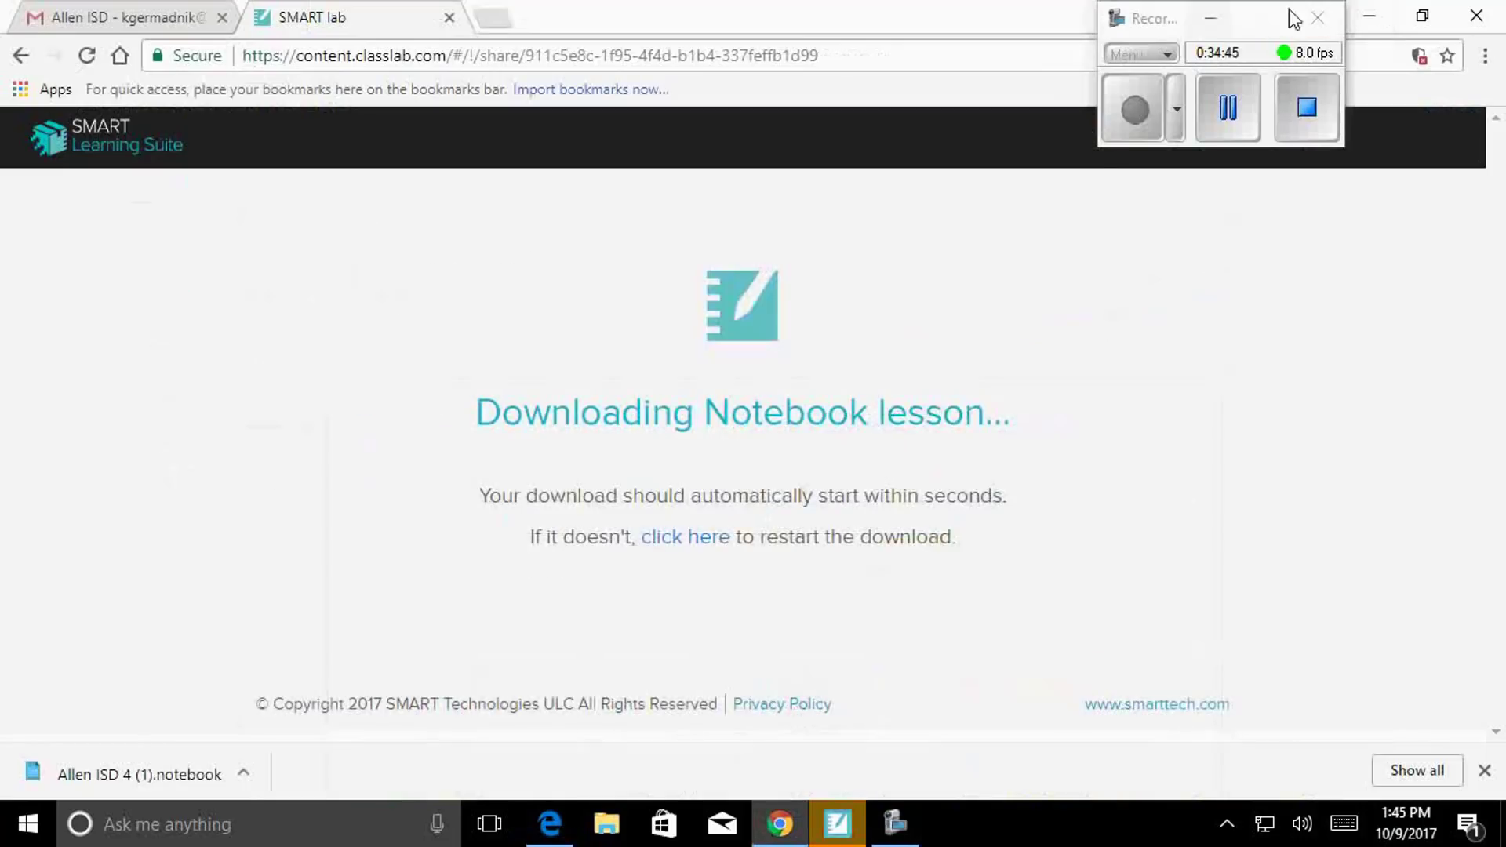
click(1371, 14)
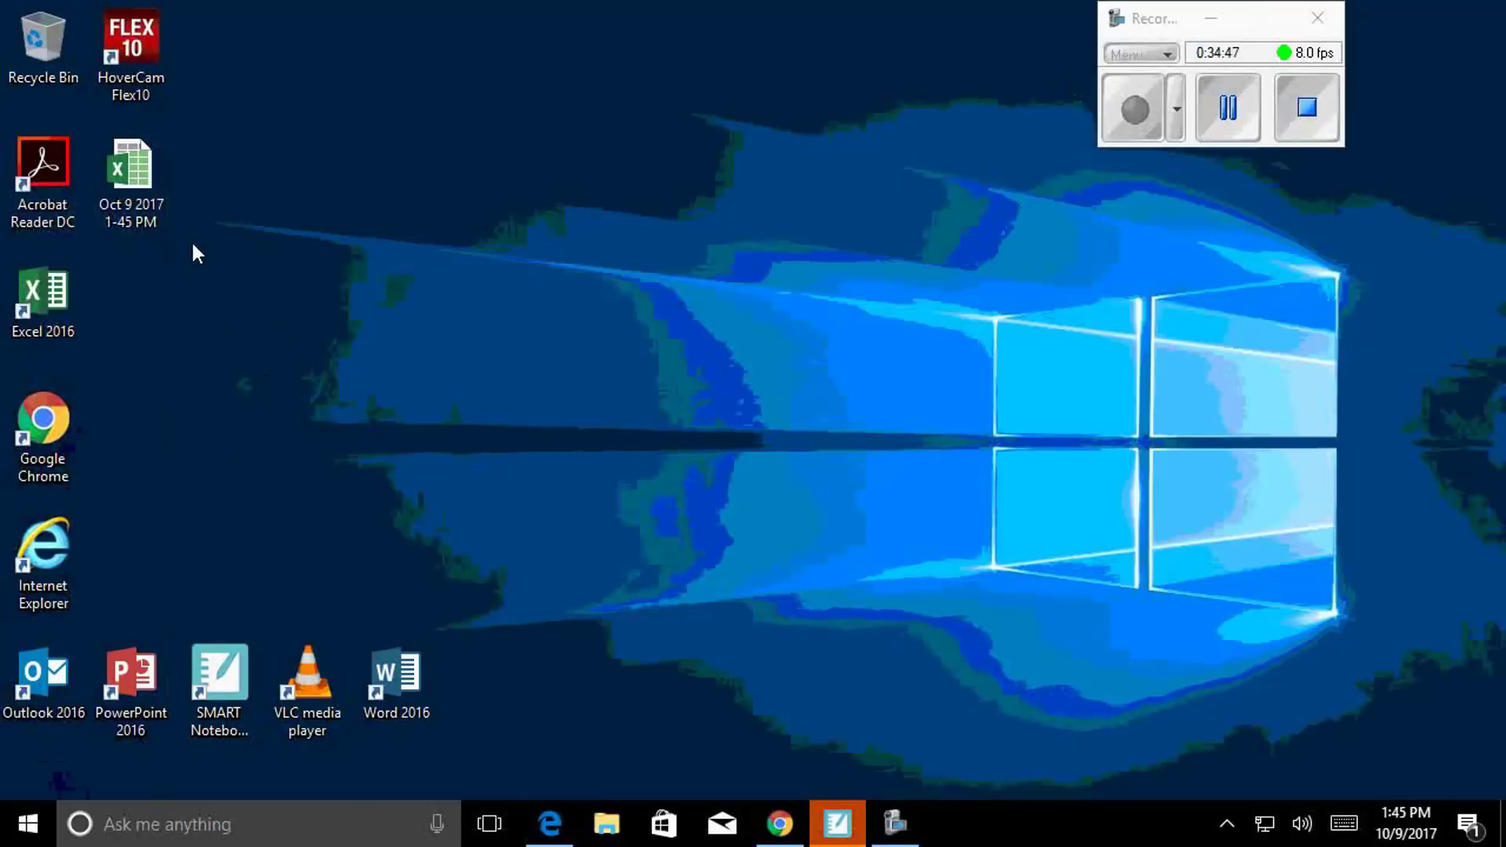
double_click(135, 176)
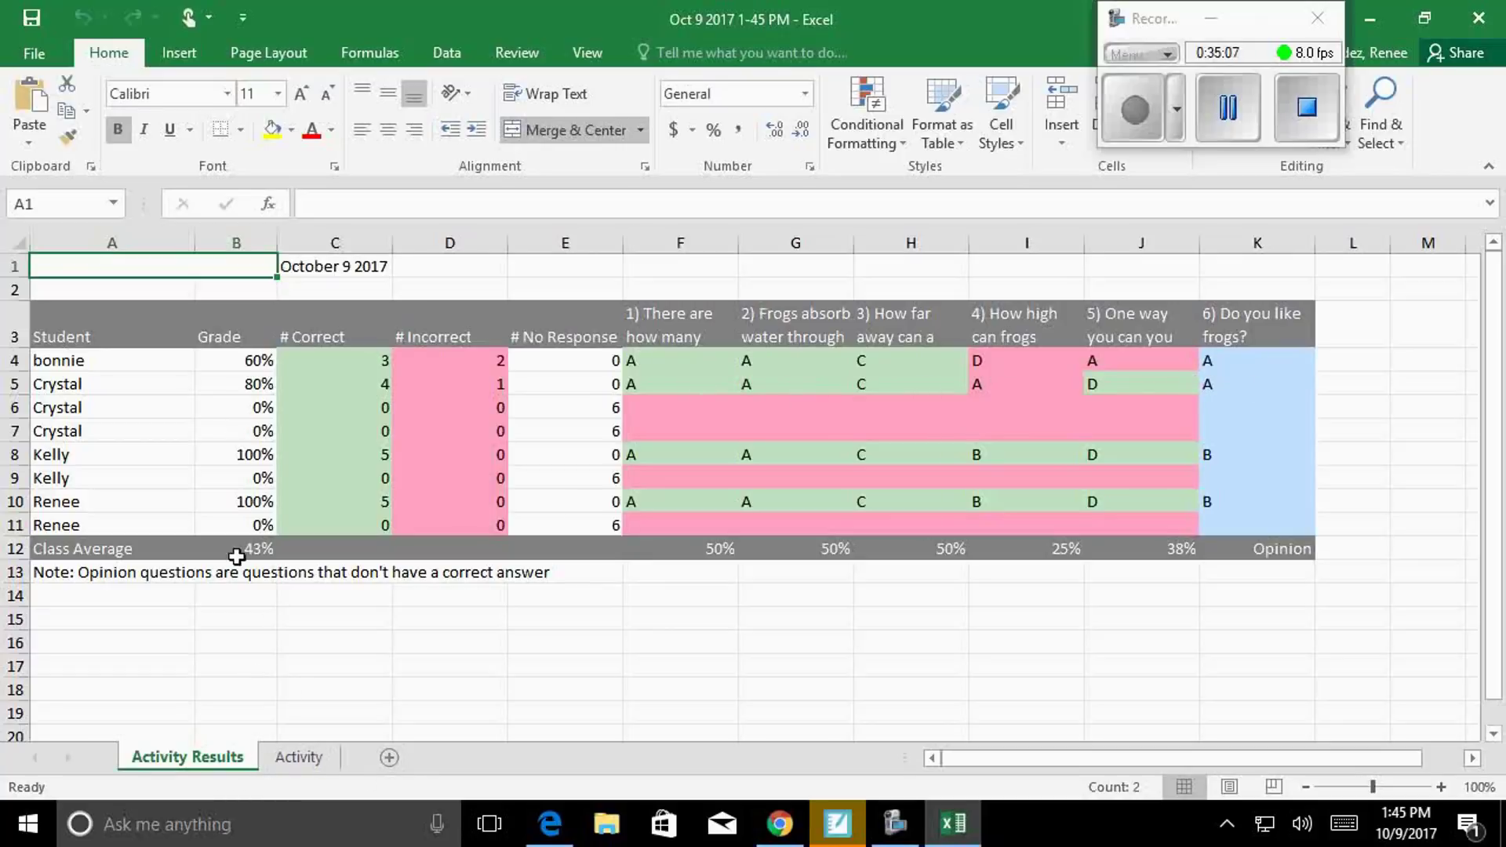
Step: Examine the questions and answers on the Activity sheet, return to Activity Results and minimise the workbook
click(292, 761)
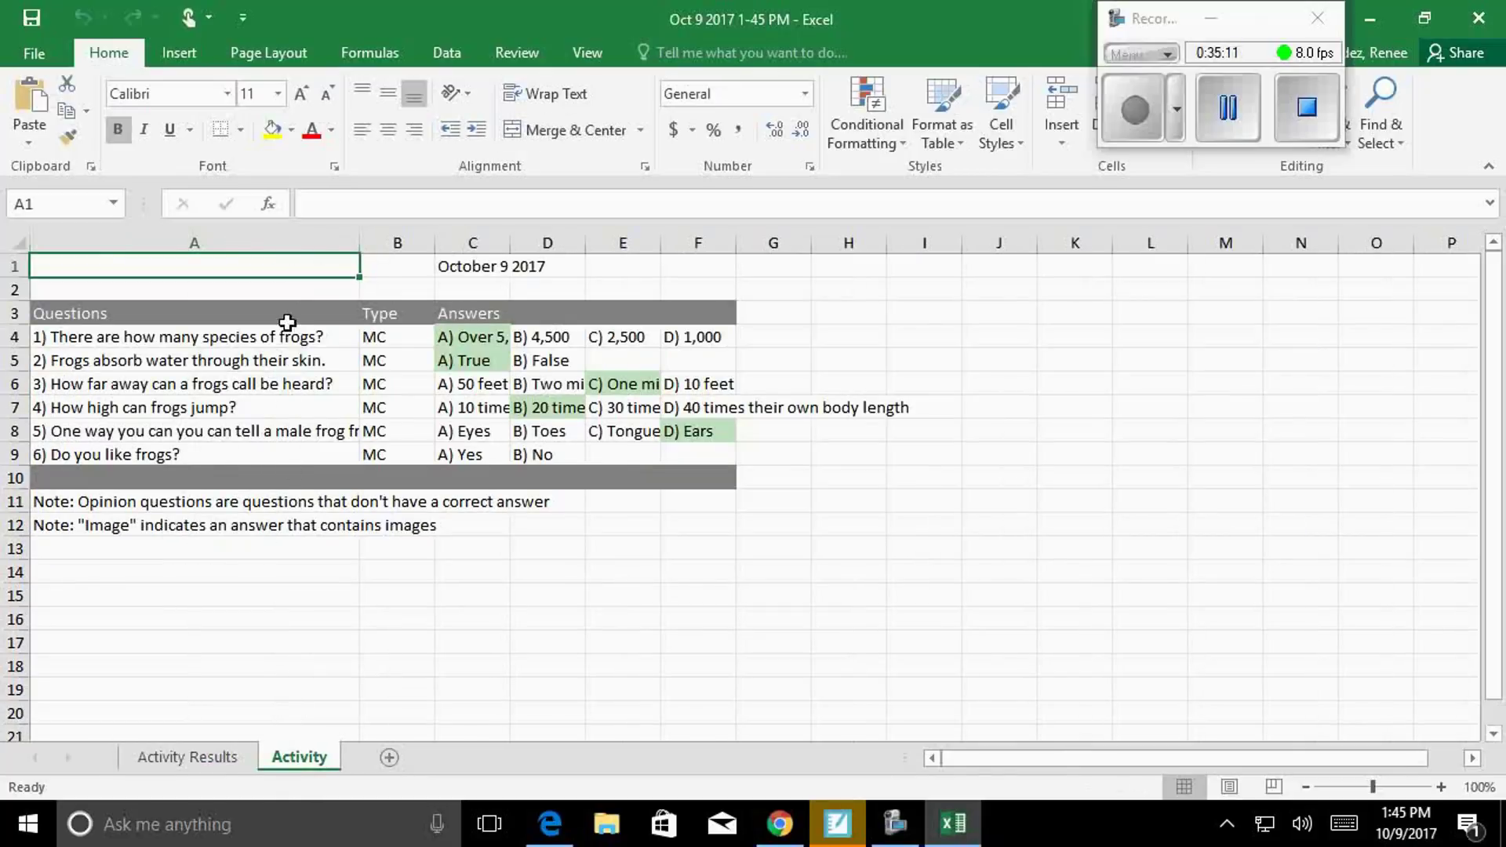
click(185, 761)
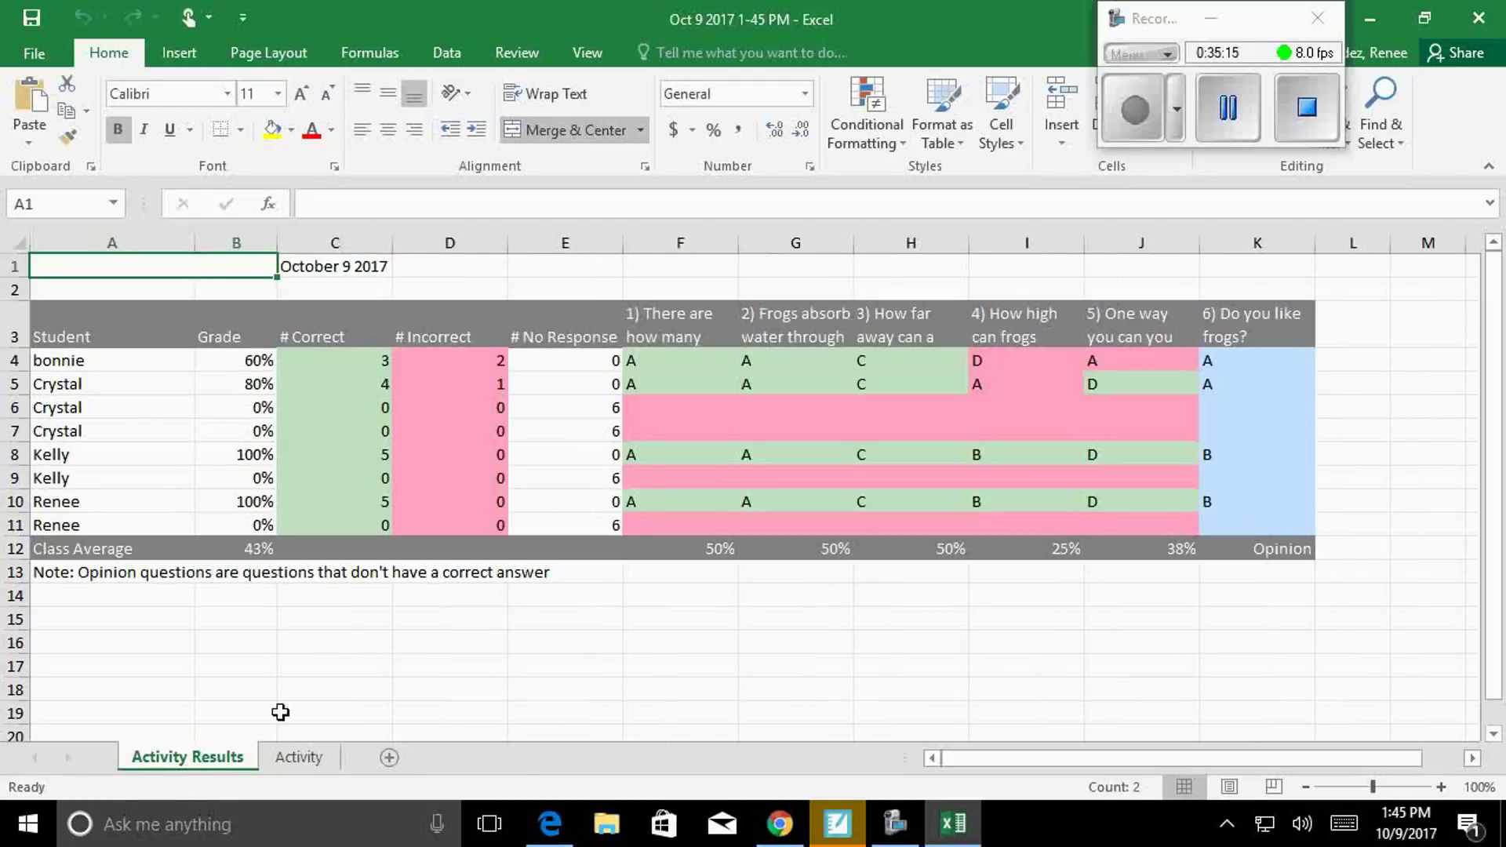
click(1392, 16)
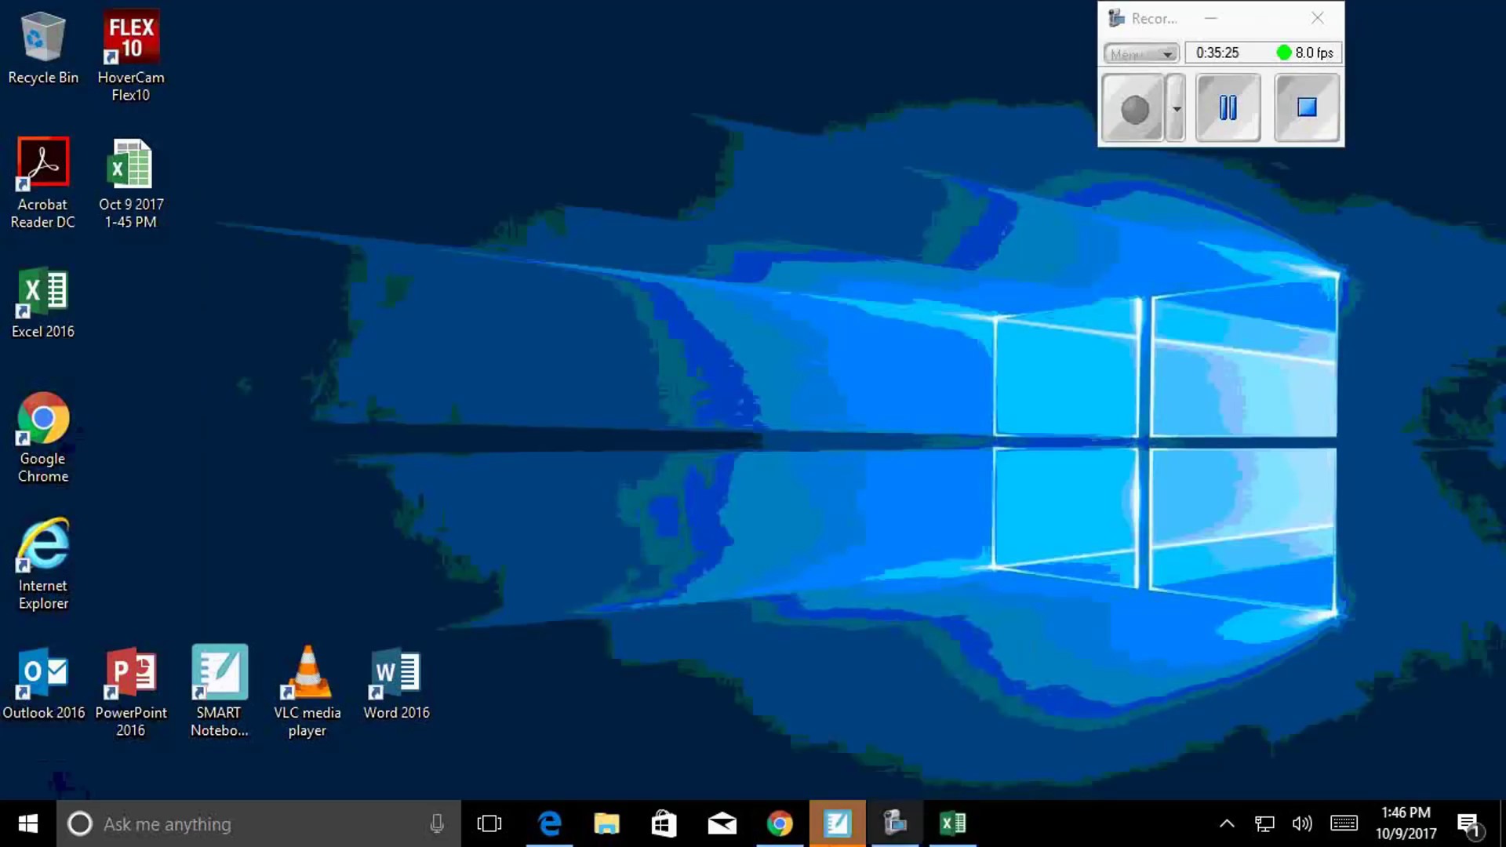
Step: Switch back to SMART Notebook and search the YouTube add-on for "frogs screaming"
click(842, 825)
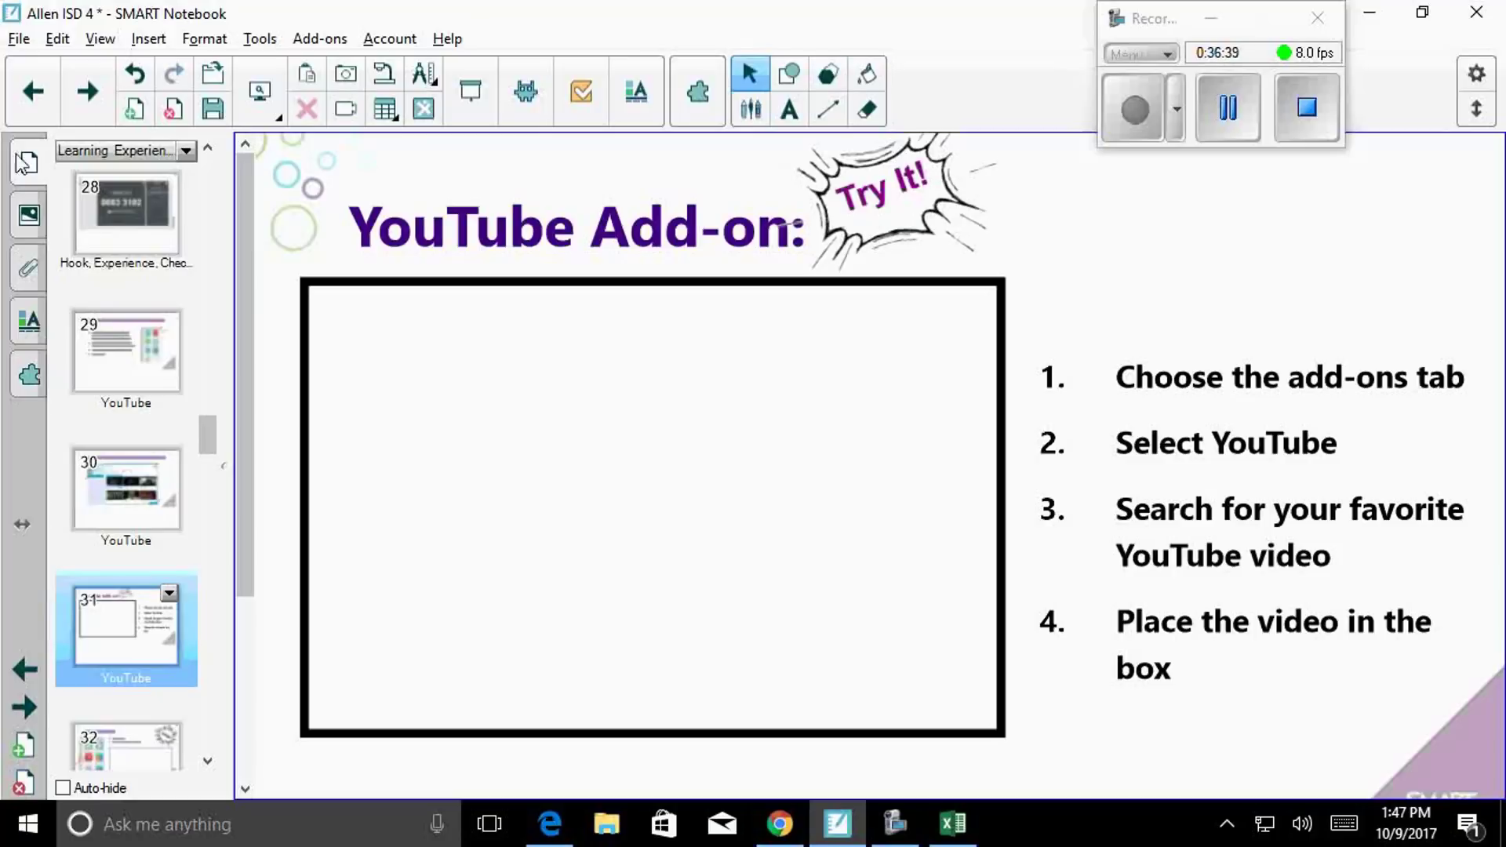
click(35, 385)
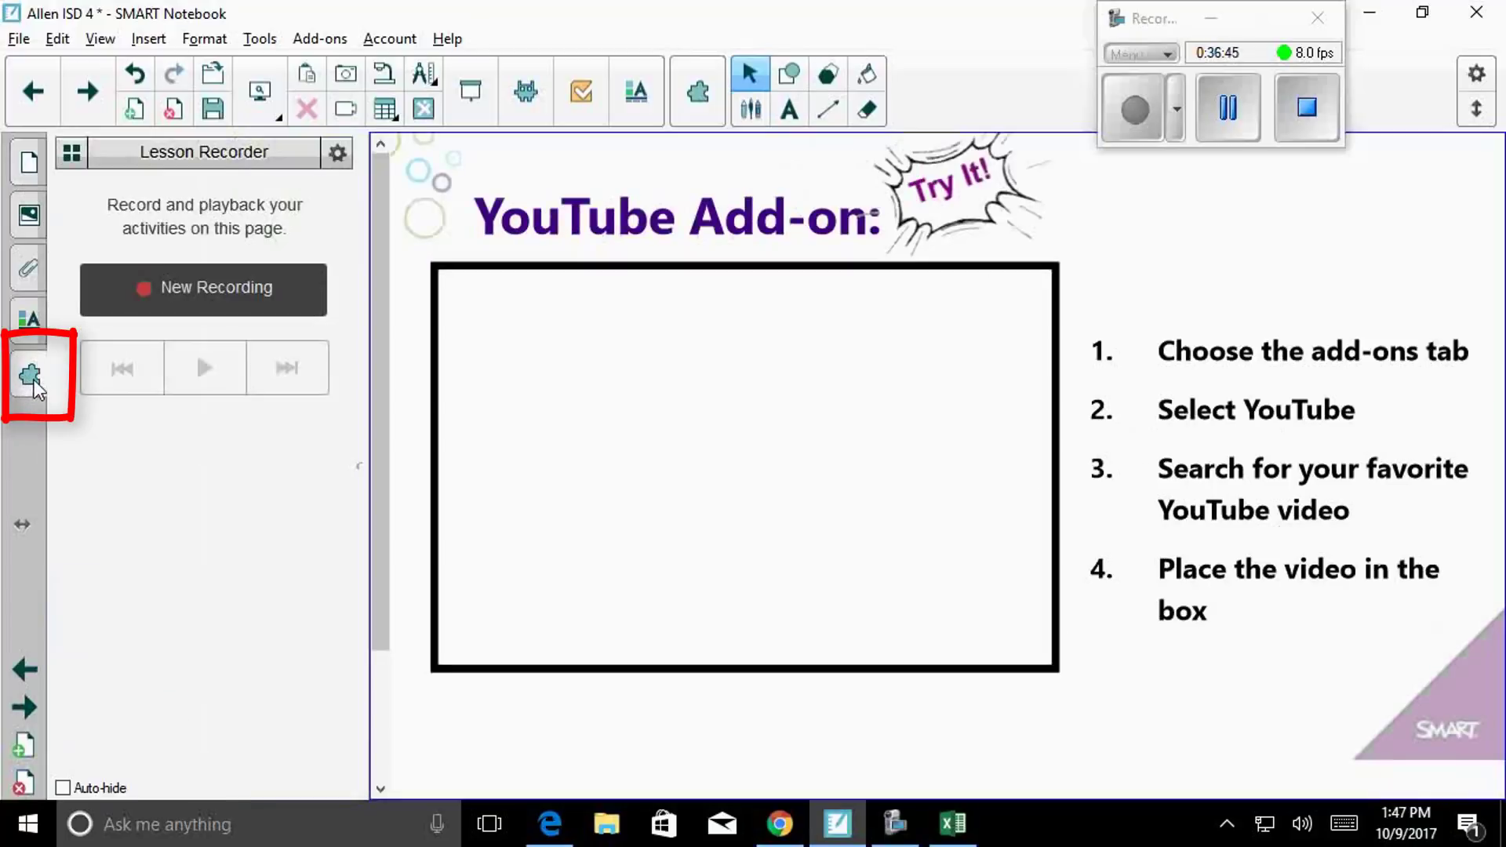
click(69, 152)
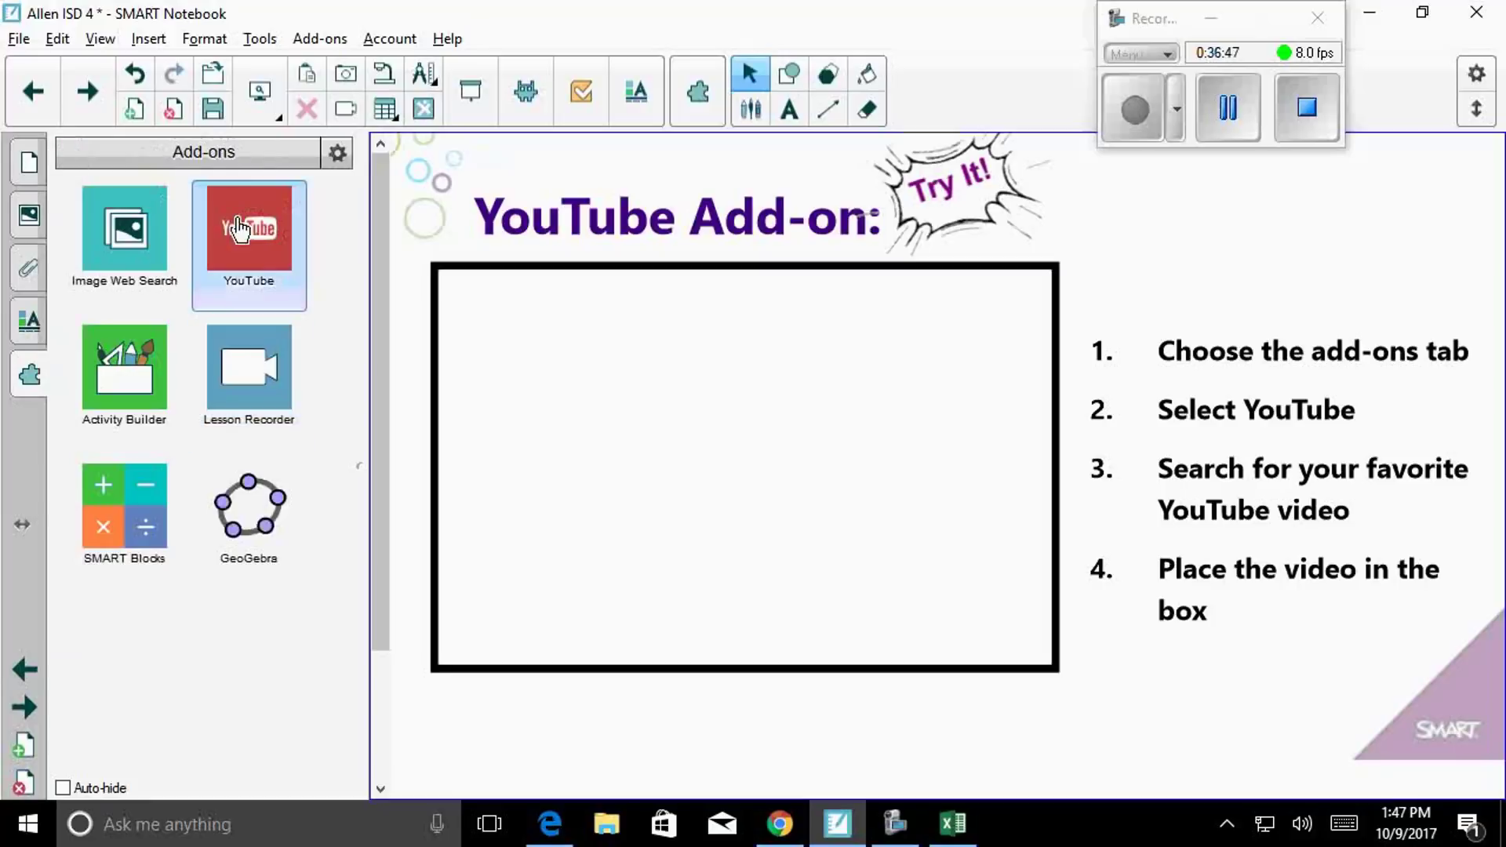
click(256, 235)
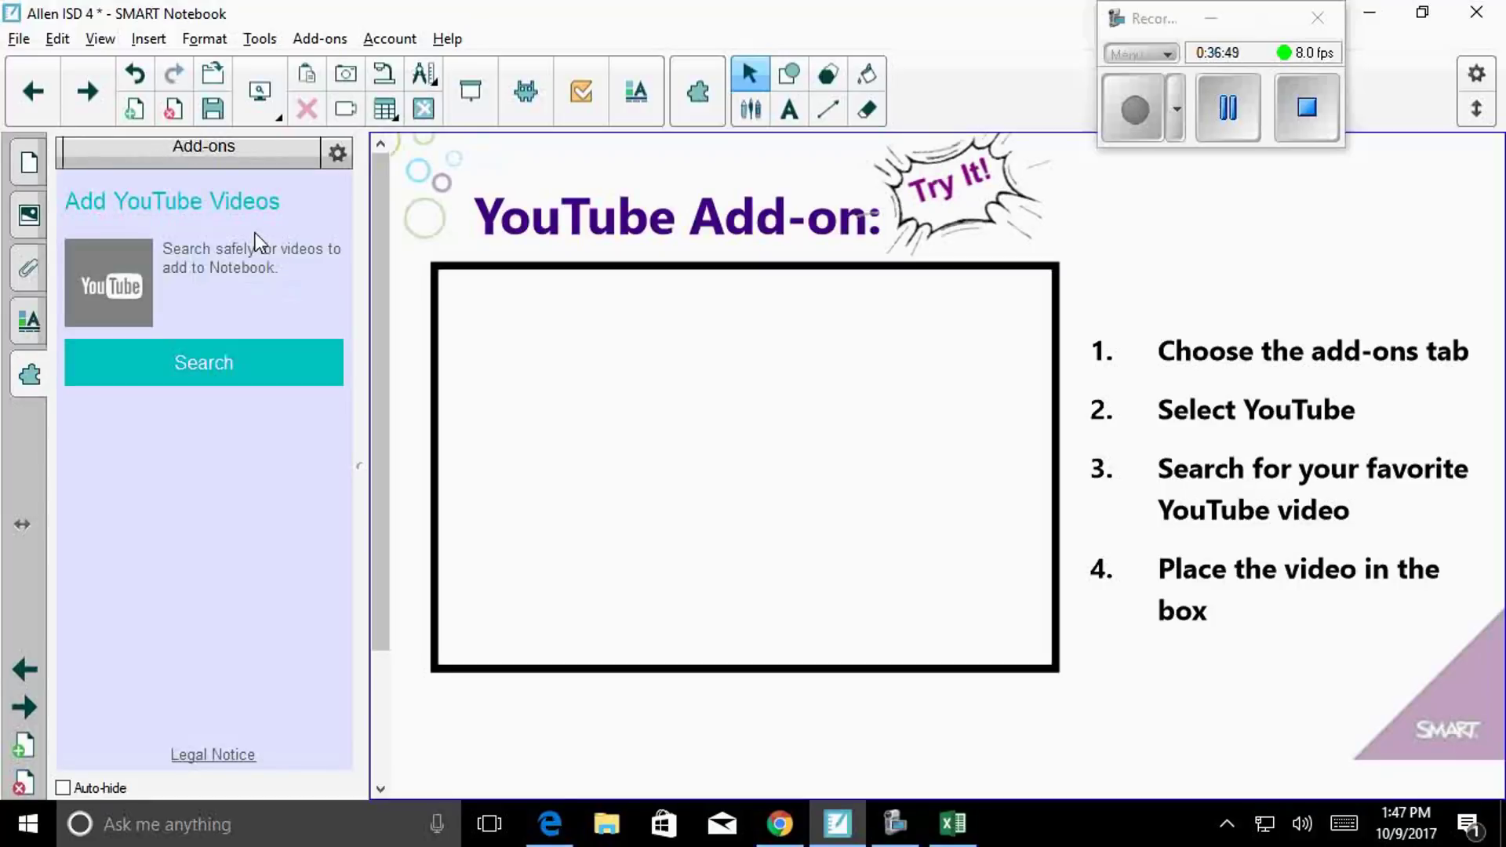
click(232, 359)
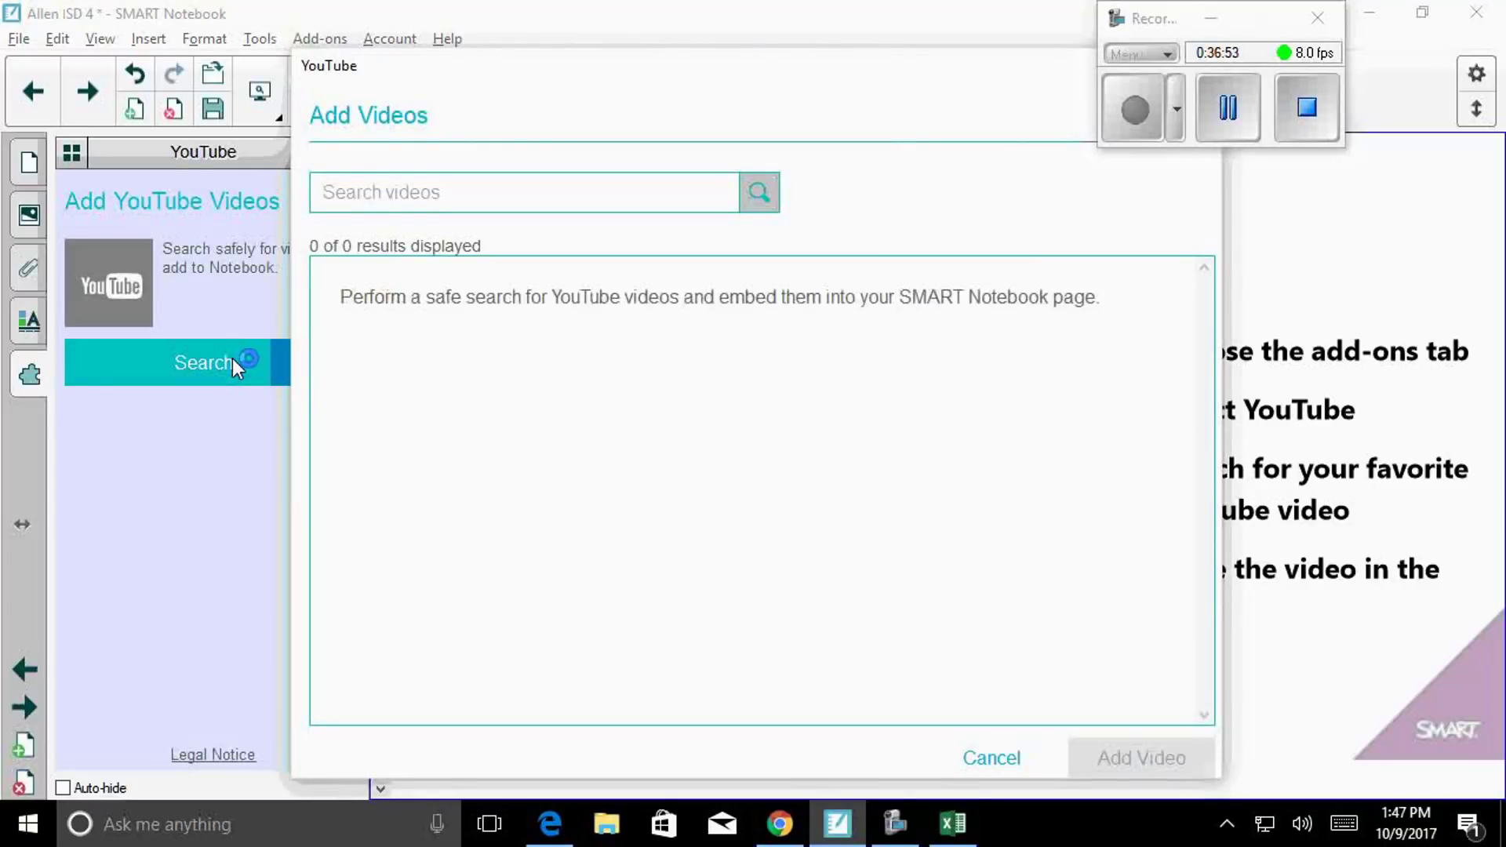
click(317, 194)
text(frogs)
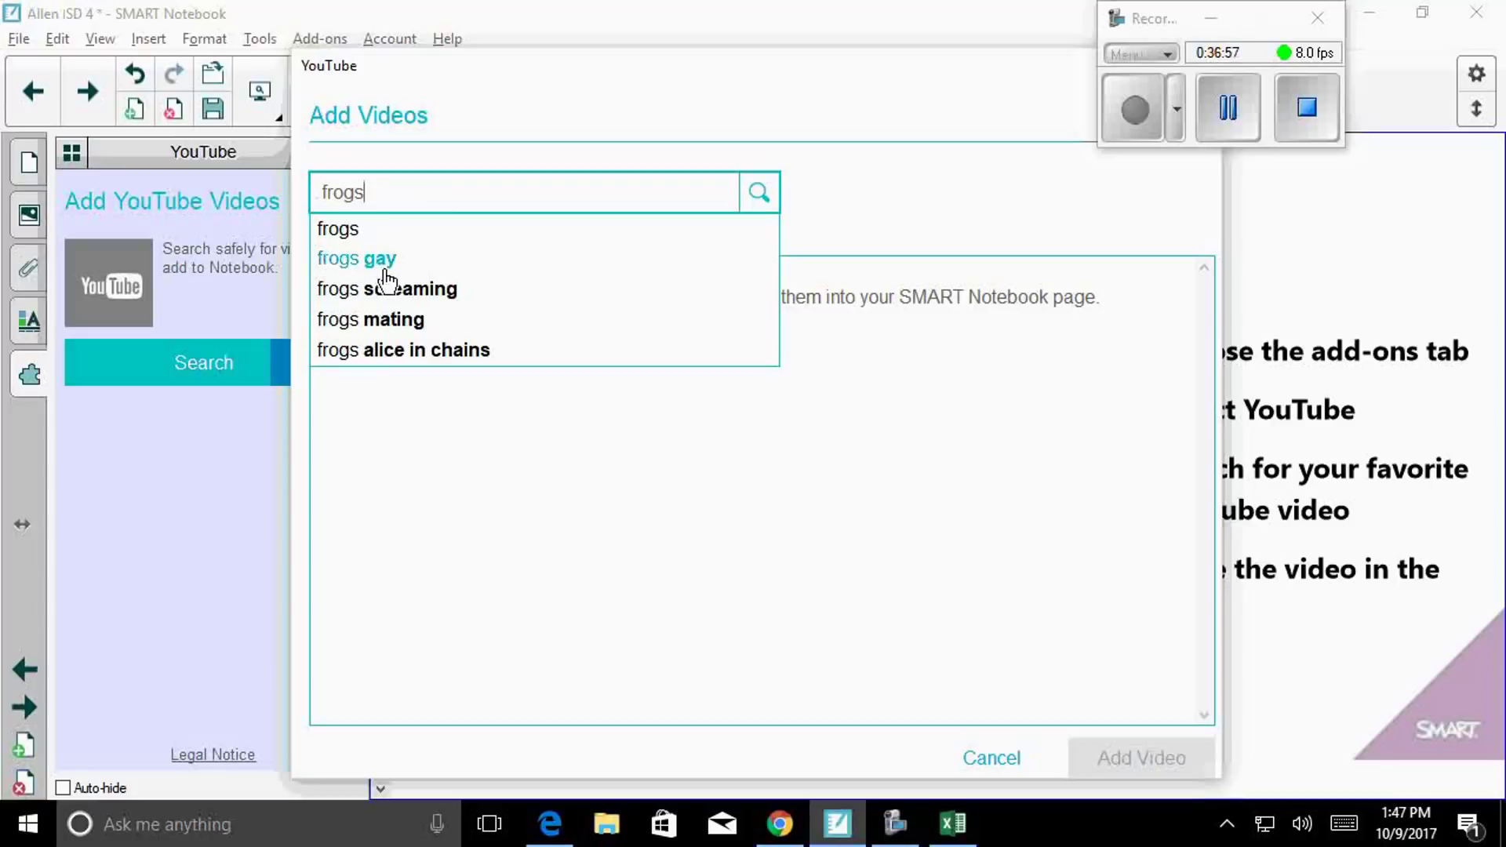
click(404, 296)
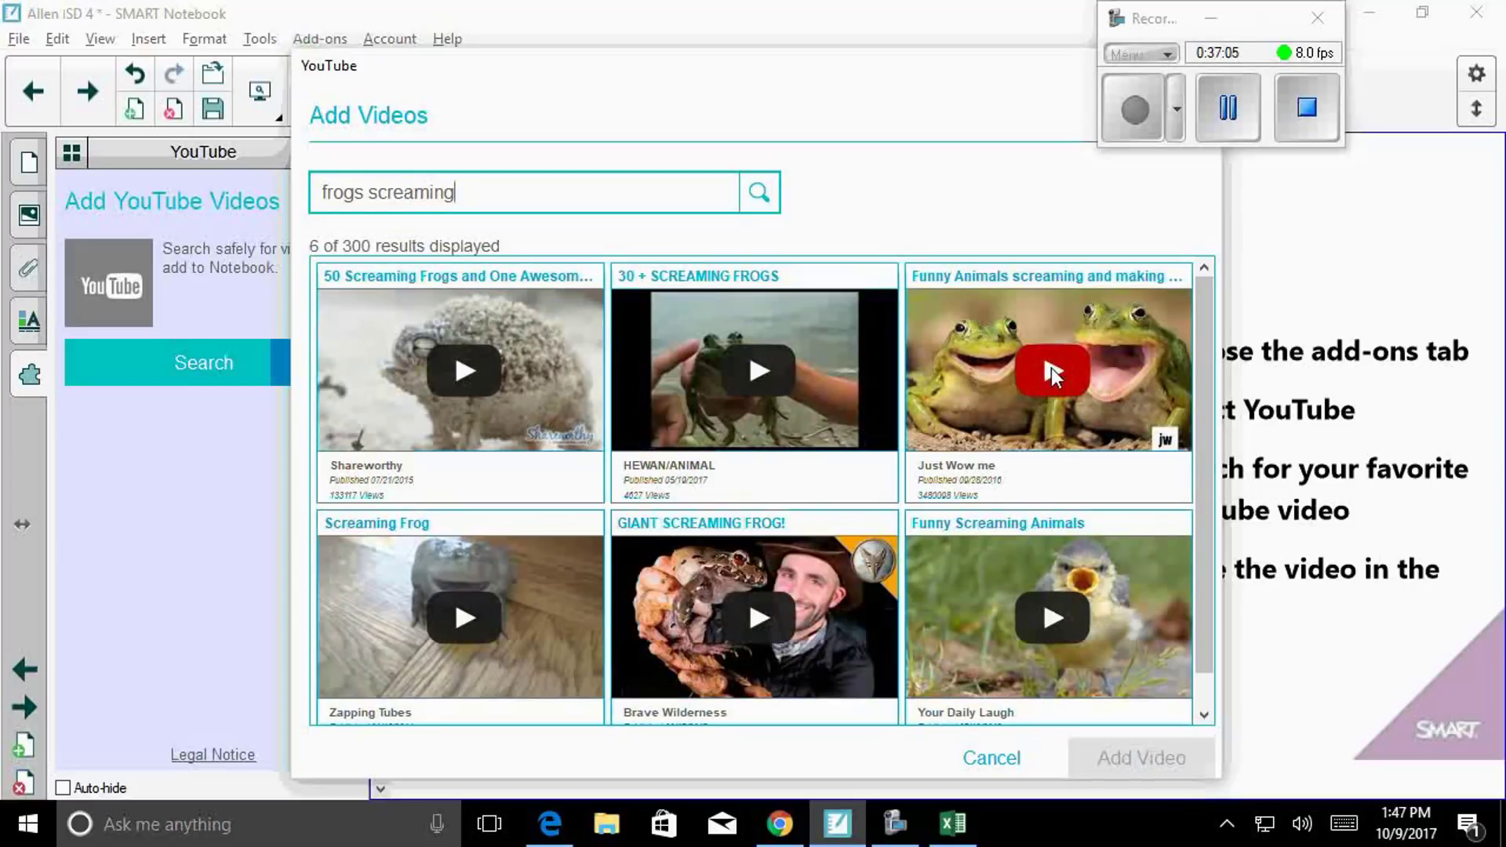
Step: Add the video "Funny Animals screaming and making funny noises" and place it over the page's empty box
click(1057, 476)
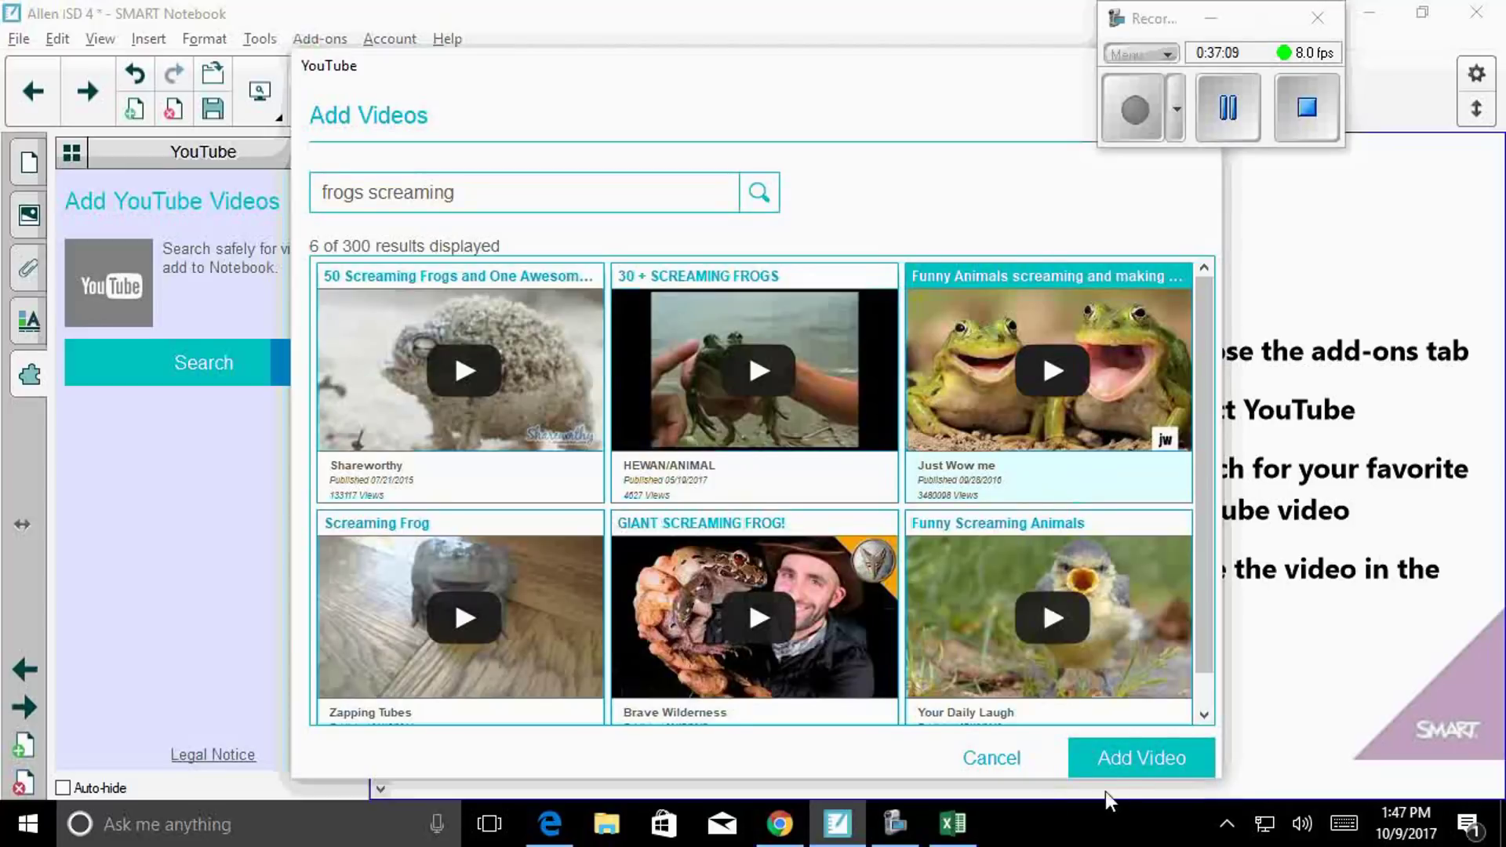
click(1126, 751)
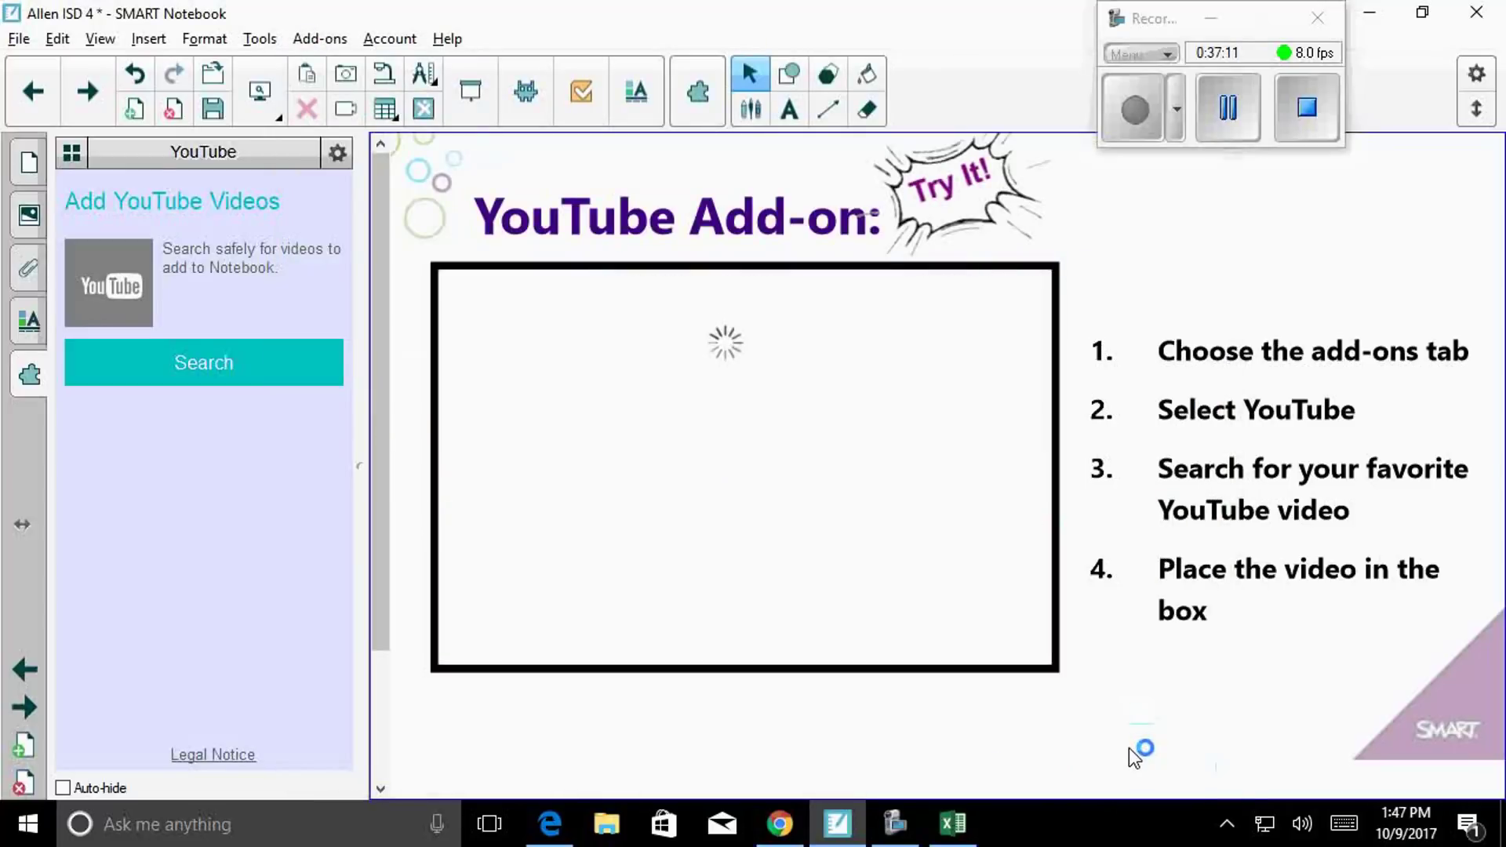
drag(805, 157, 820, 268)
click(1227, 247)
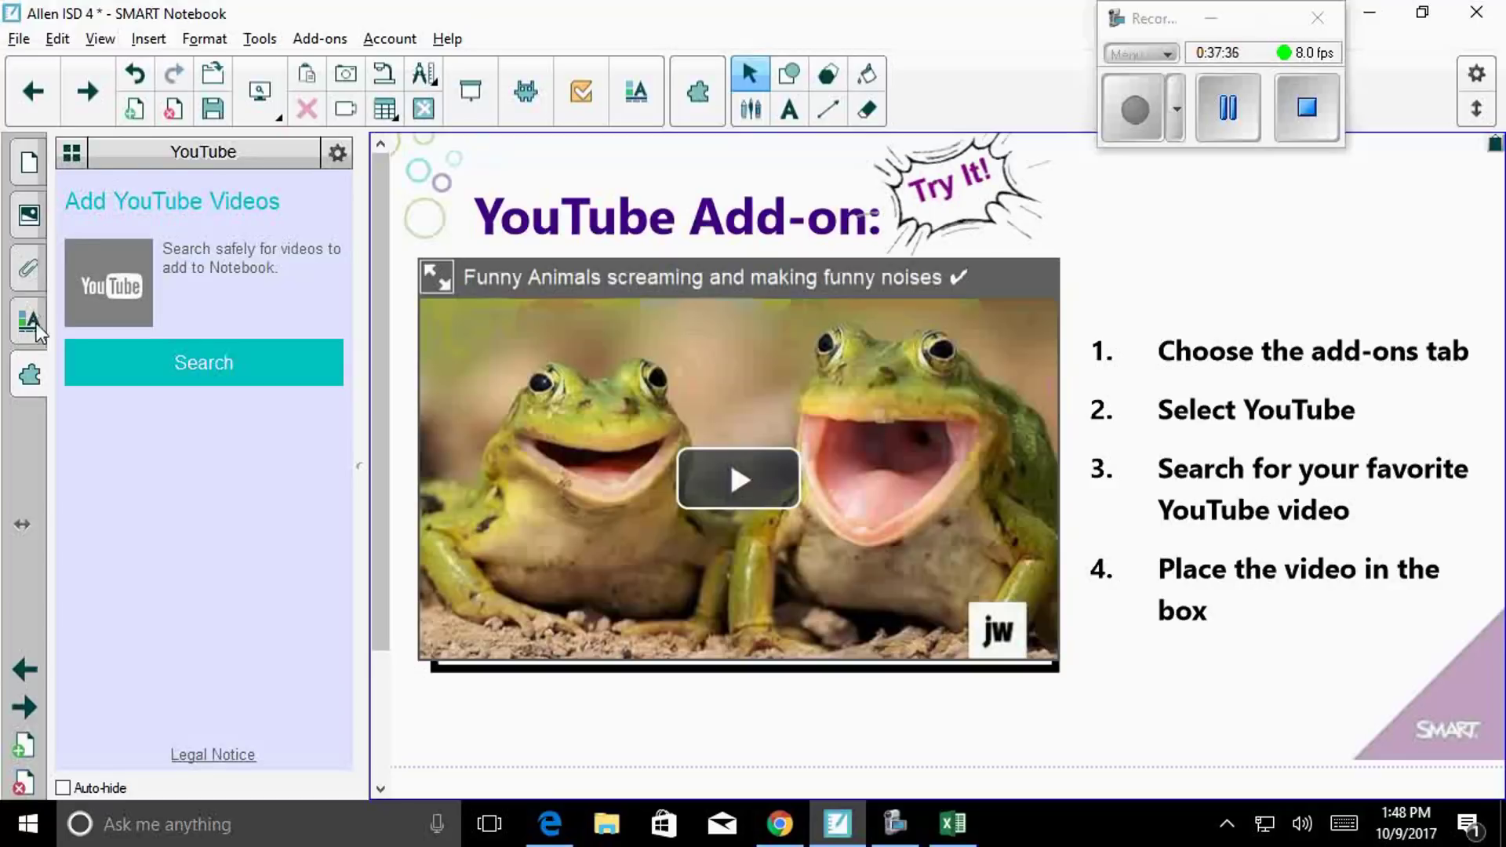
Step: Go to page 32, Adding Images, and search the Image Web Search add-on for pictures of "frogs"
click(30, 162)
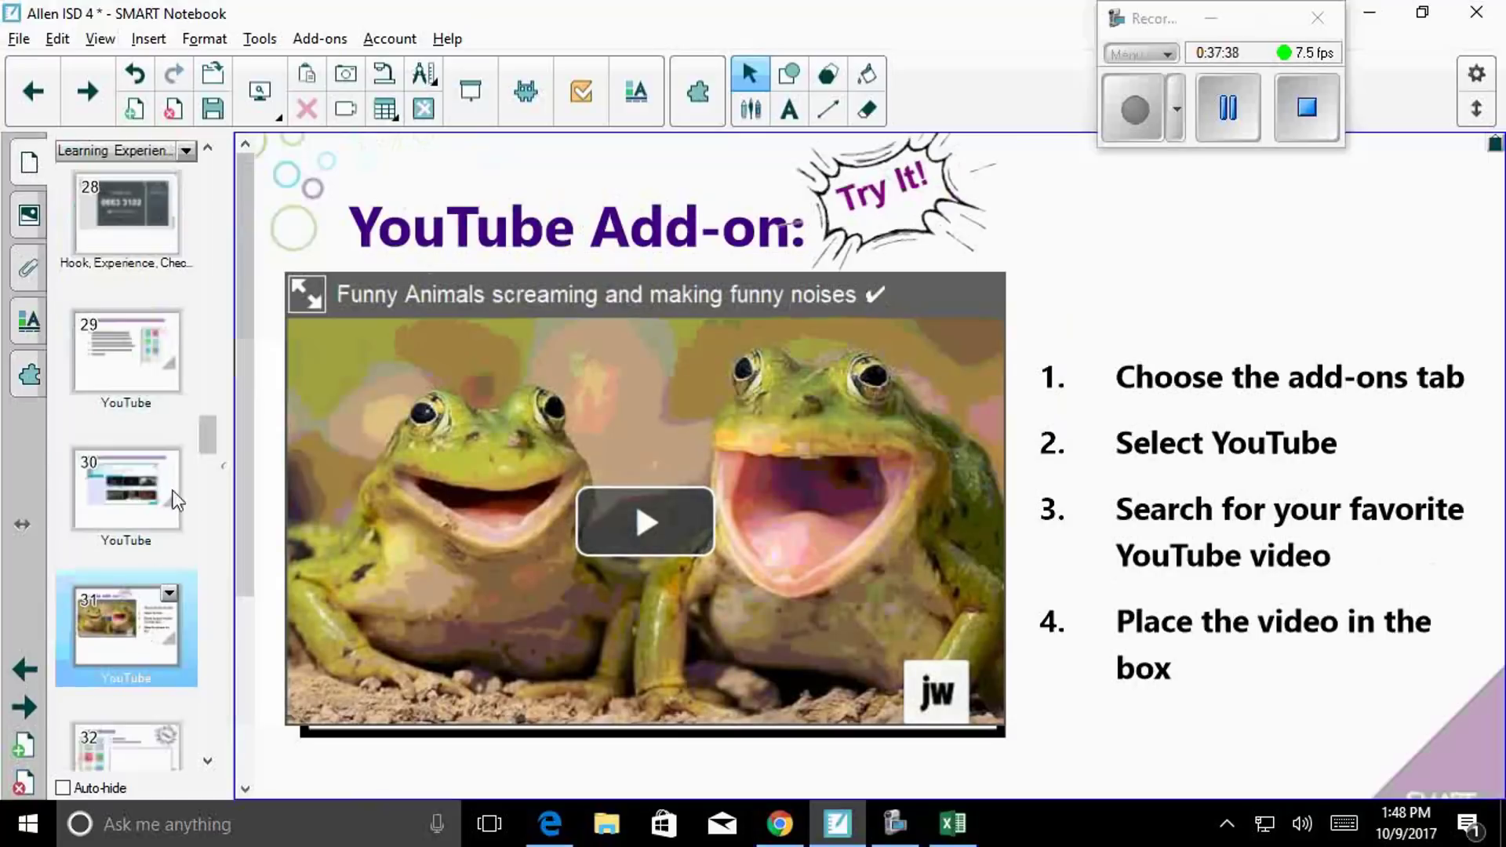
scroll(173, 491, down, 2)
click(142, 648)
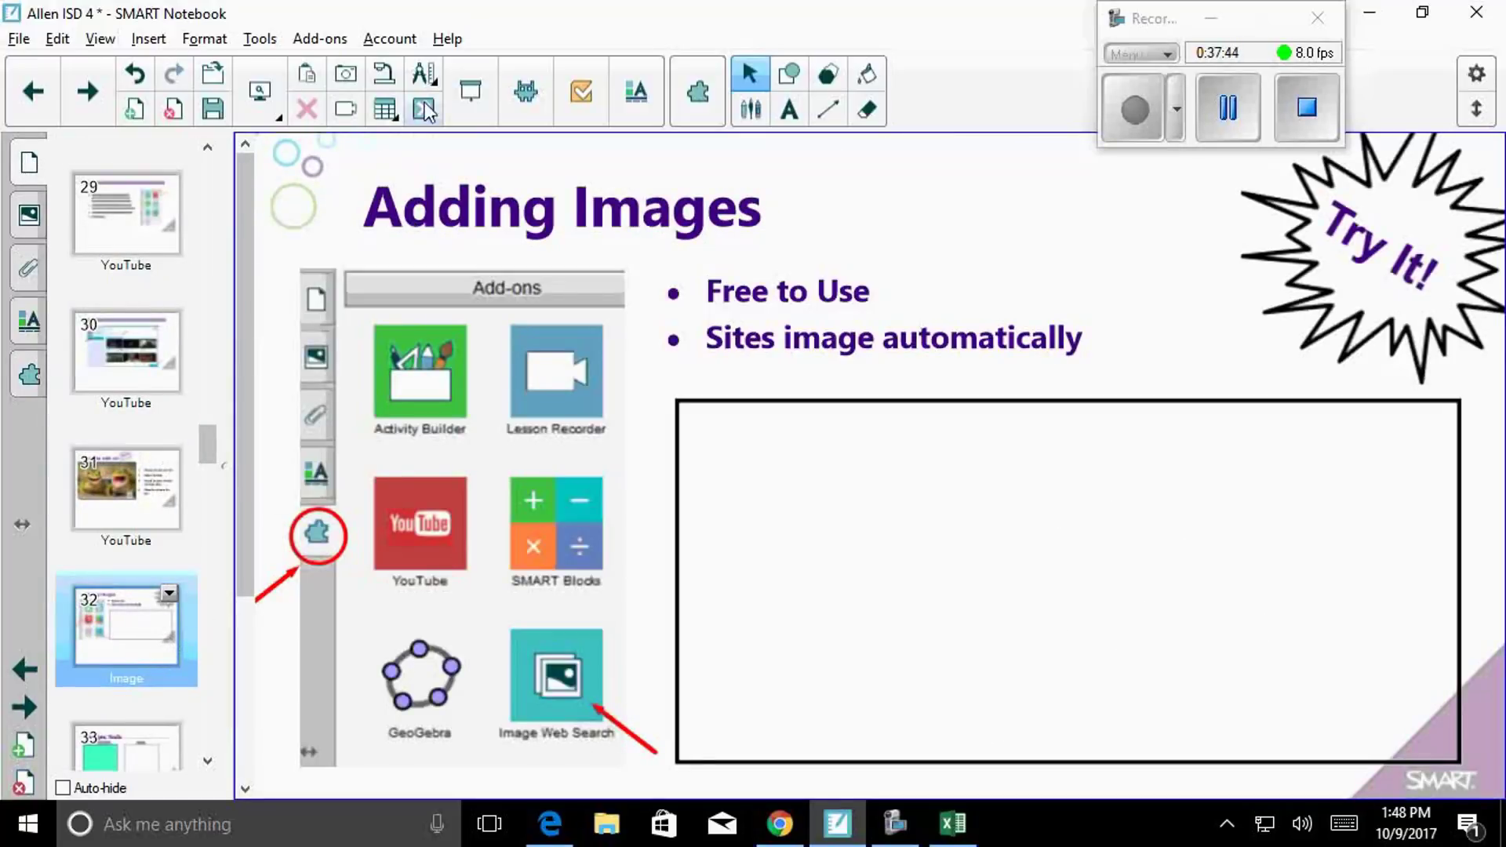
click(20, 386)
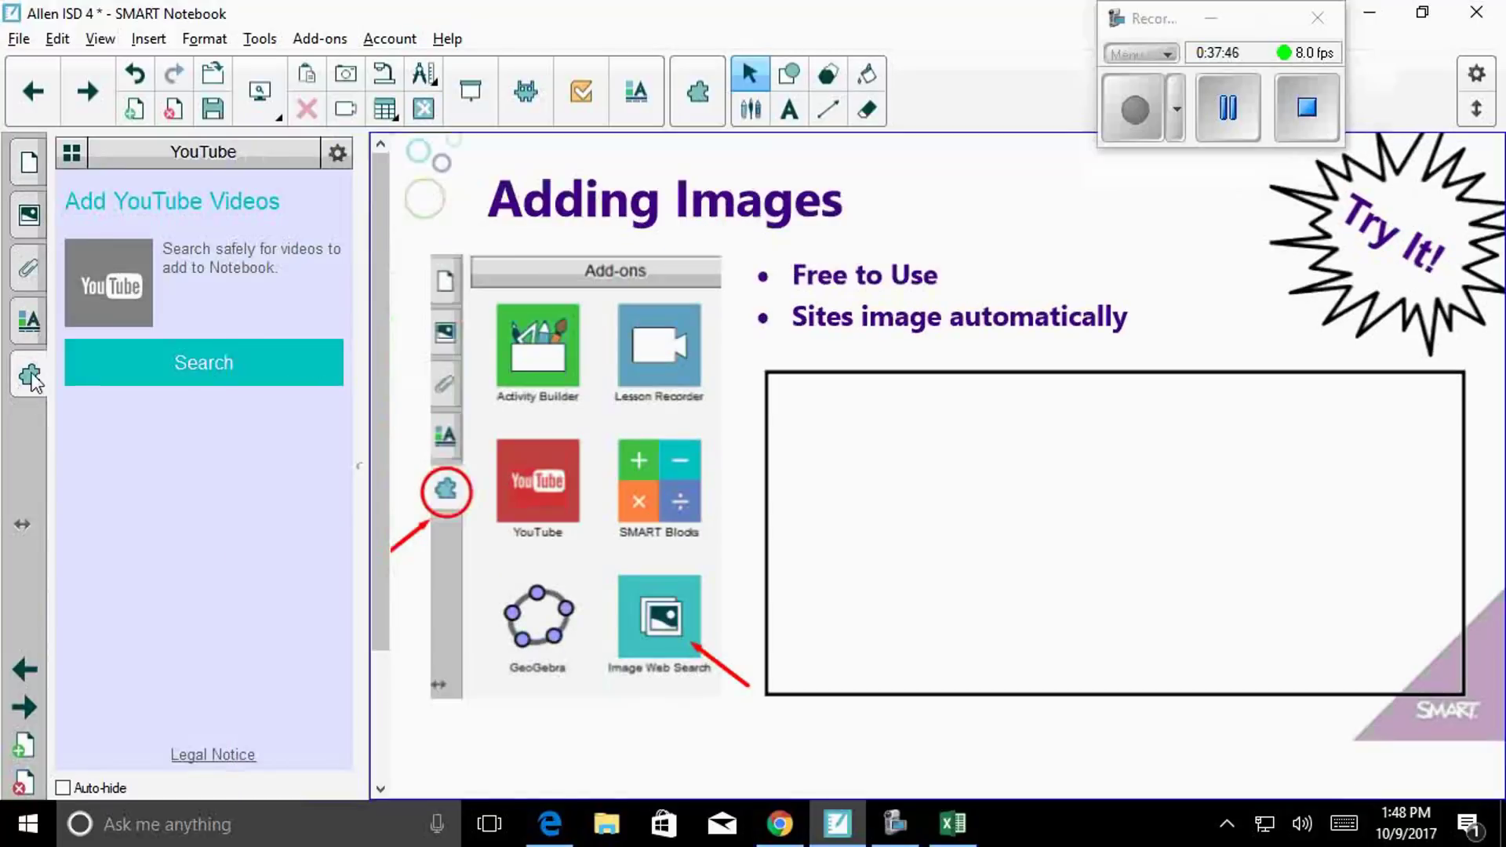
click(69, 152)
click(121, 244)
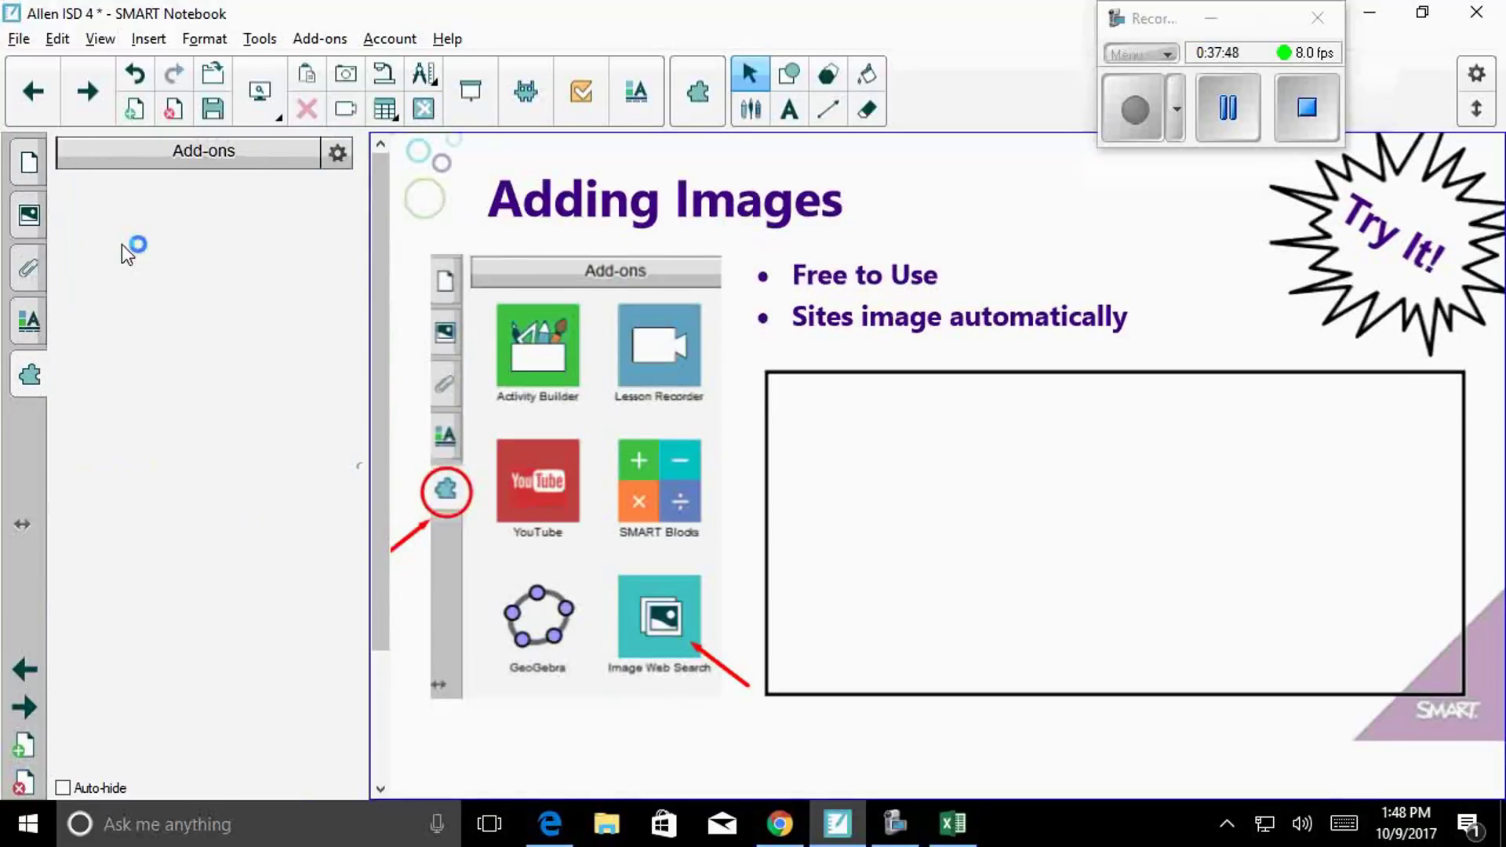
click(155, 346)
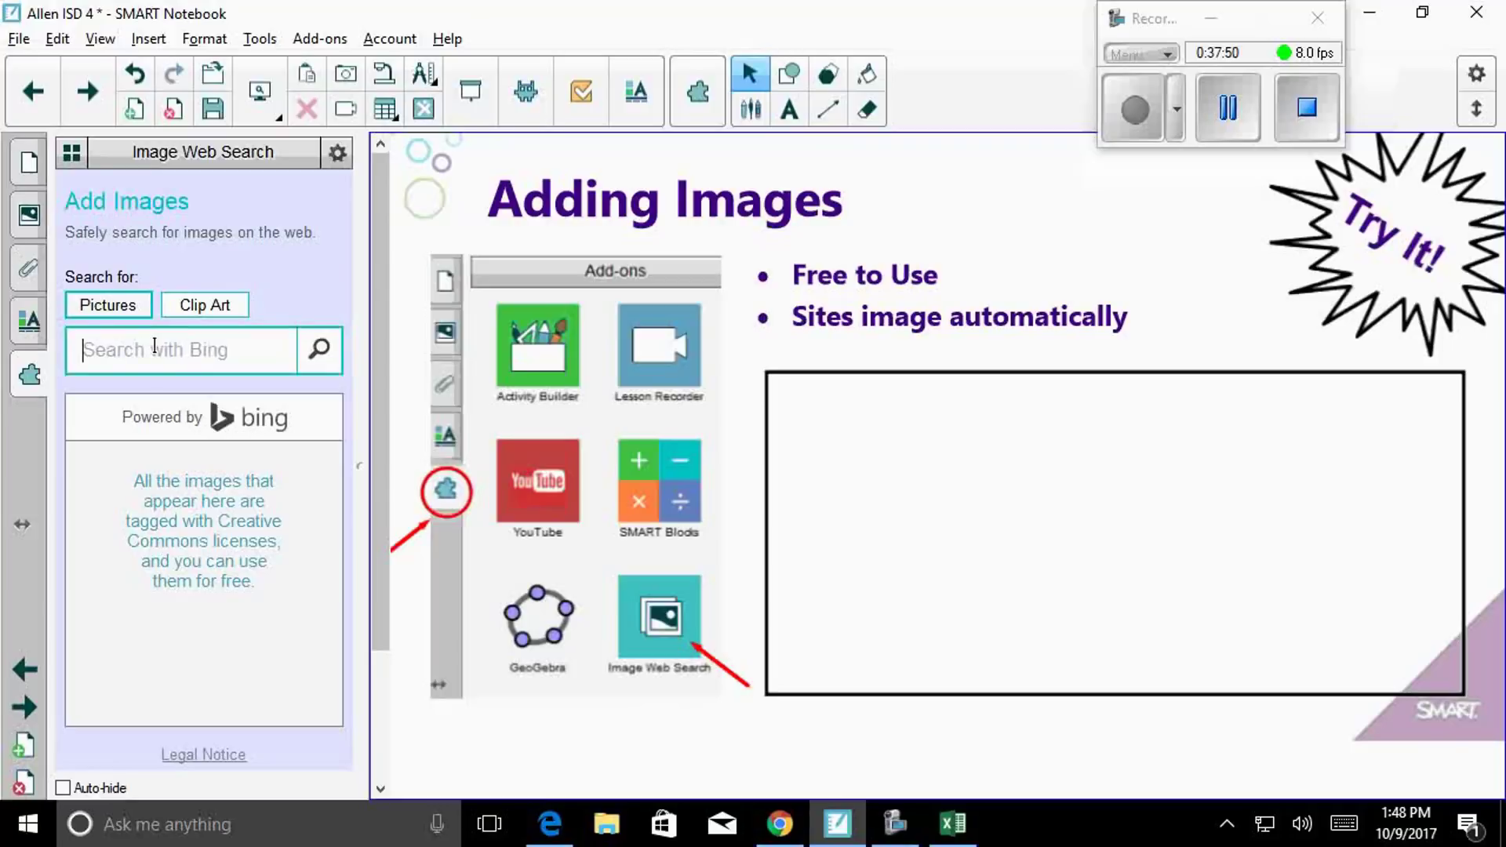
text(frogs)
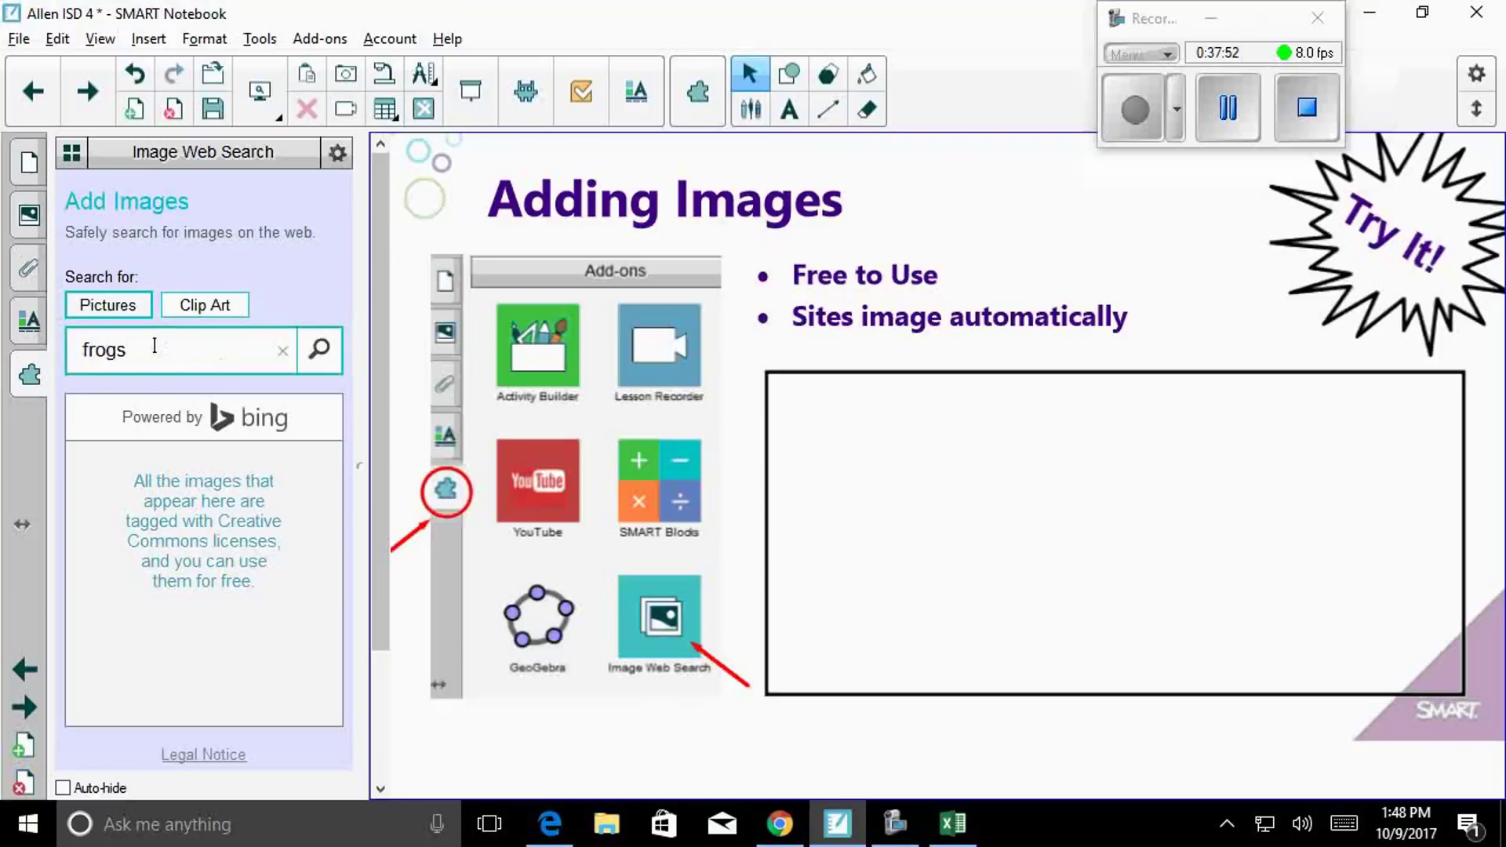
key(Return)
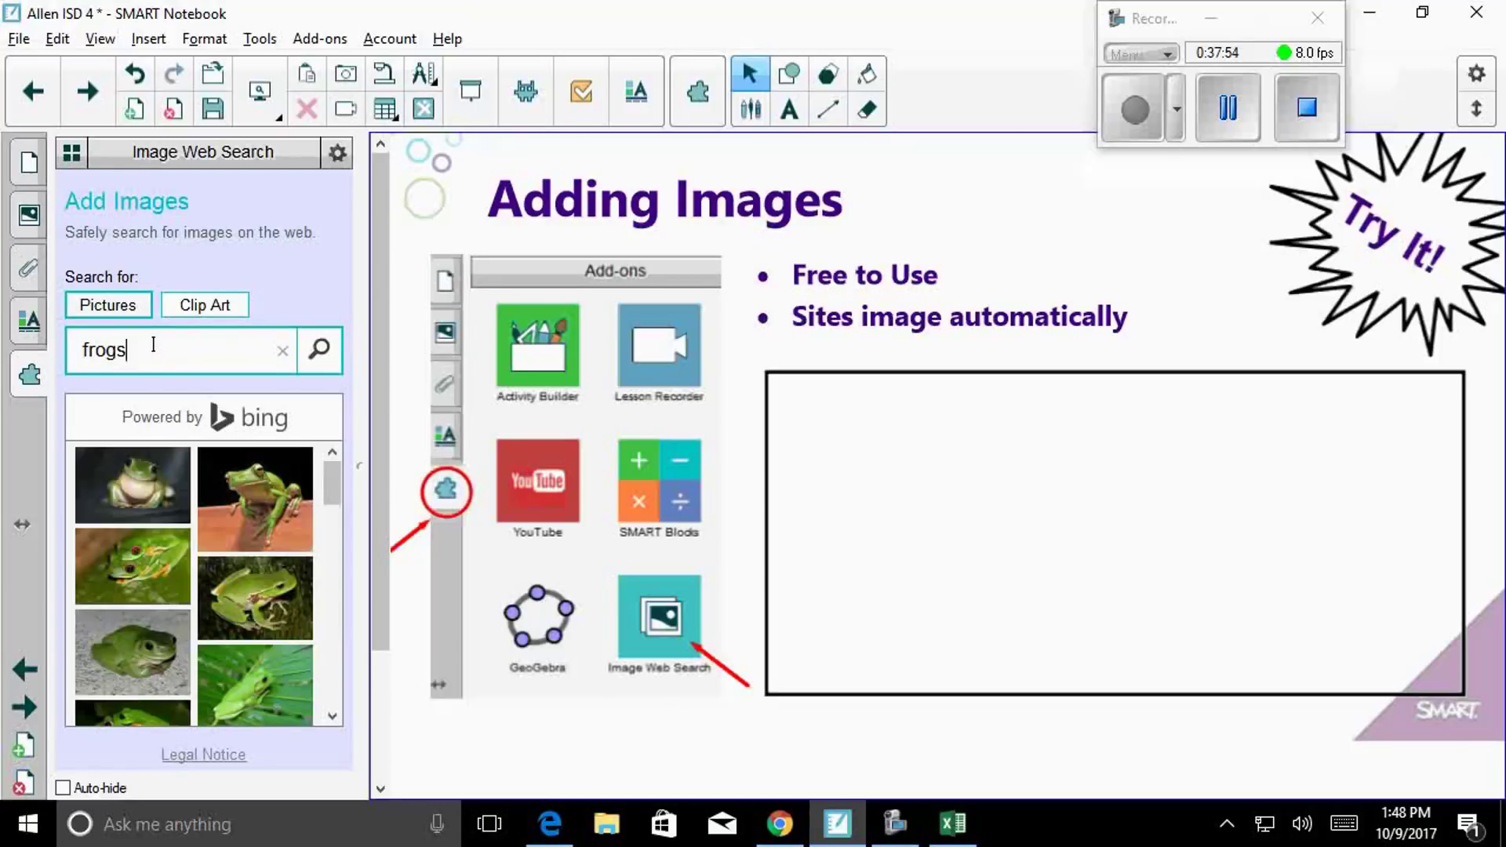
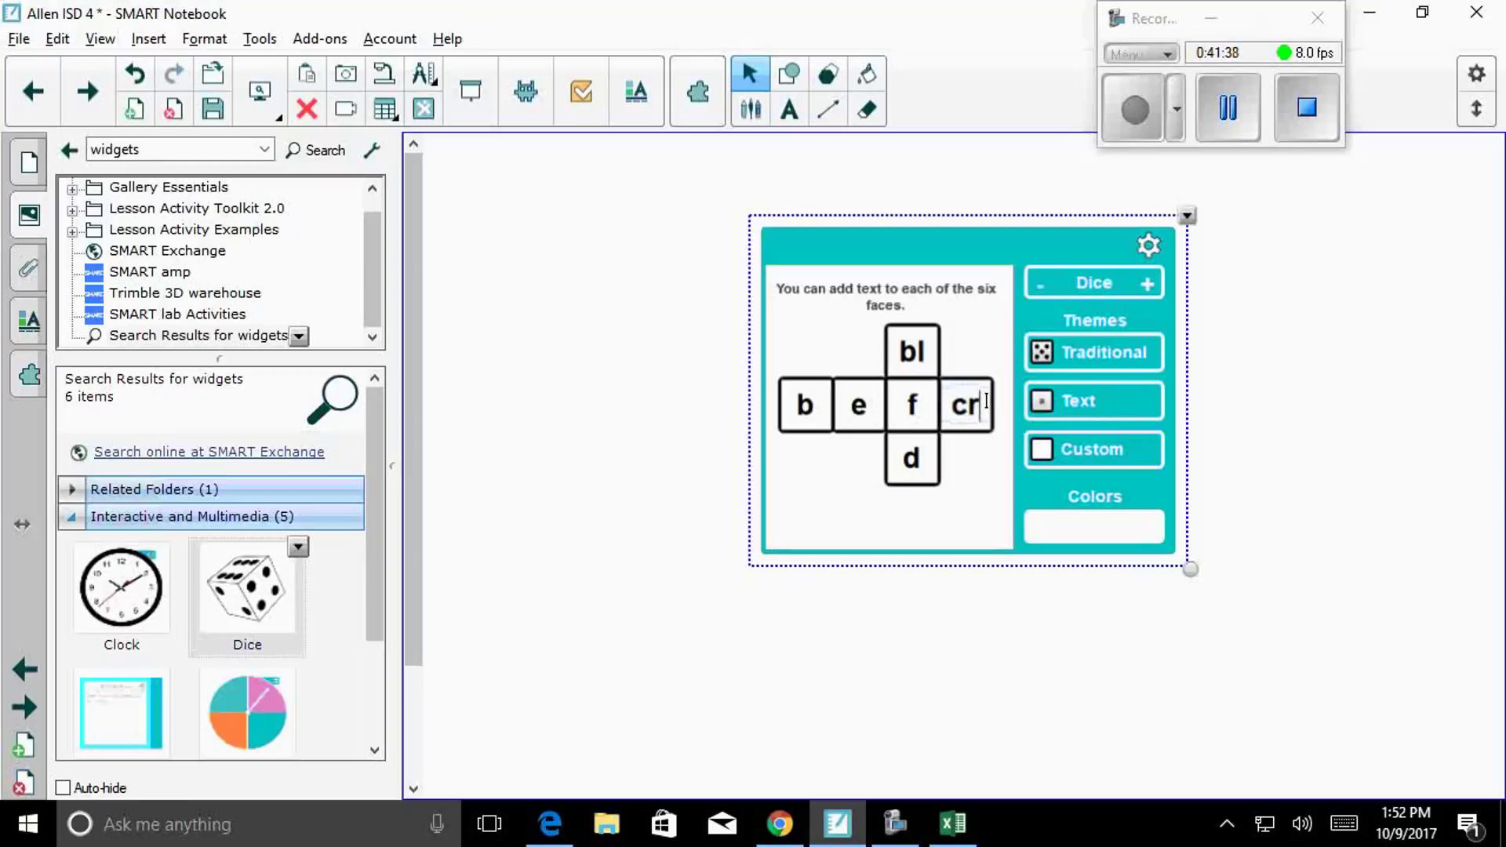
Step: Set the far-right face of the dice template to "cl" and the centre face to "fr"
key(BackSpace)
text(l)
click(914, 406)
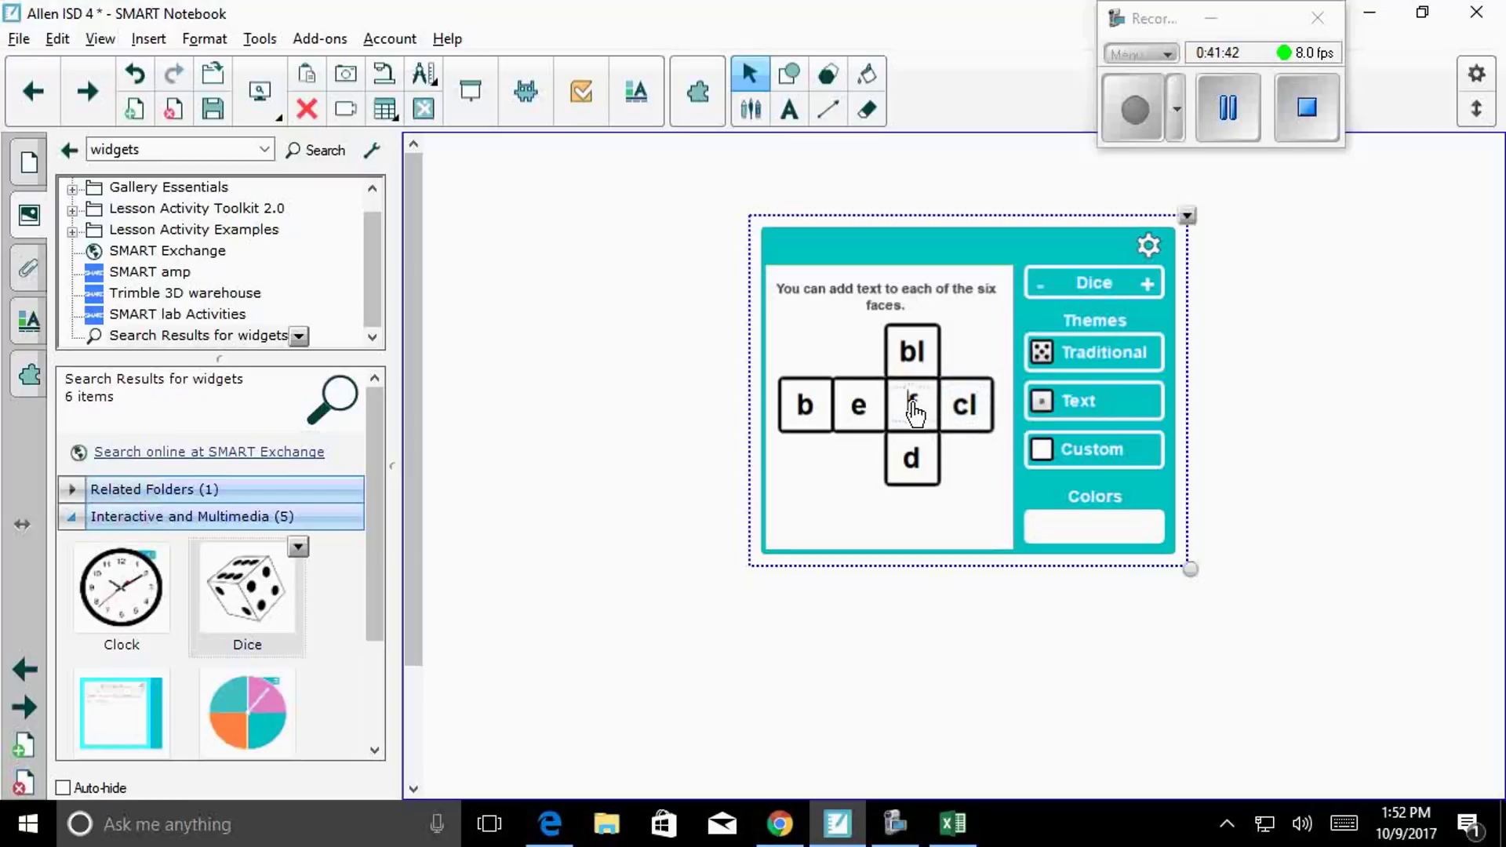
double_click(914, 405)
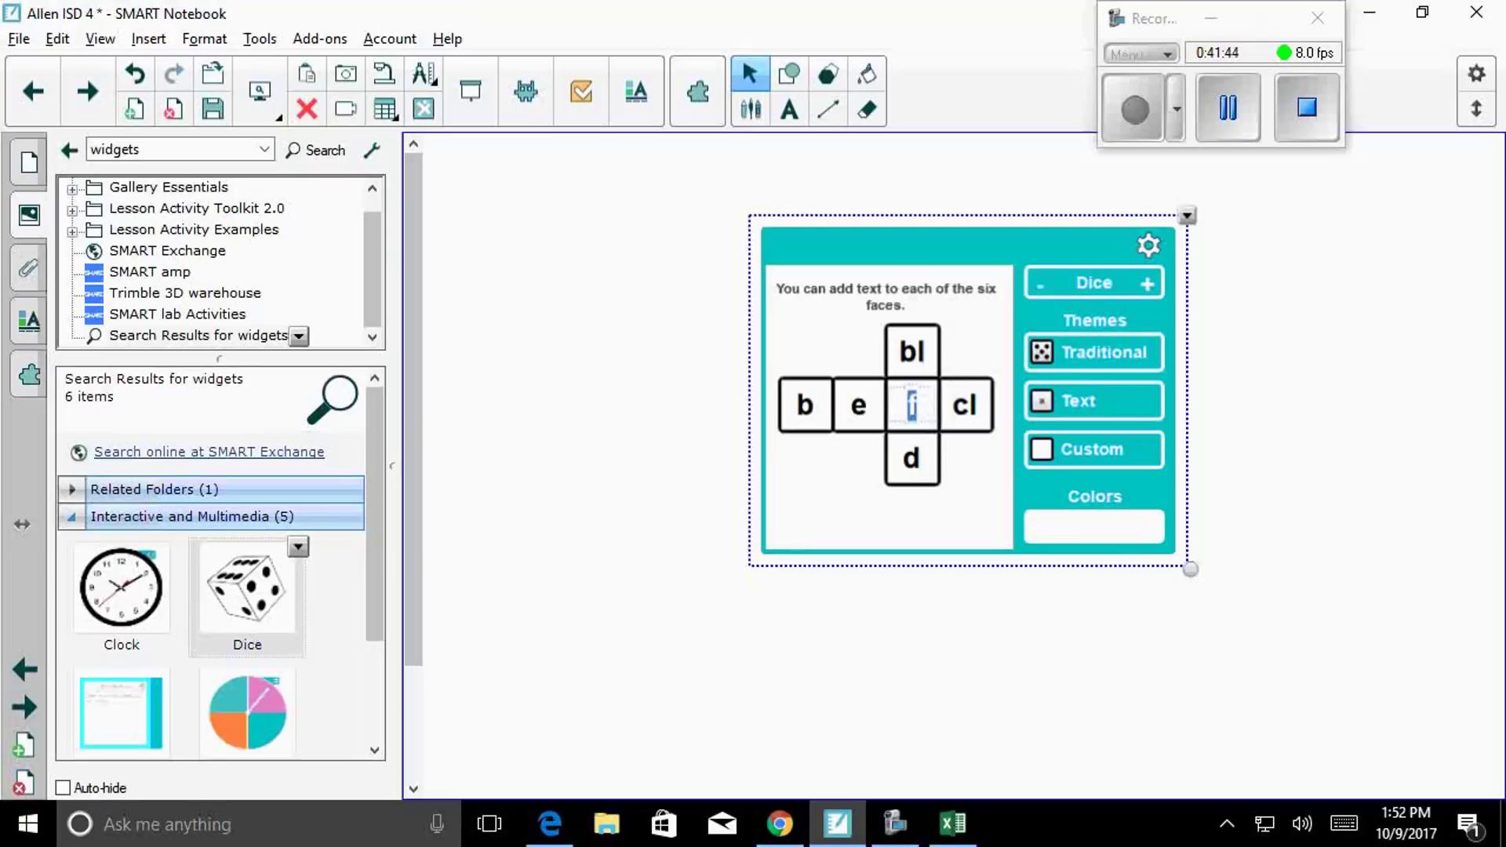
text(fr)
click(1247, 289)
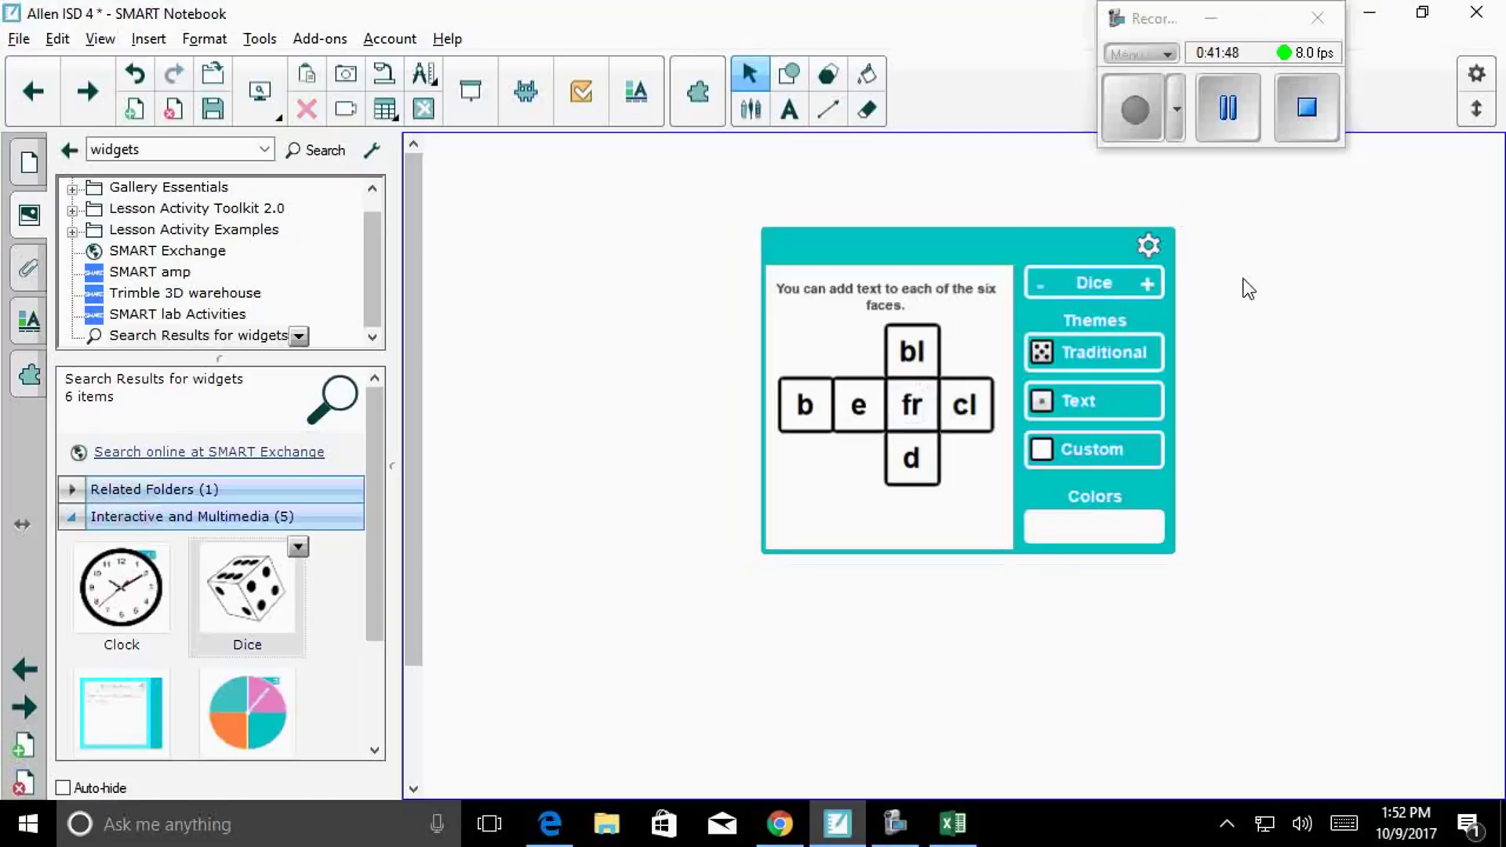
Step: Close the dice settings, roll the text dice three times and move it to the upper-left area of the page
click(1146, 248)
click(894, 361)
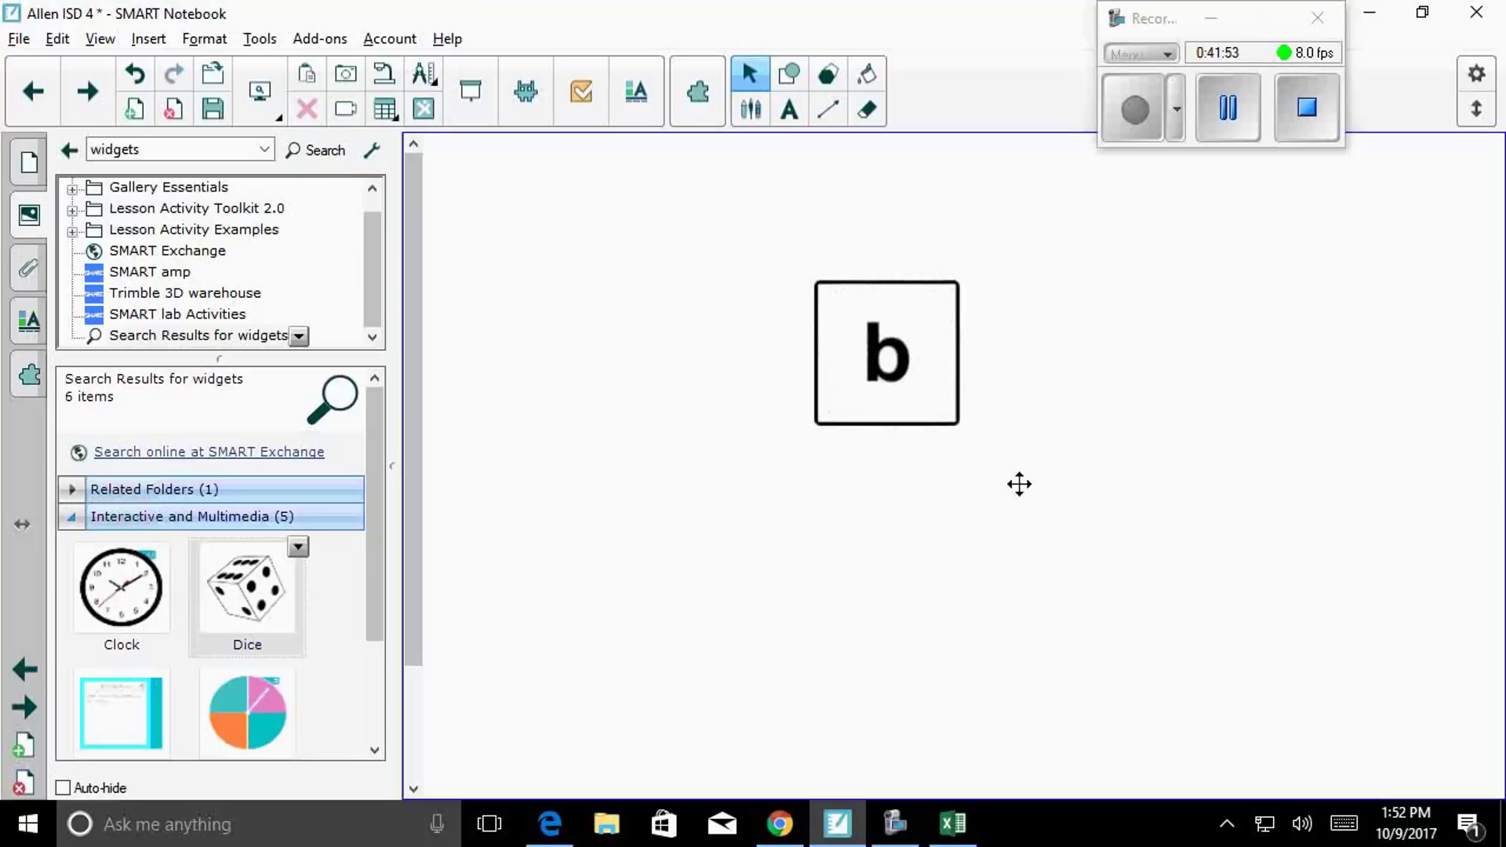
click(878, 378)
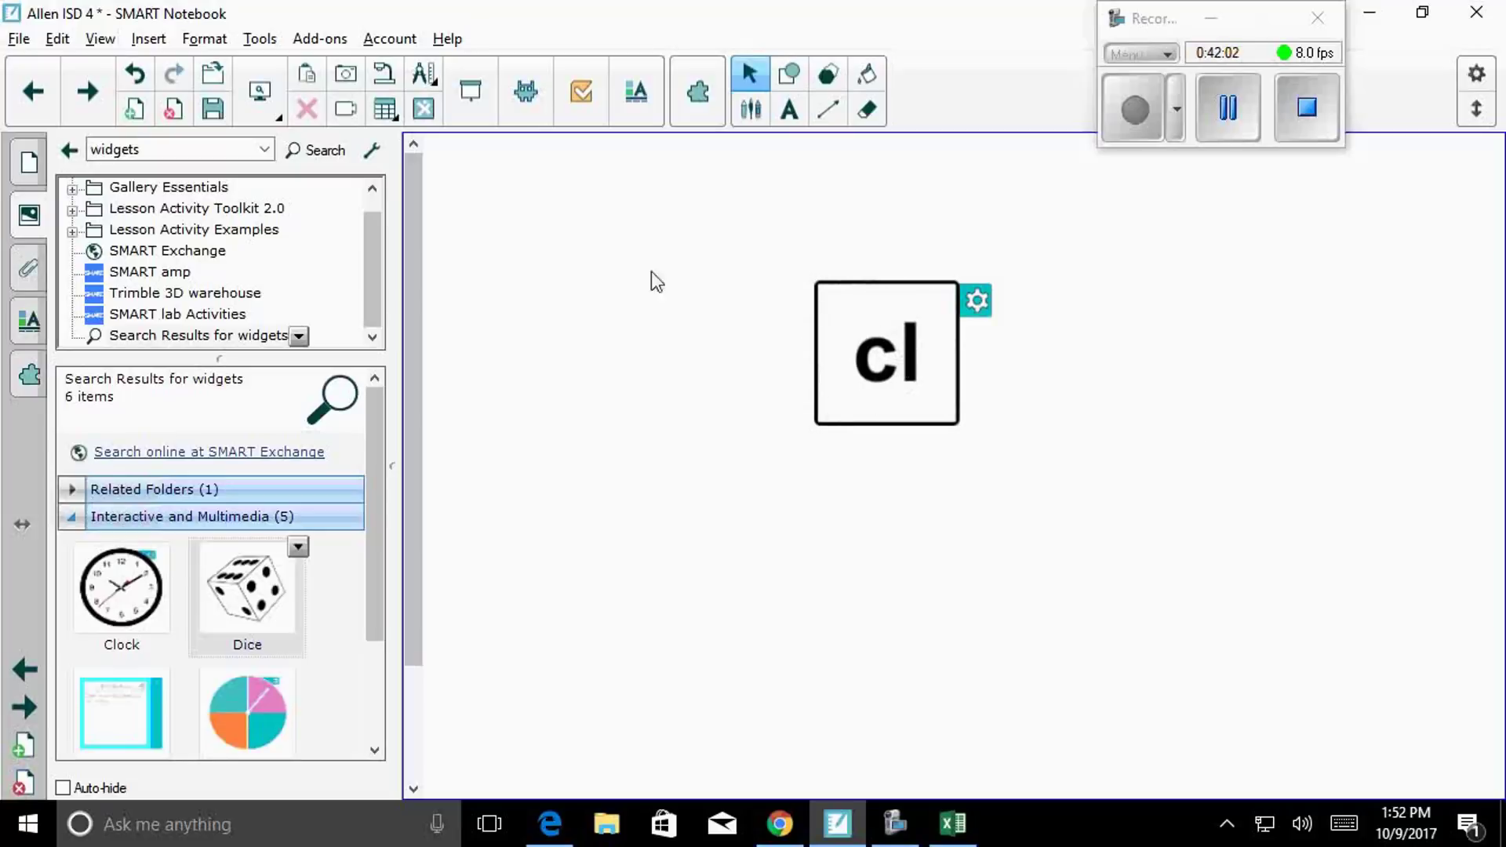
click(869, 346)
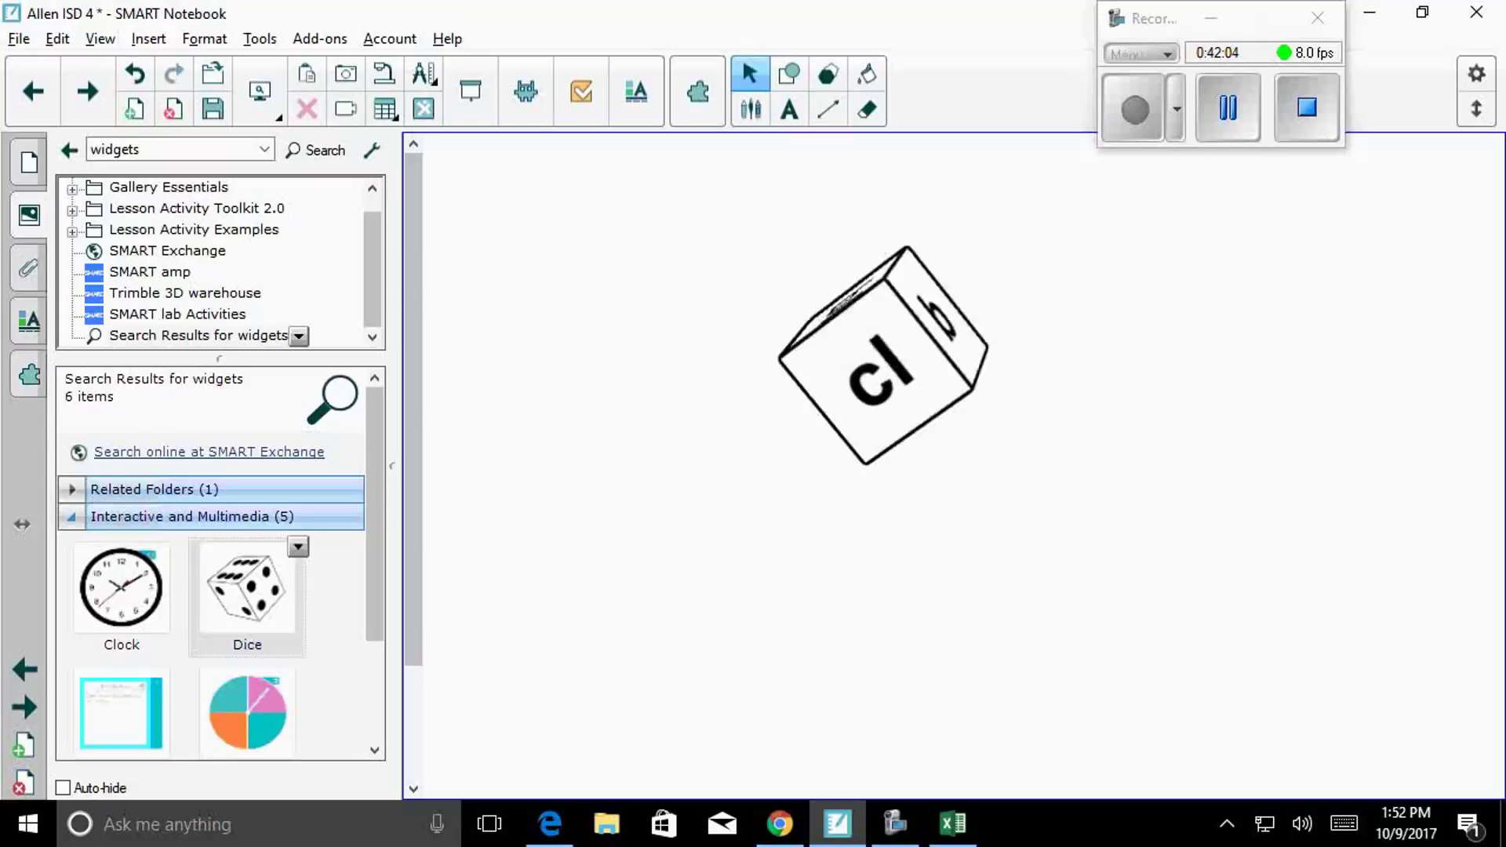
drag(886, 354, 586, 305)
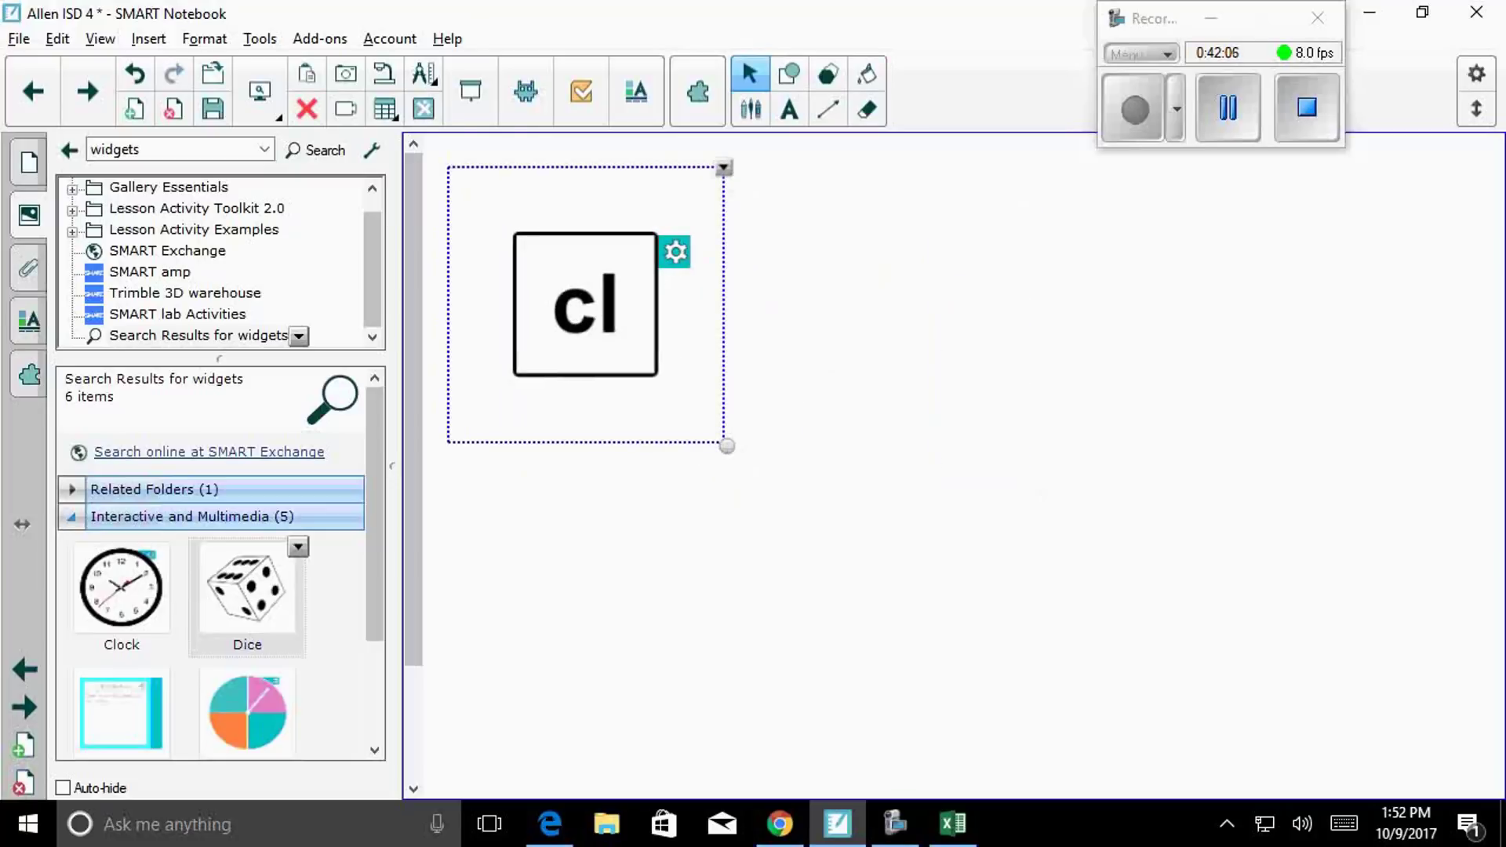
Step: Place the spinner widget on the page to the right of the dice and increase it to 10 segments
drag(237, 703, 1083, 333)
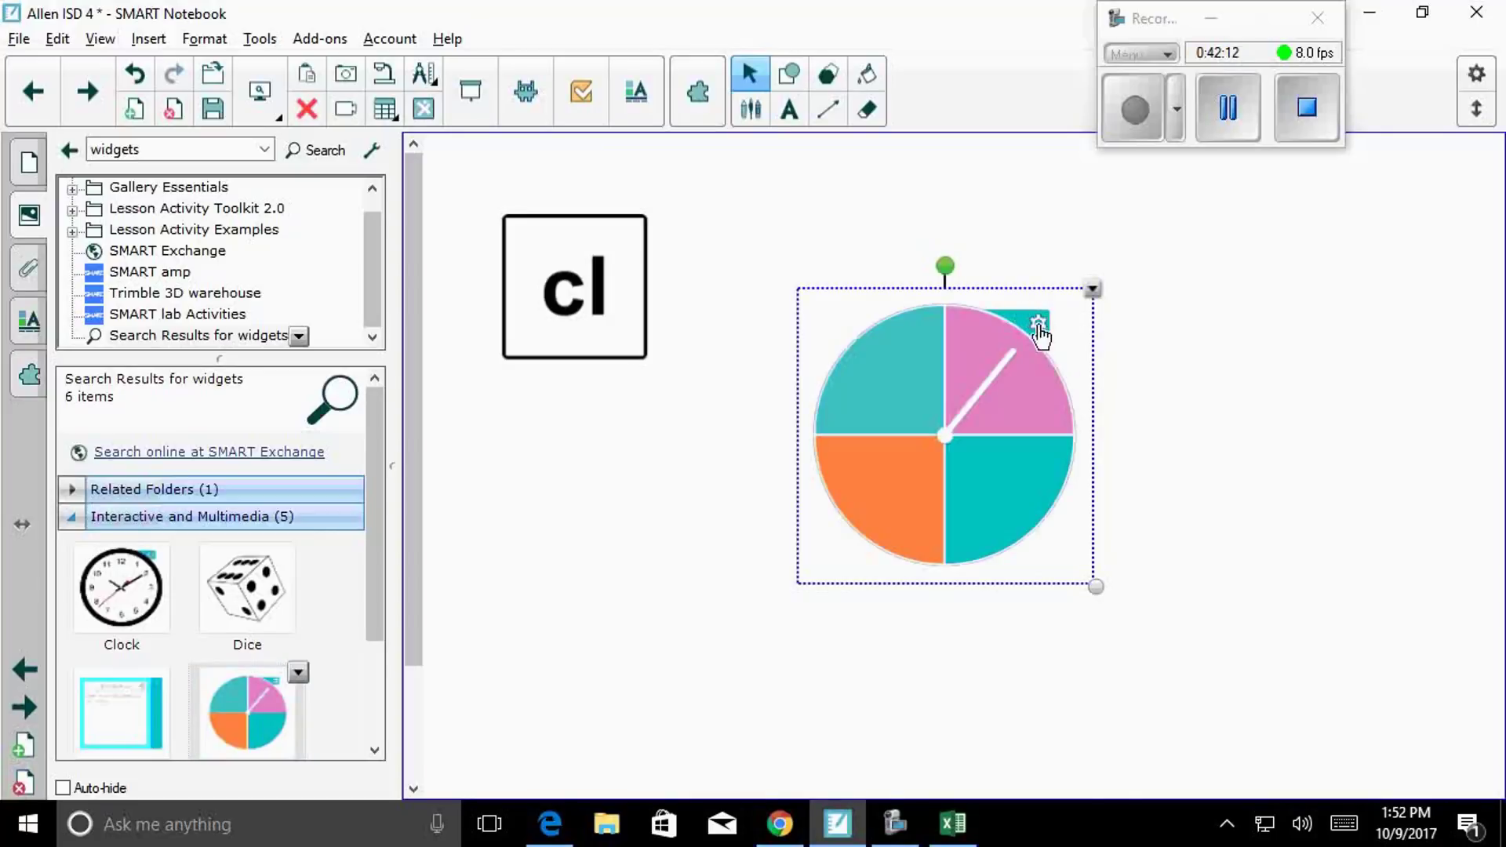
click(1038, 328)
double_click(1080, 605)
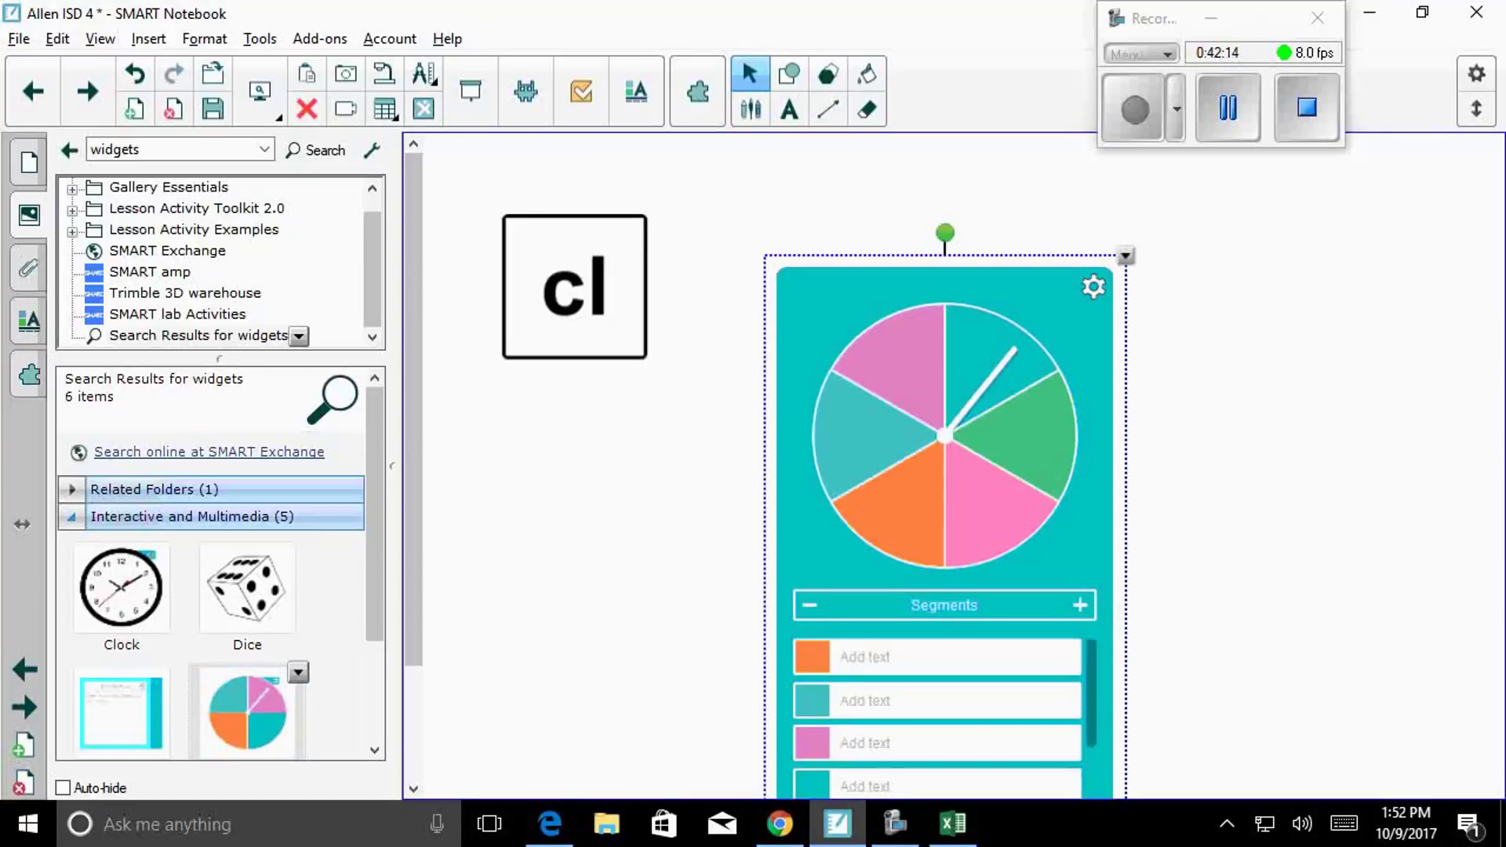
double_click(1082, 604)
double_click(1082, 605)
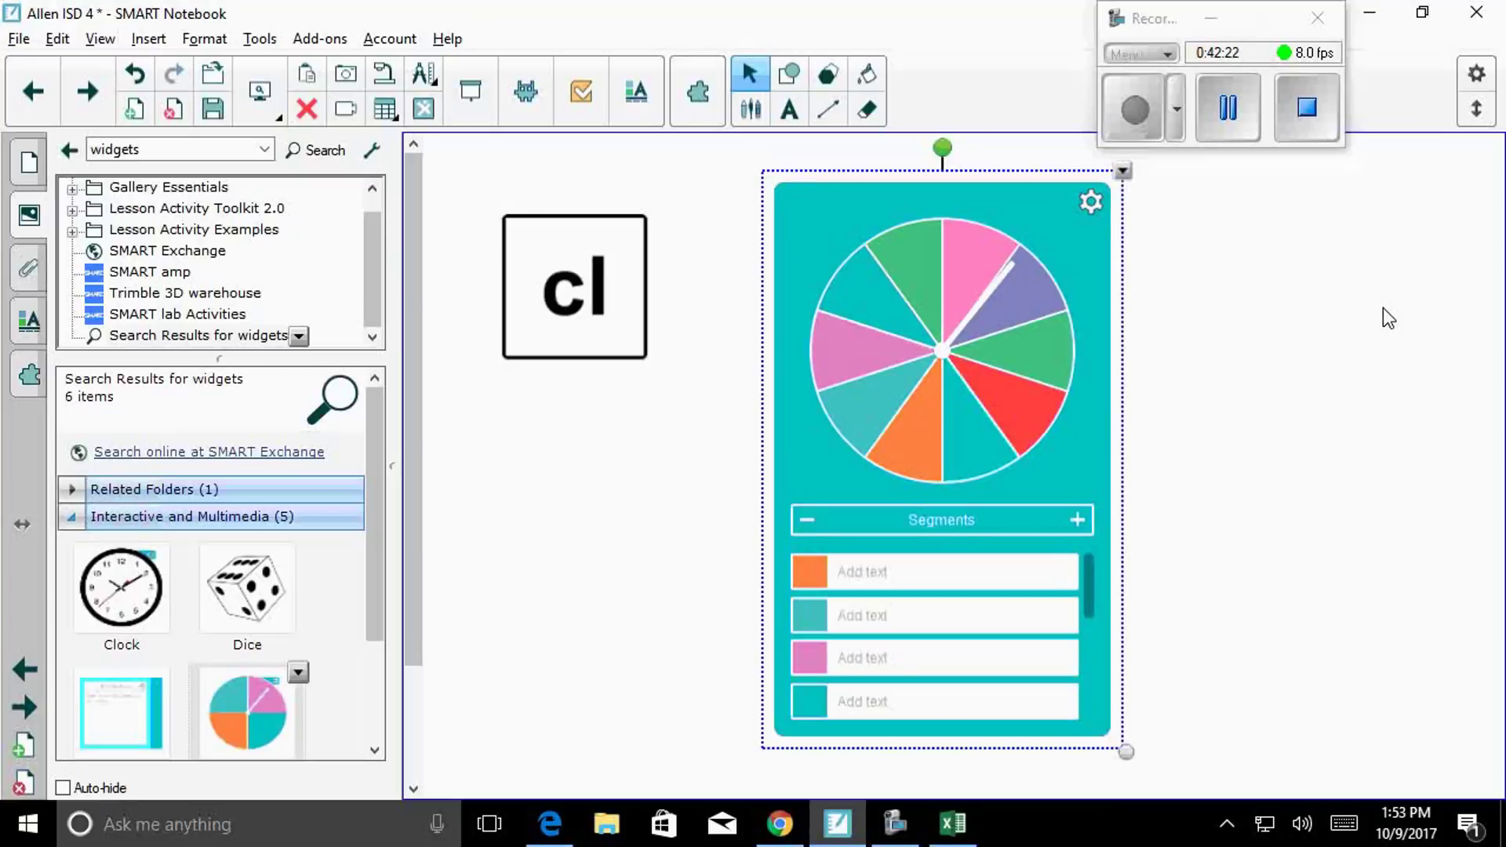
Step: Open the Interactive Techniques folder from the "widgets" gallery results and list its Notebook Files and Pages
scroll(364, 554, down, 3)
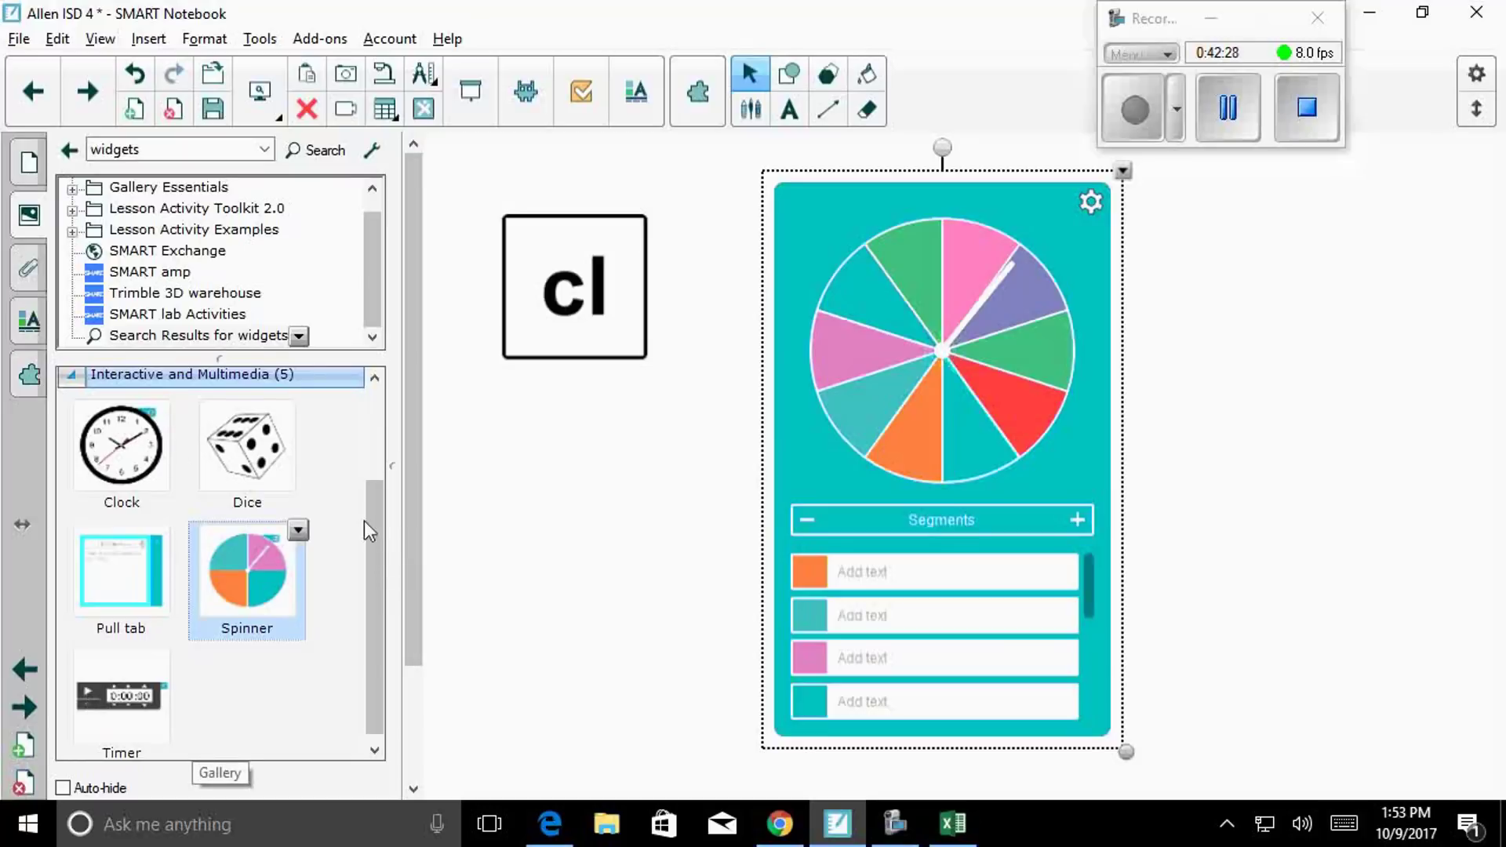
scroll(364, 521, up, 4)
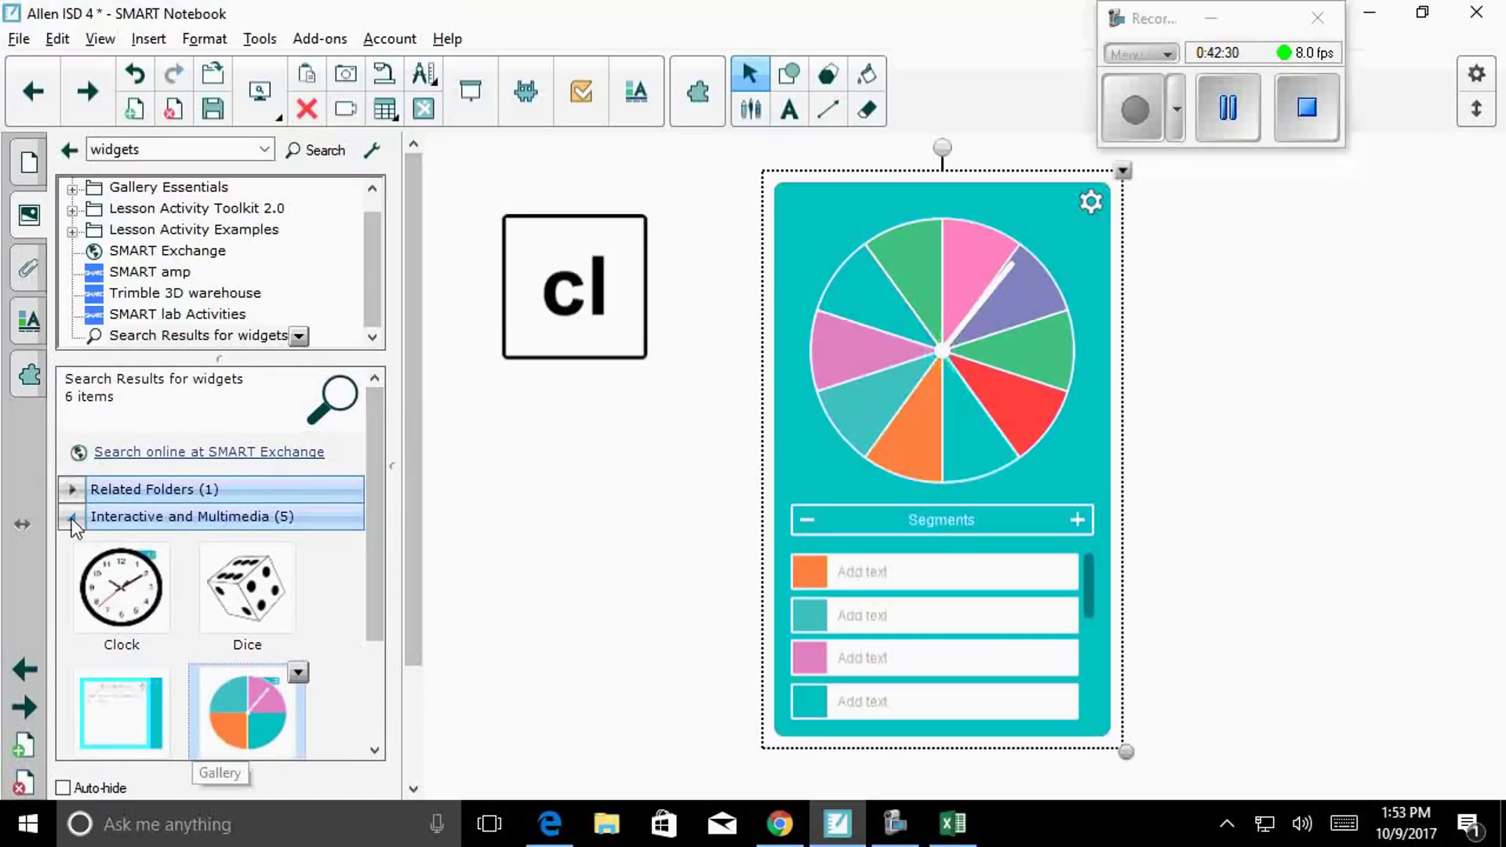
click(73, 517)
click(71, 491)
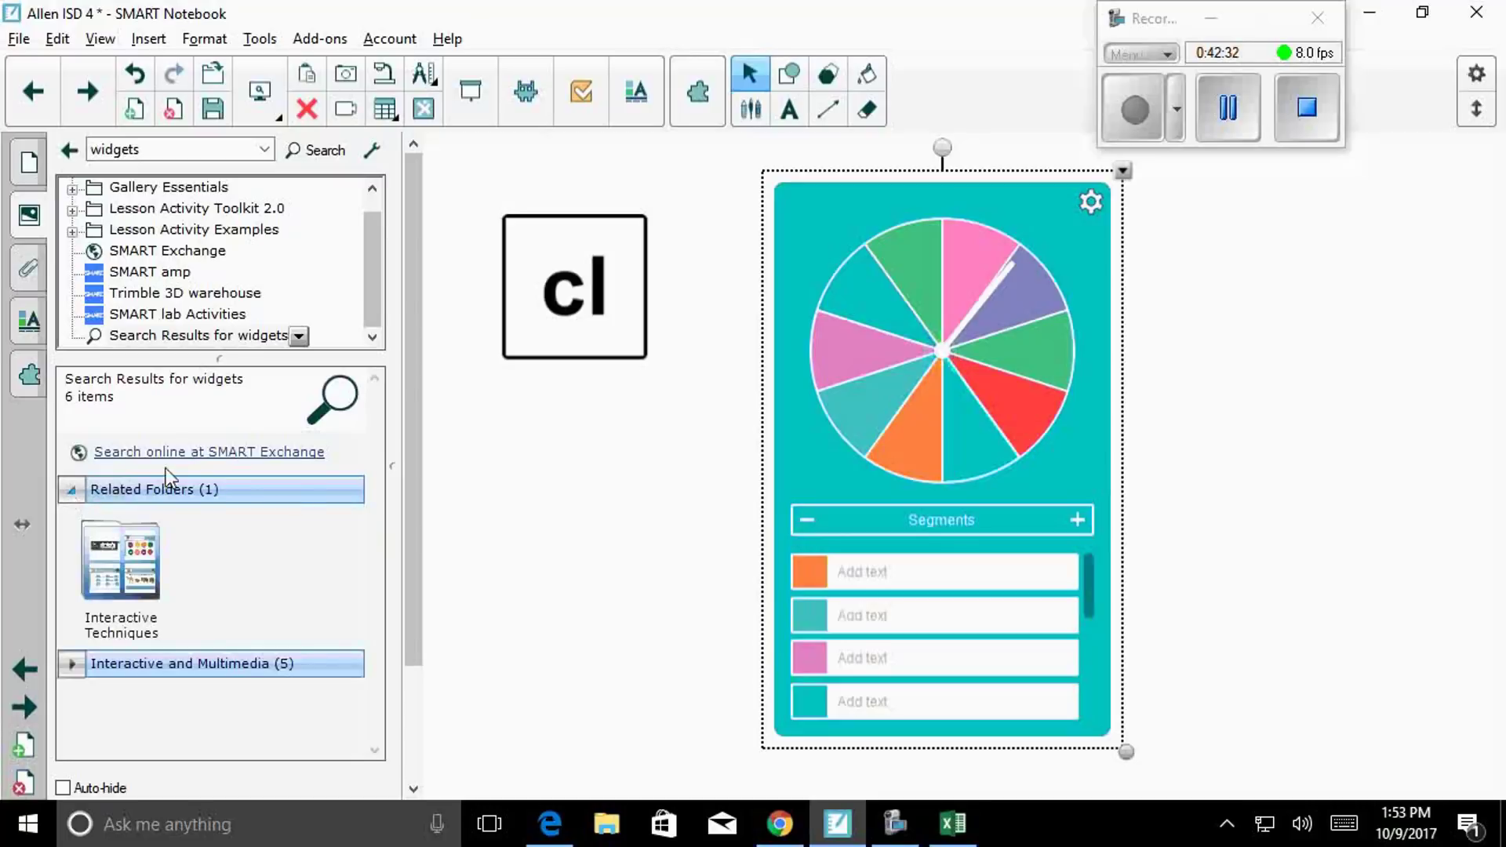
double_click(142, 582)
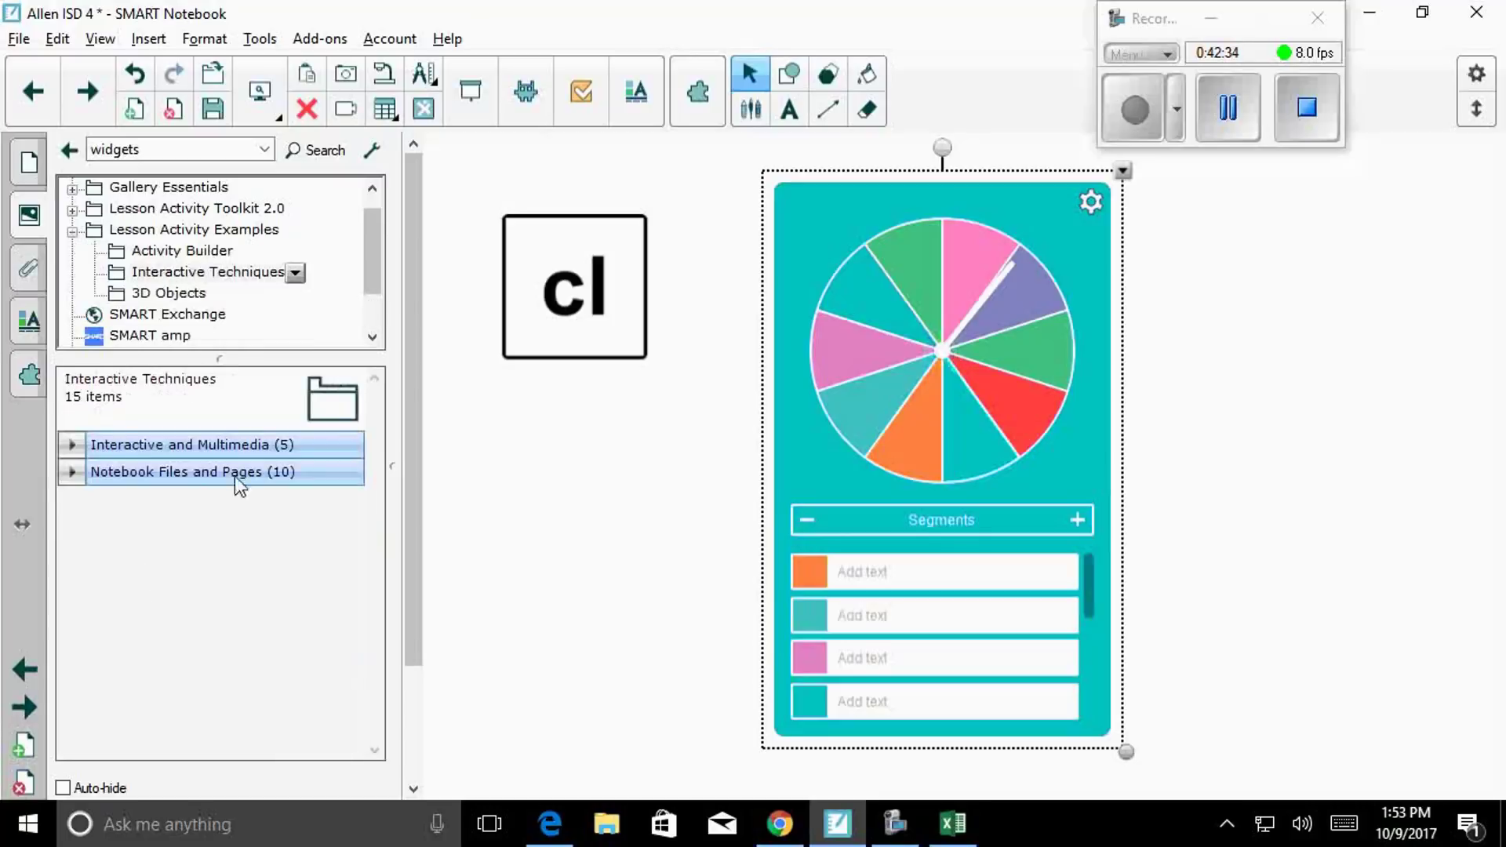
click(73, 446)
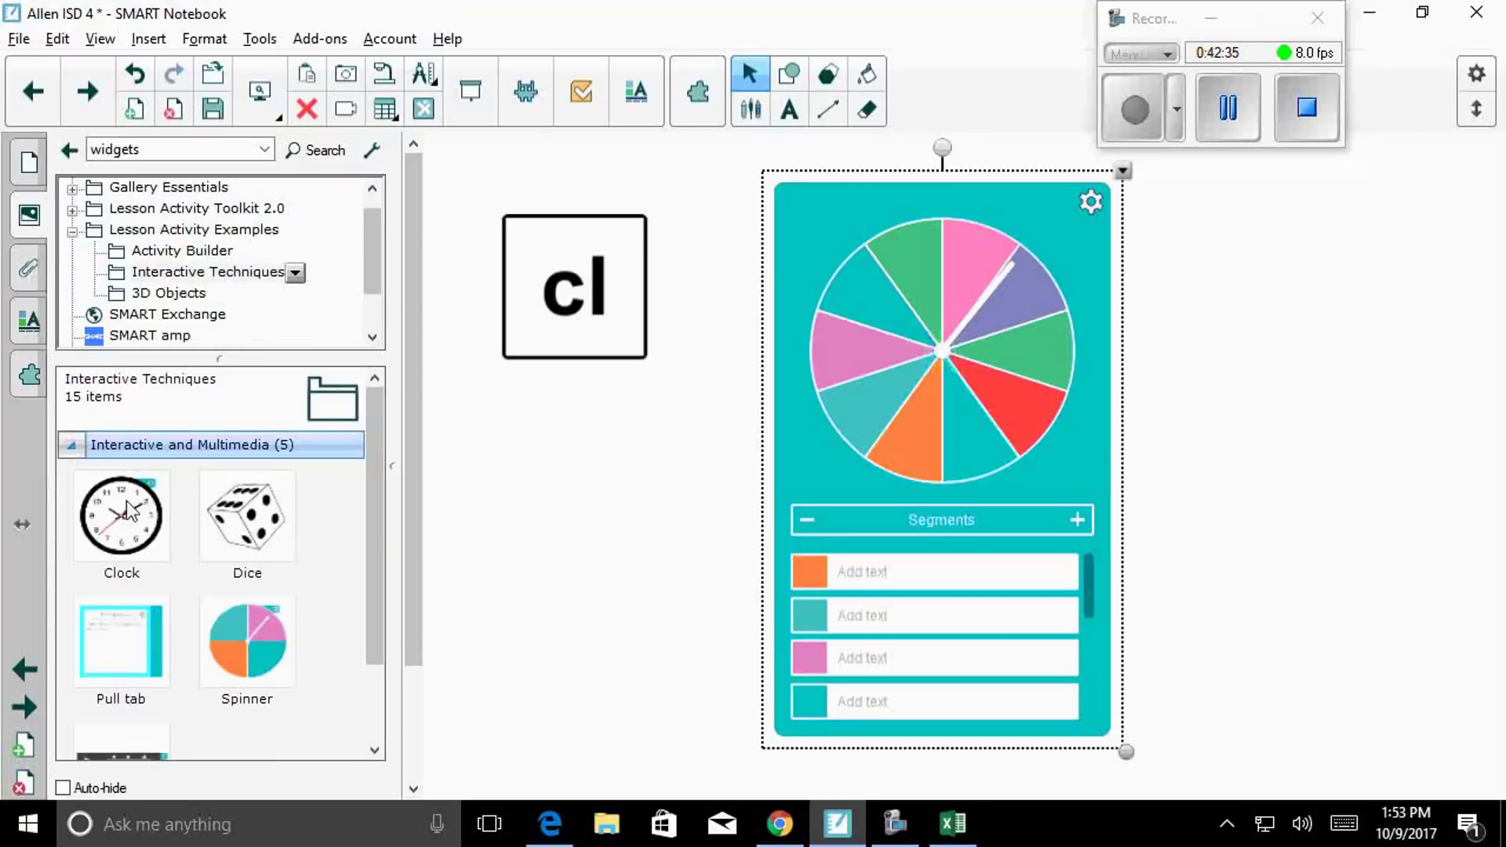
click(73, 446)
click(72, 472)
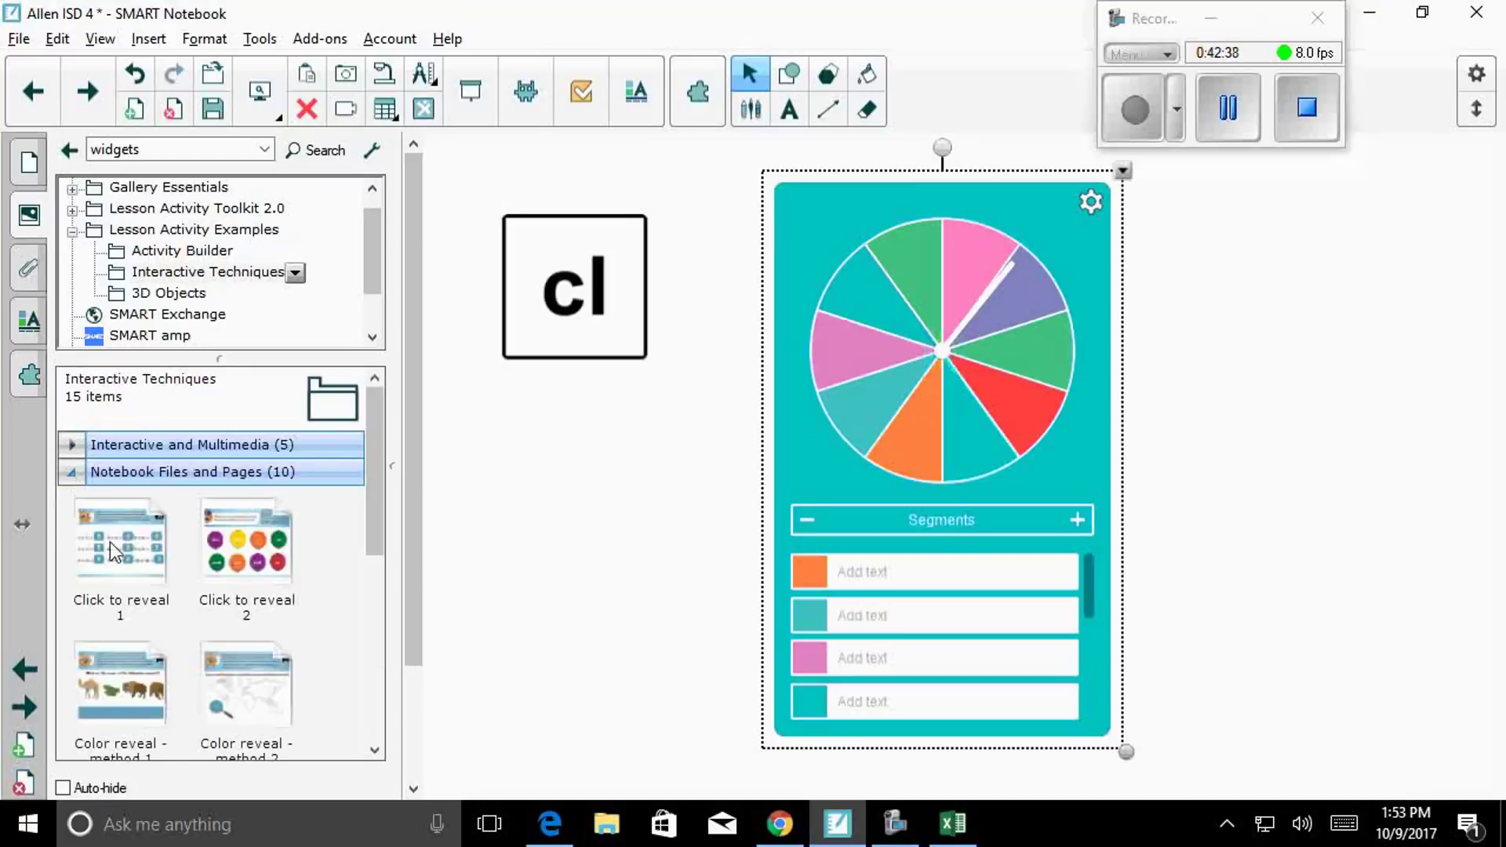
Step: Add the "Click to reveal 1" page from the gallery to the Notebook file
drag(373, 520, 373, 560)
drag(101, 454, 773, 376)
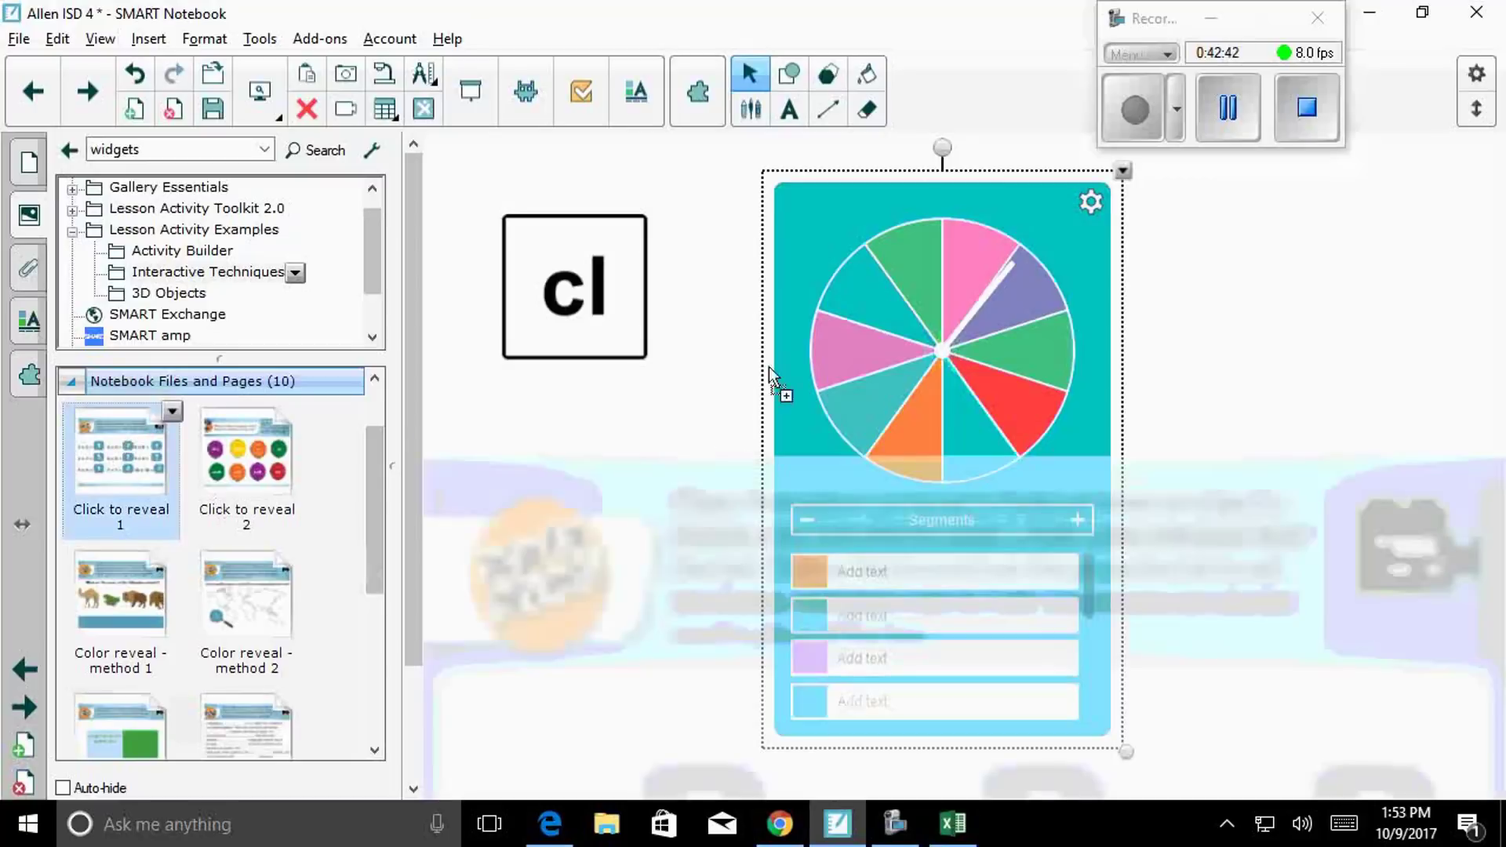
drag(788, 284, 967, 266)
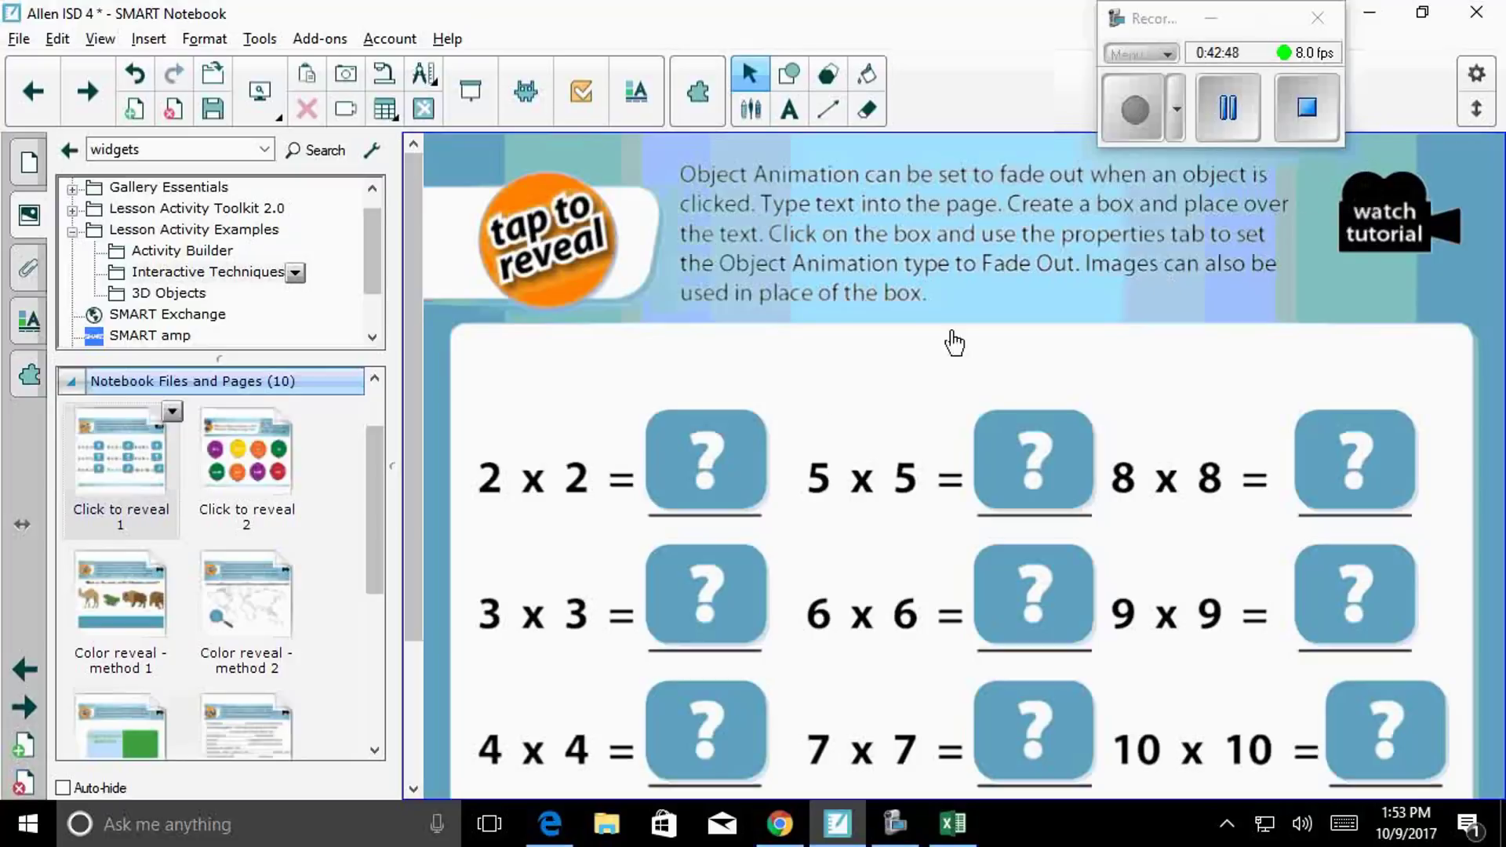
Step: Reveal the answers to 2 x 2, 5 x 5 and 8 x 8, and collapse the gallery's Notebook Files and Pages group
click(715, 451)
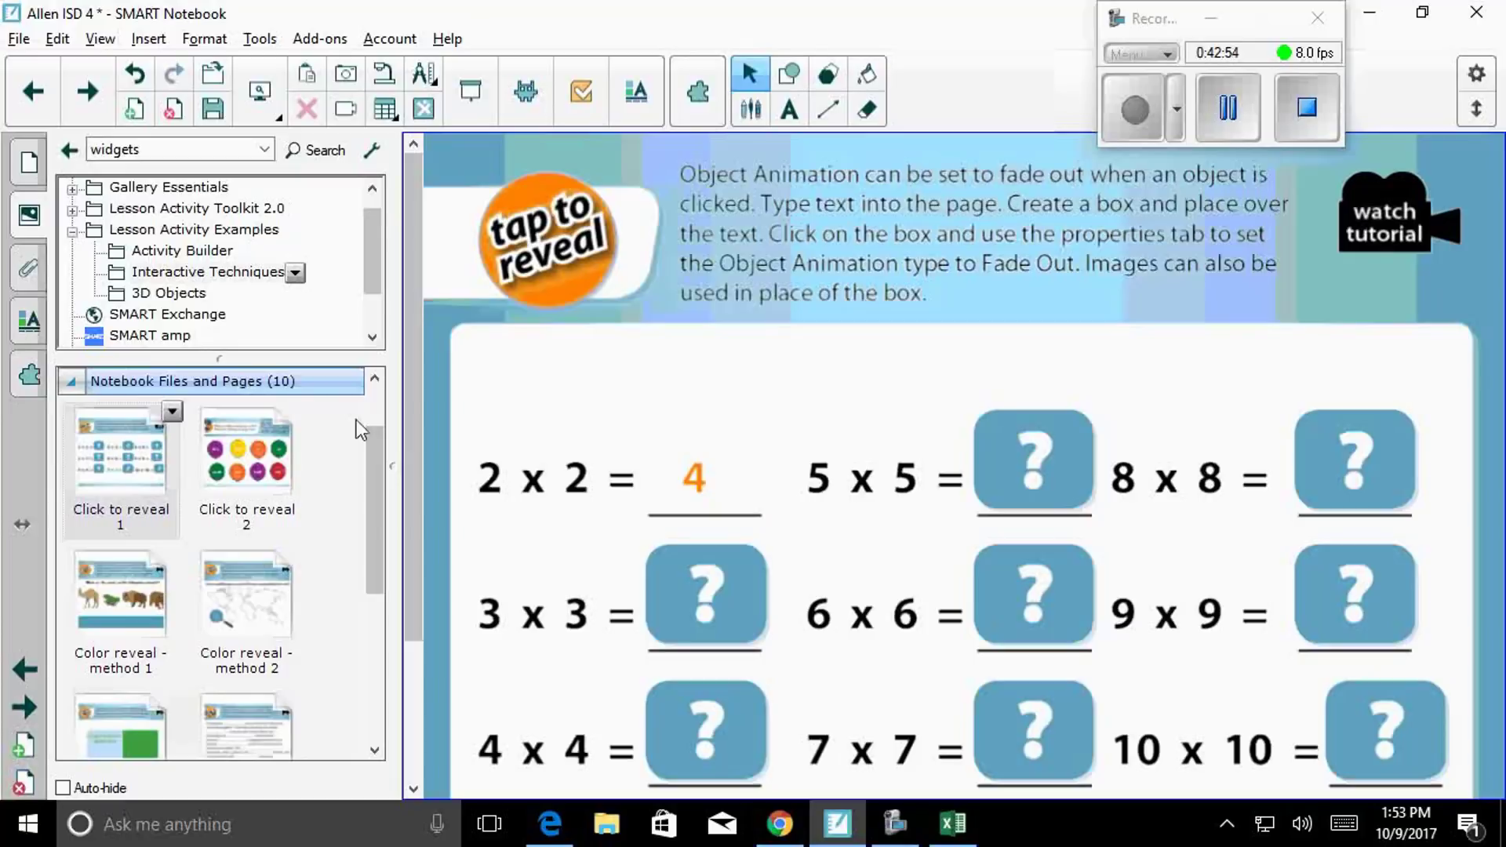
click(1019, 455)
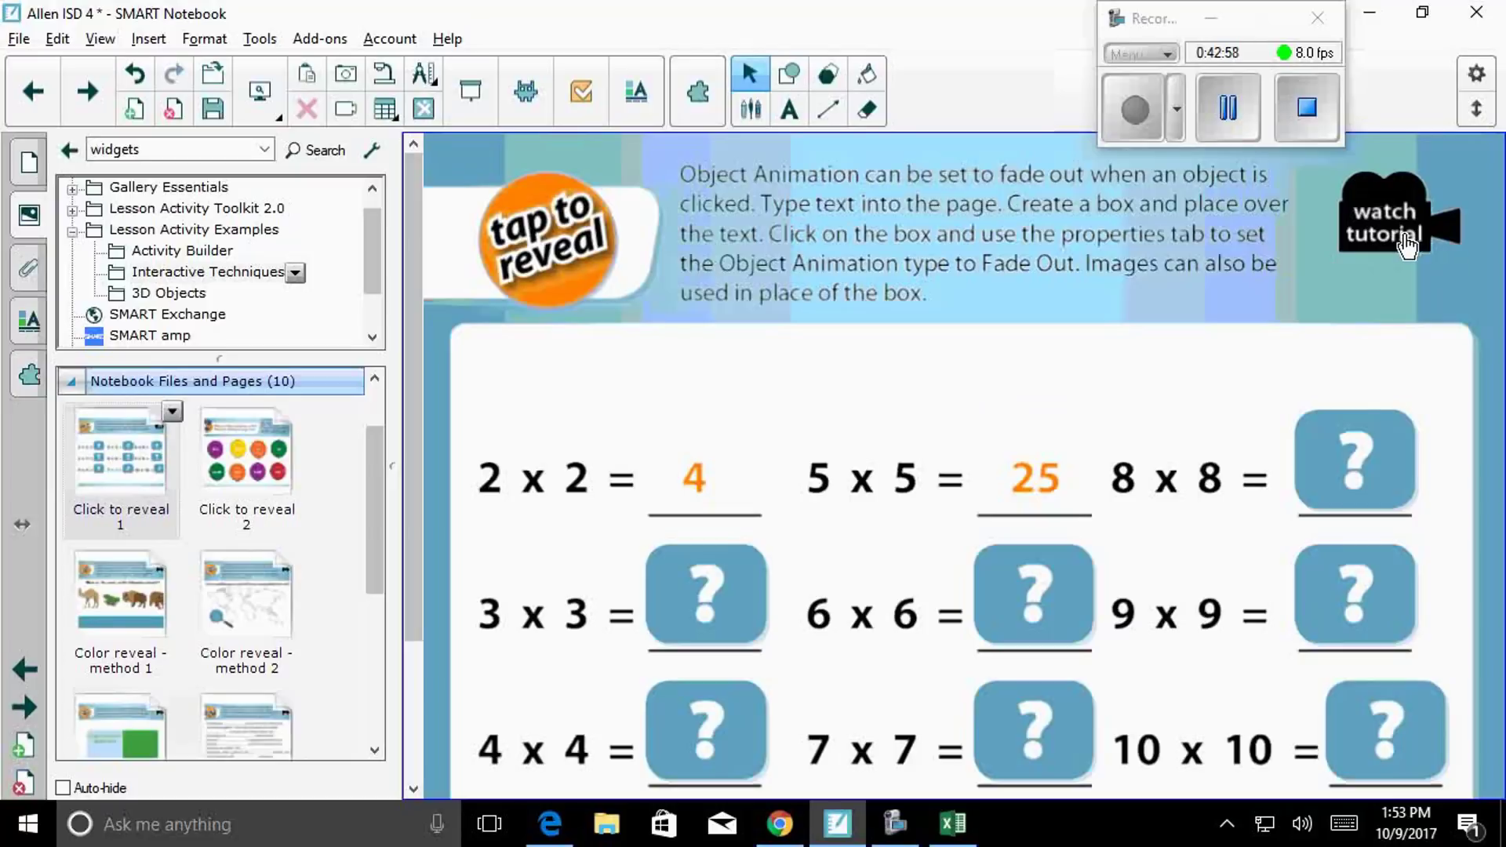
click(1354, 459)
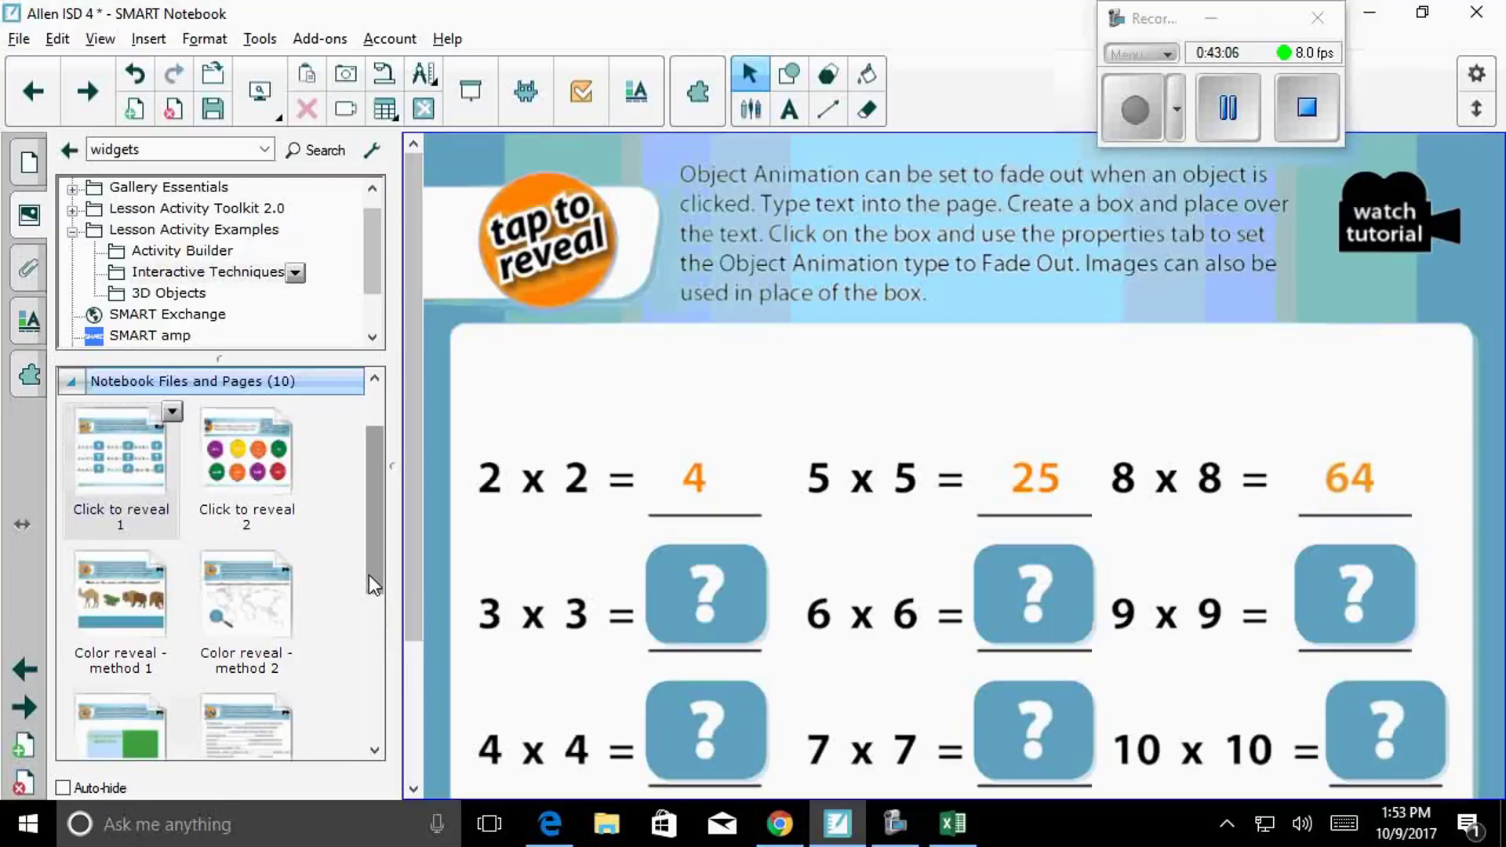
mouse_move(369, 575)
mouse_down()
mouse_move(383, 610)
mouse_move(359, 643)
mouse_move(346, 725)
mouse_move(385, 508)
mouse_up()
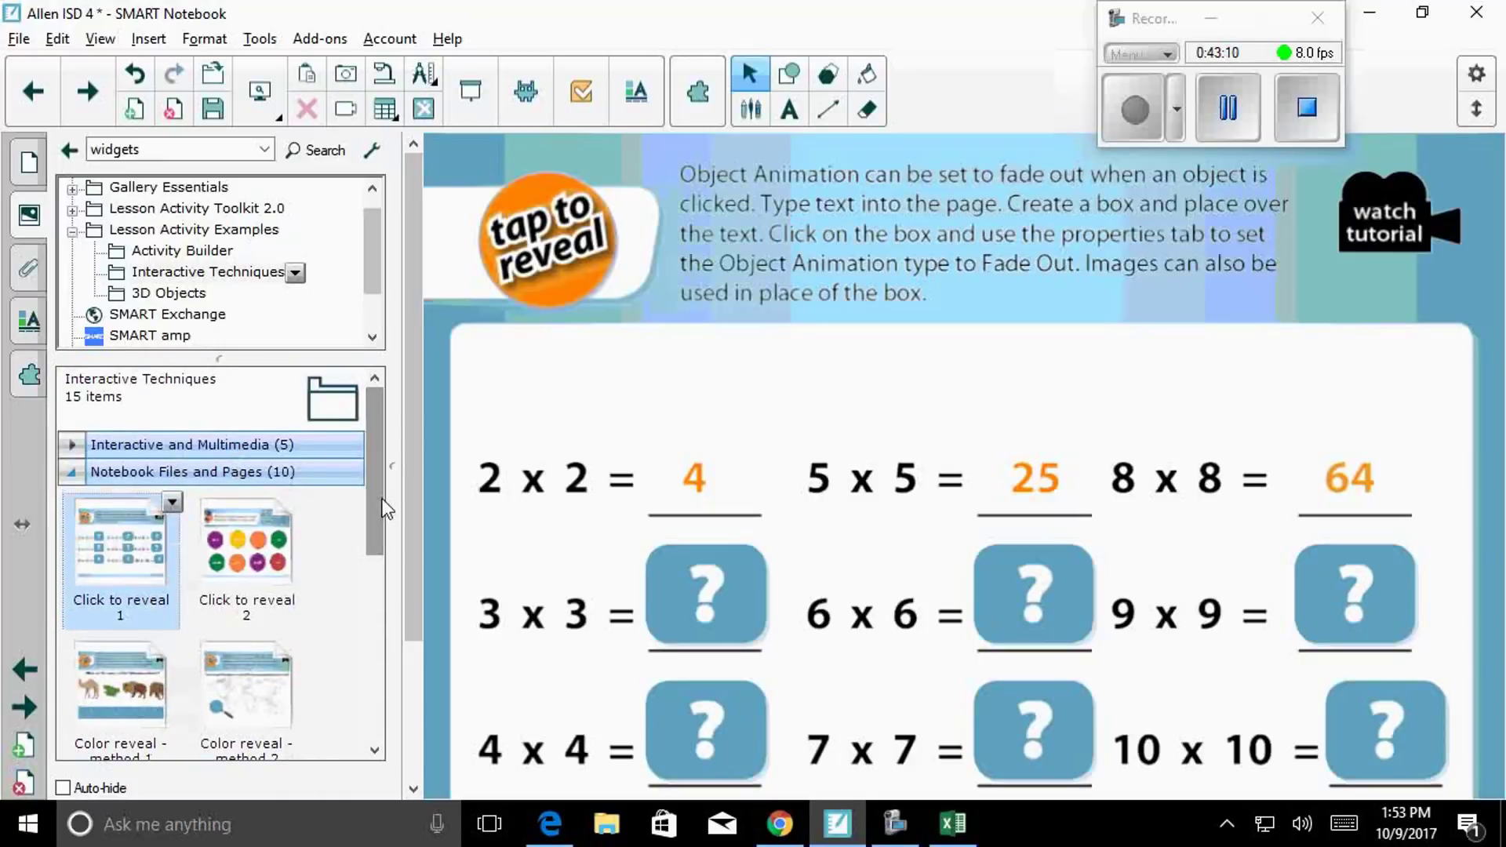
click(72, 473)
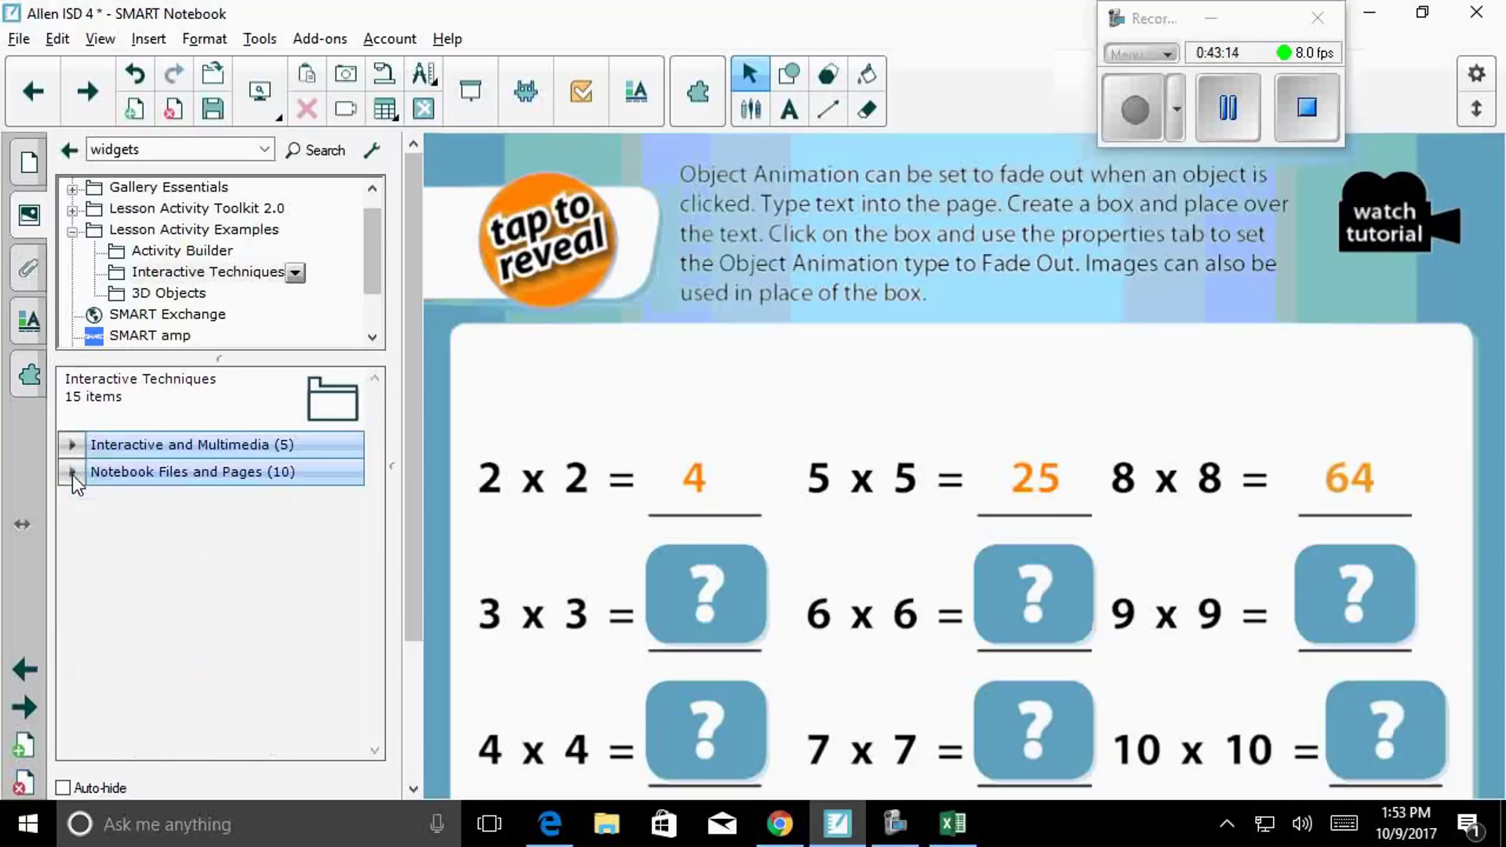
Step: Show the page thumbnails and go to page 26, SMART Response: List
click(26, 163)
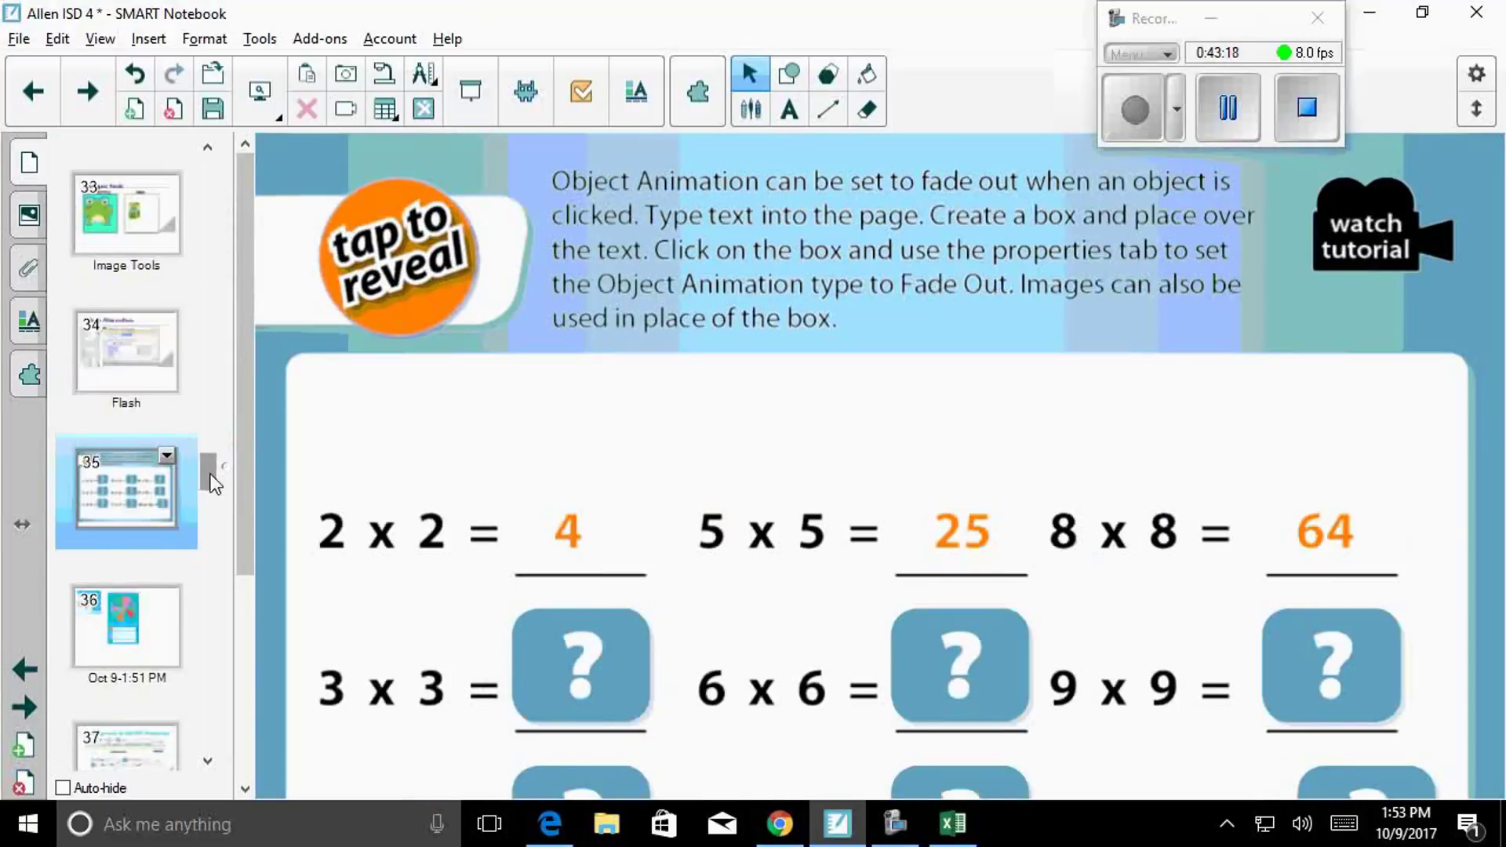
drag(210, 474, 222, 405)
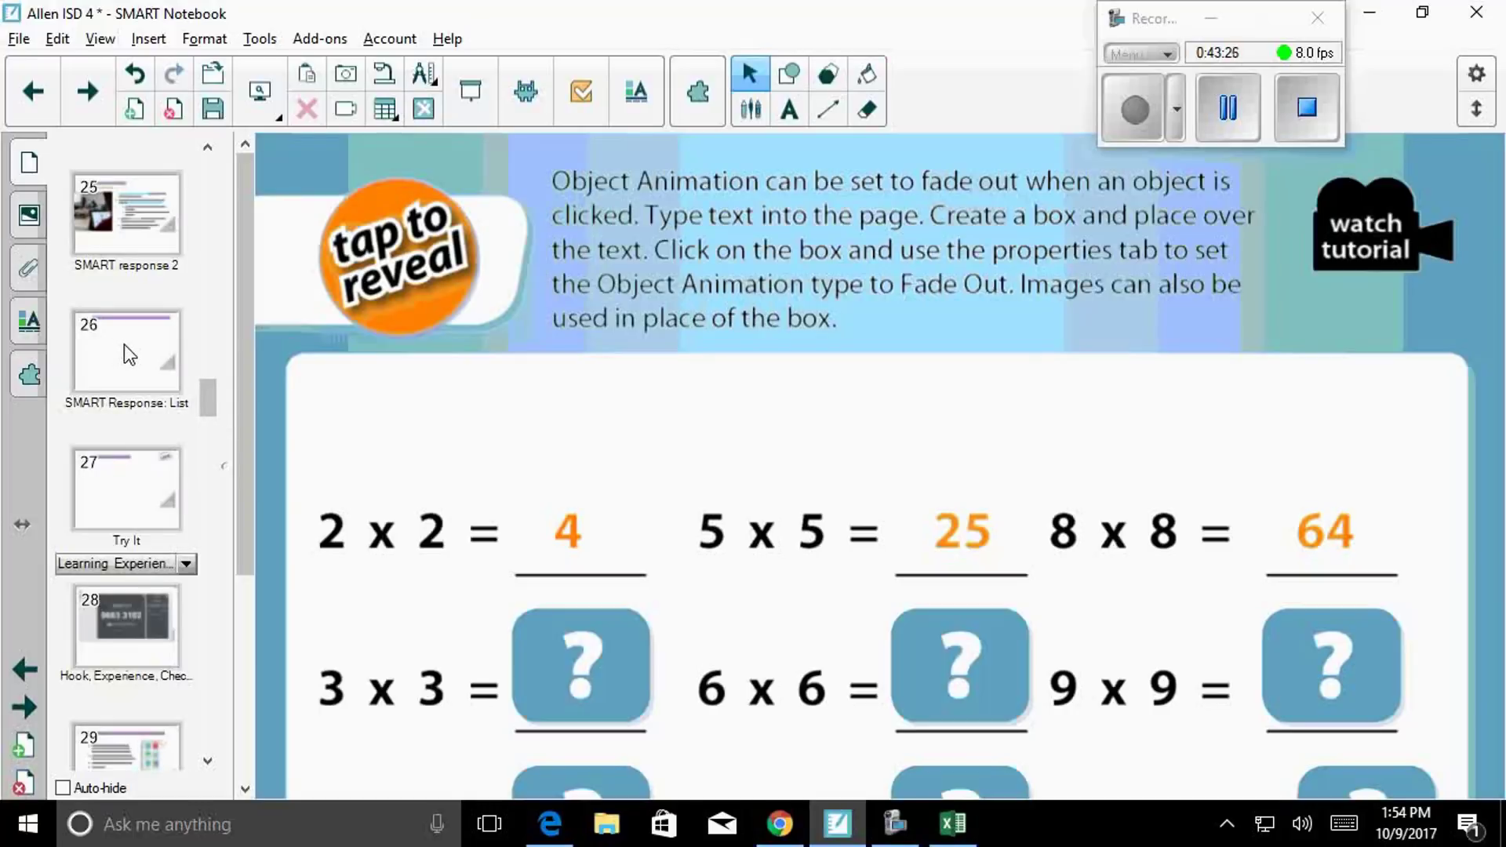
click(149, 357)
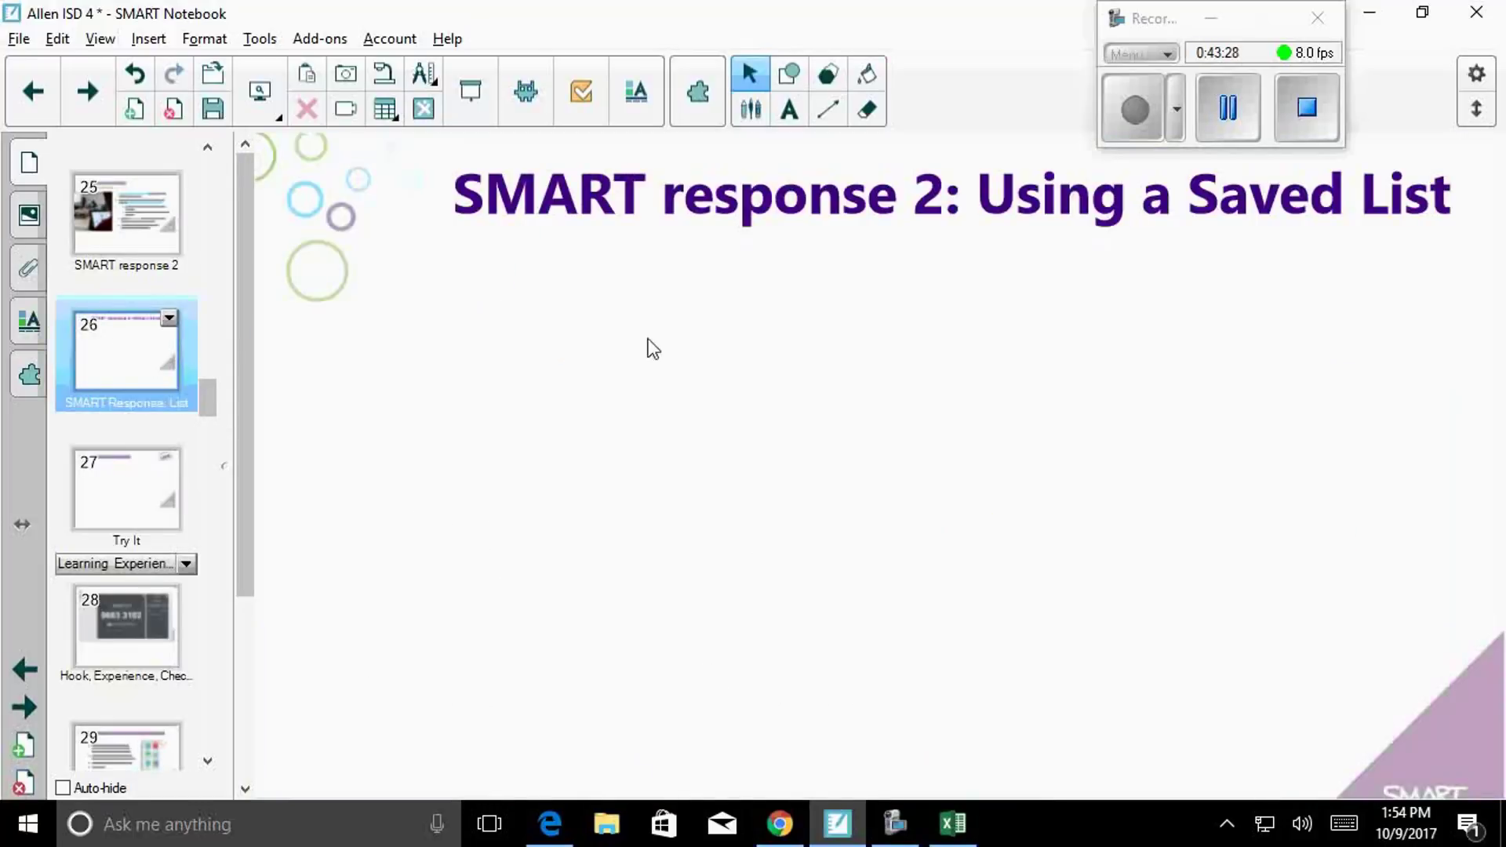
Step: Open content management in SMART lab and start a new Student List
click(533, 94)
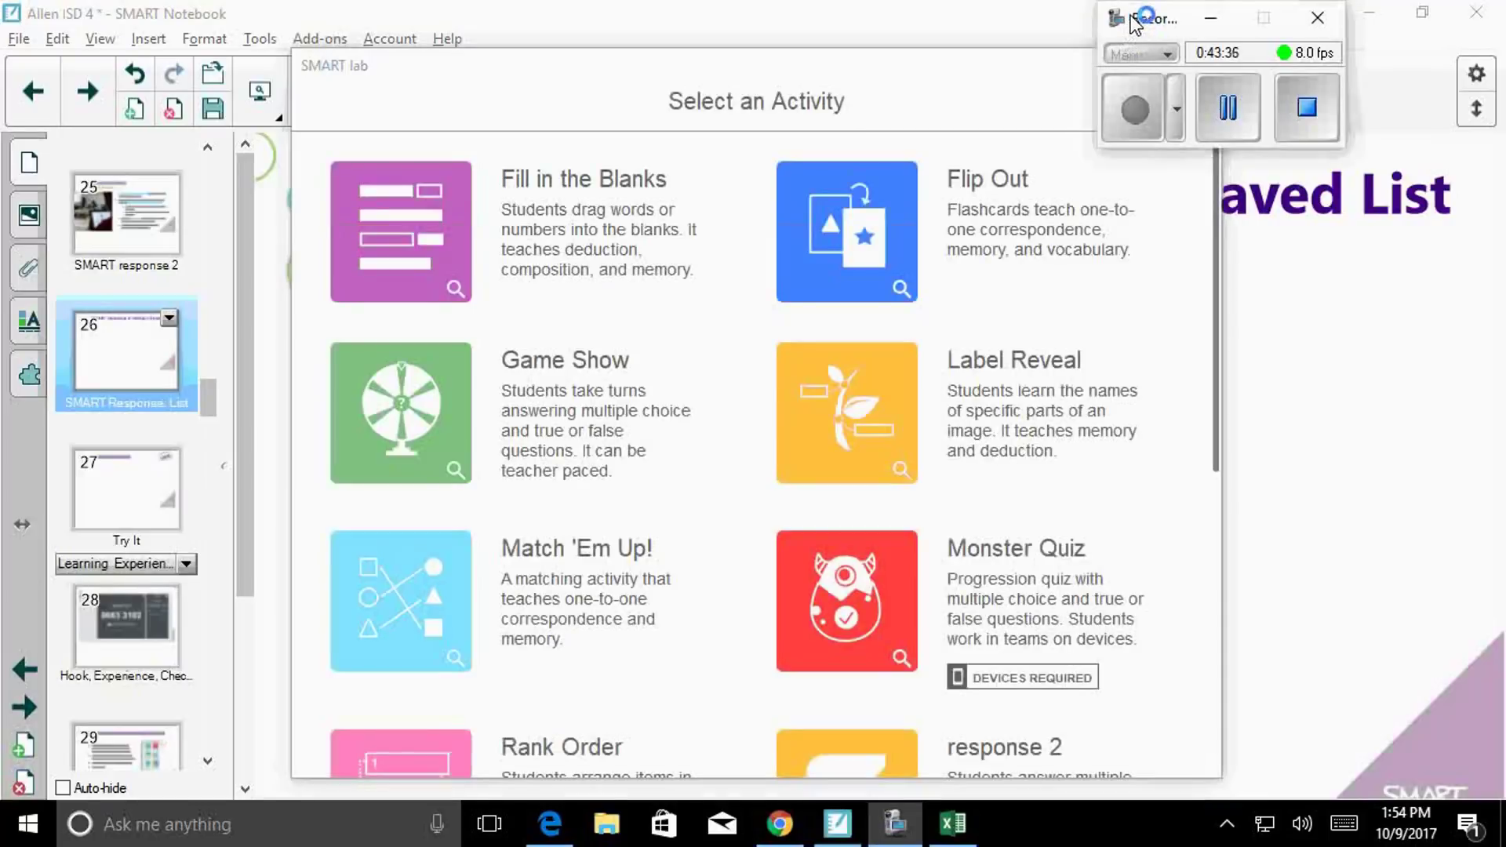
drag(1137, 24, 669, 26)
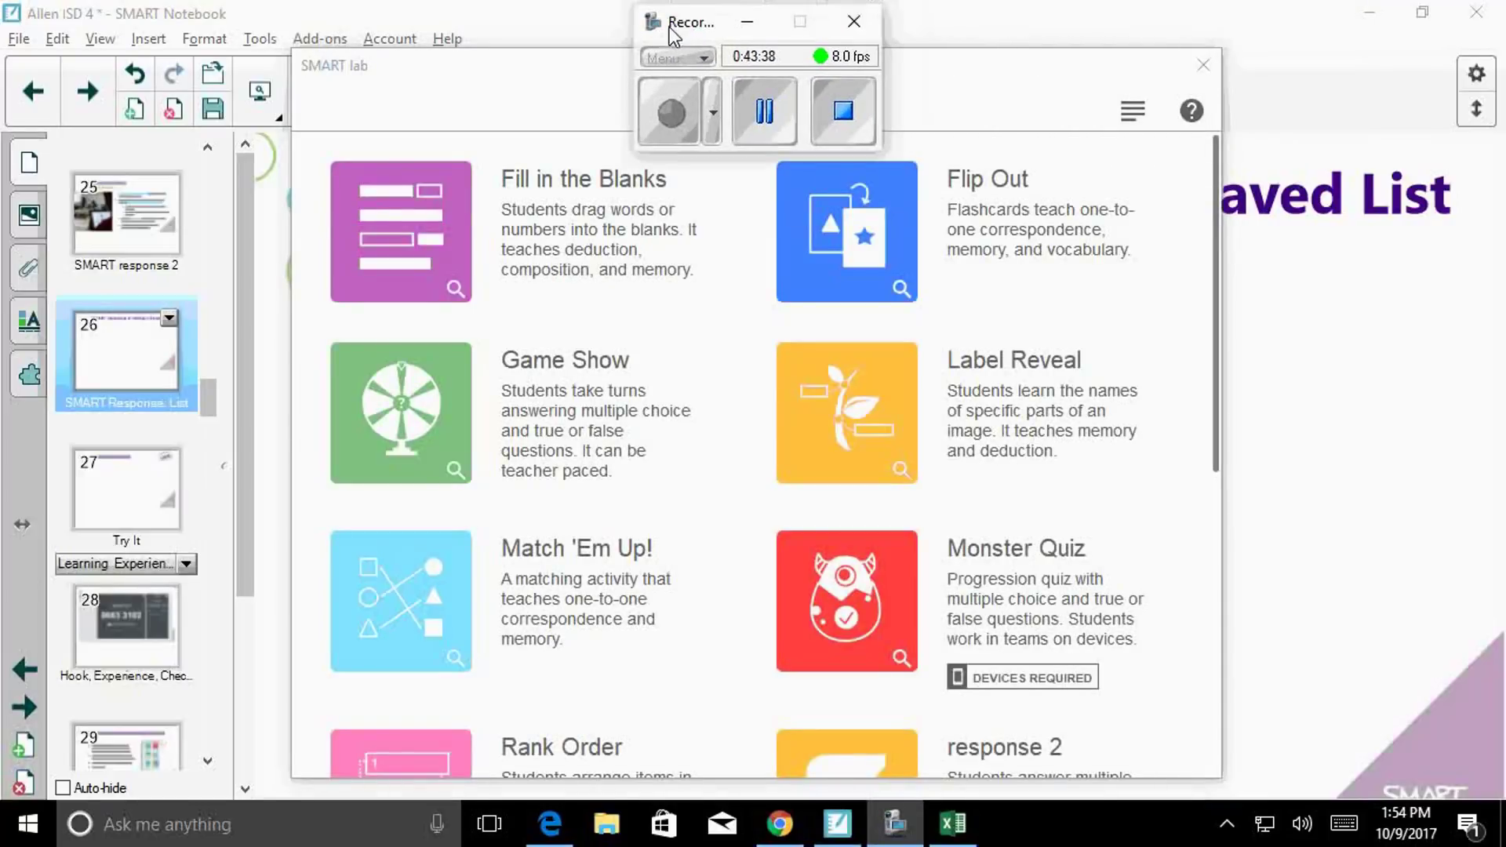
click(1143, 116)
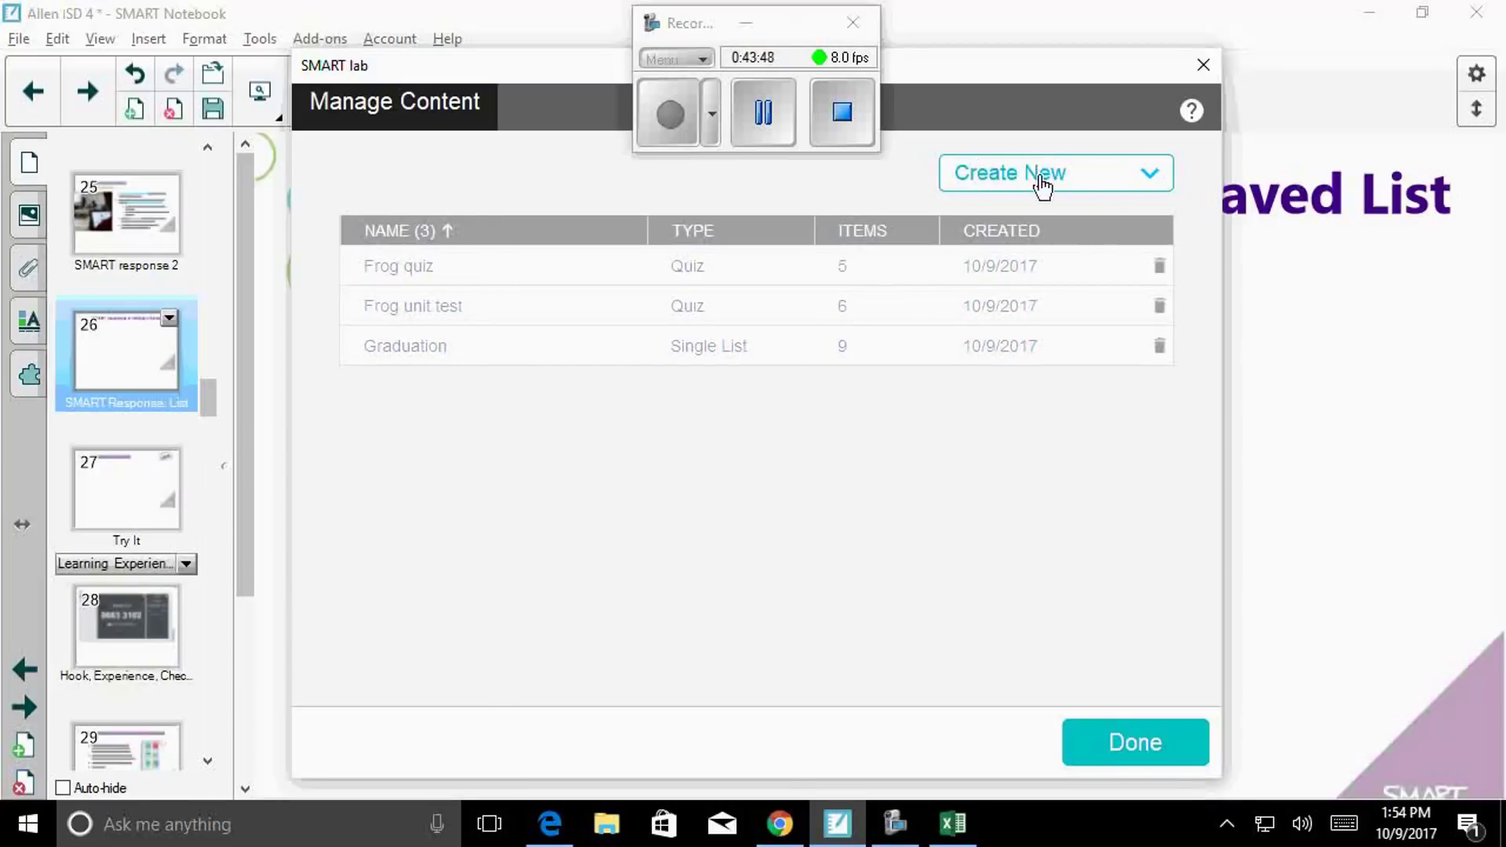
click(964, 186)
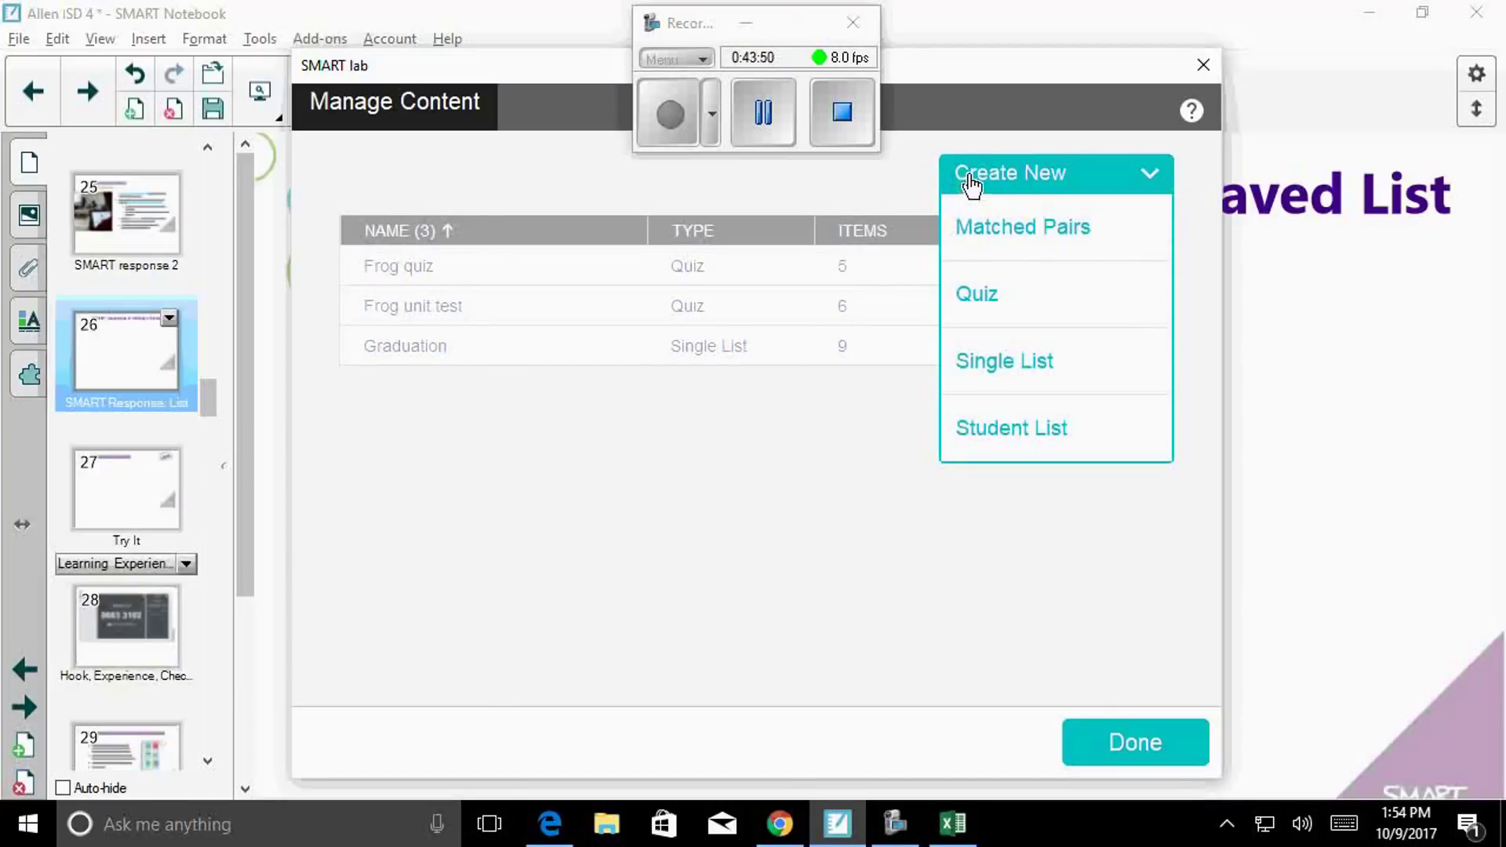
click(995, 443)
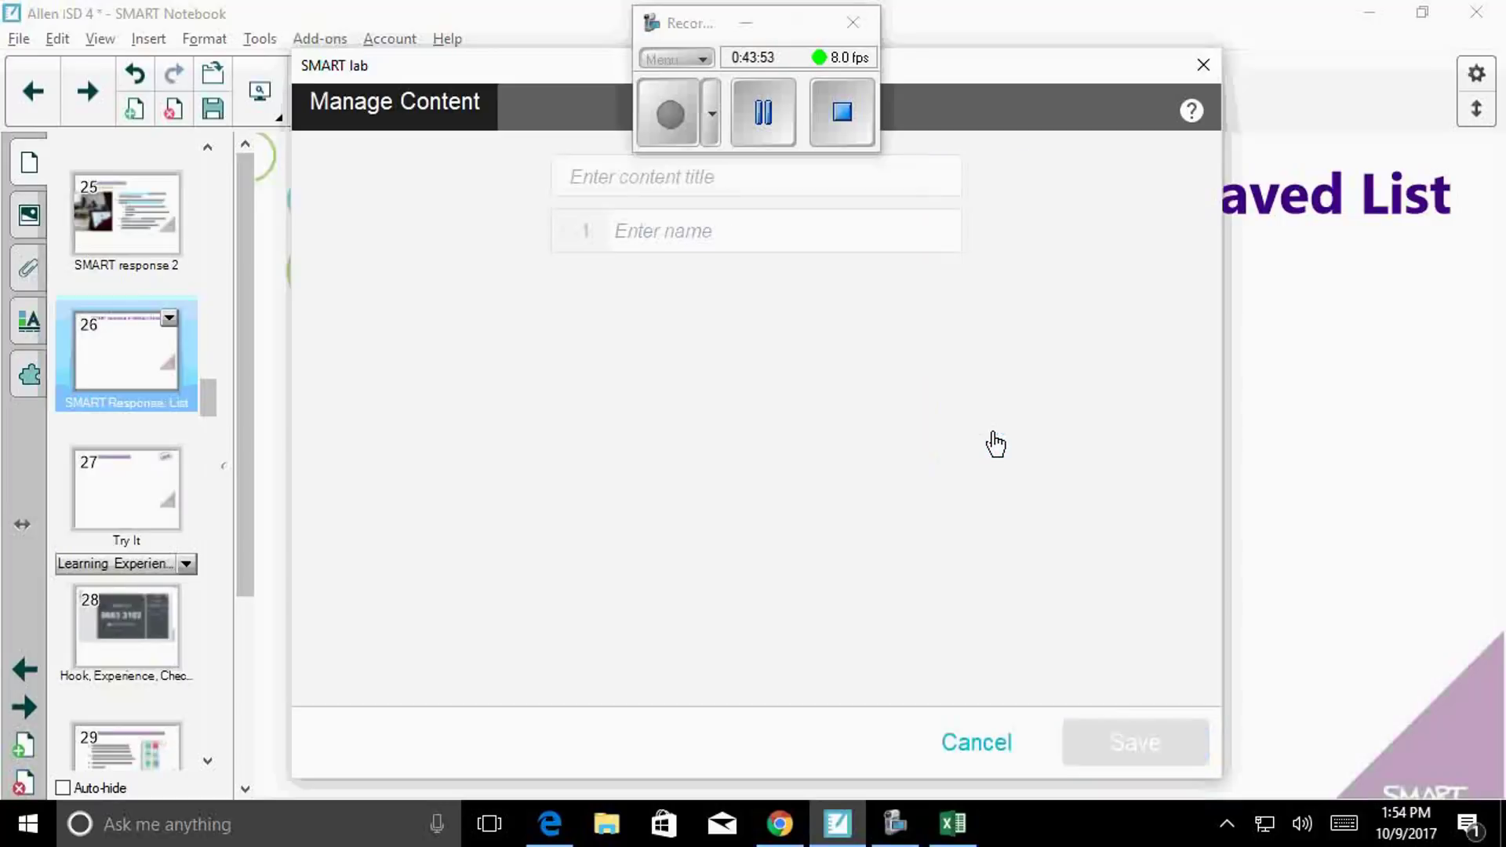
Step: Title the student list "Kinder", enter three students' first names, save it and return to the activity selection
click(596, 168)
text(Kin)
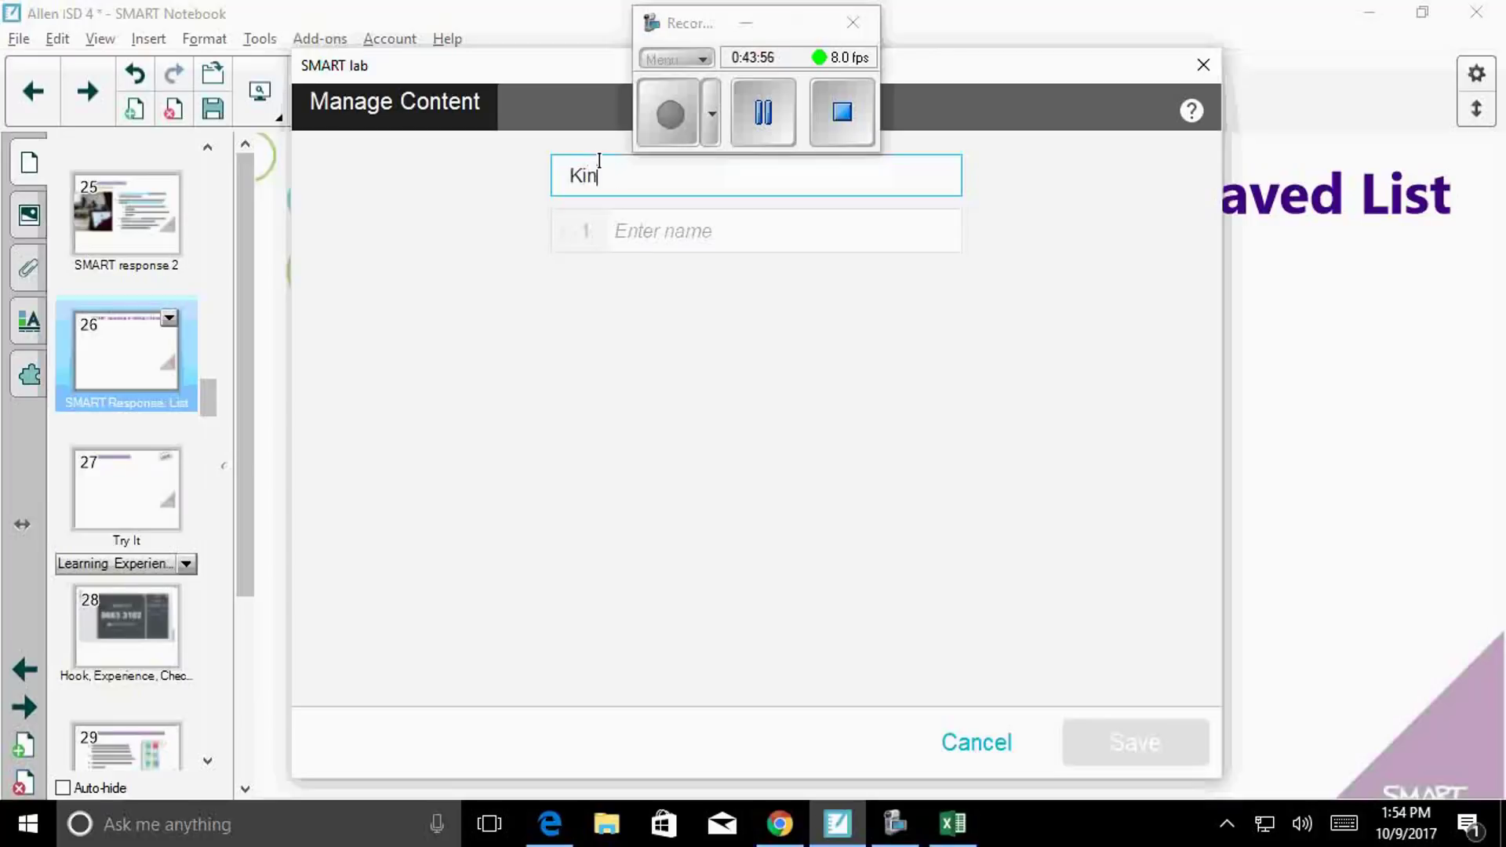
text(der)
click(645, 240)
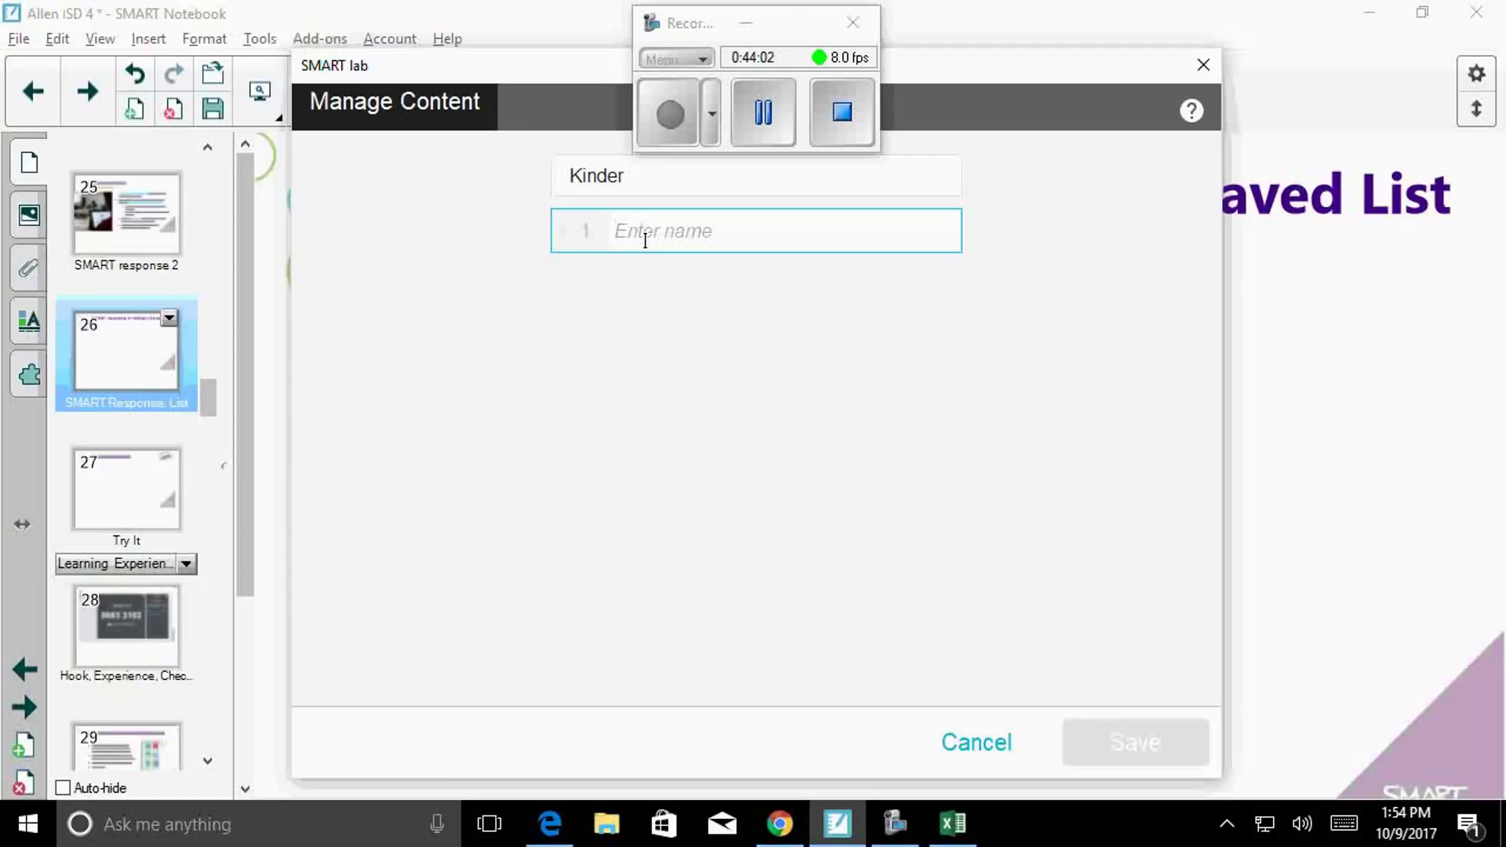
text(Avery)
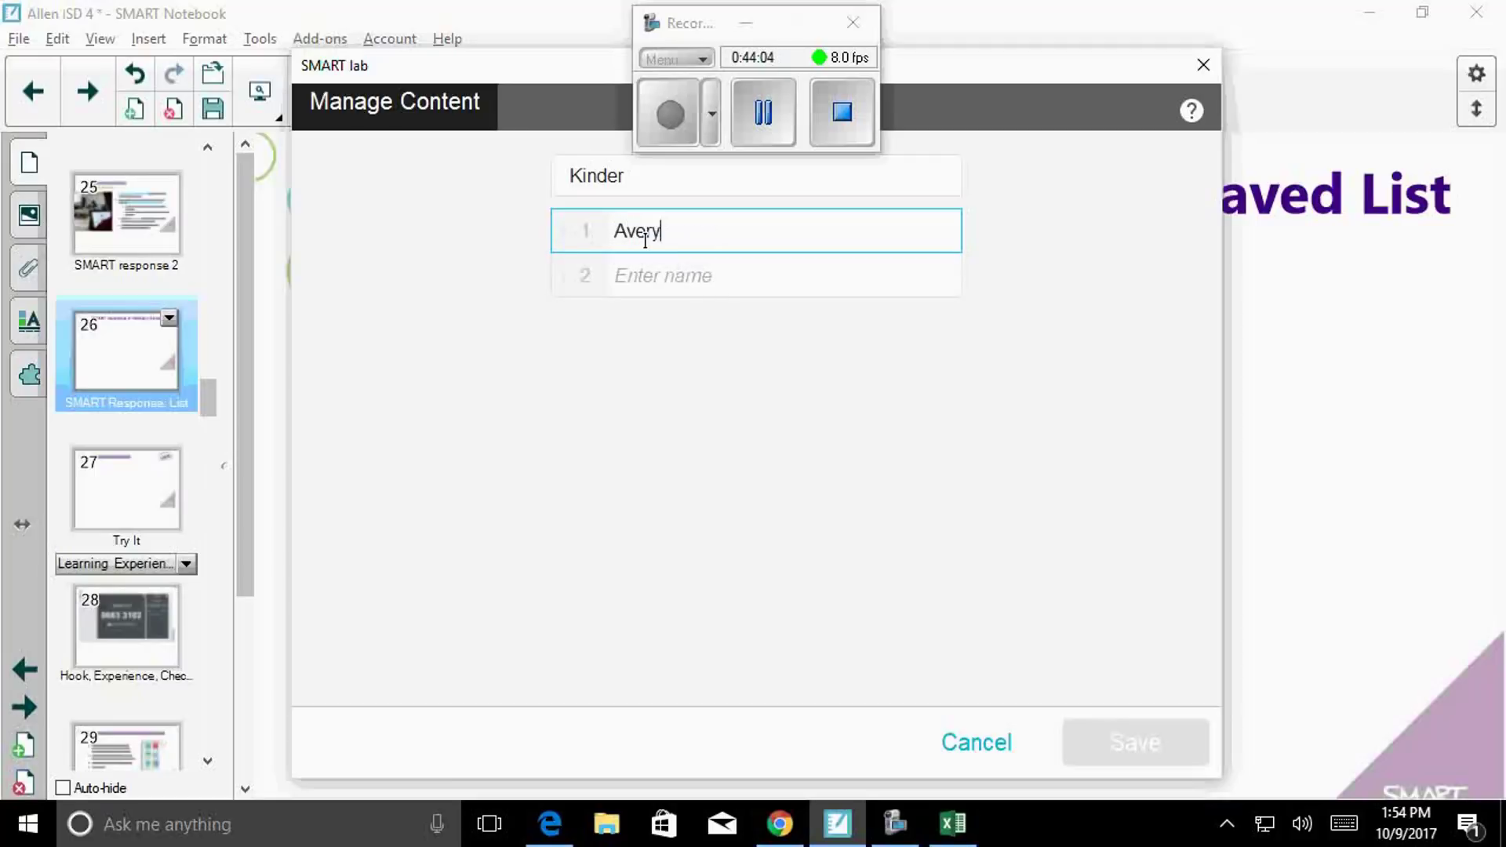
key(Return)
text(Griffin)
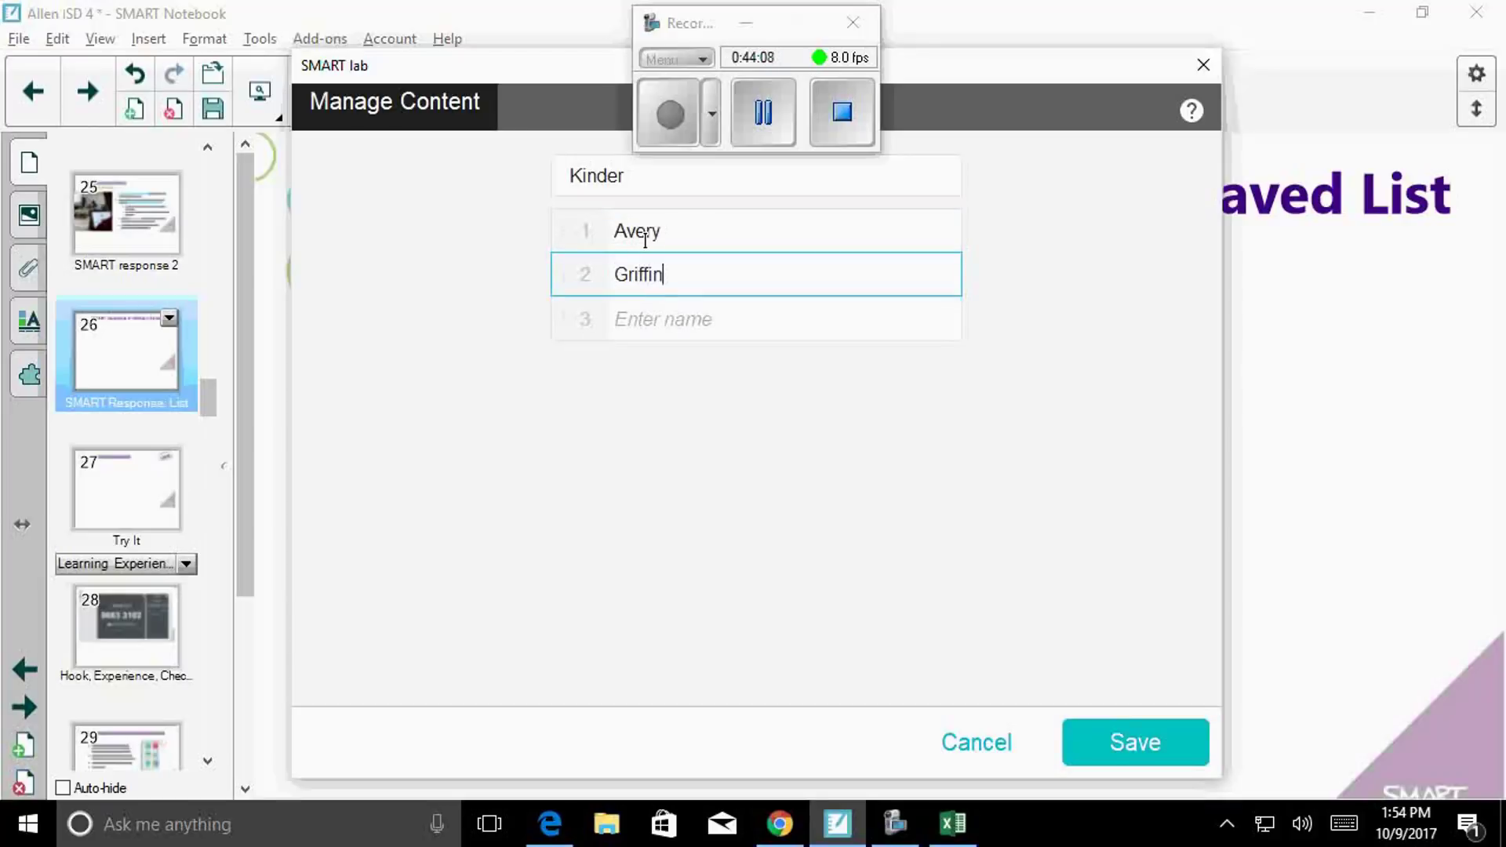
key(Return)
text(Seyler)
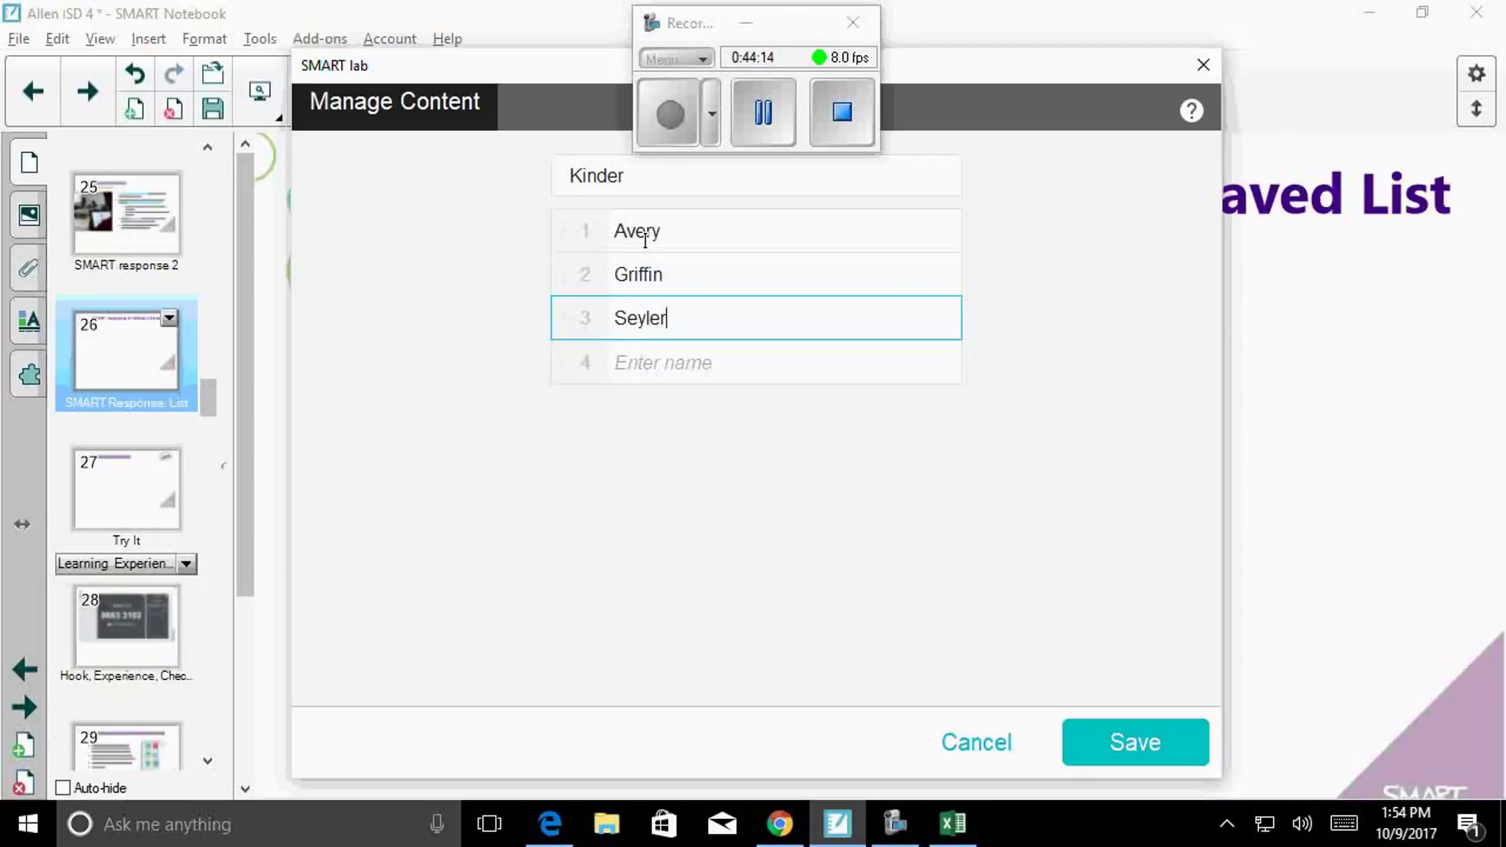
click(1125, 737)
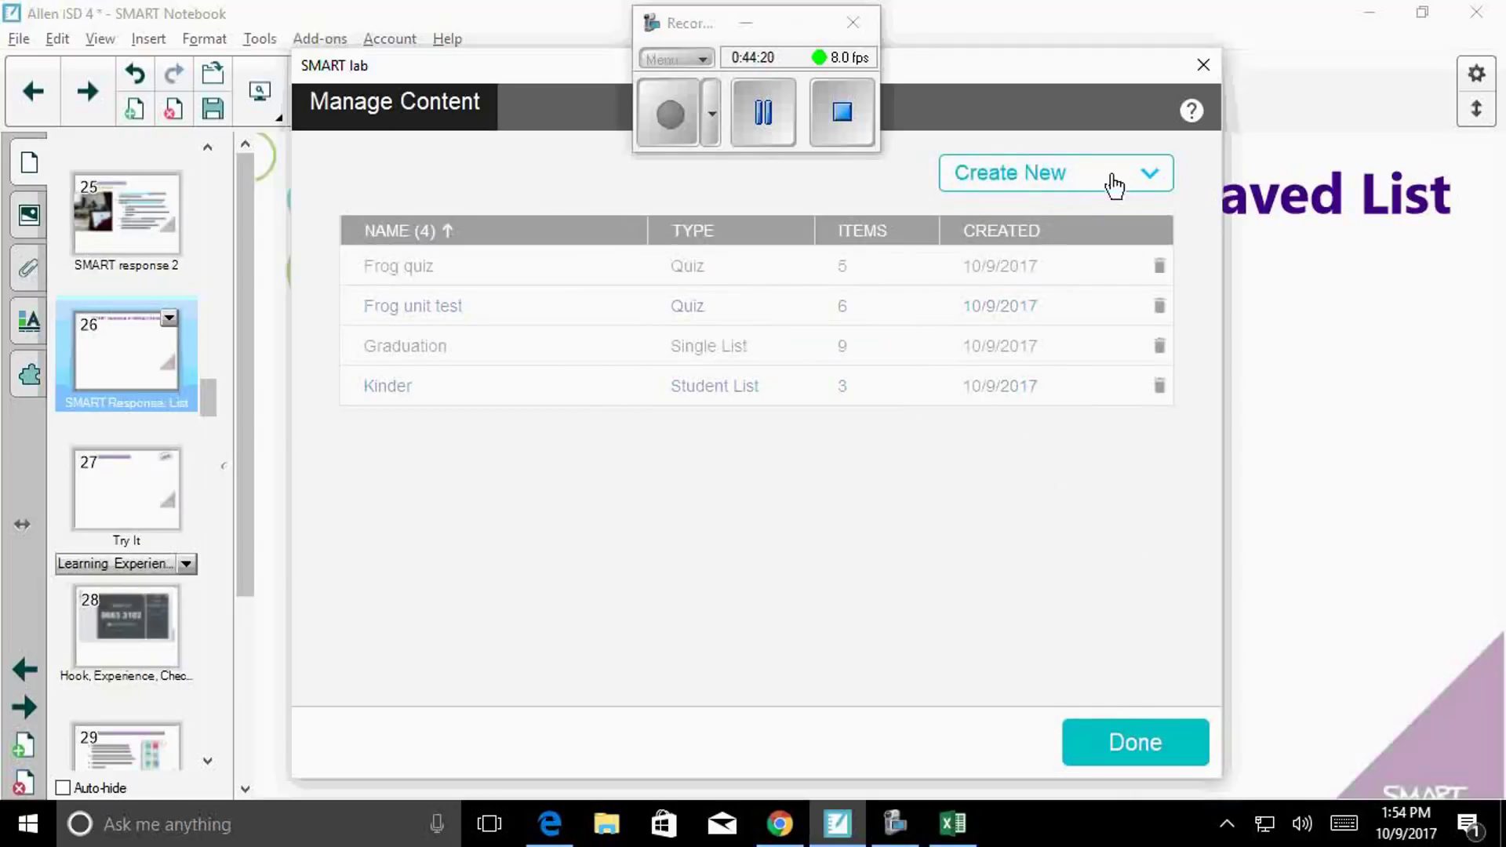
click(1207, 63)
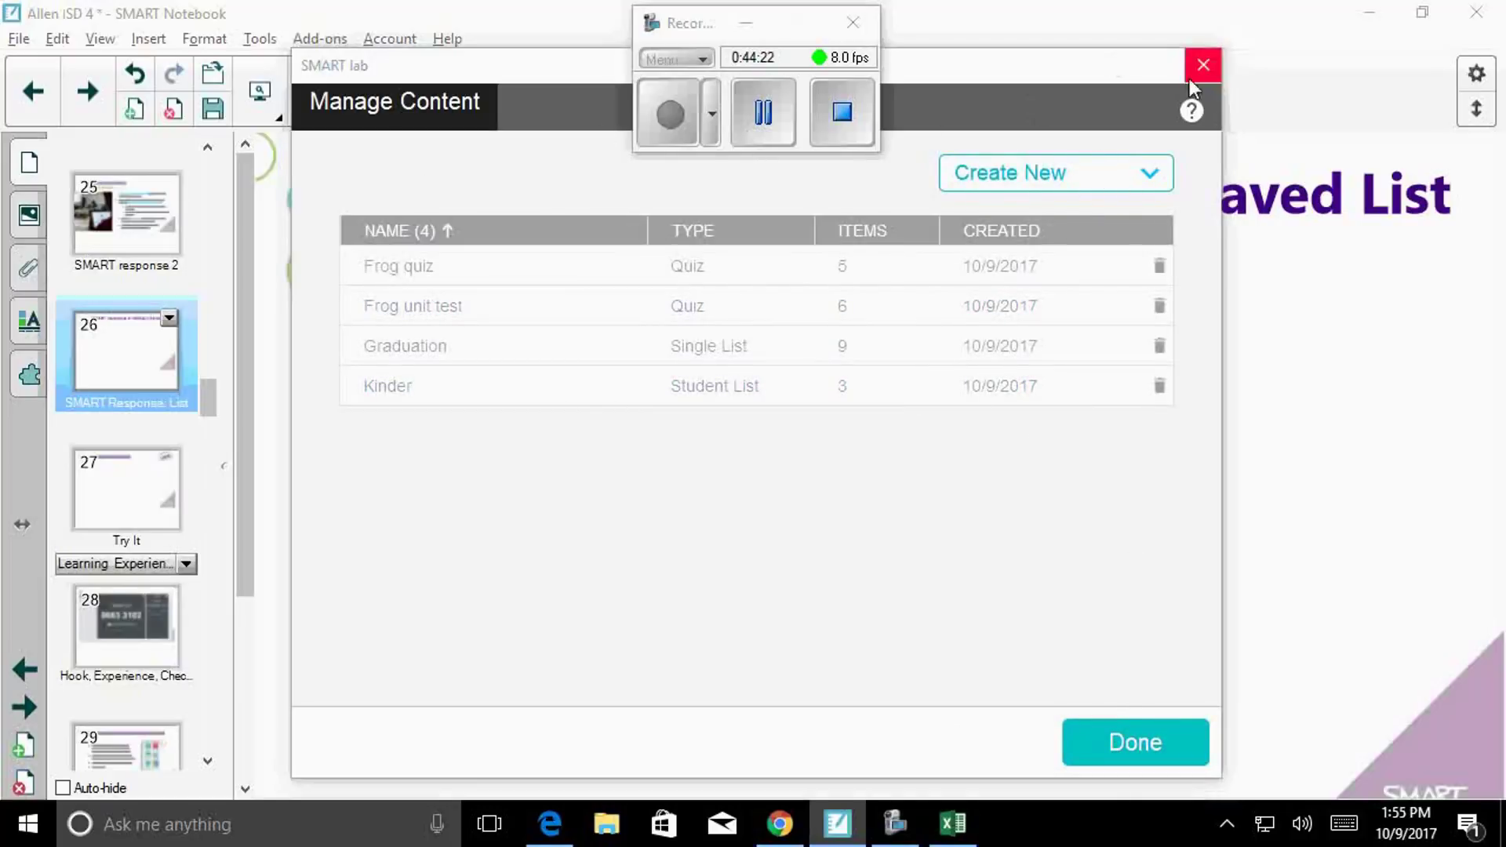
click(796, 470)
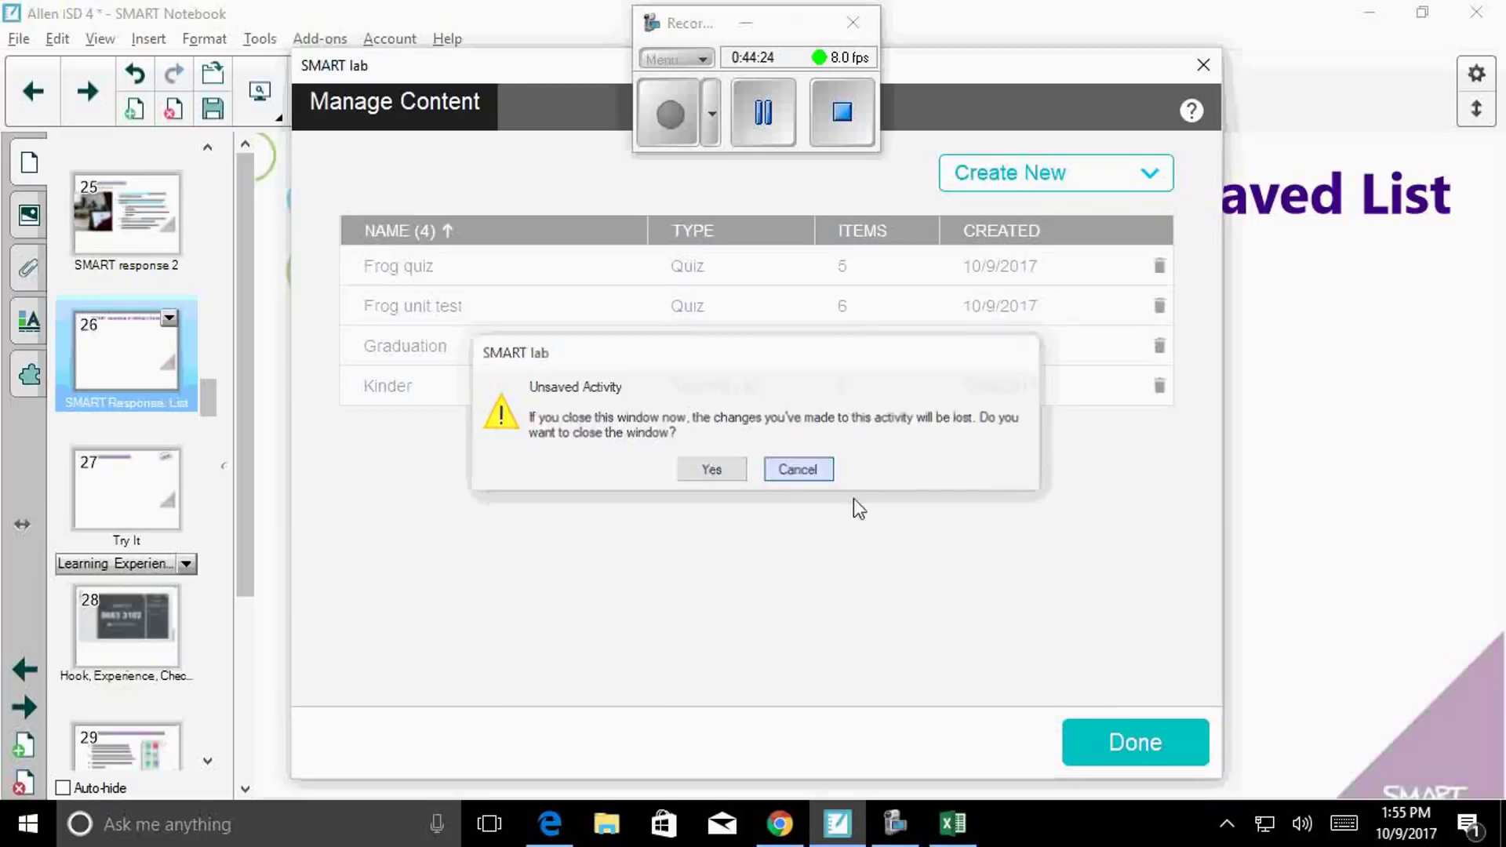
click(1180, 745)
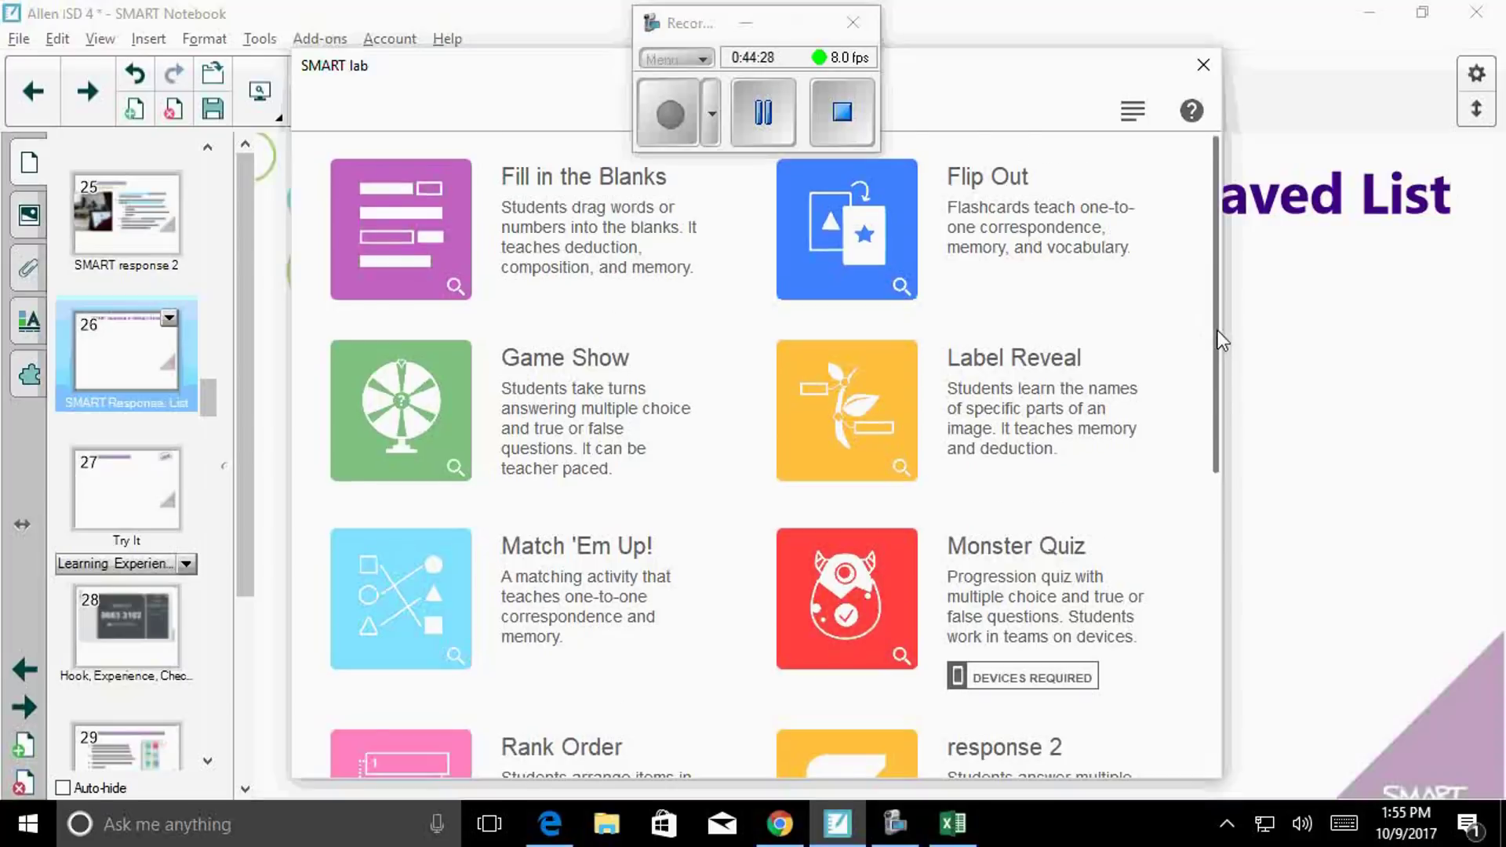
Step: Add a randomized Shout It Out! activity to page 26 with text contributions, a maximum of 3 per student and student names shown
drag(1216, 328, 1199, 530)
click(541, 598)
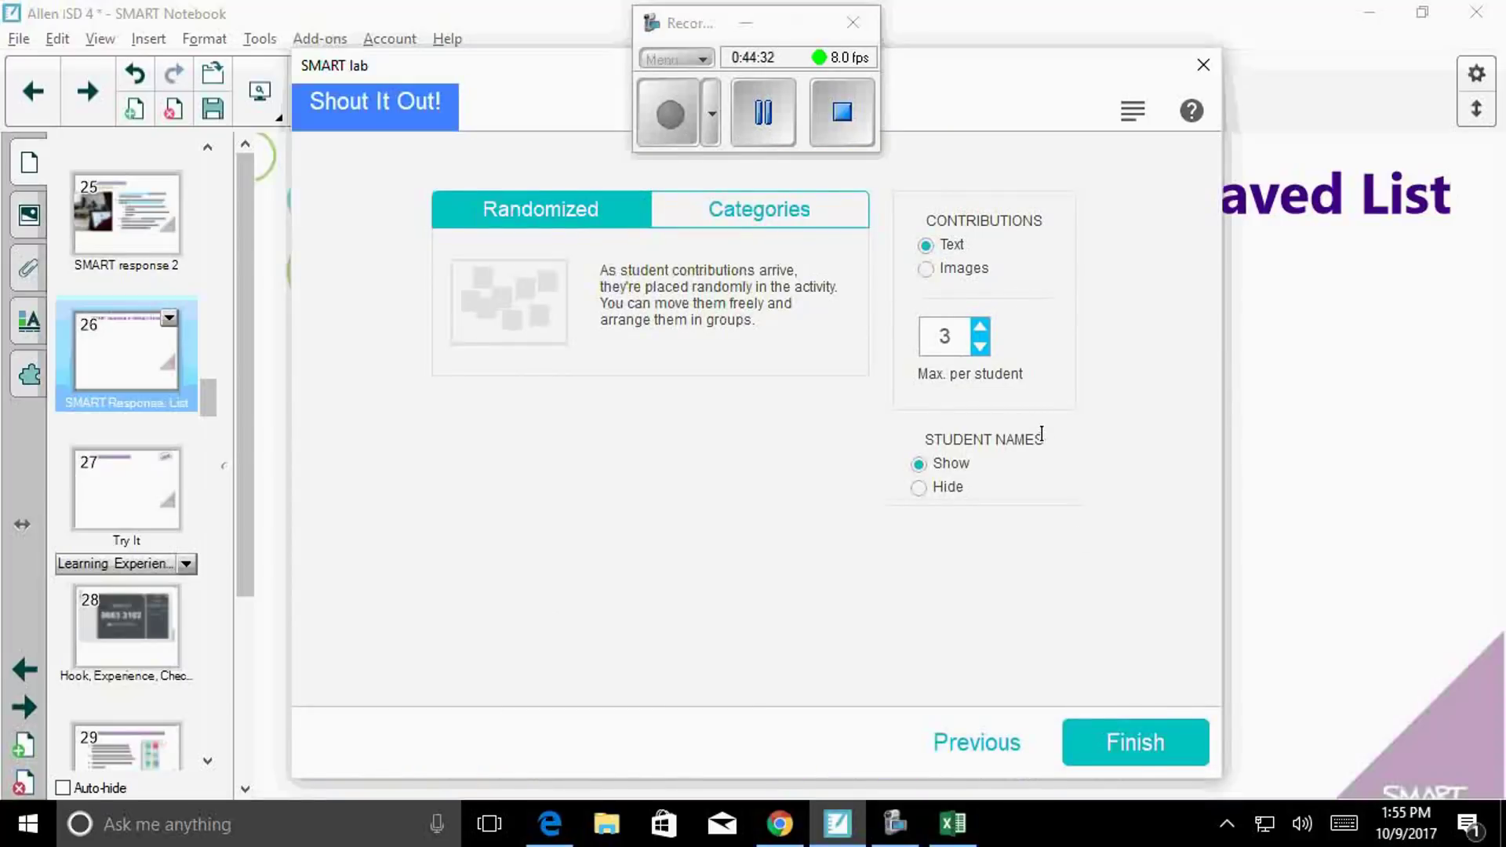
click(1133, 745)
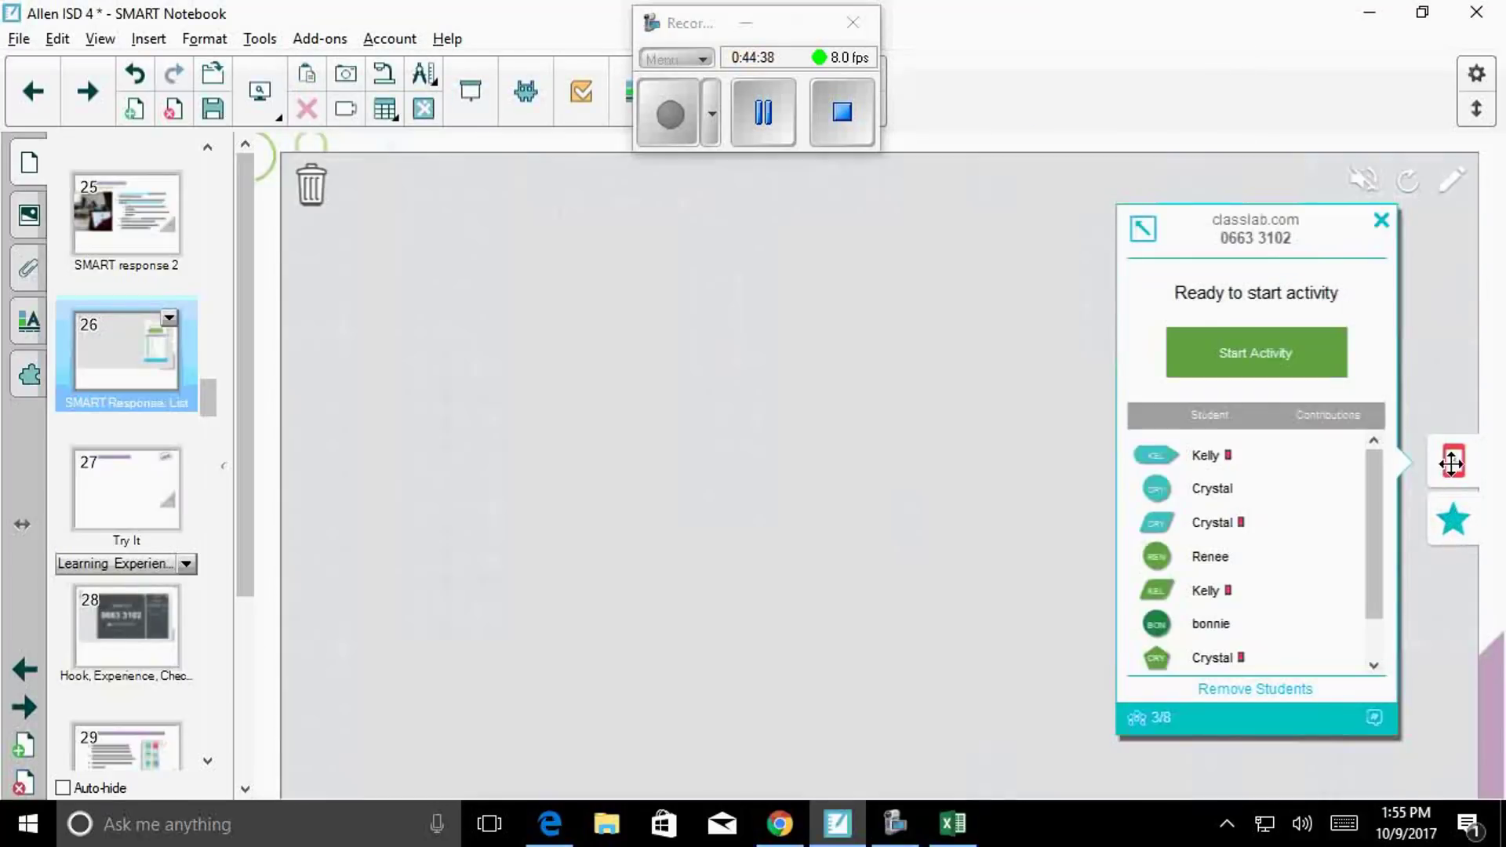
Step: Add the Randomizer game element to the activity on page 26 and set it to randomize students from the Kinder list
click(1452, 519)
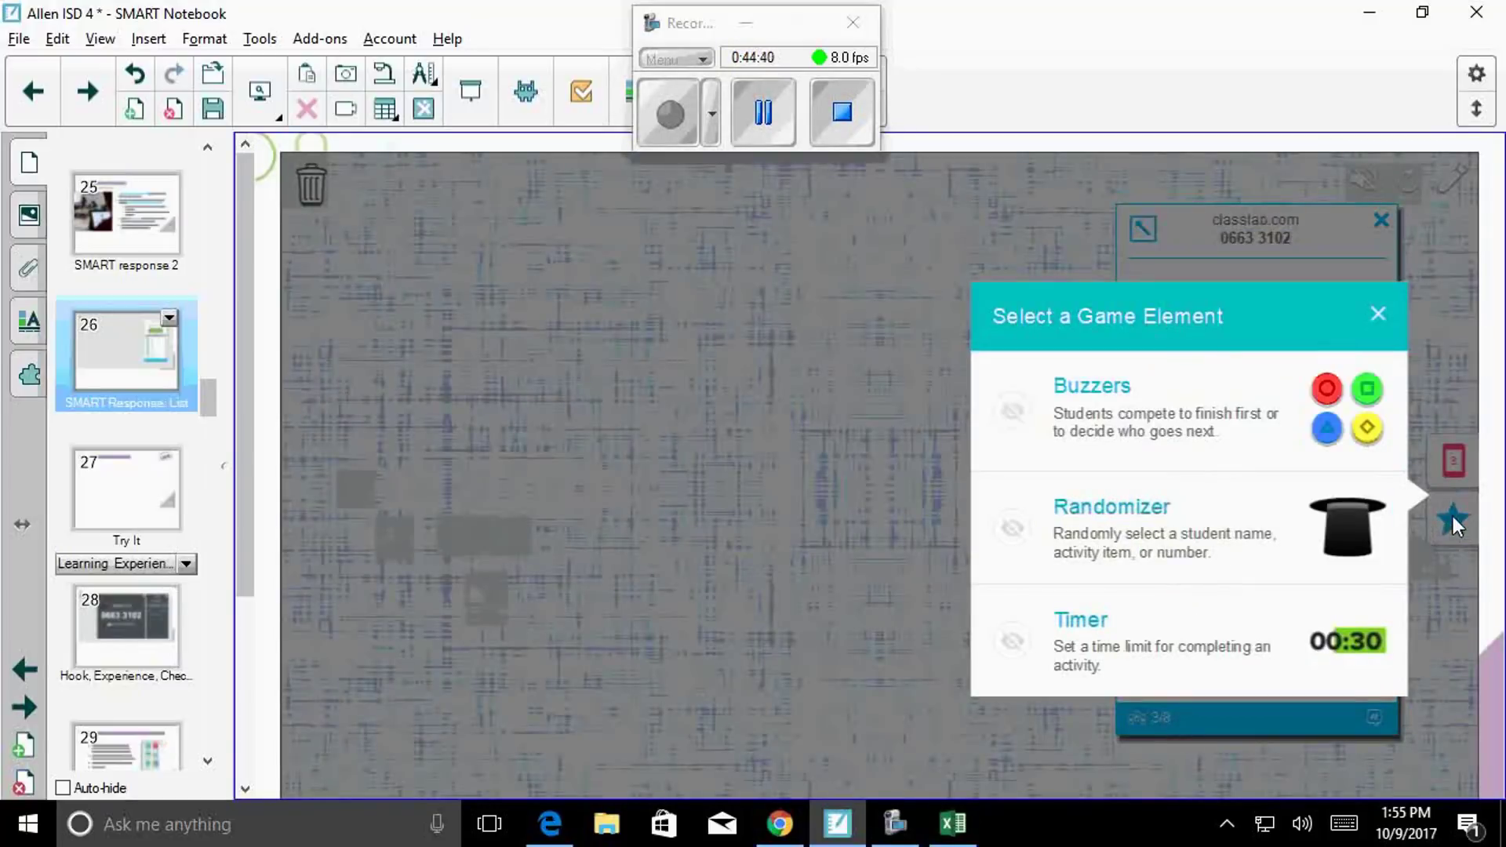
click(1126, 508)
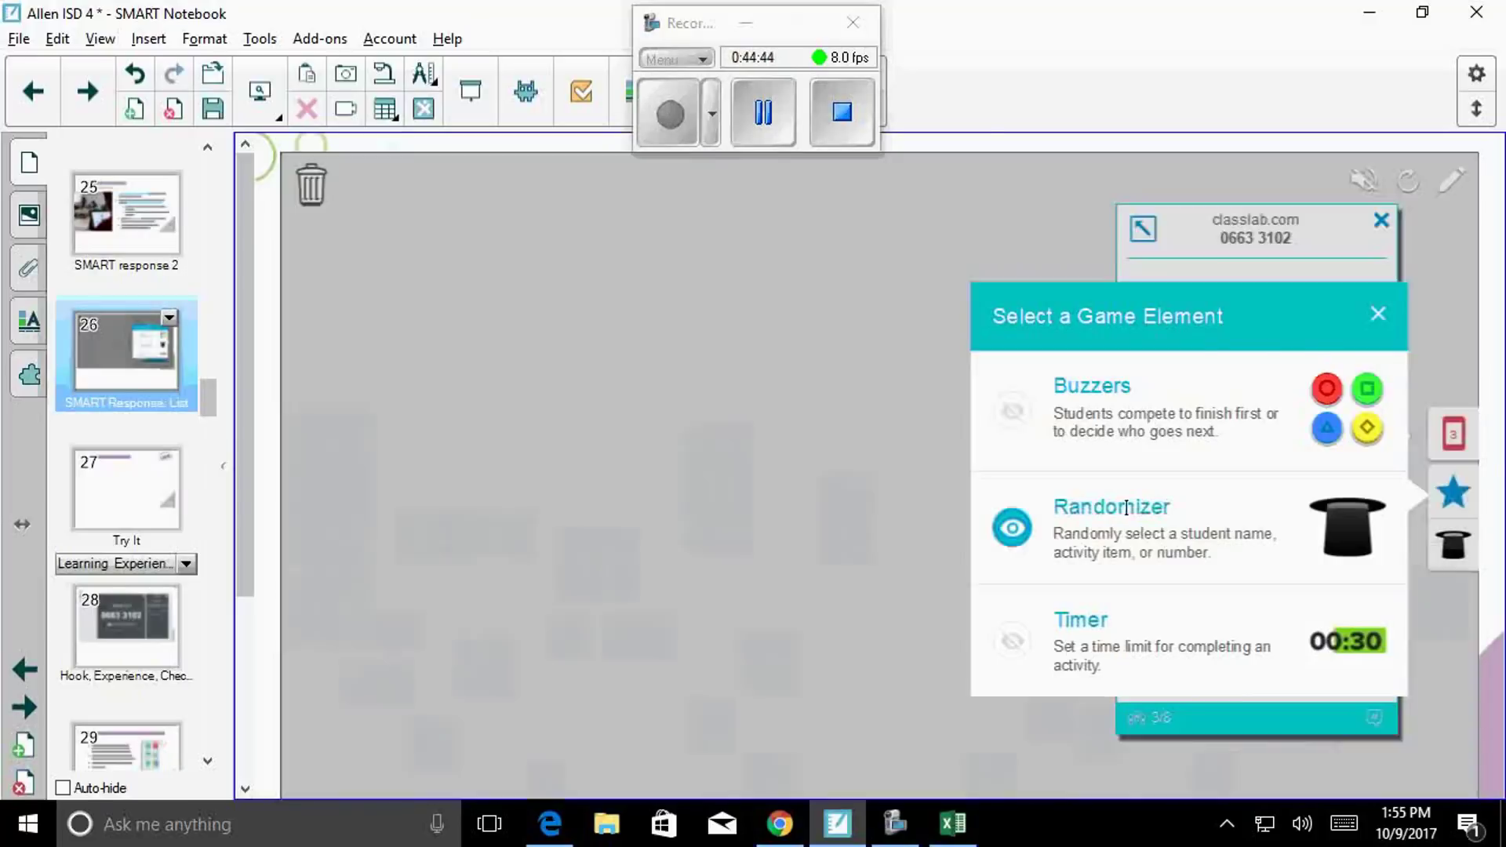
click(1452, 545)
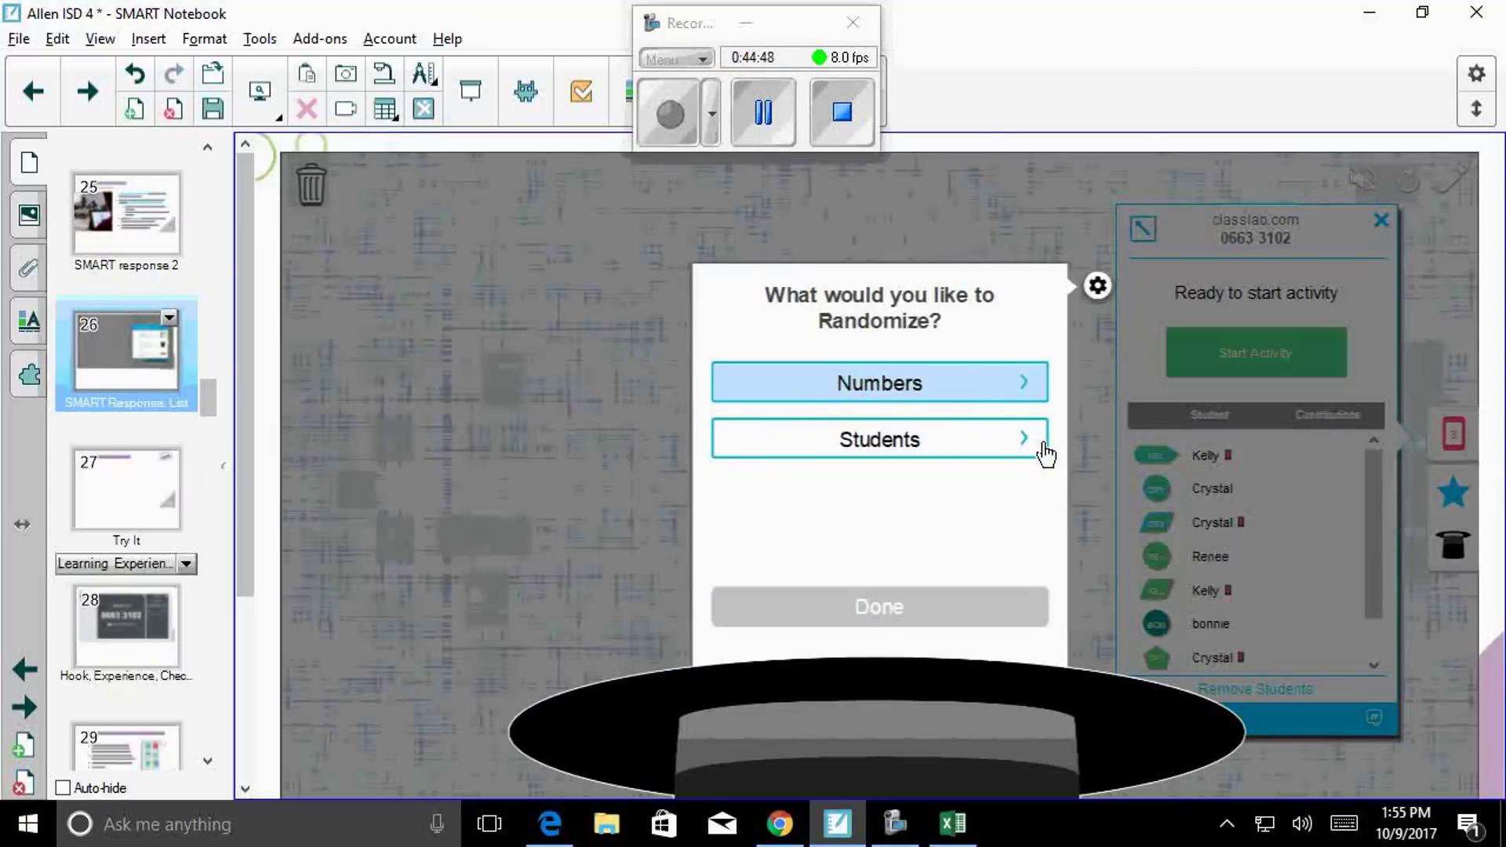
click(1025, 438)
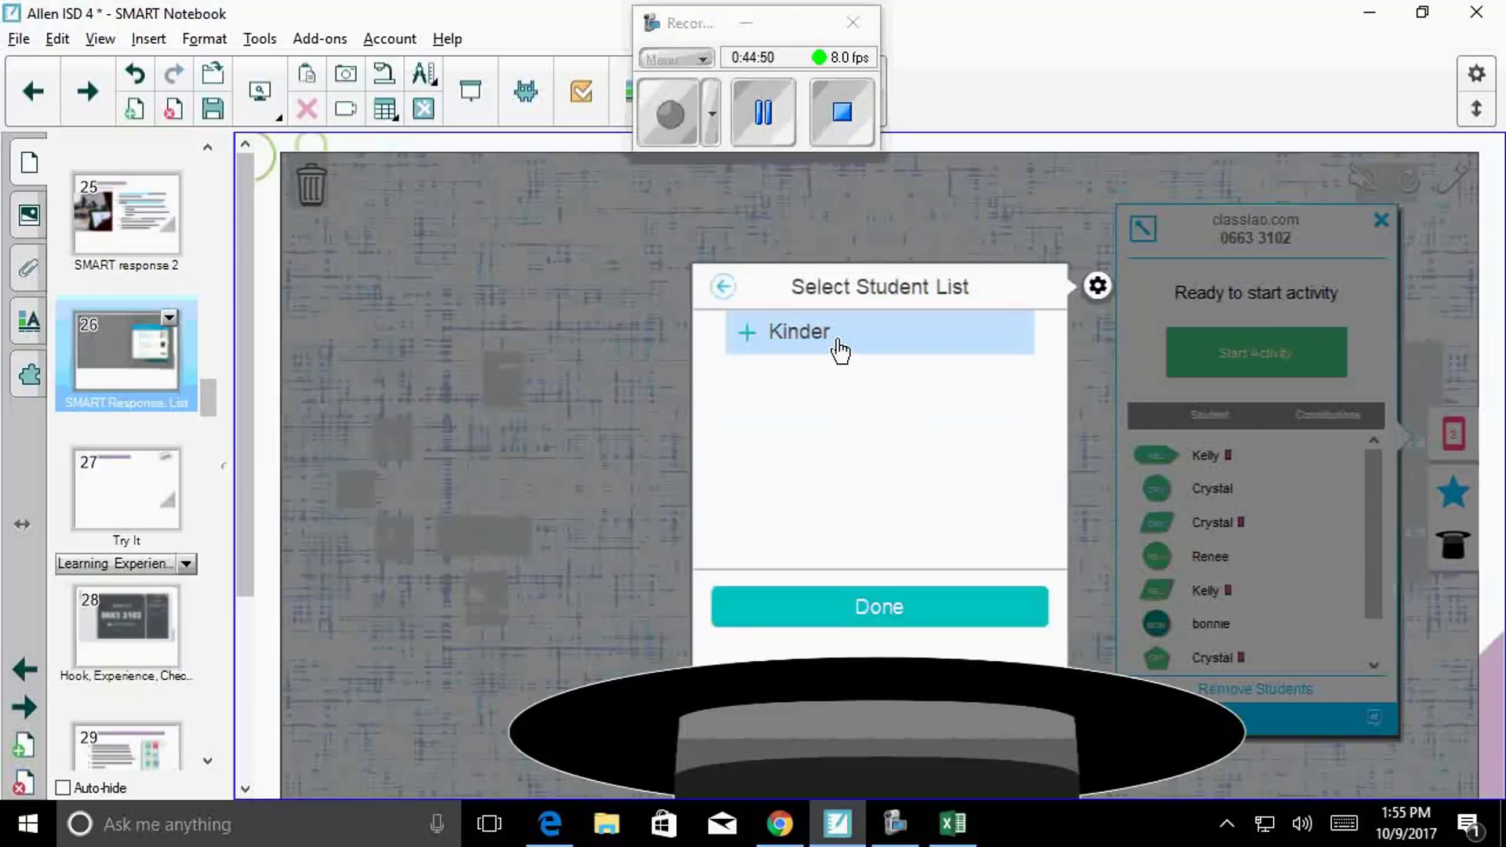
click(840, 351)
click(907, 610)
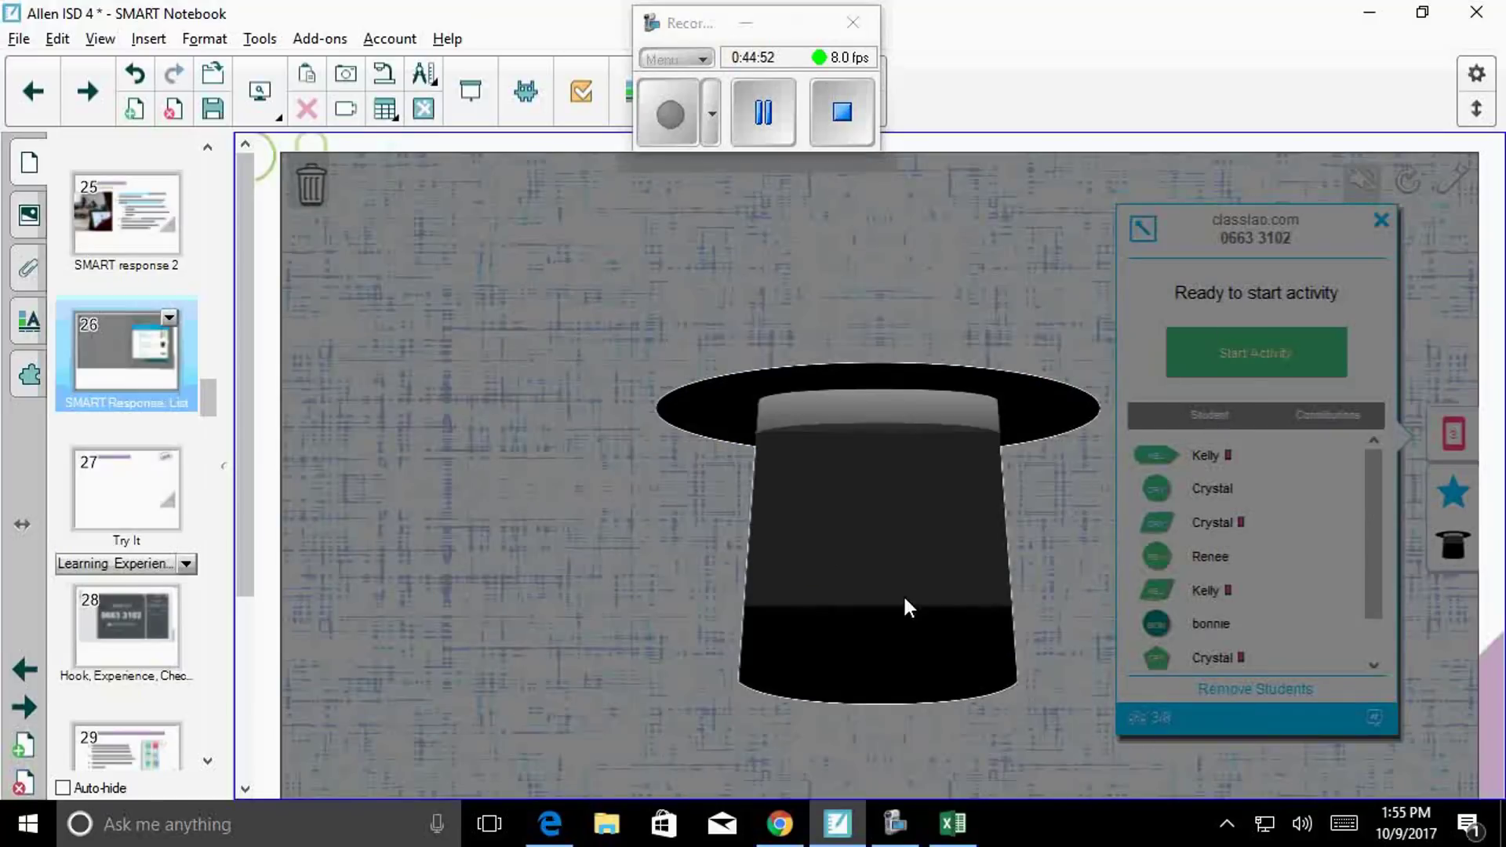
Step: Draw a random student from the hat, pick again and dismiss the result
click(855, 528)
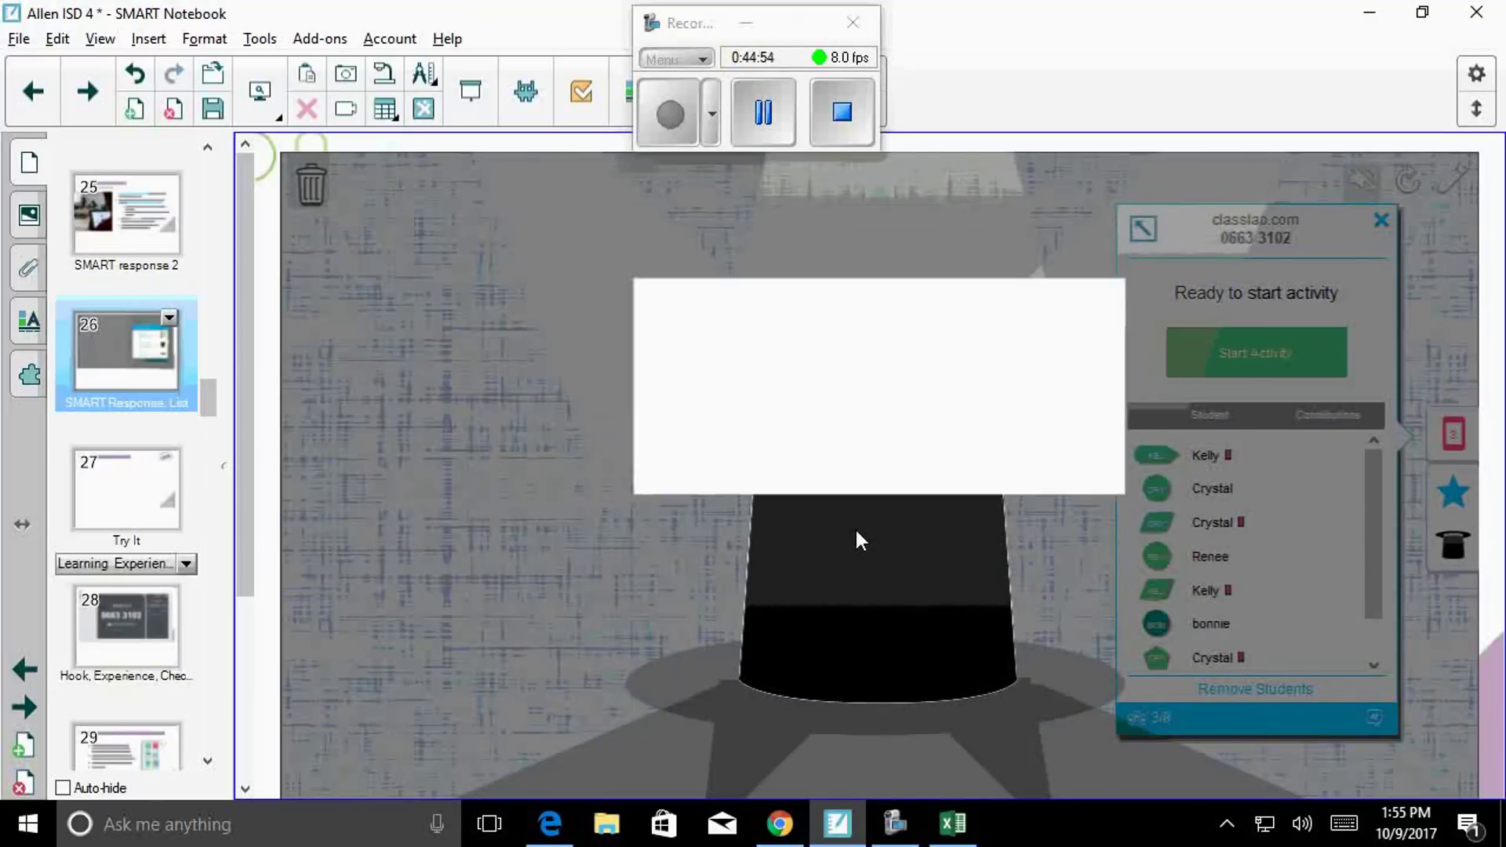
click(776, 639)
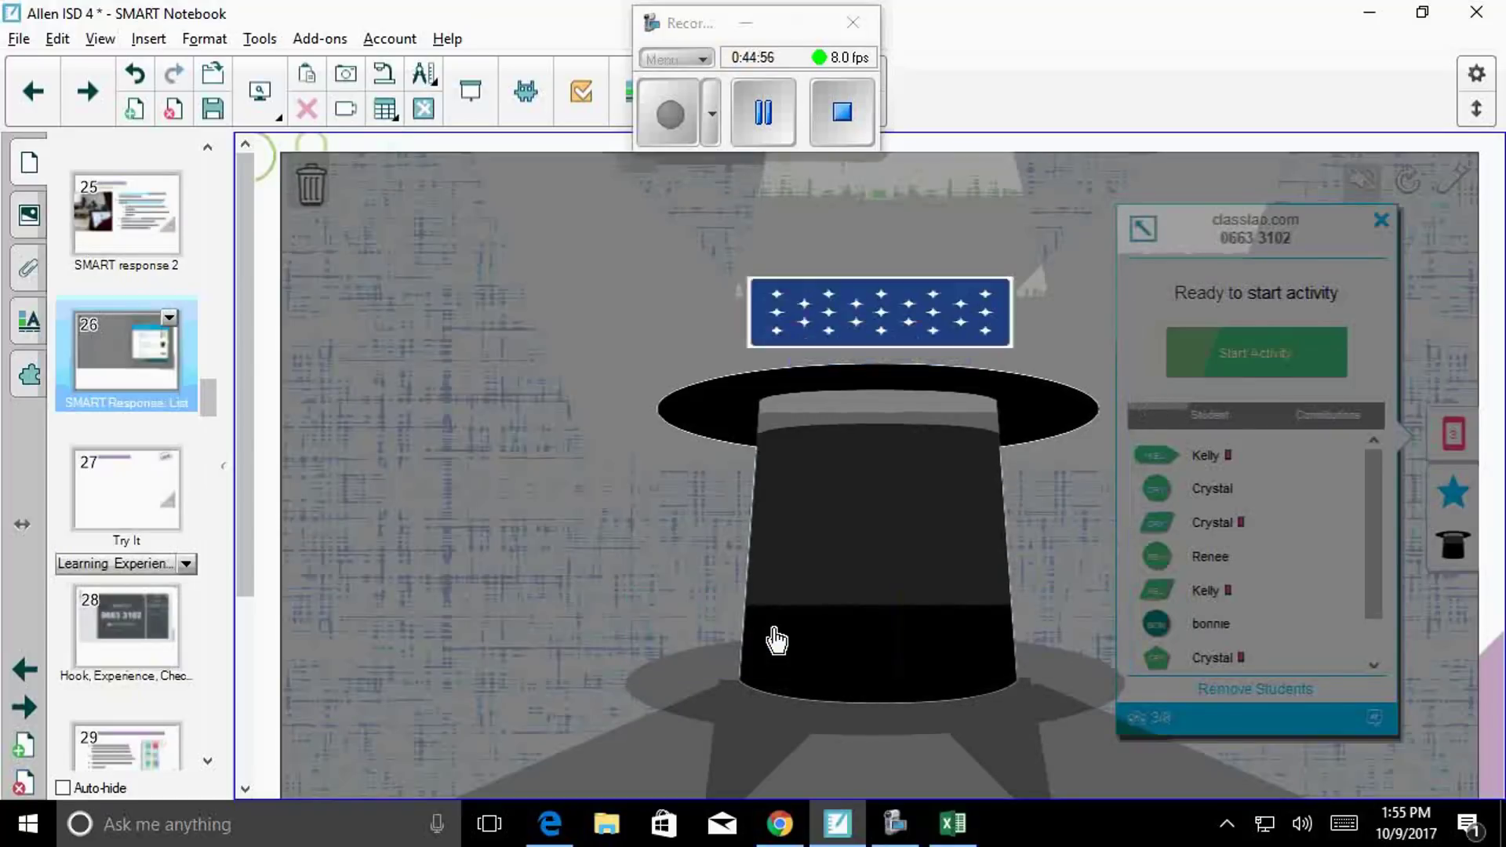
click(988, 639)
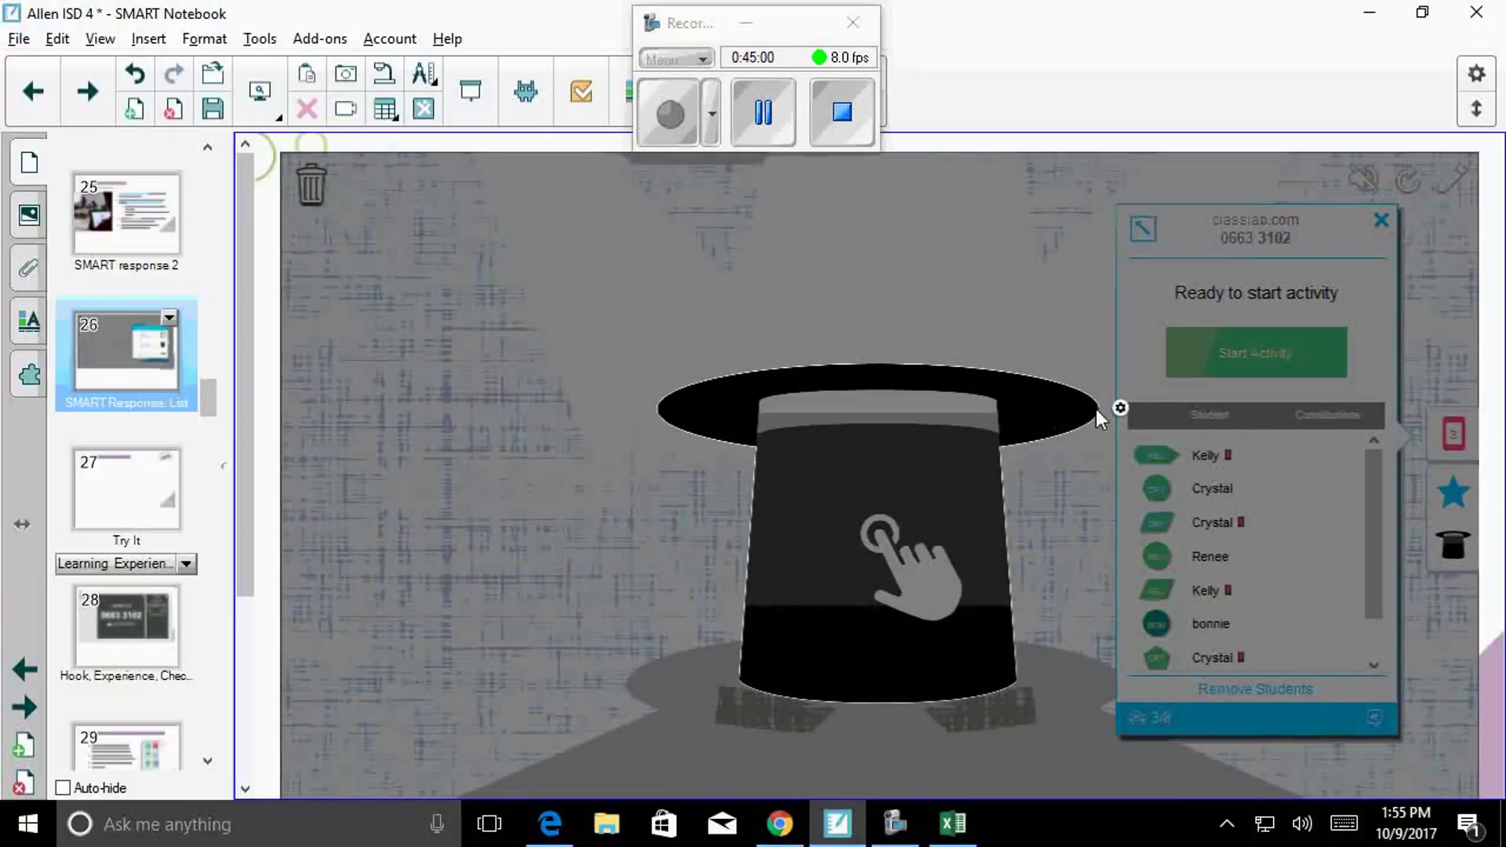
Step: Switch the Randomizer from students to numbers with the value 22, draw a number and pick again
click(1121, 408)
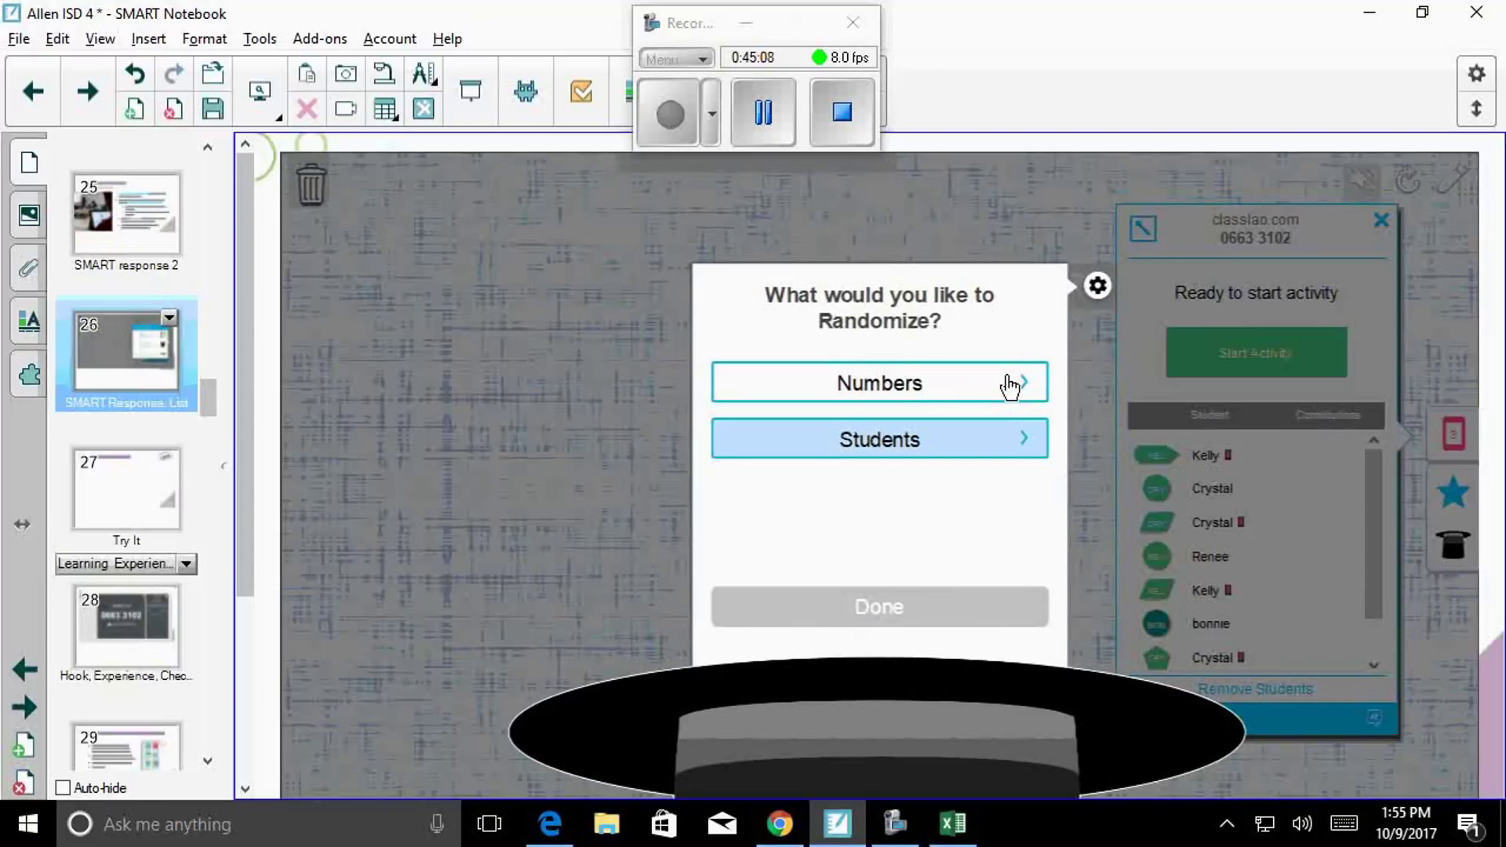
click(1009, 386)
click(855, 505)
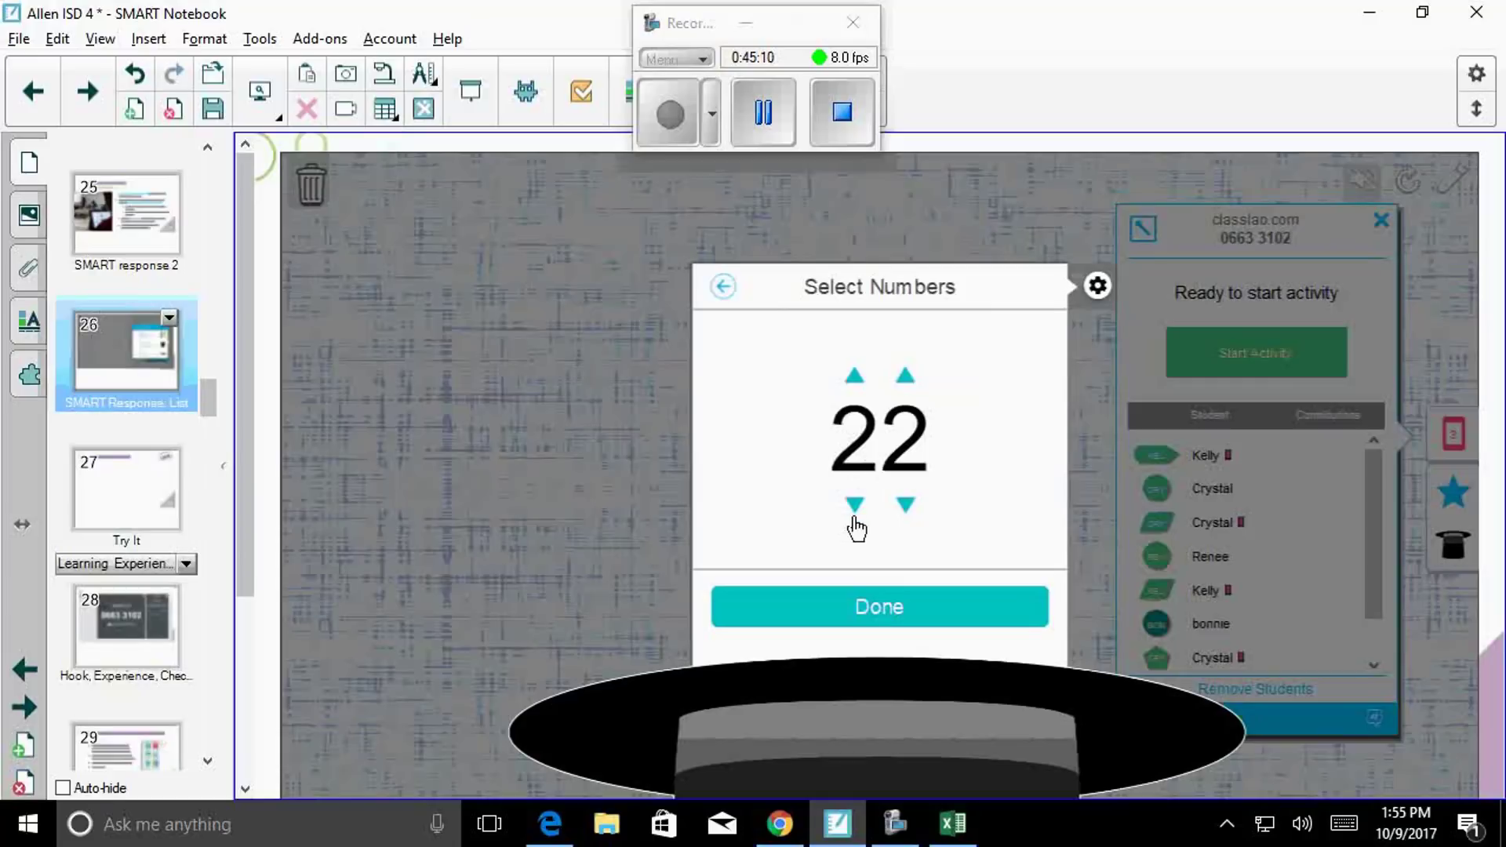
click(880, 606)
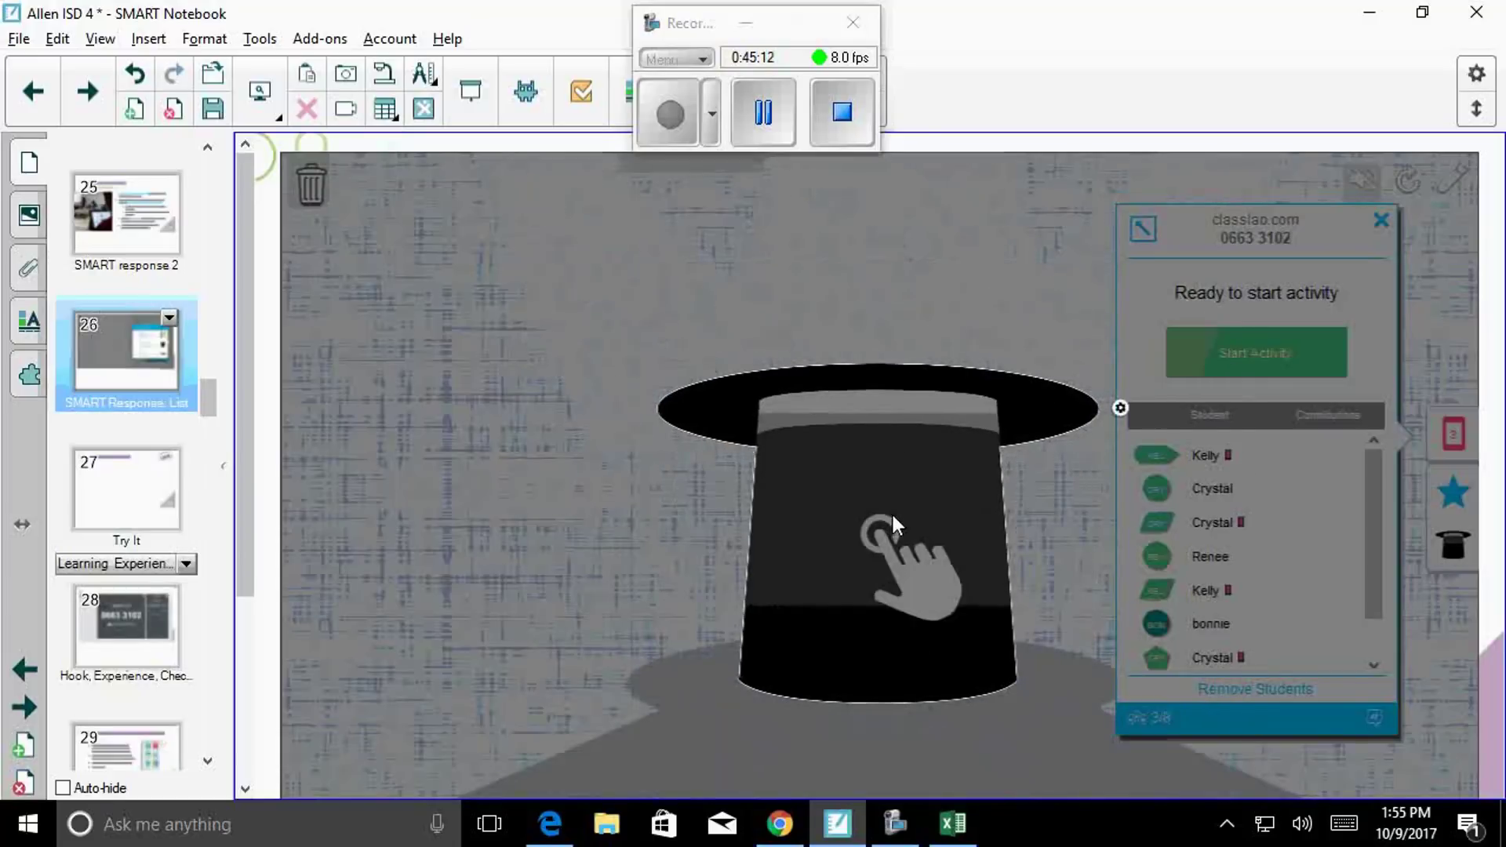
click(893, 510)
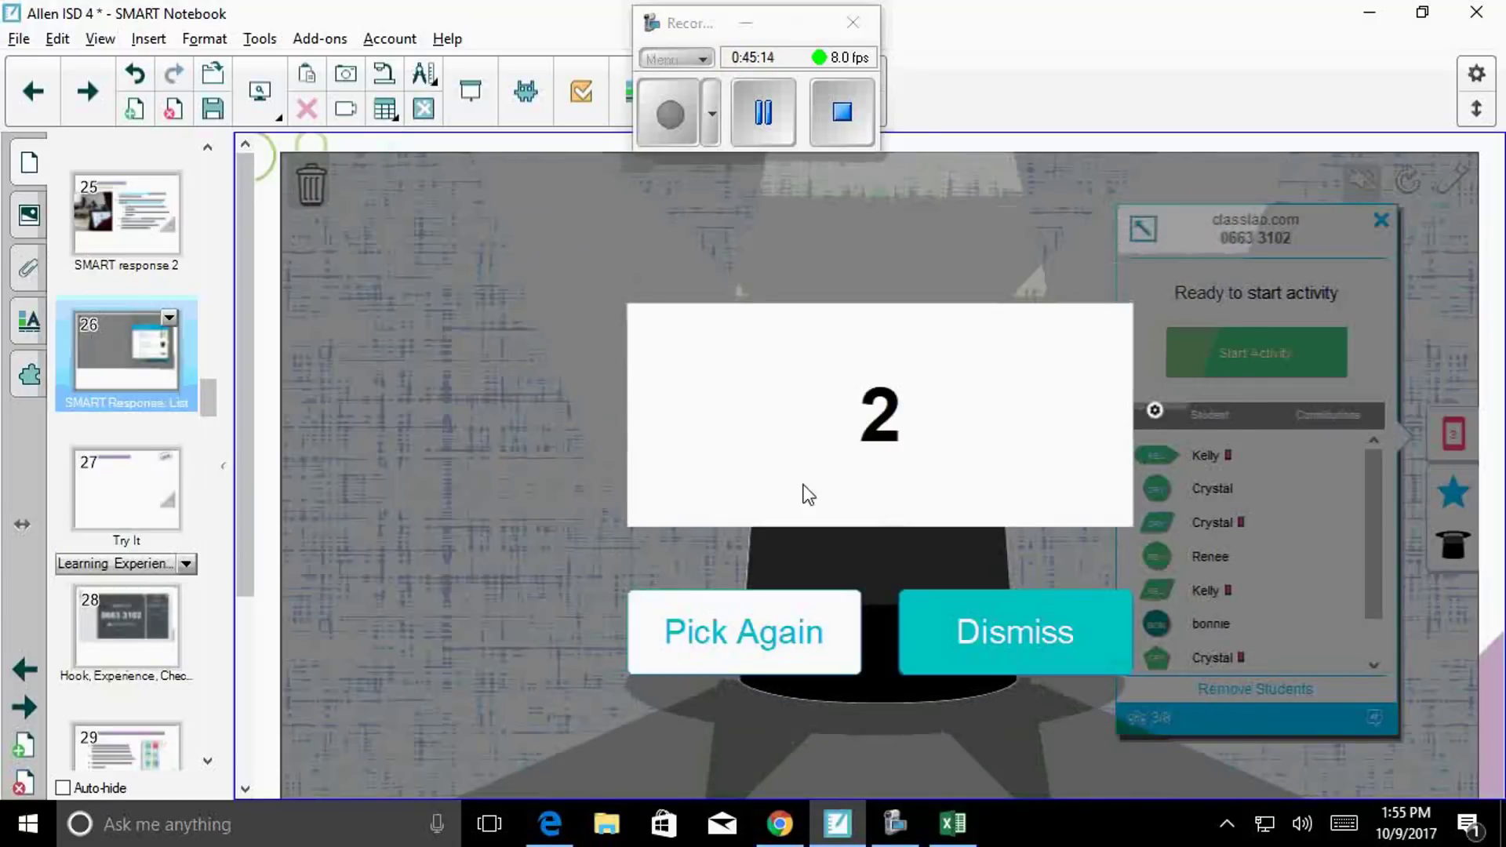
click(801, 639)
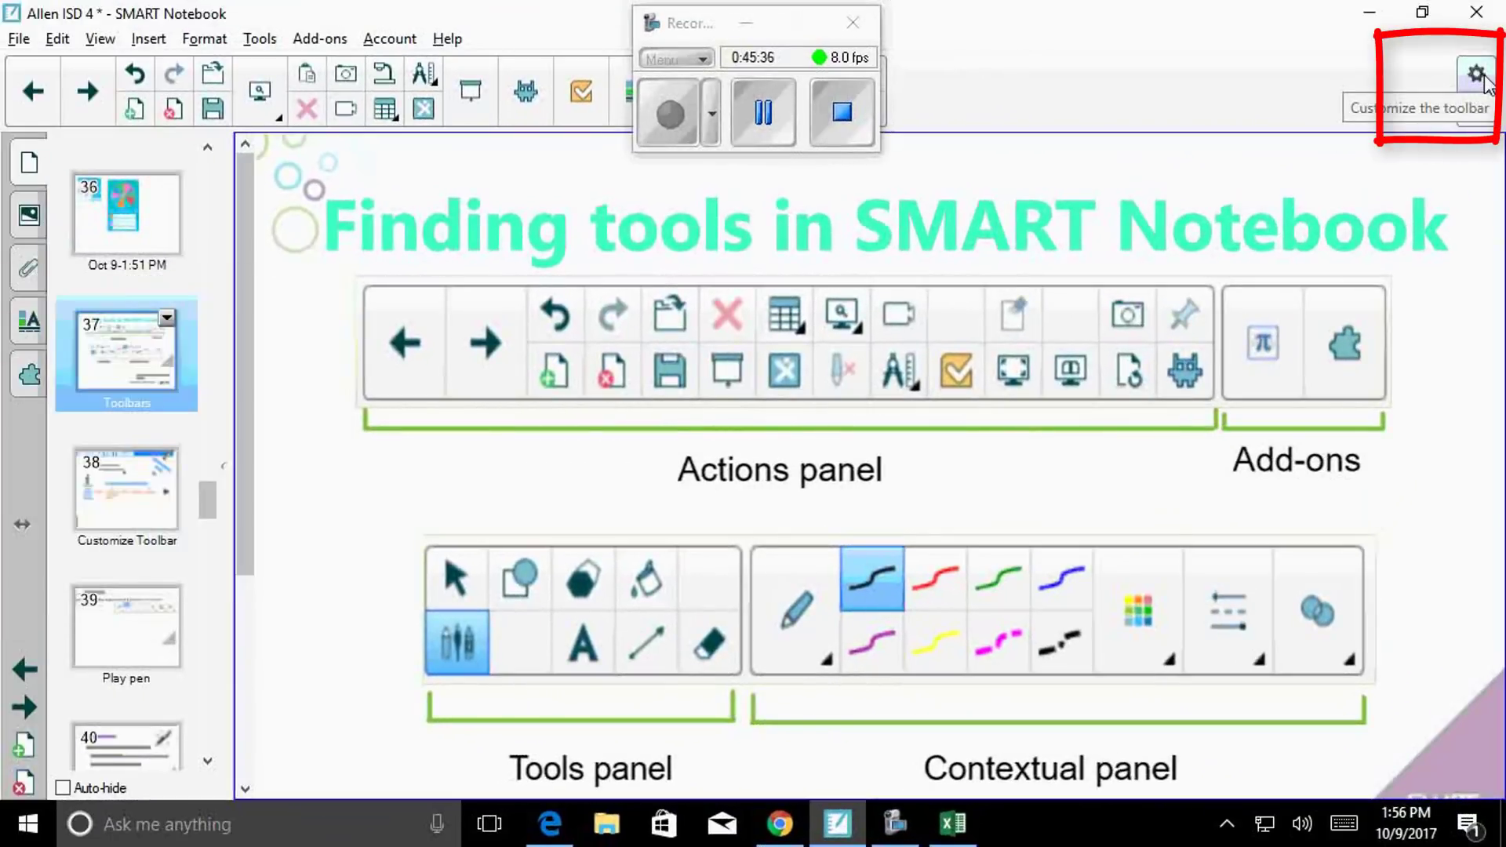
Step: Customize the toolbar by adding Clear Ink at the end of its actions, and show the available Add-ons and Tools items
click(1477, 75)
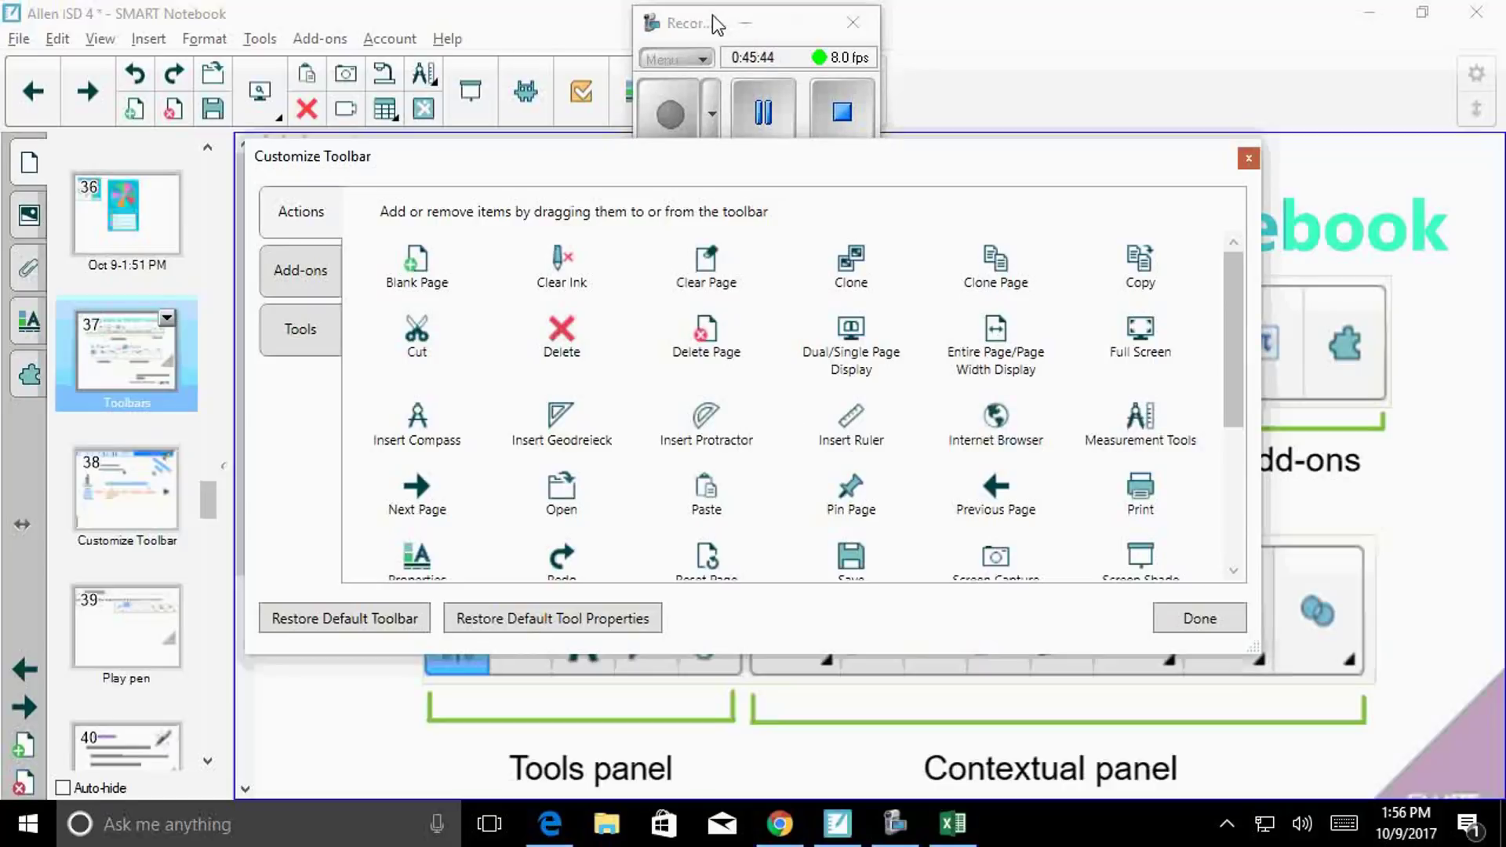
drag(712, 24, 1247, 46)
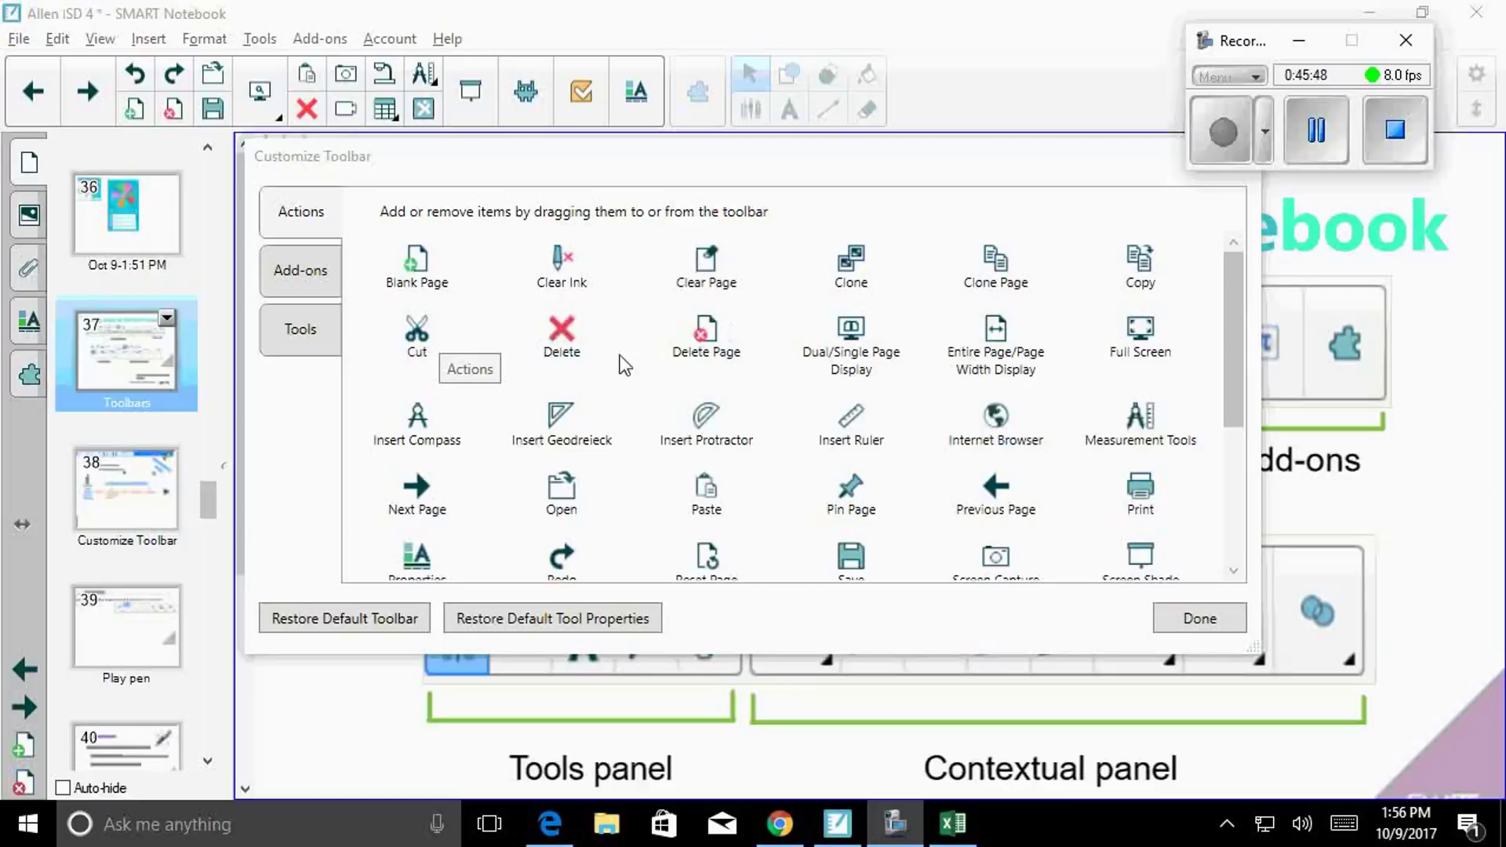
mouse_move(557, 271)
mouse_down()
mouse_move(549, 187)
mouse_move(506, 133)
mouse_up()
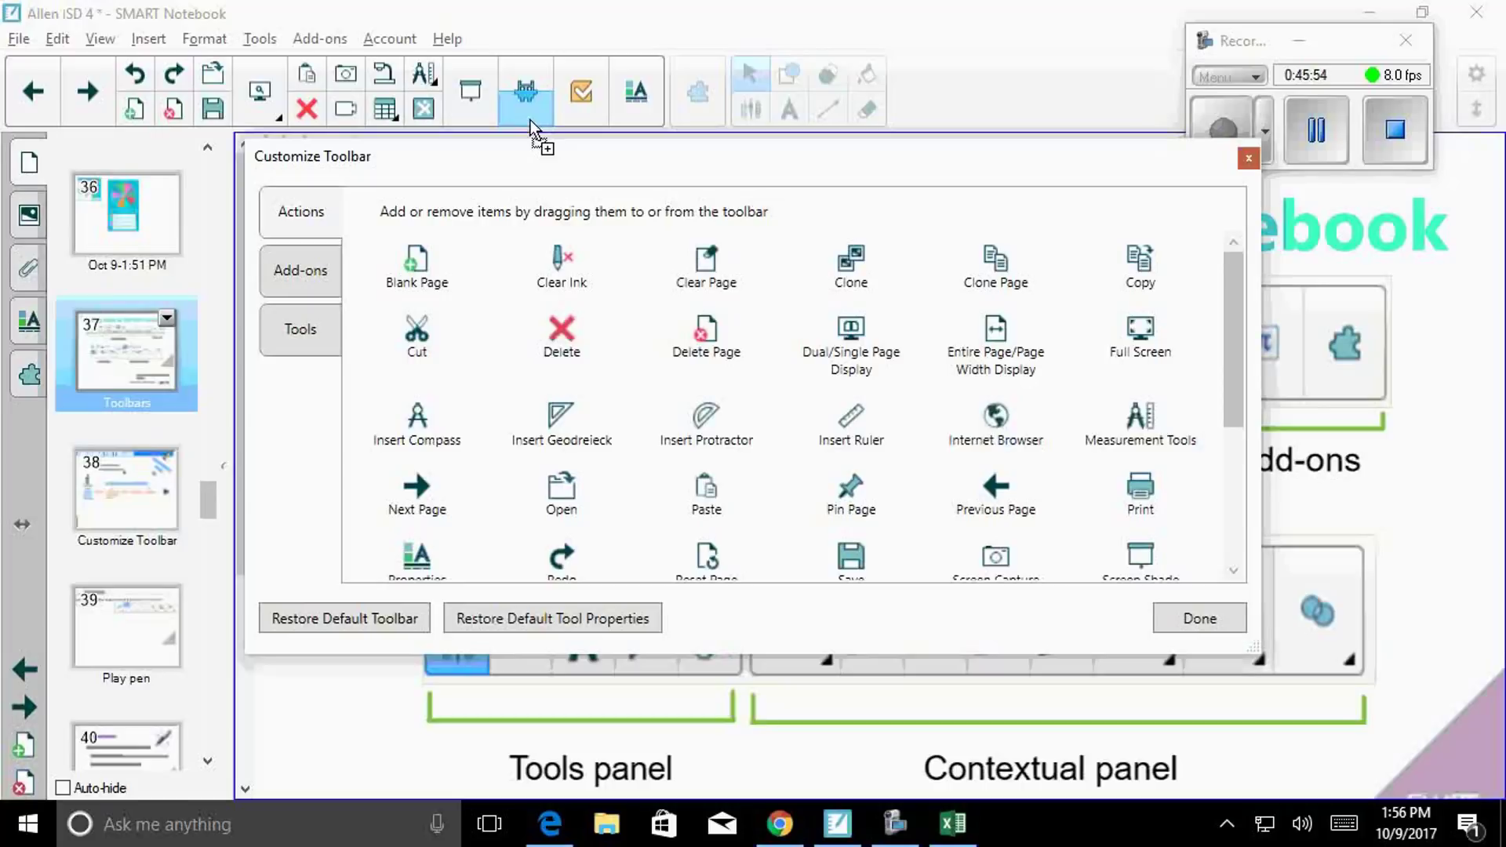
mouse_move(530, 121)
mouse_down()
mouse_move(666, 137)
mouse_move(662, 124)
mouse_up()
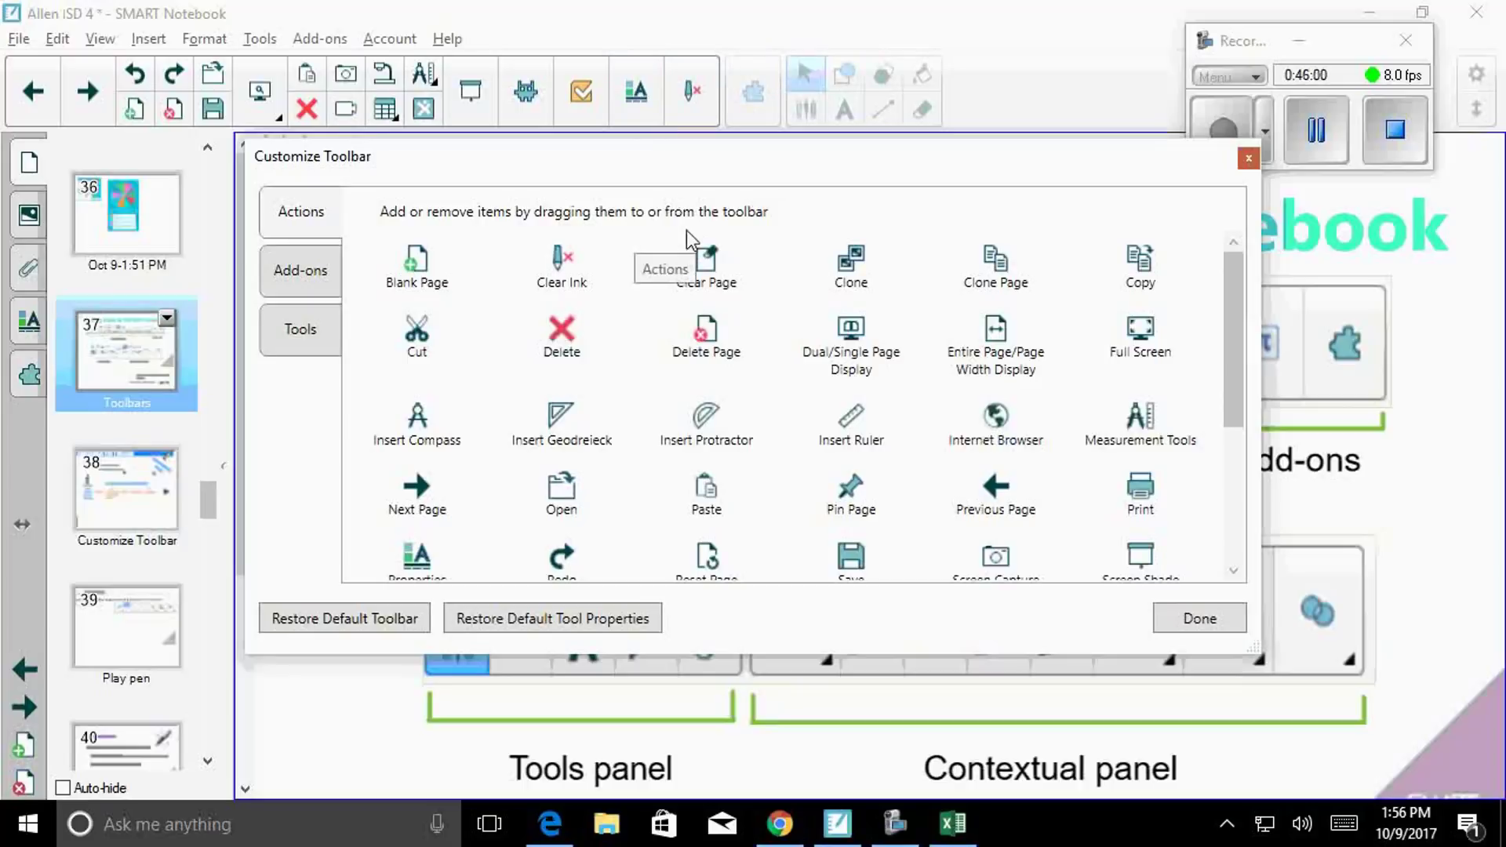
click(312, 275)
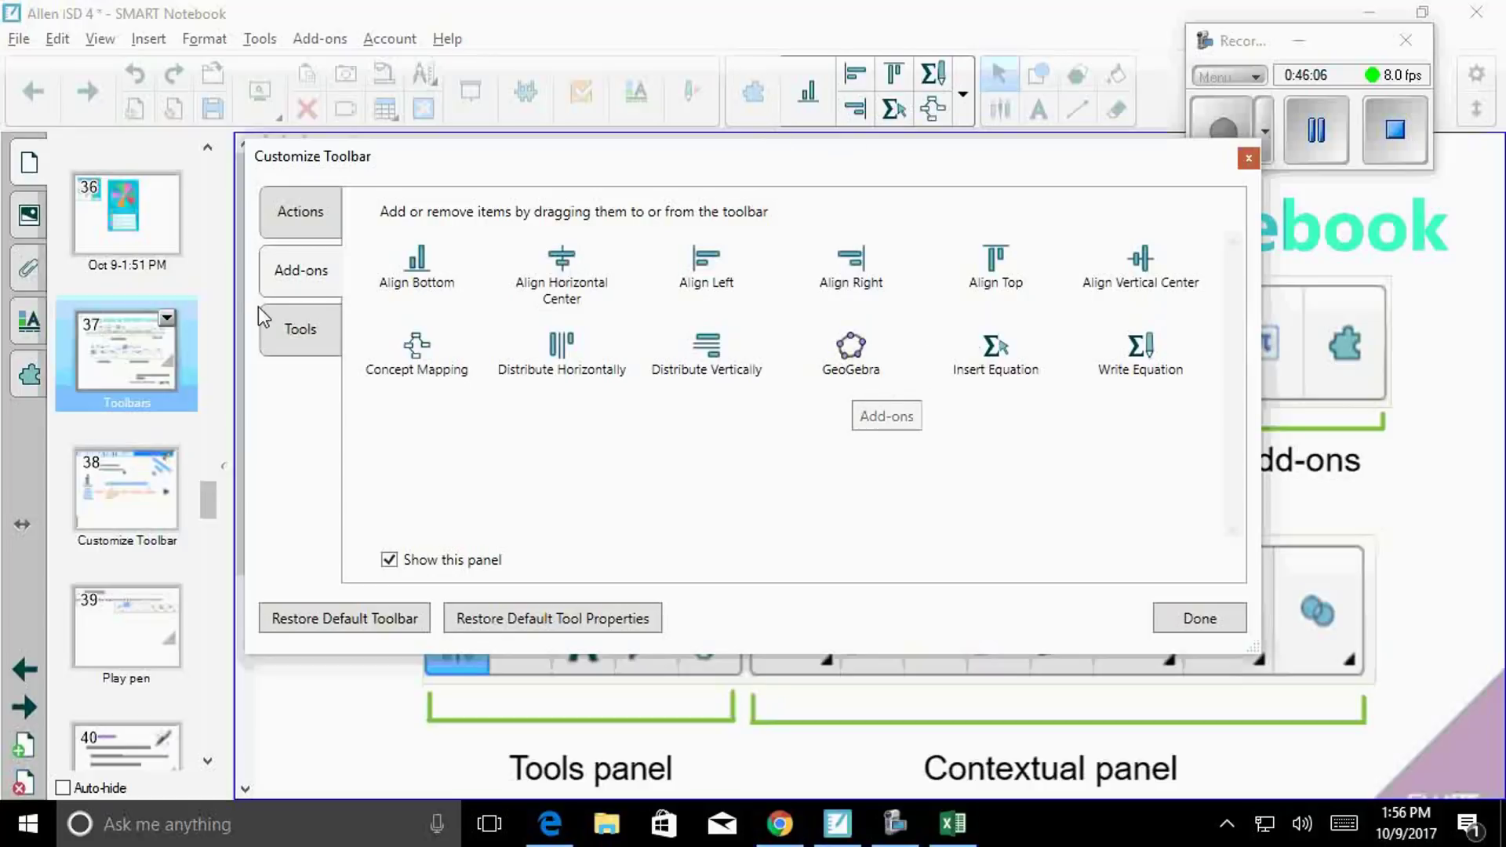
click(273, 334)
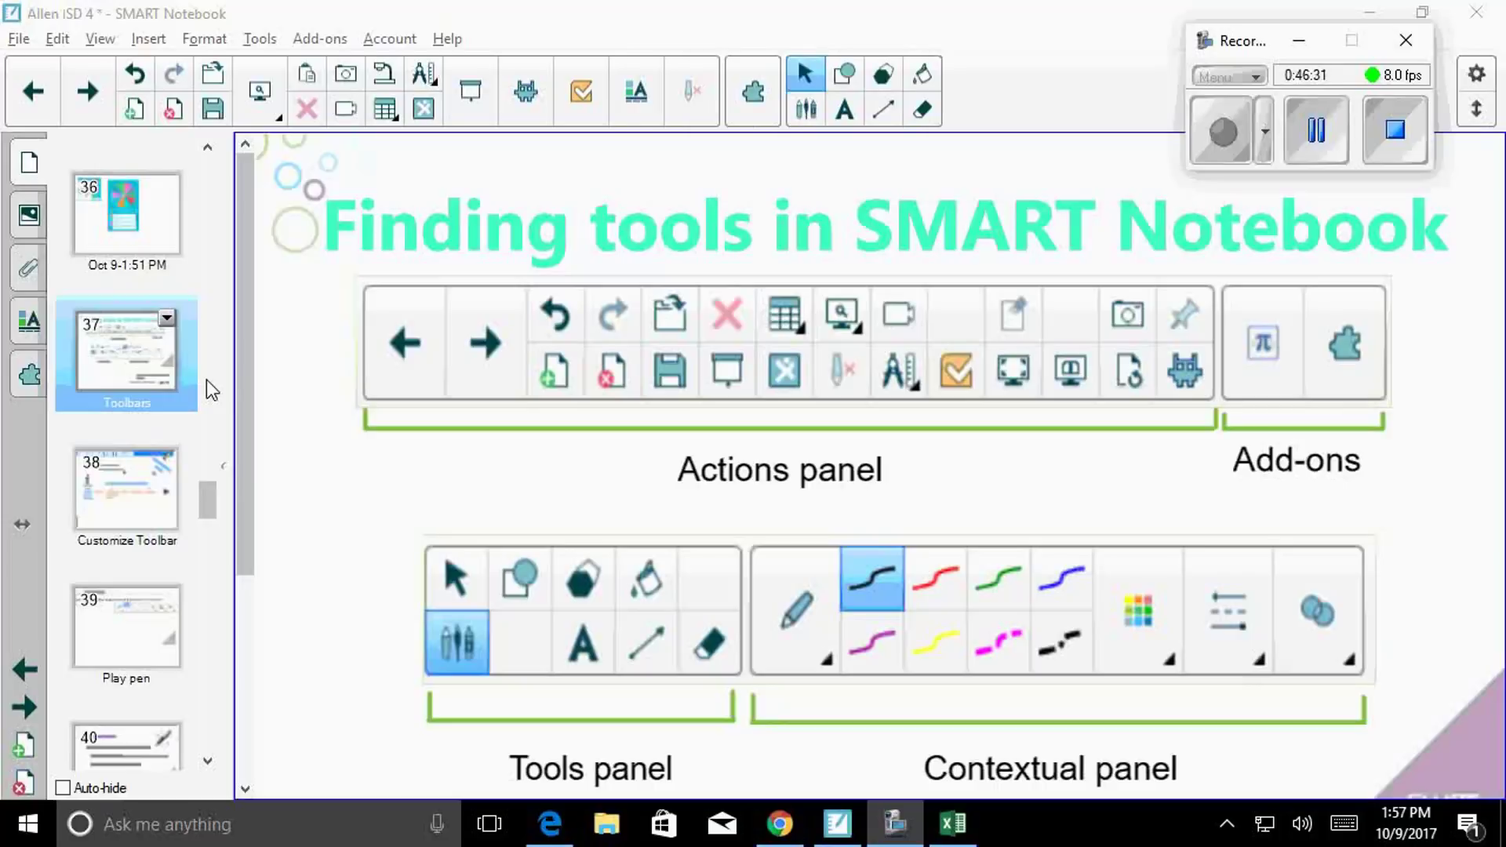
Step: On page 56, Infinite Cloner, pull a green square onto the rectangle's left edge, clone it once and place the clone below the rectangle
drag(208, 500, 209, 541)
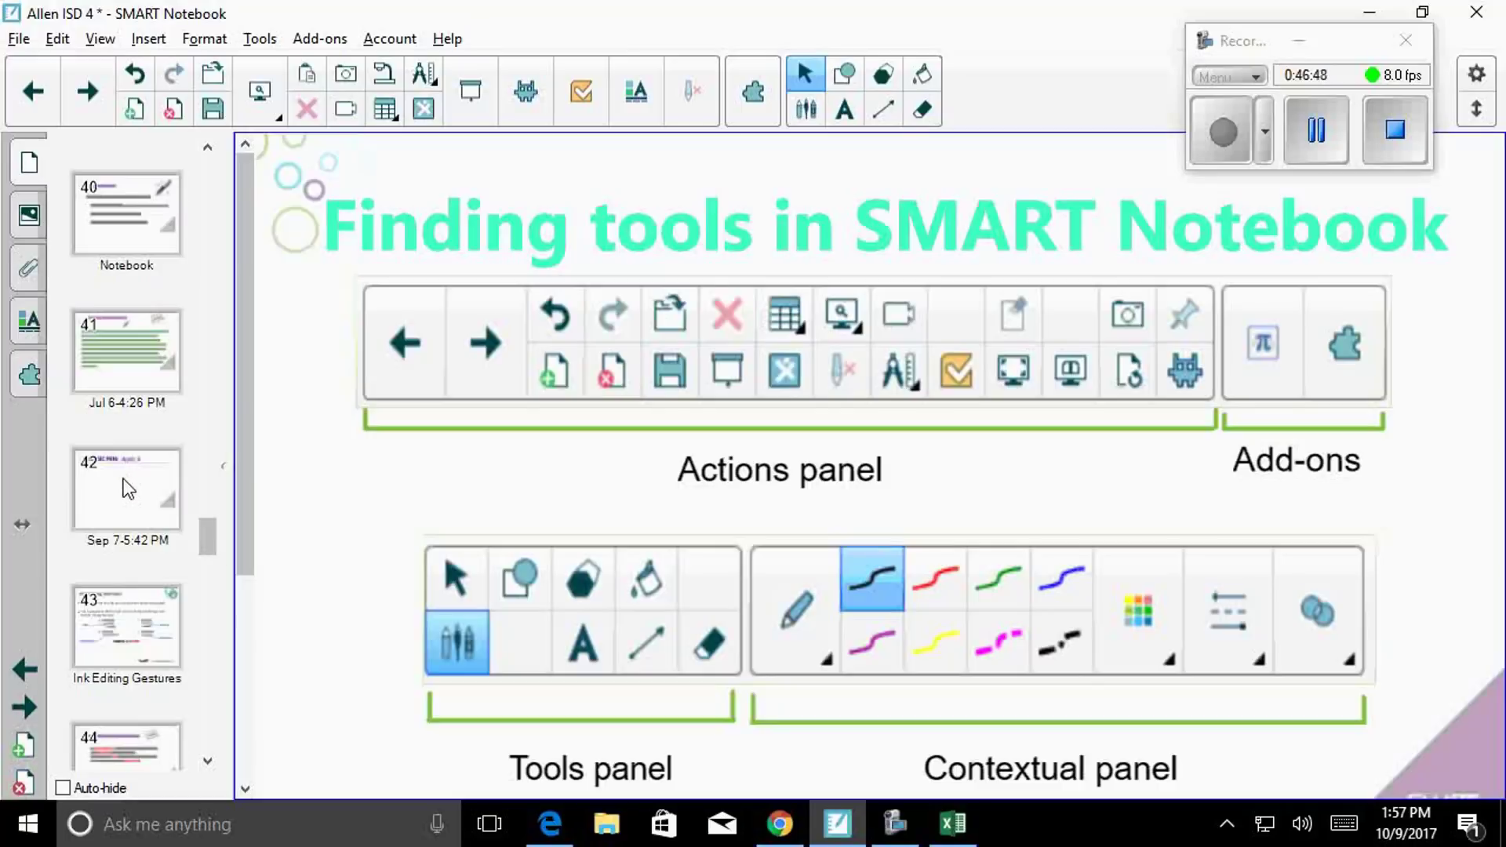
drag(206, 538, 210, 610)
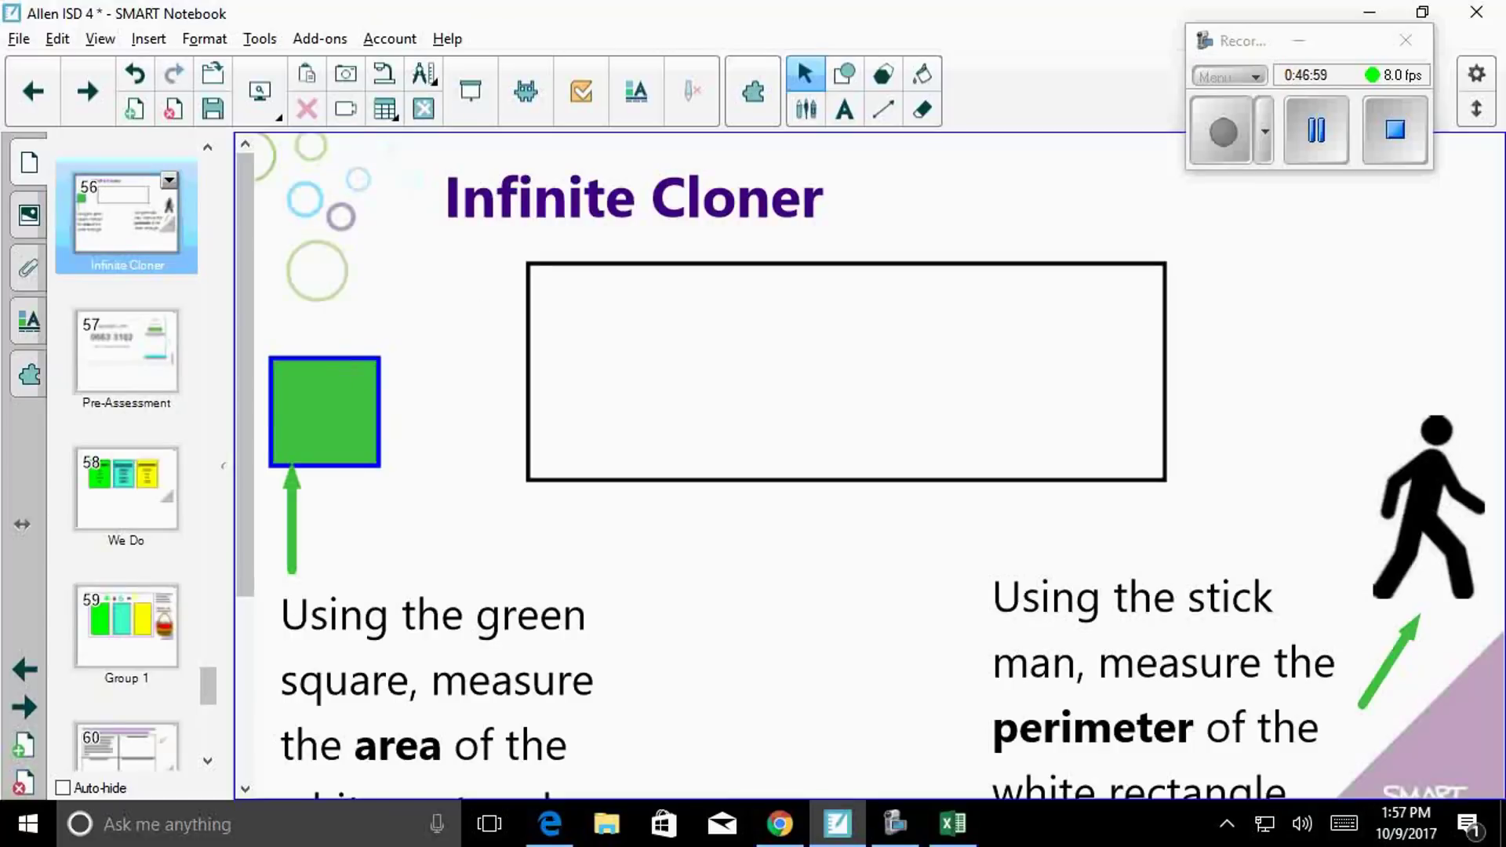
mouse_move(309, 401)
mouse_down()
mouse_move(486, 423)
mouse_move(570, 409)
mouse_move(570, 325)
mouse_move(729, 326)
mouse_move(1089, 336)
mouse_move(1158, 419)
mouse_move(508, 371)
mouse_move(525, 390)
mouse_up()
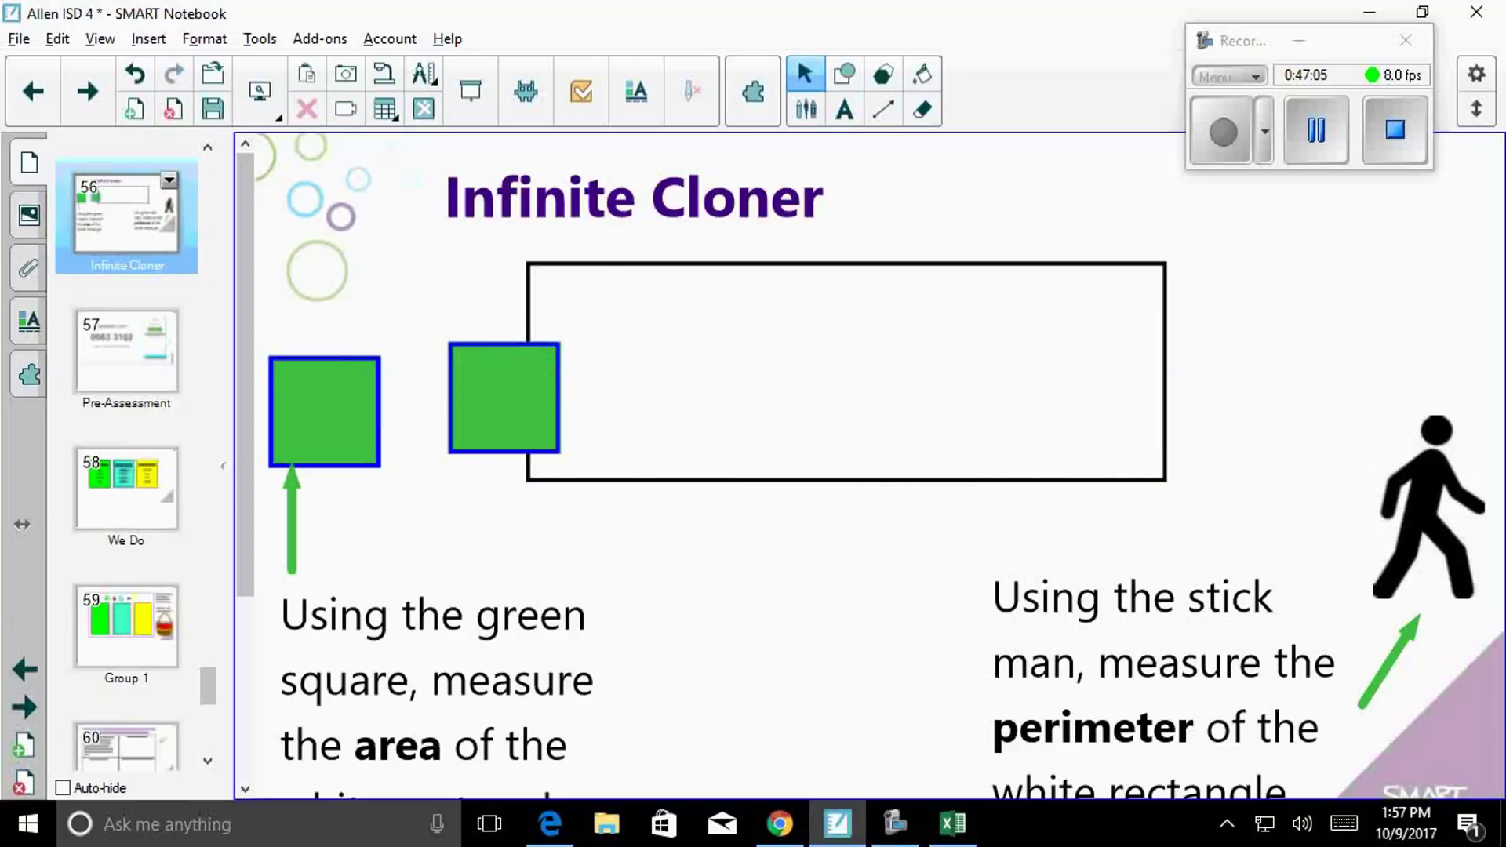
click(536, 376)
click(567, 332)
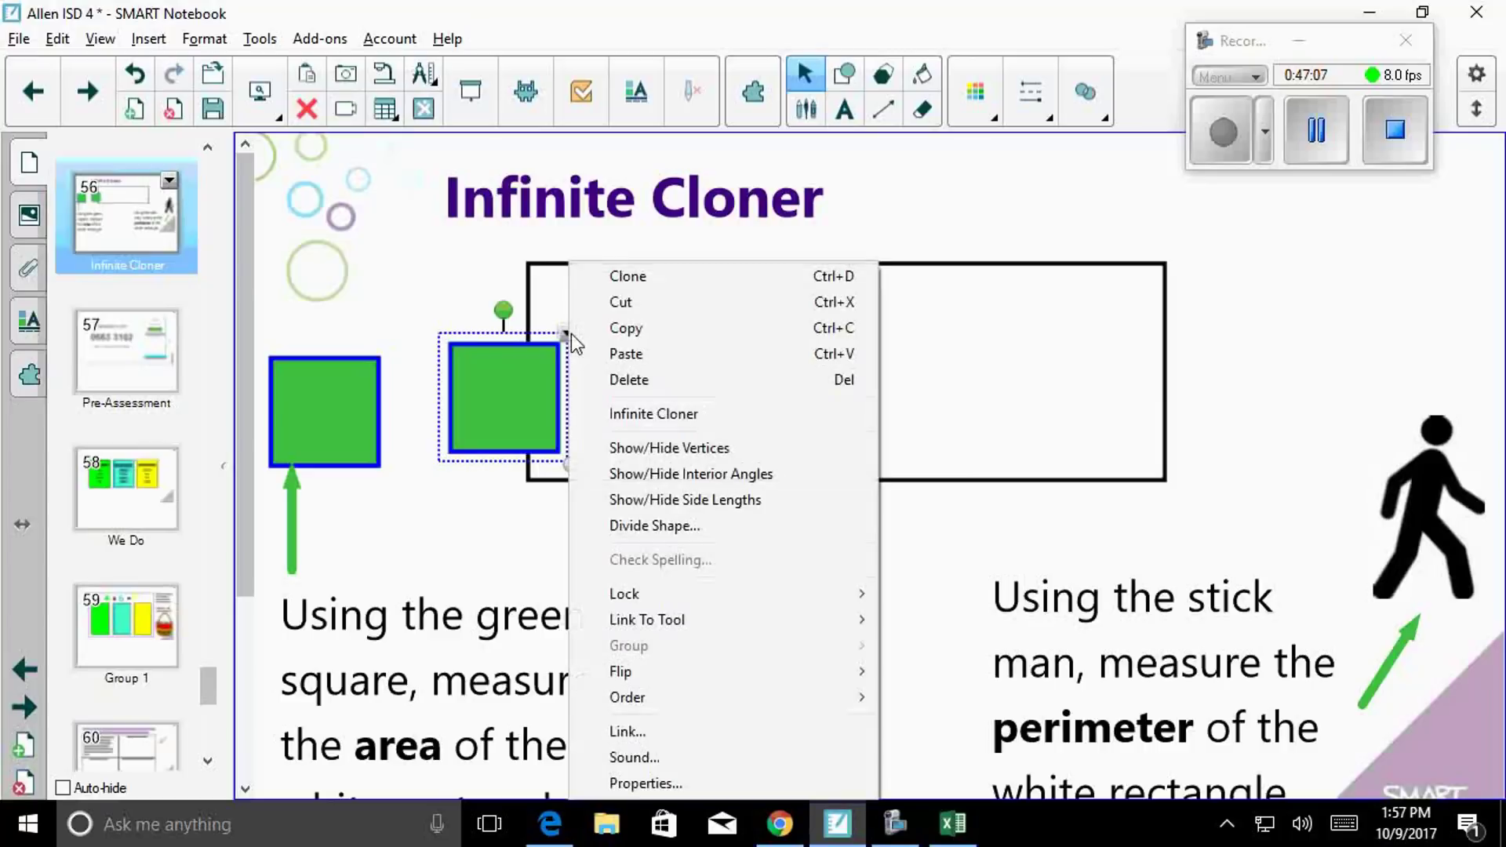
click(628, 276)
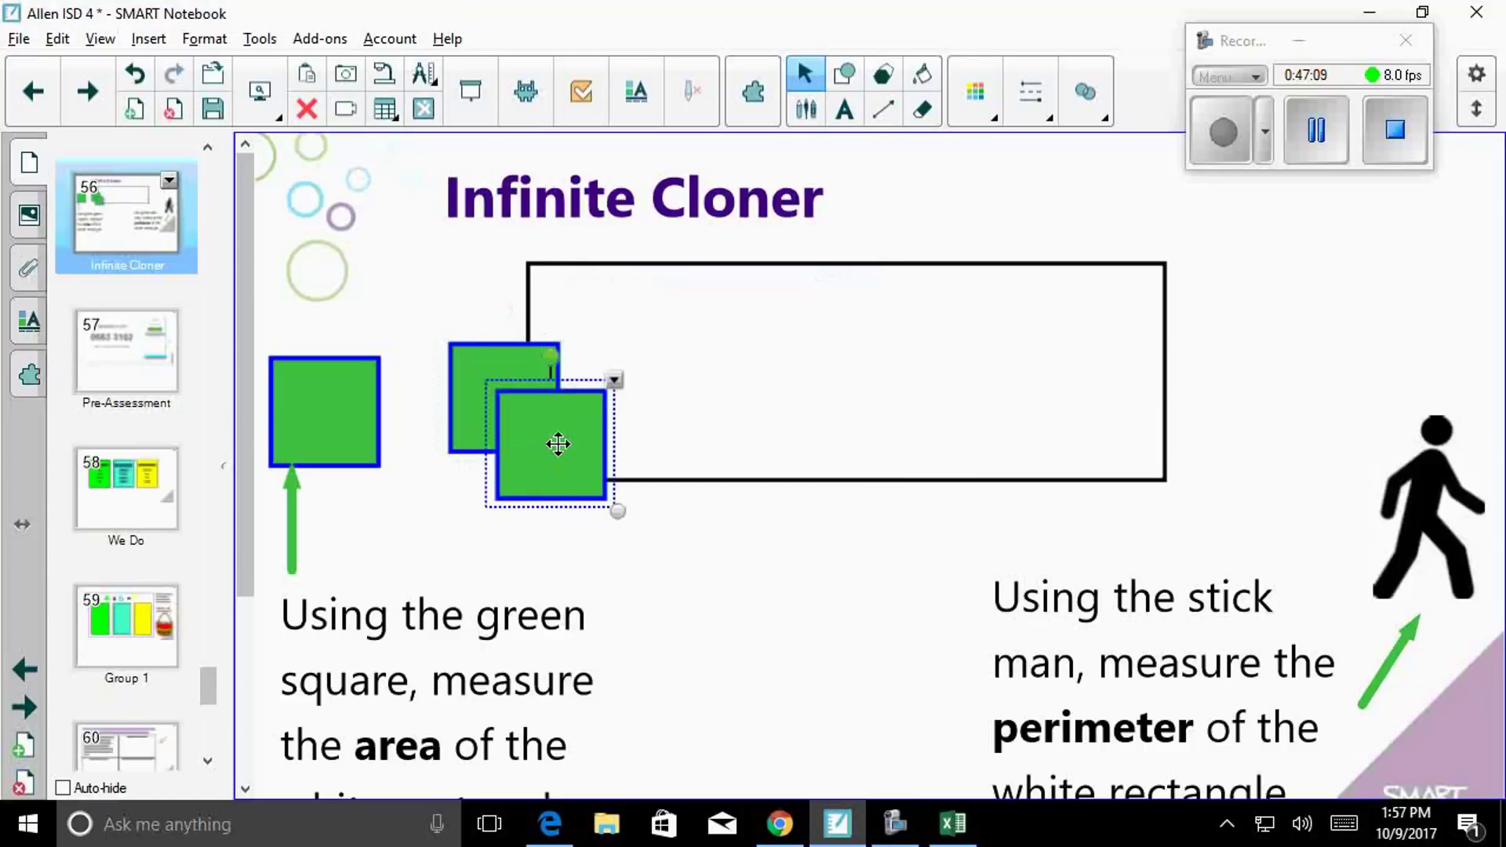
mouse_move(554, 436)
mouse_down()
mouse_move(718, 464)
mouse_move(749, 617)
mouse_up()
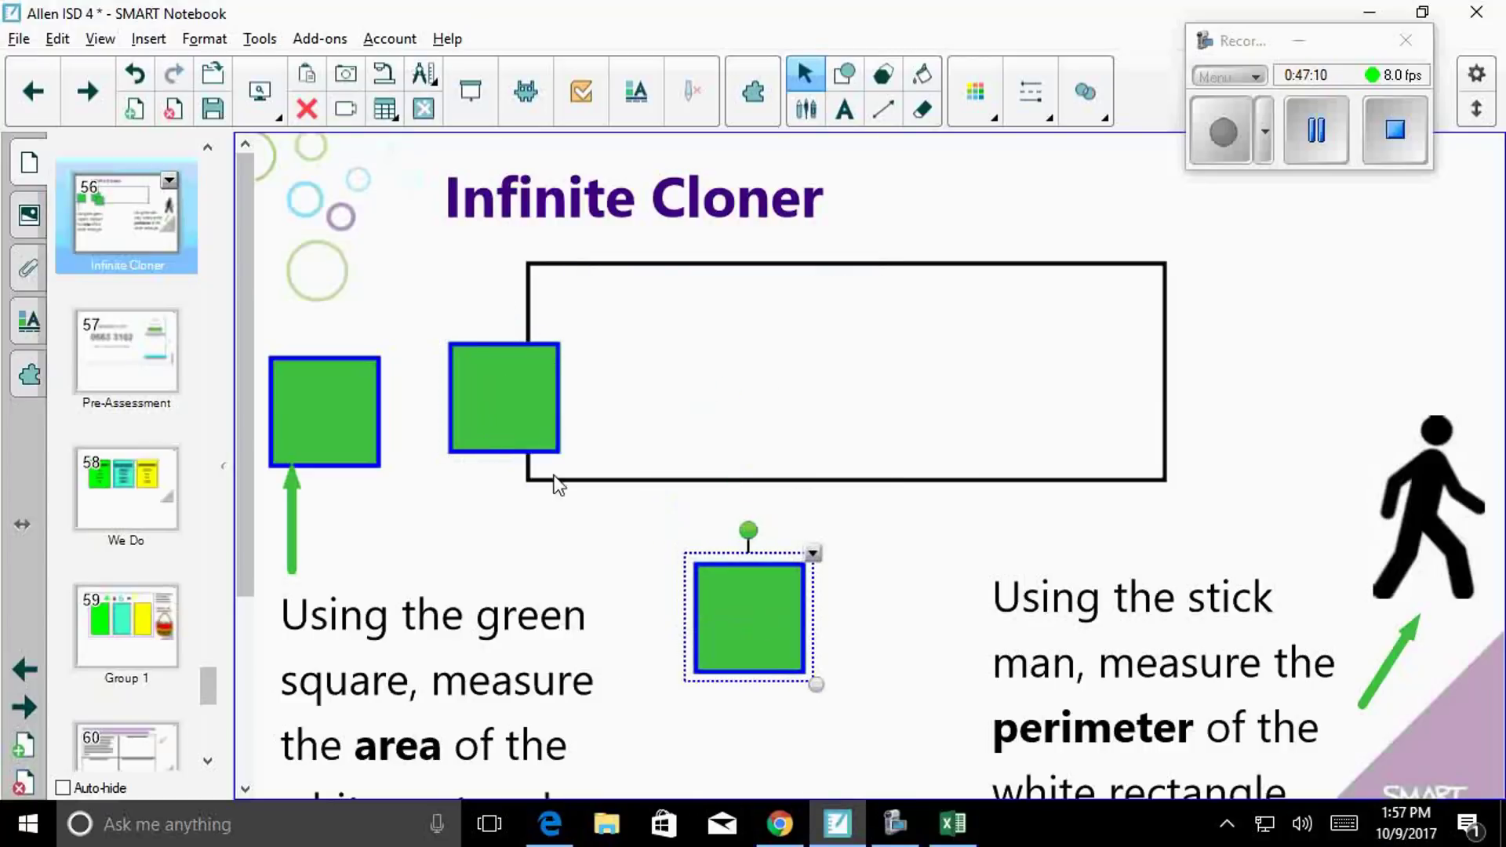
Step: Make the green square on the rectangle's left edge an Infinite Cloner and pull several copies from it into the rectangle
click(507, 377)
click(566, 334)
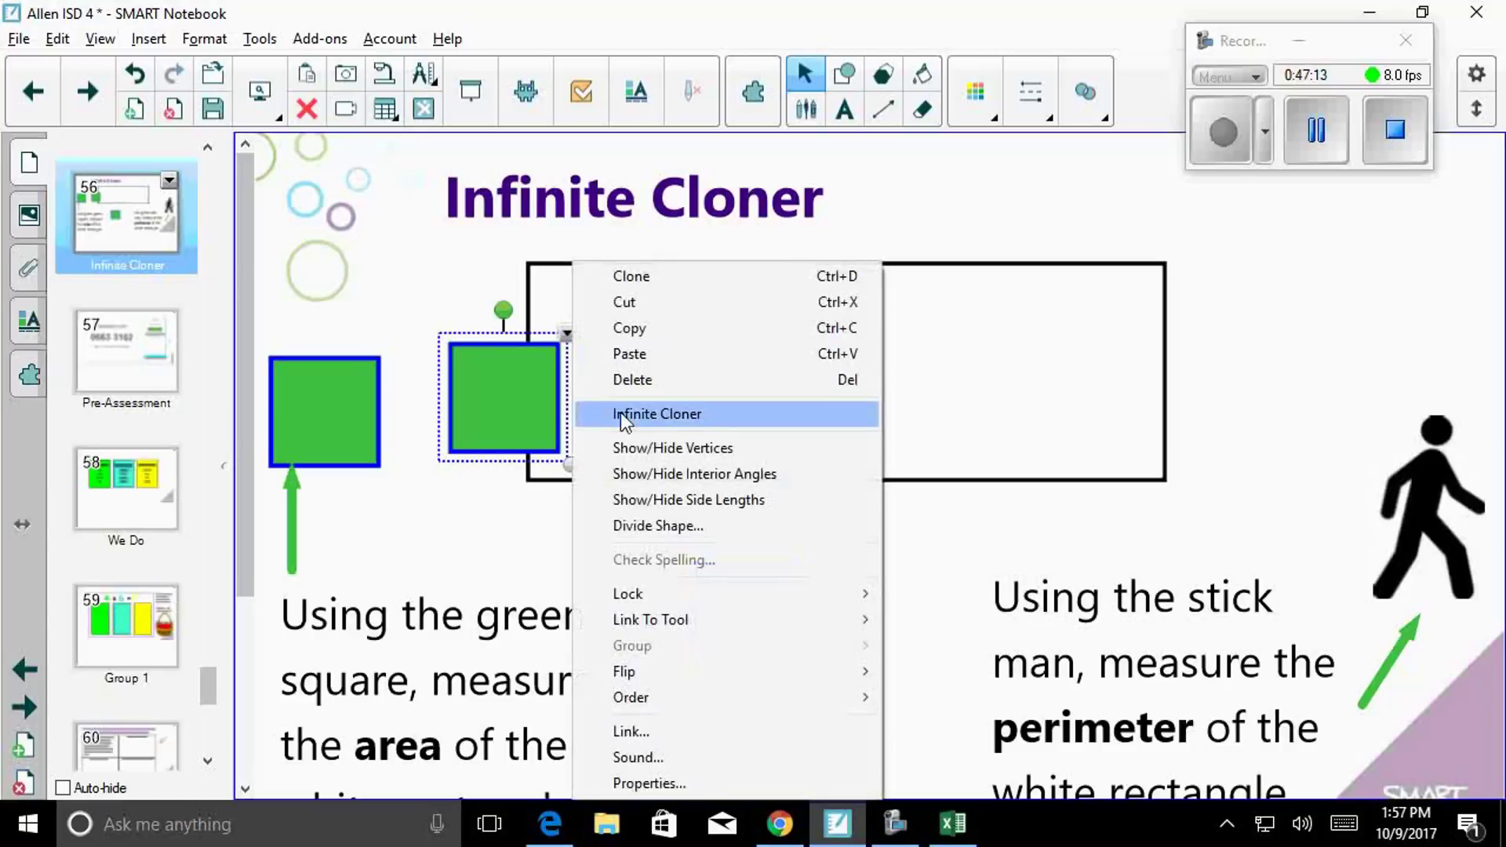
click(619, 413)
drag(498, 403, 836, 430)
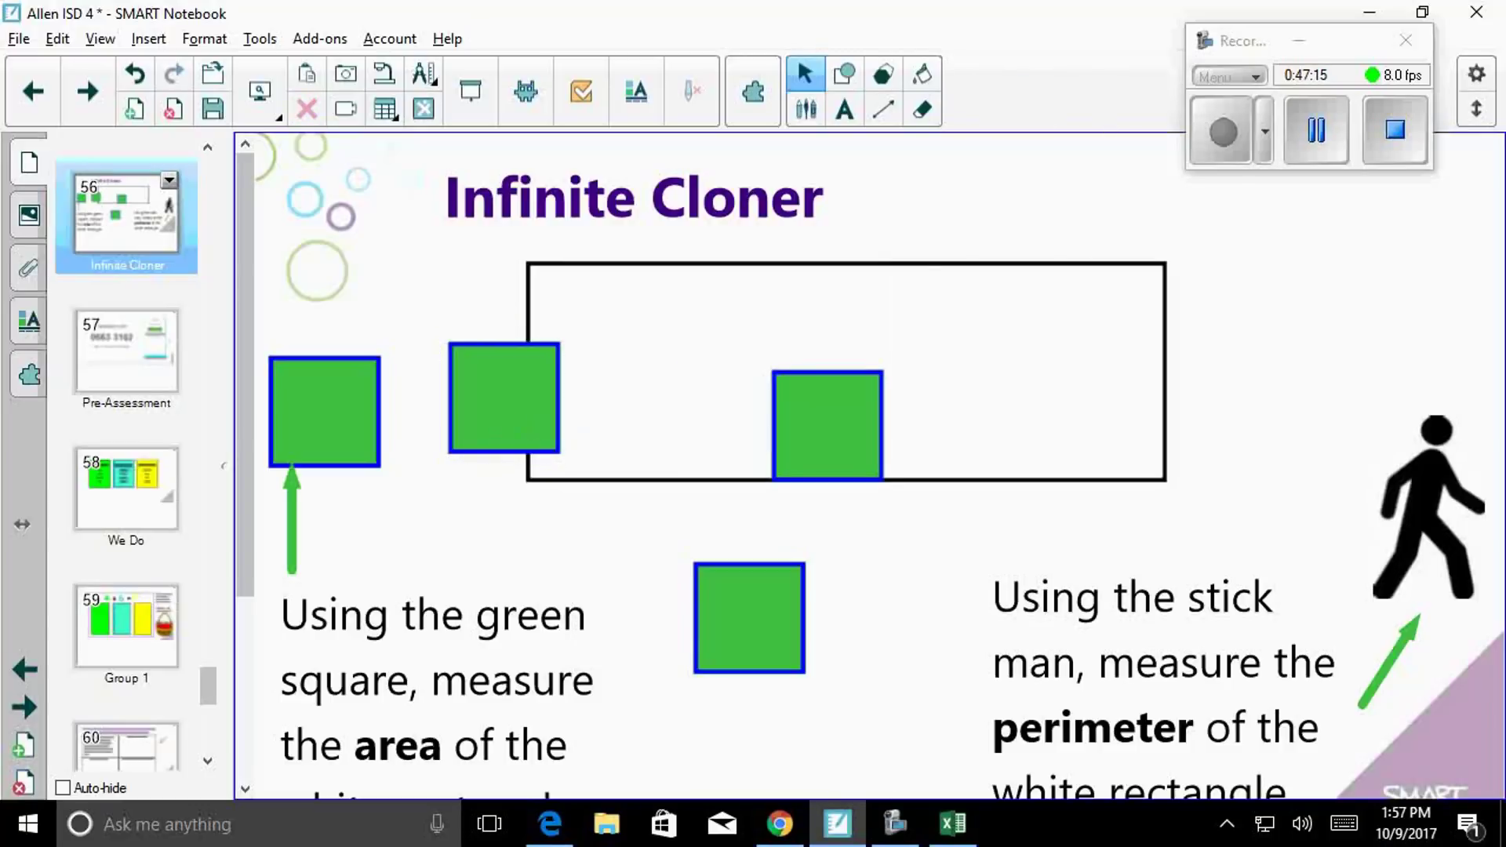
drag(510, 427, 821, 434)
drag(500, 404, 802, 403)
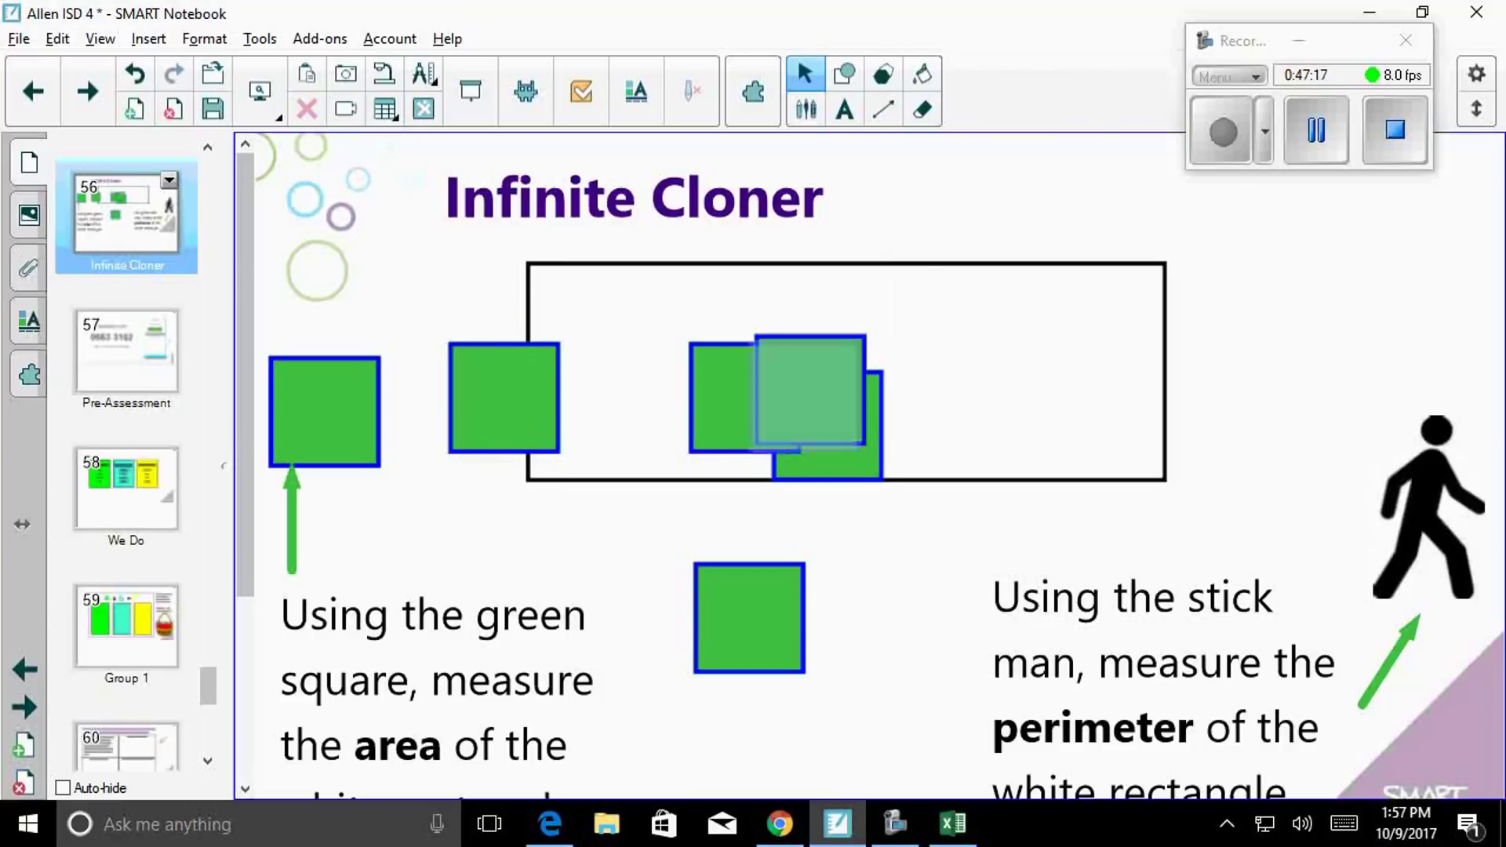
drag(451, 406, 785, 401)
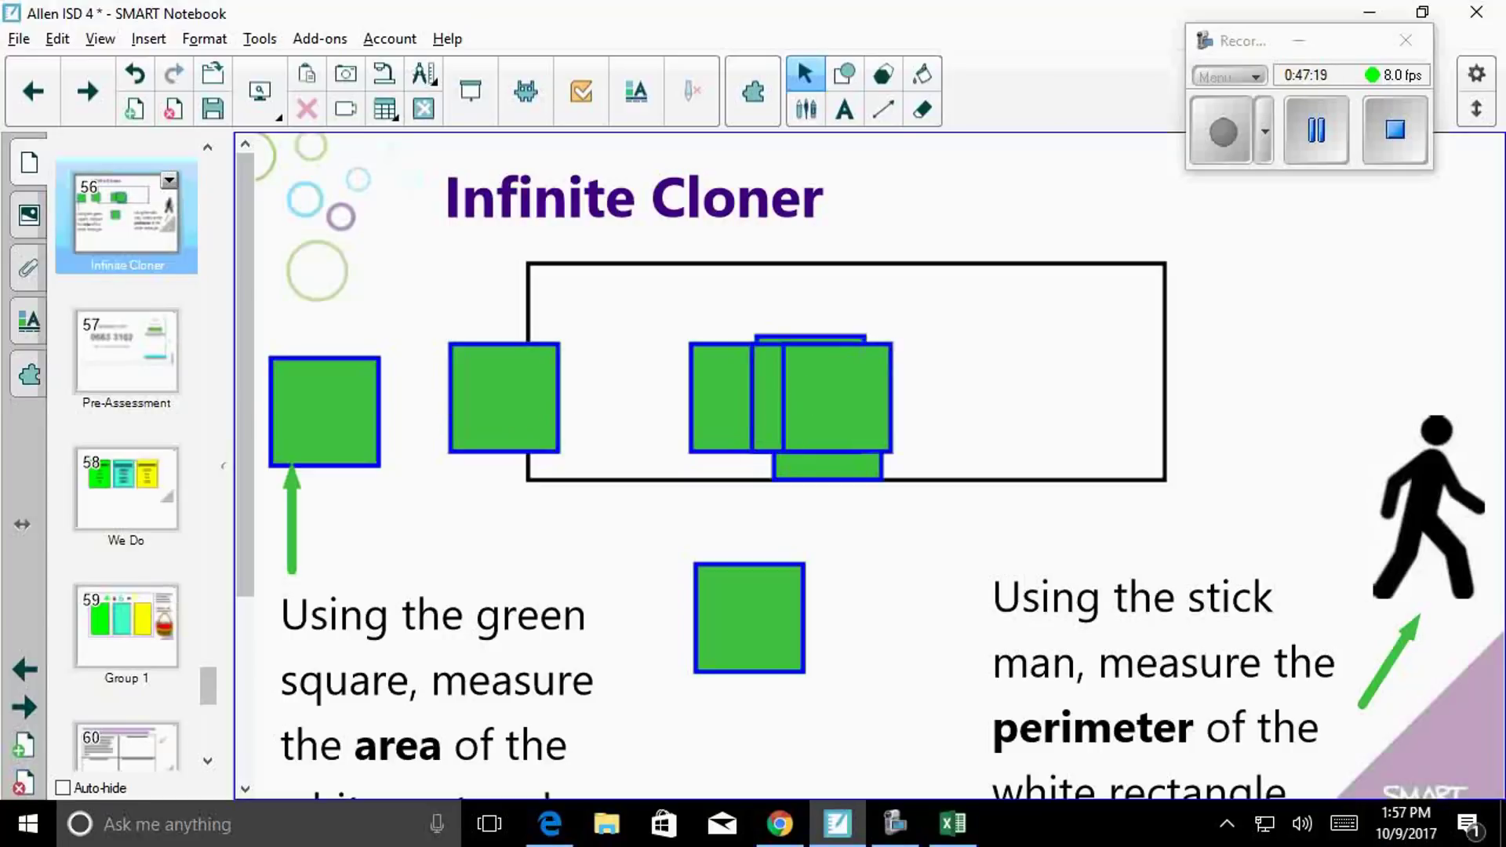
drag(463, 411, 680, 401)
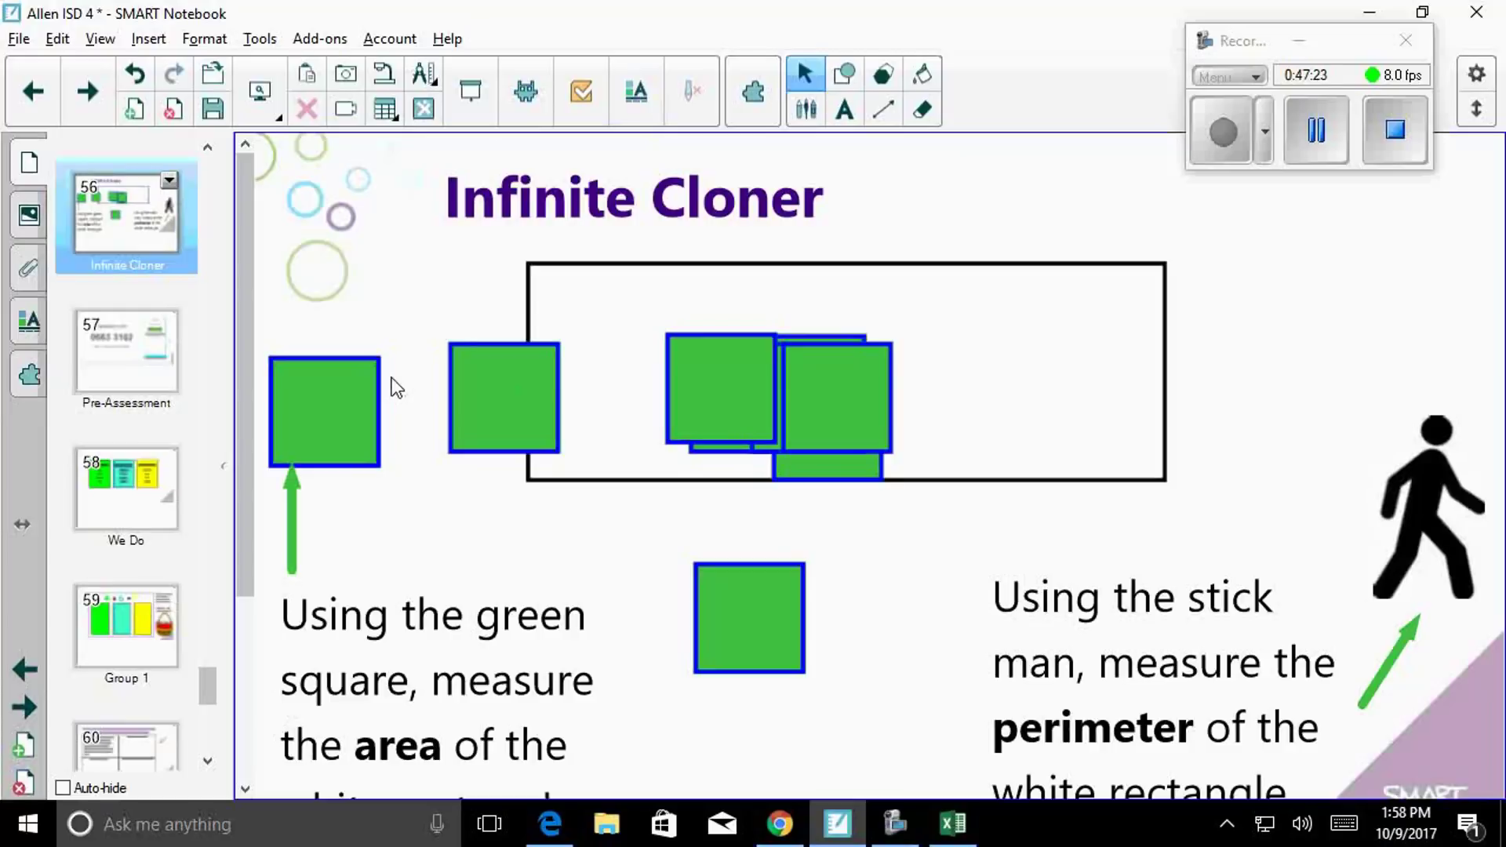
click(494, 409)
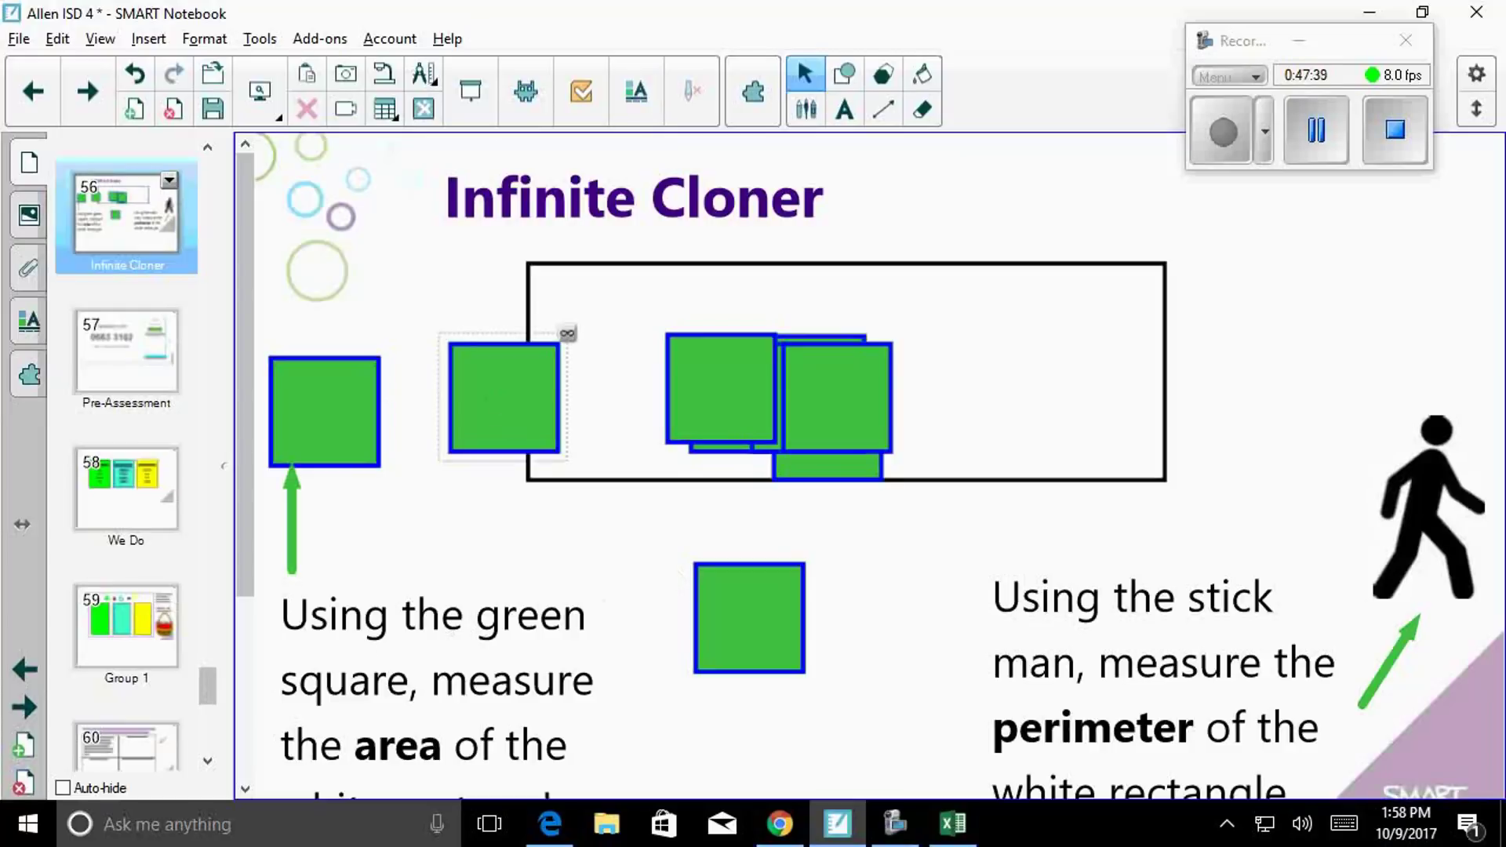
Step: Move one green square to the rectangle's upper-right area, then copy and clone it to compare the two commands
drag(755, 396, 1098, 319)
click(1130, 258)
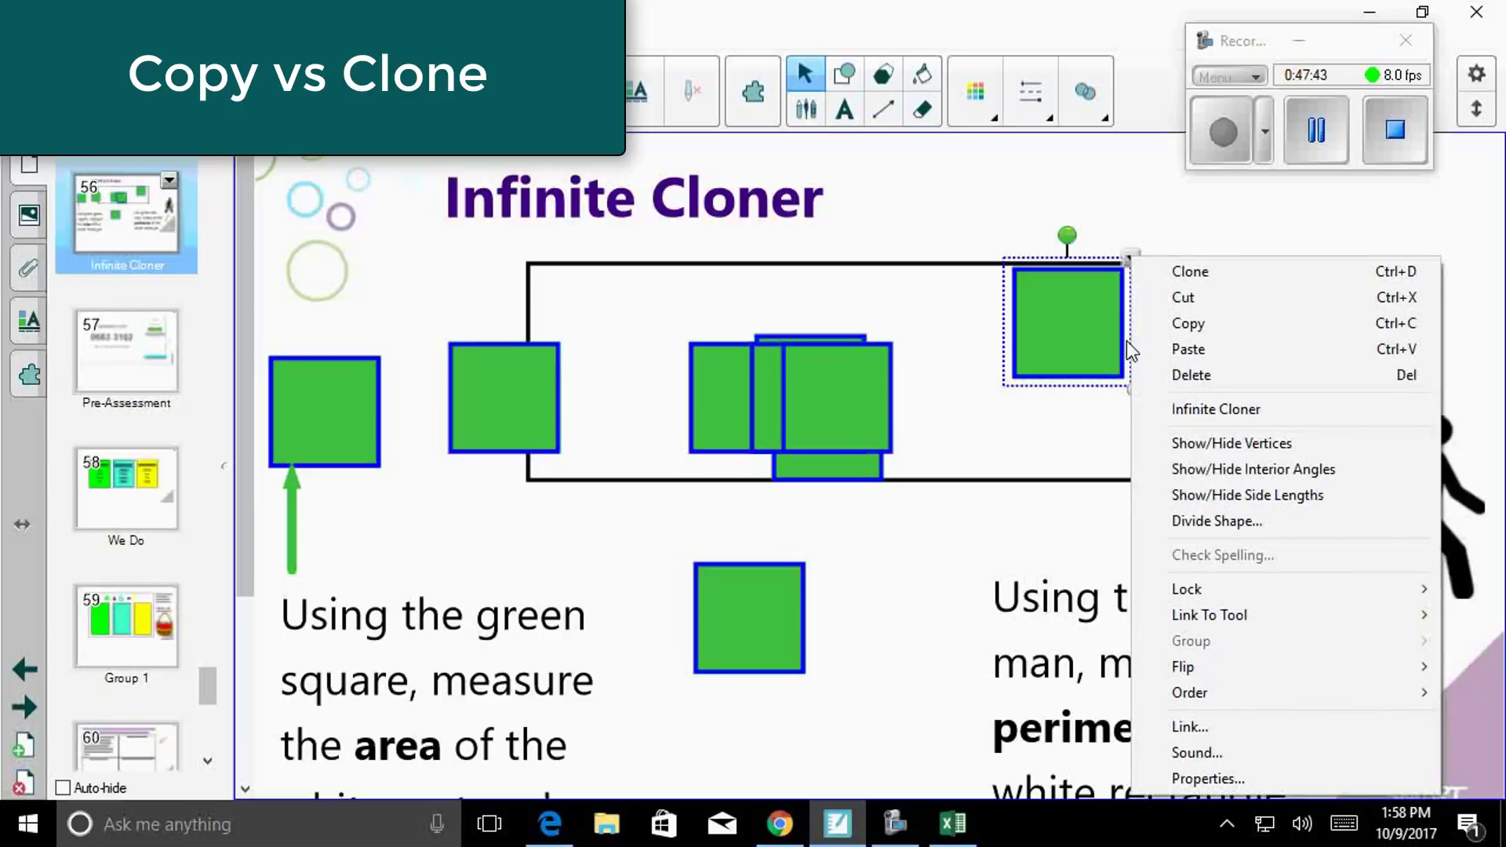
click(1201, 322)
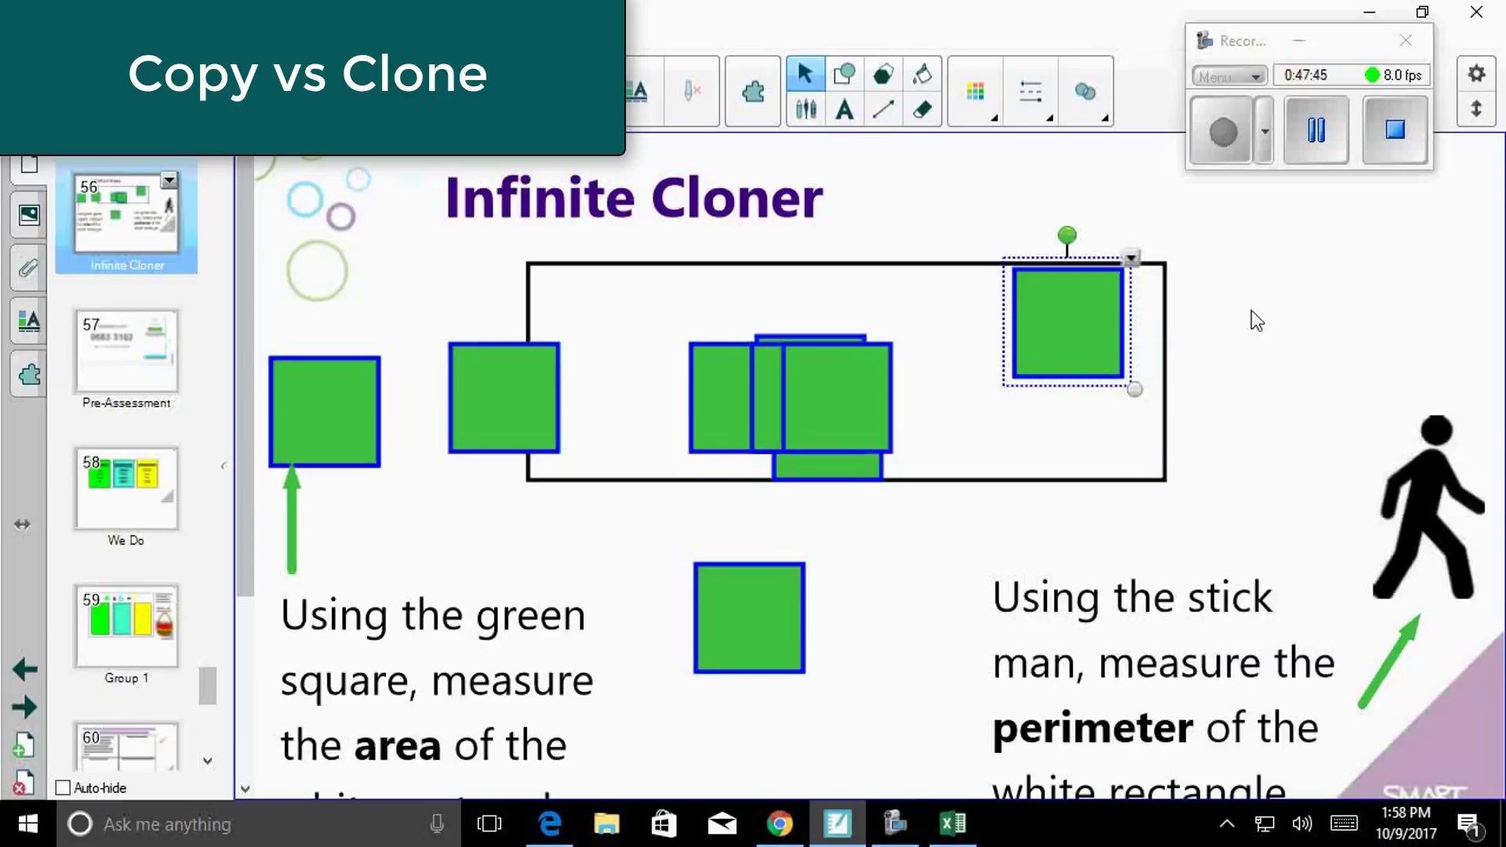
click(1130, 258)
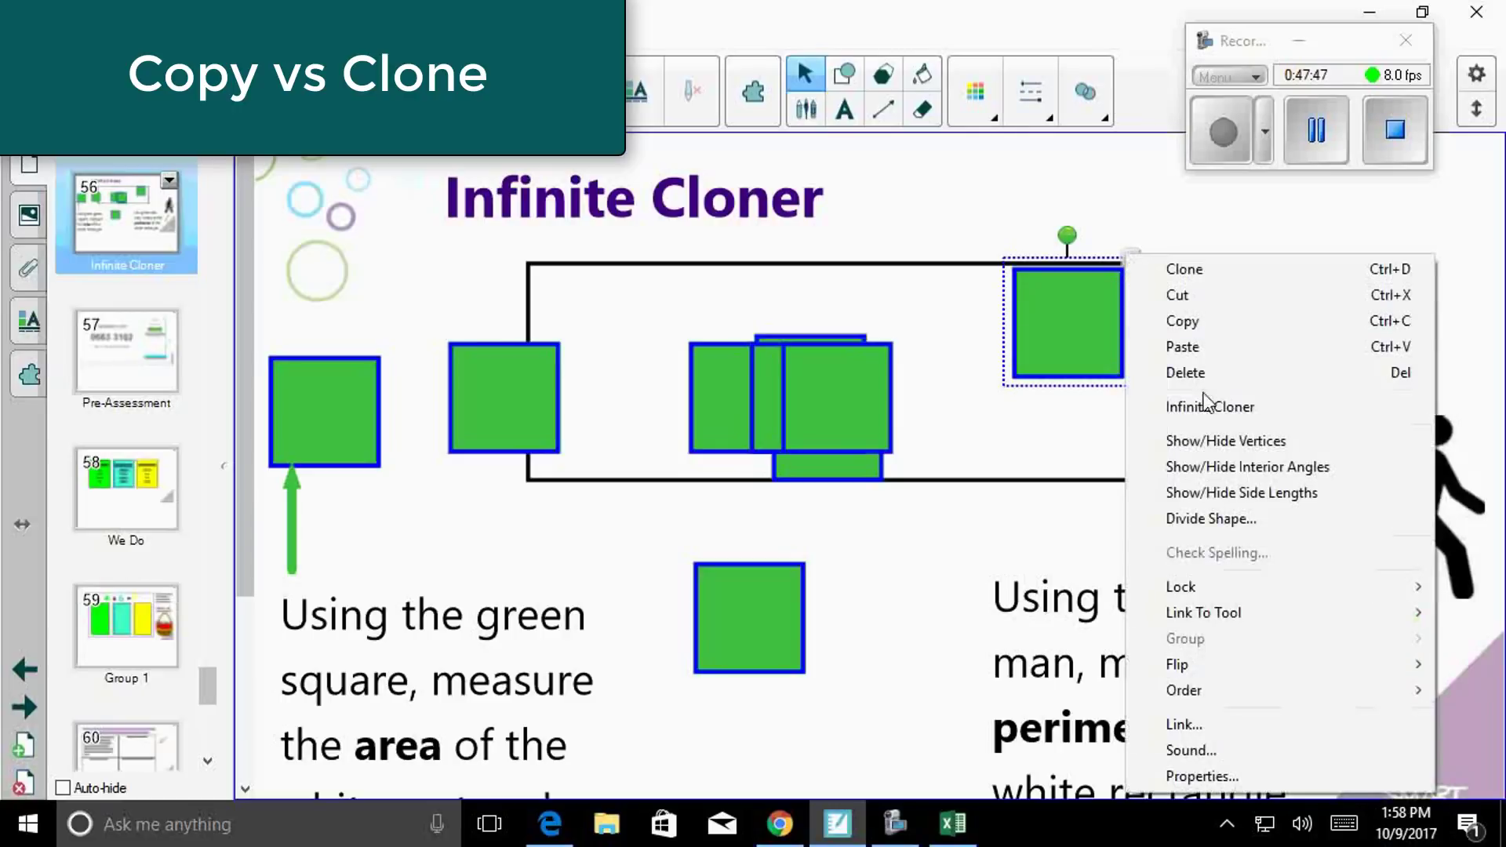
click(1217, 271)
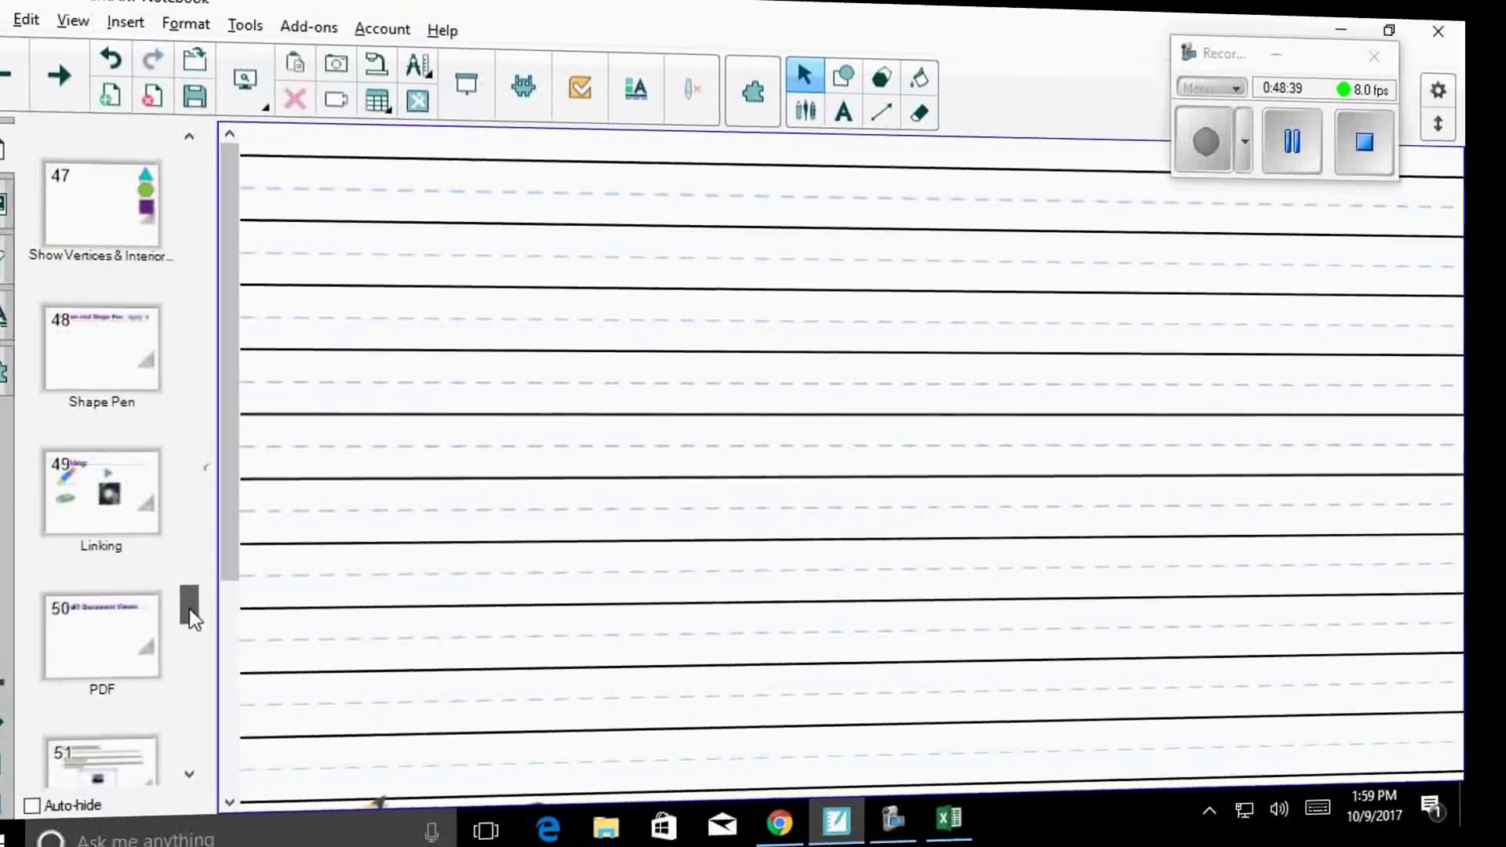
Step: On page 47, pull a copy of the teal triangle to the middle of the page and hide its vertices
scroll(209, 591, up, 2)
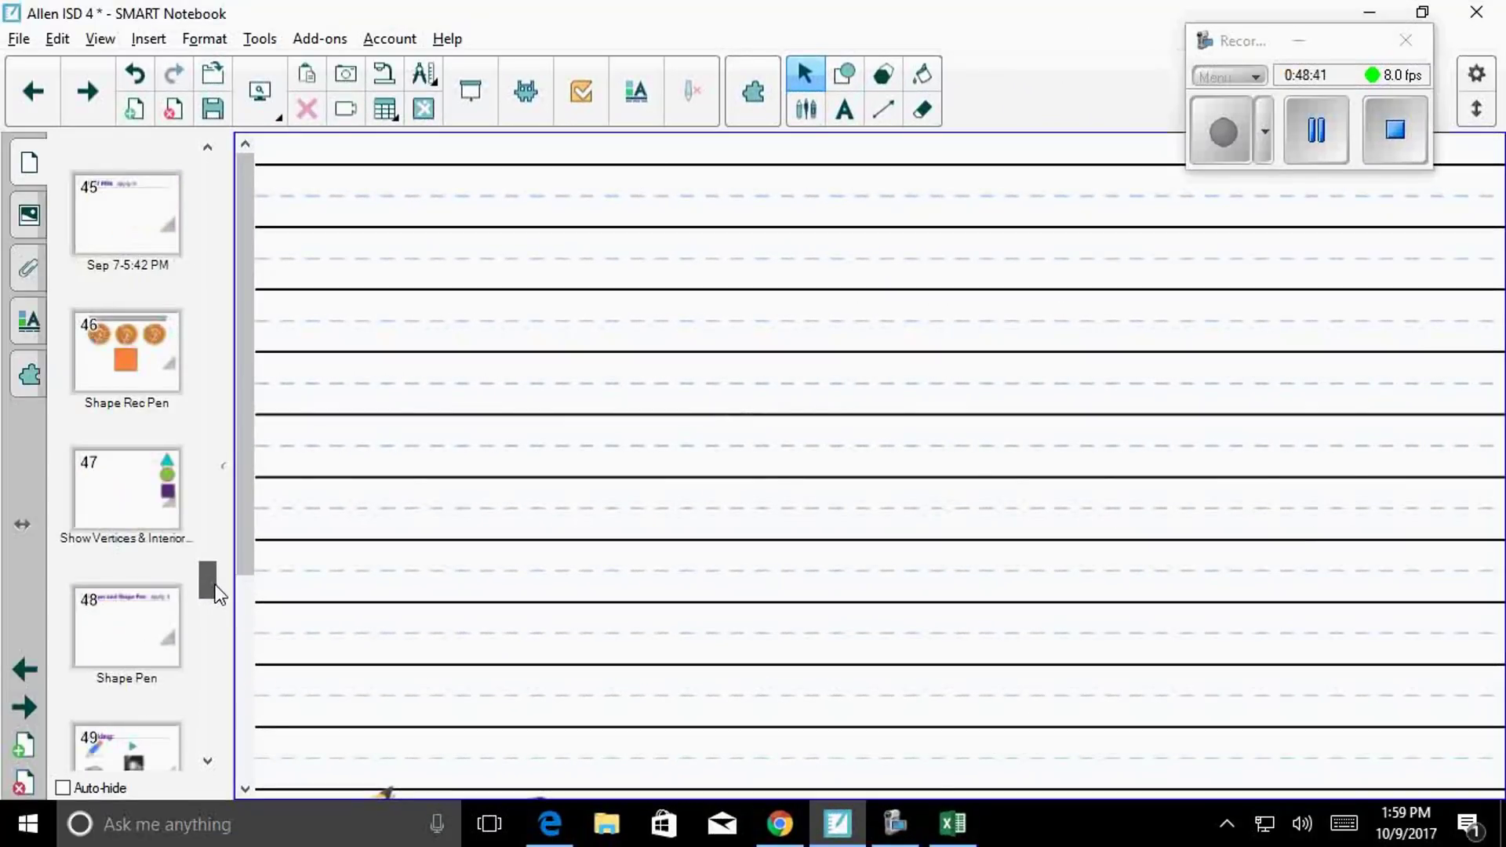
click(133, 500)
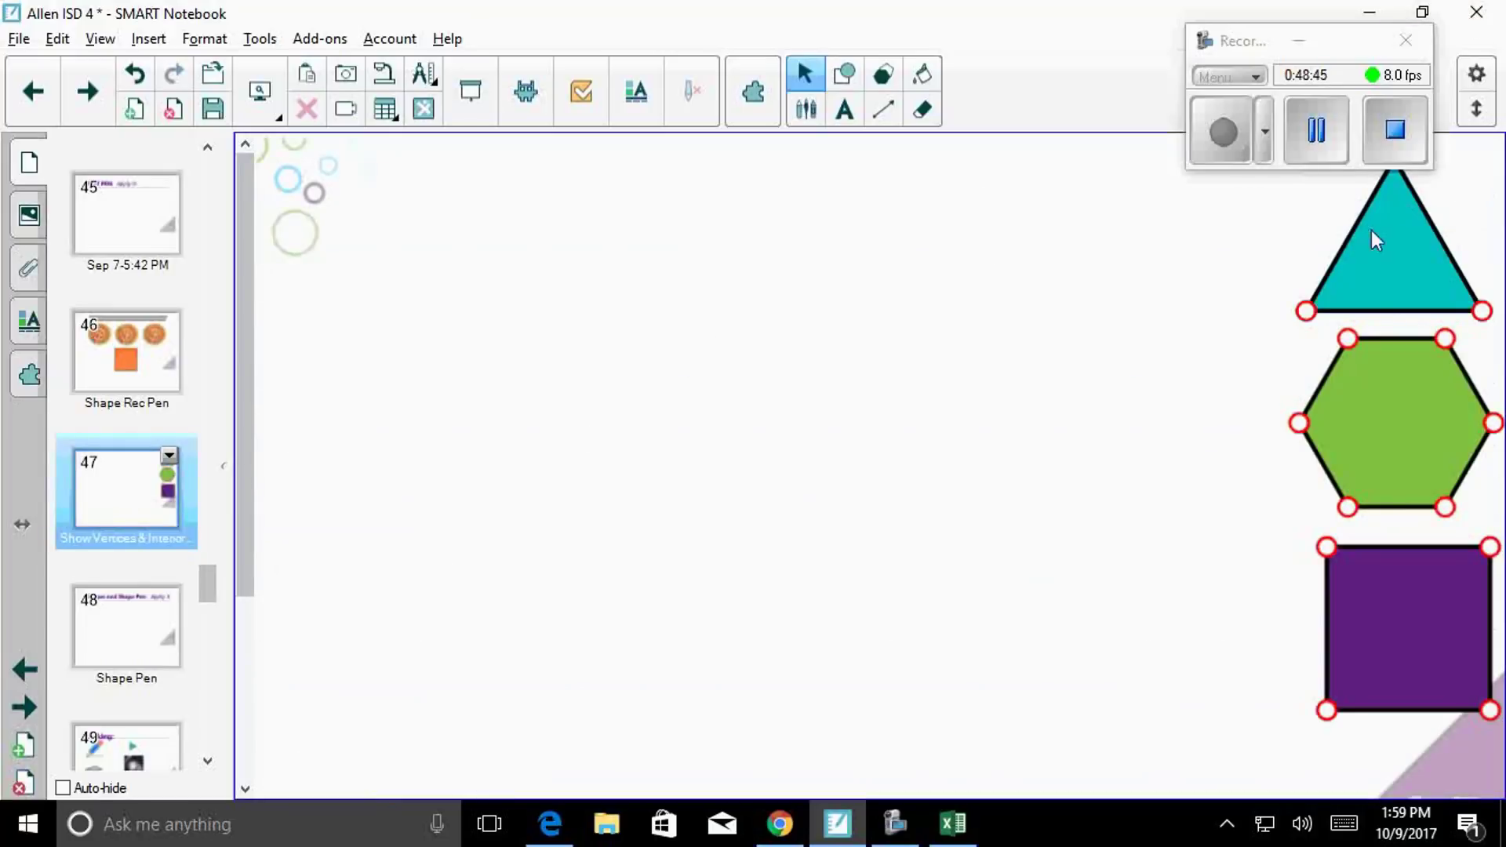
drag(1371, 236, 838, 323)
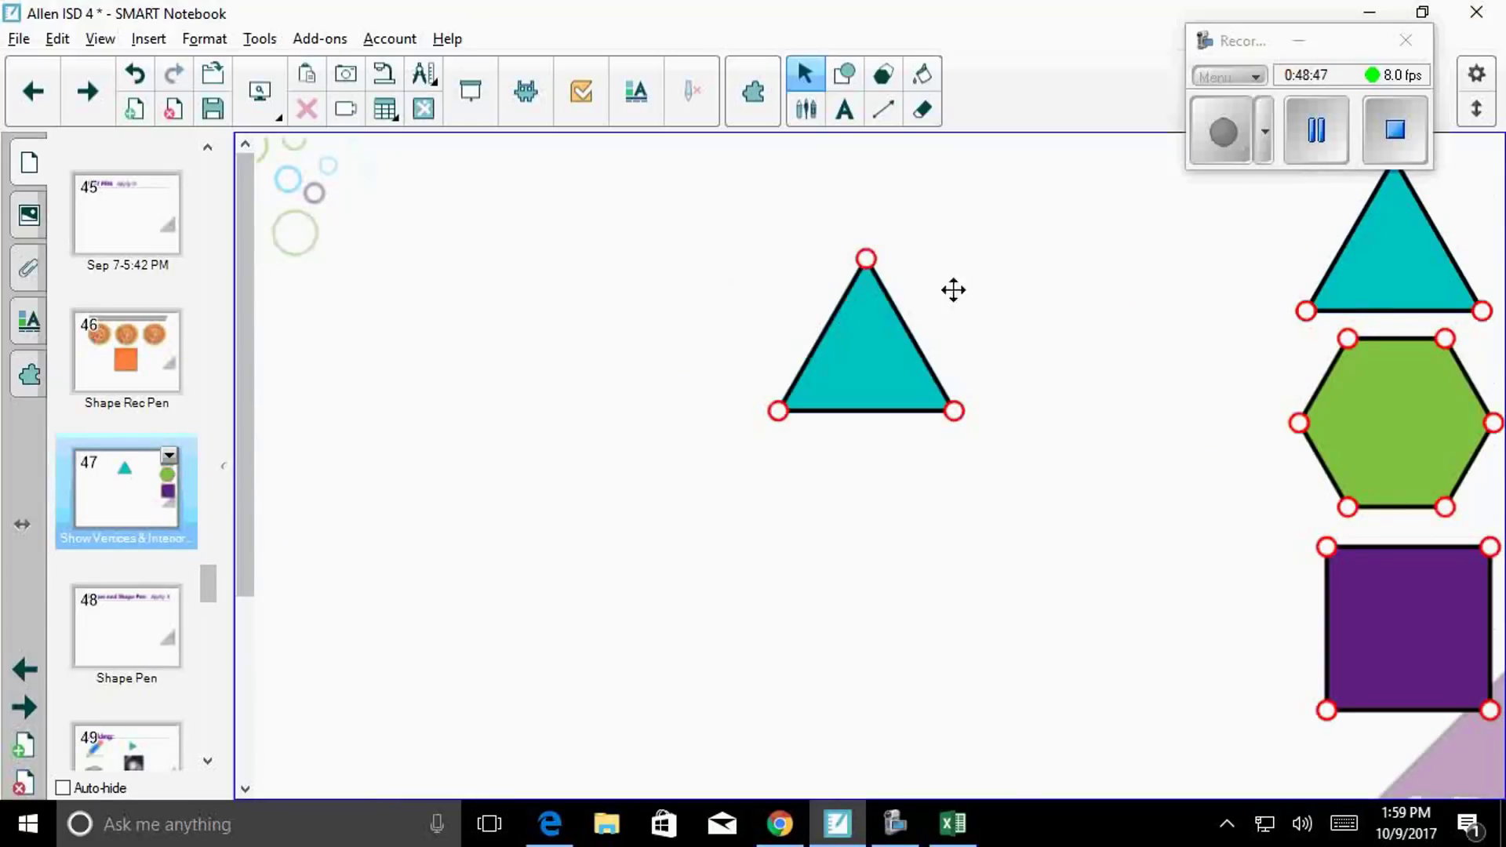
click(876, 380)
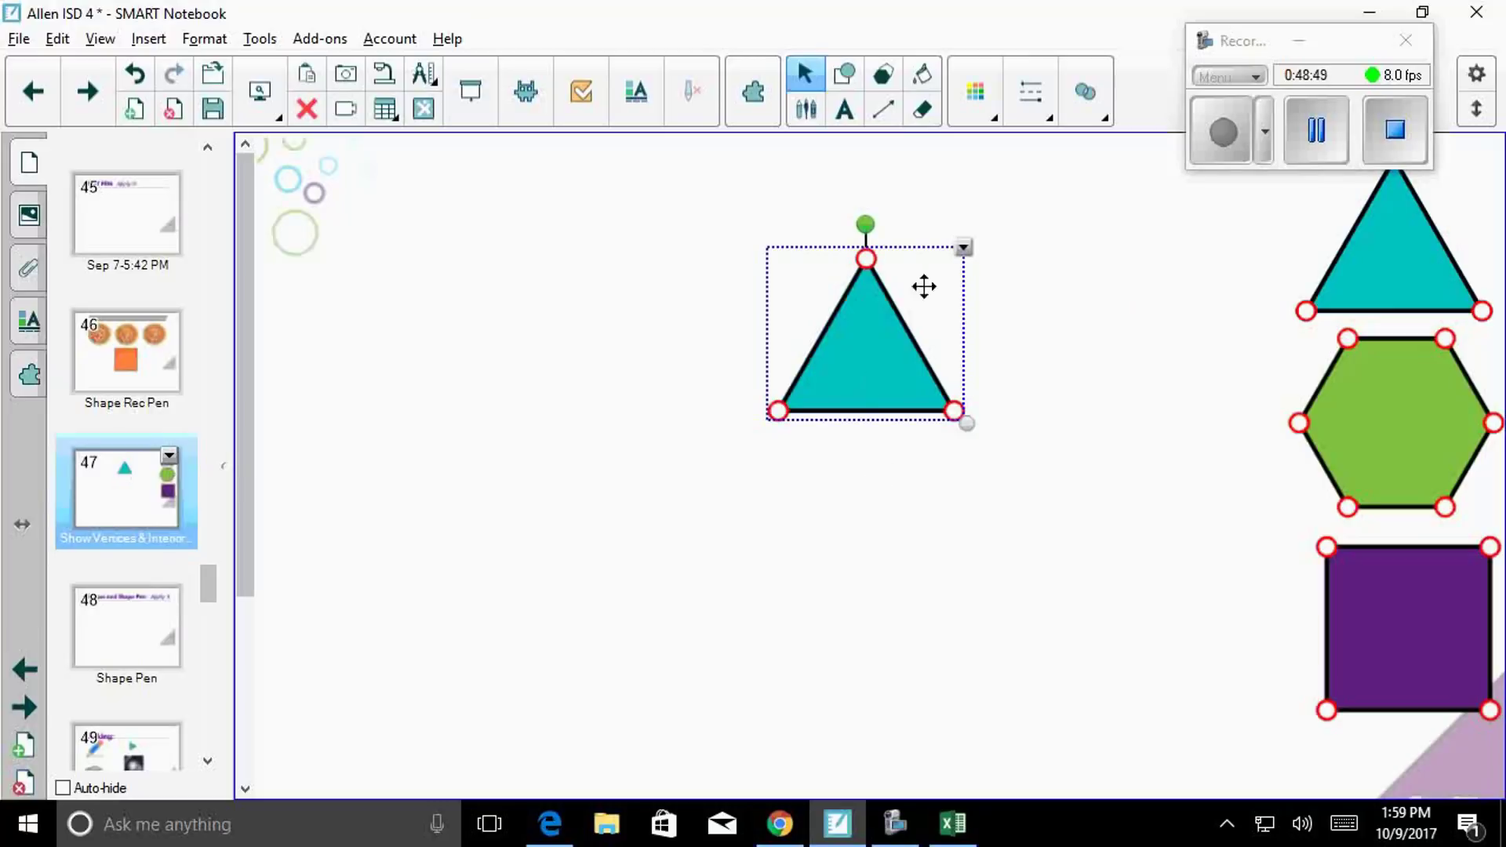
click(969, 244)
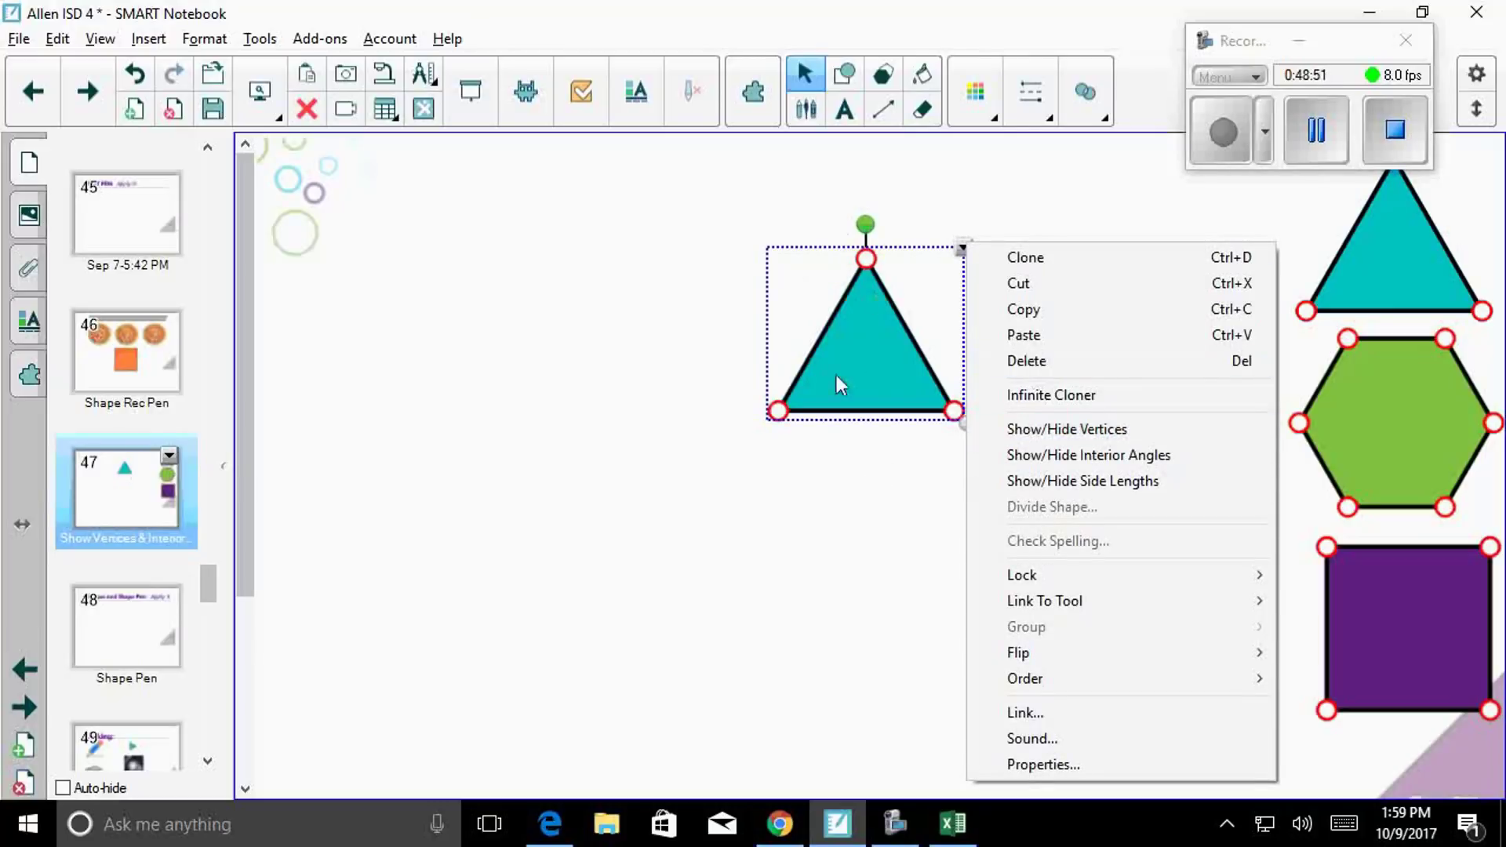
click(1093, 432)
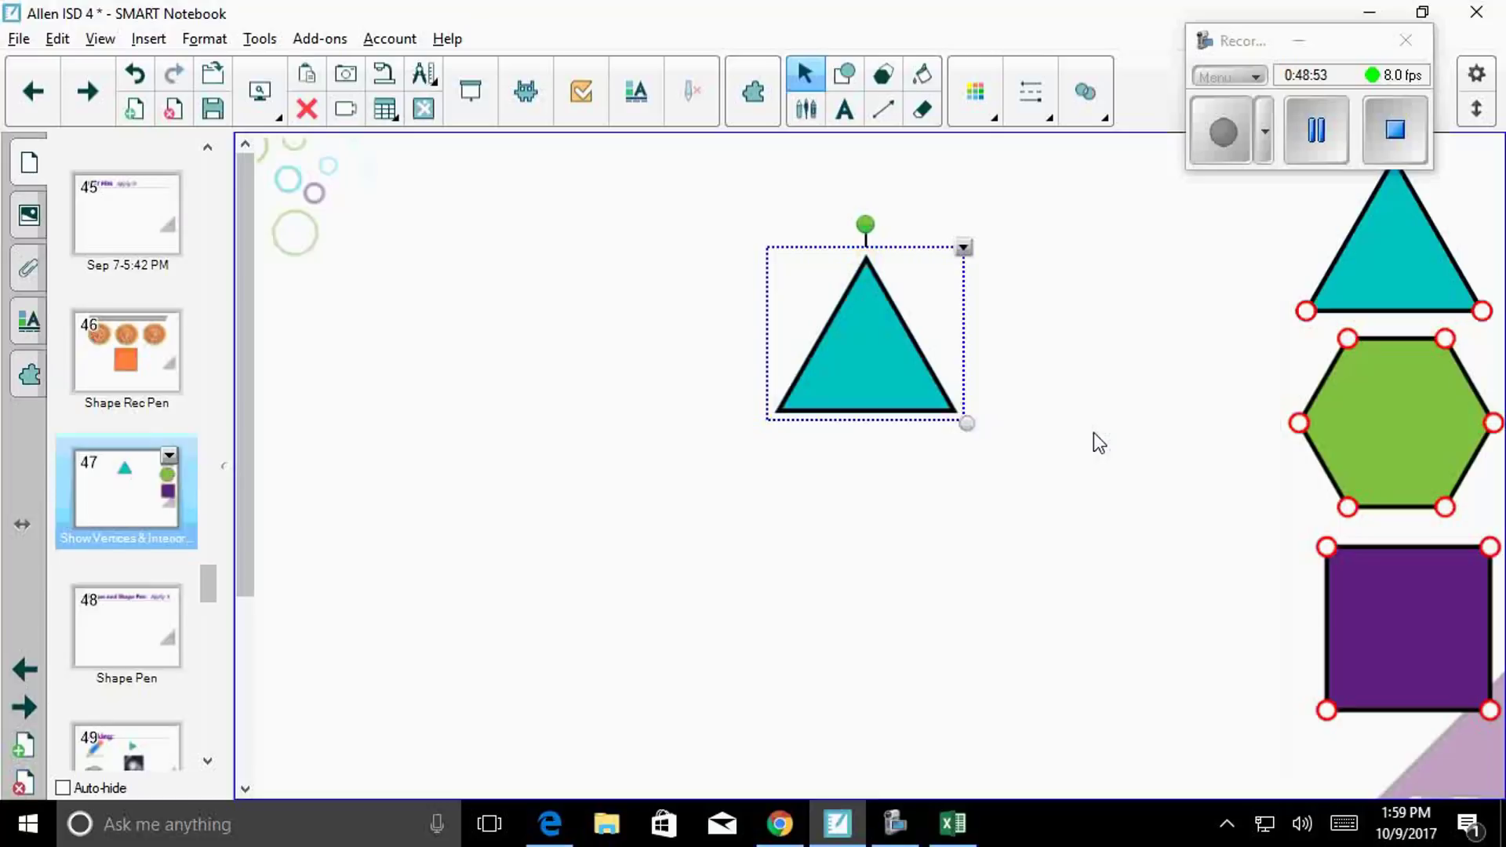
Step: Toggle the copied triangle's vertices on and off again
click(963, 248)
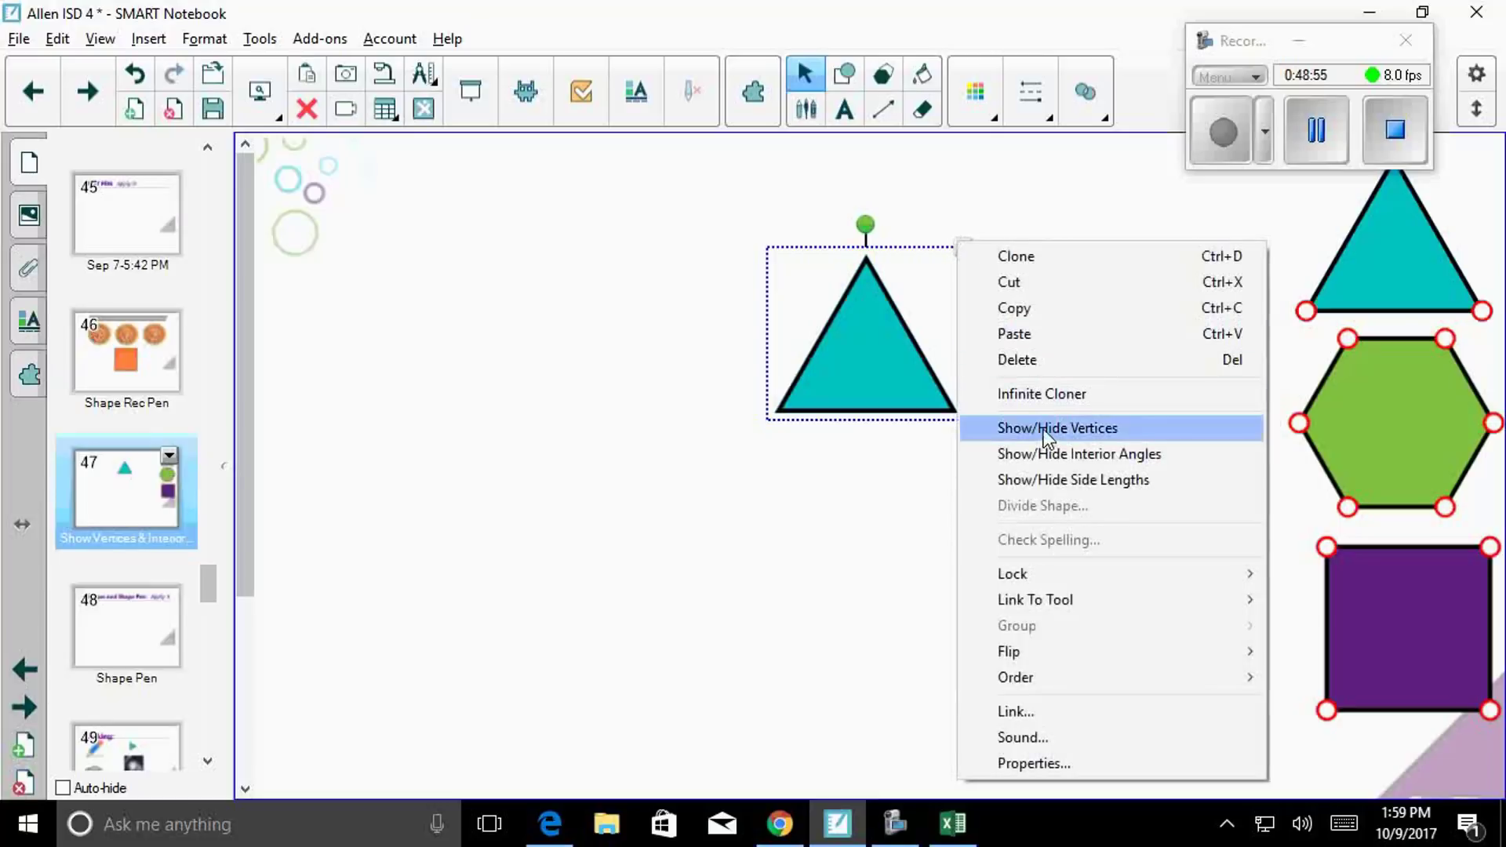
click(1043, 429)
click(965, 246)
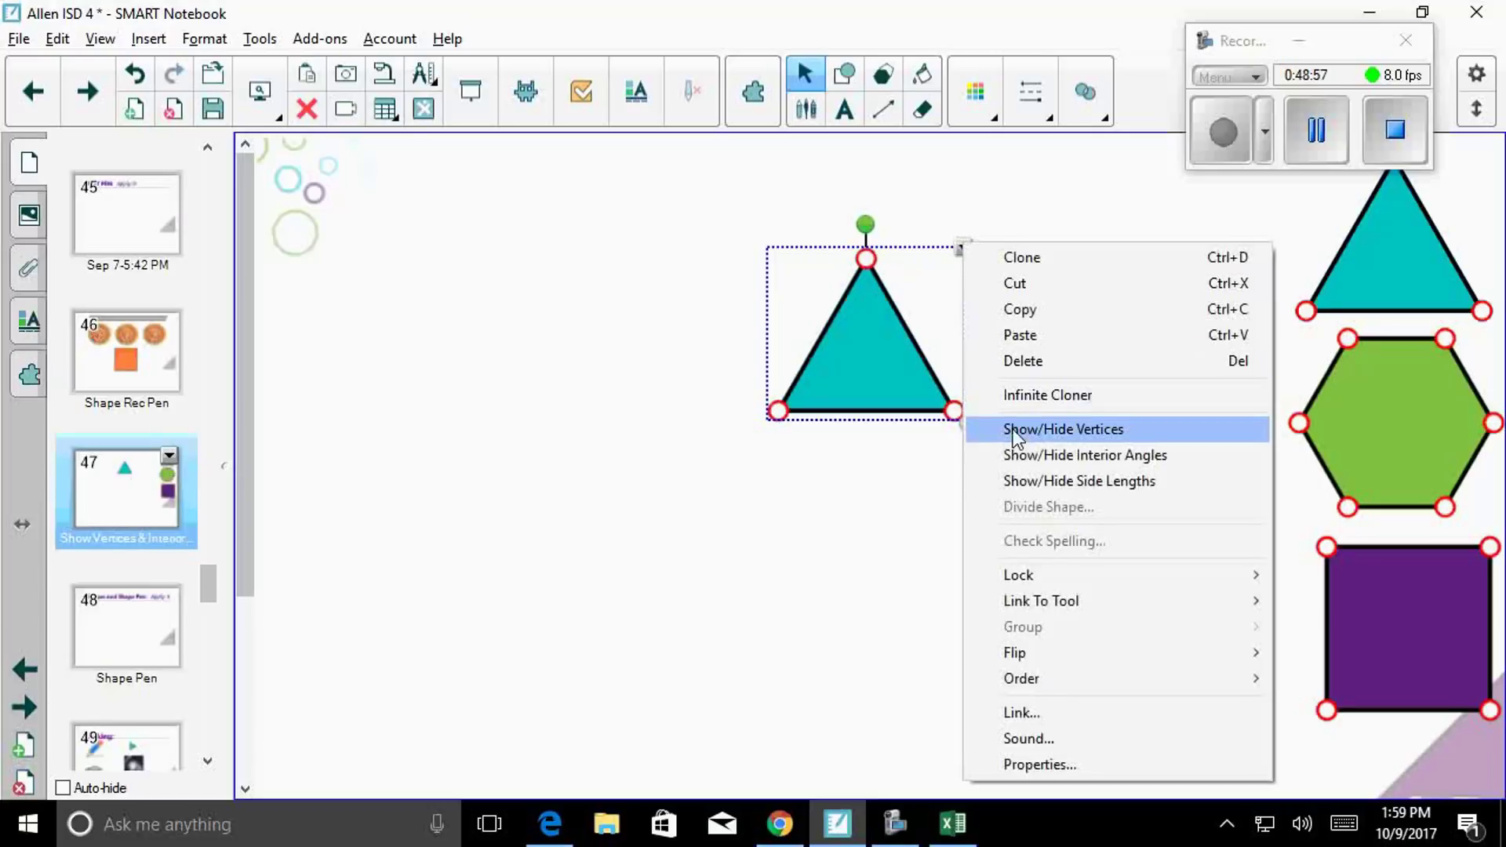
click(1012, 430)
Step: Show the triangle's interior angles, and enlarge and shrink the triangle while shifting it toward the page's upper left
click(961, 248)
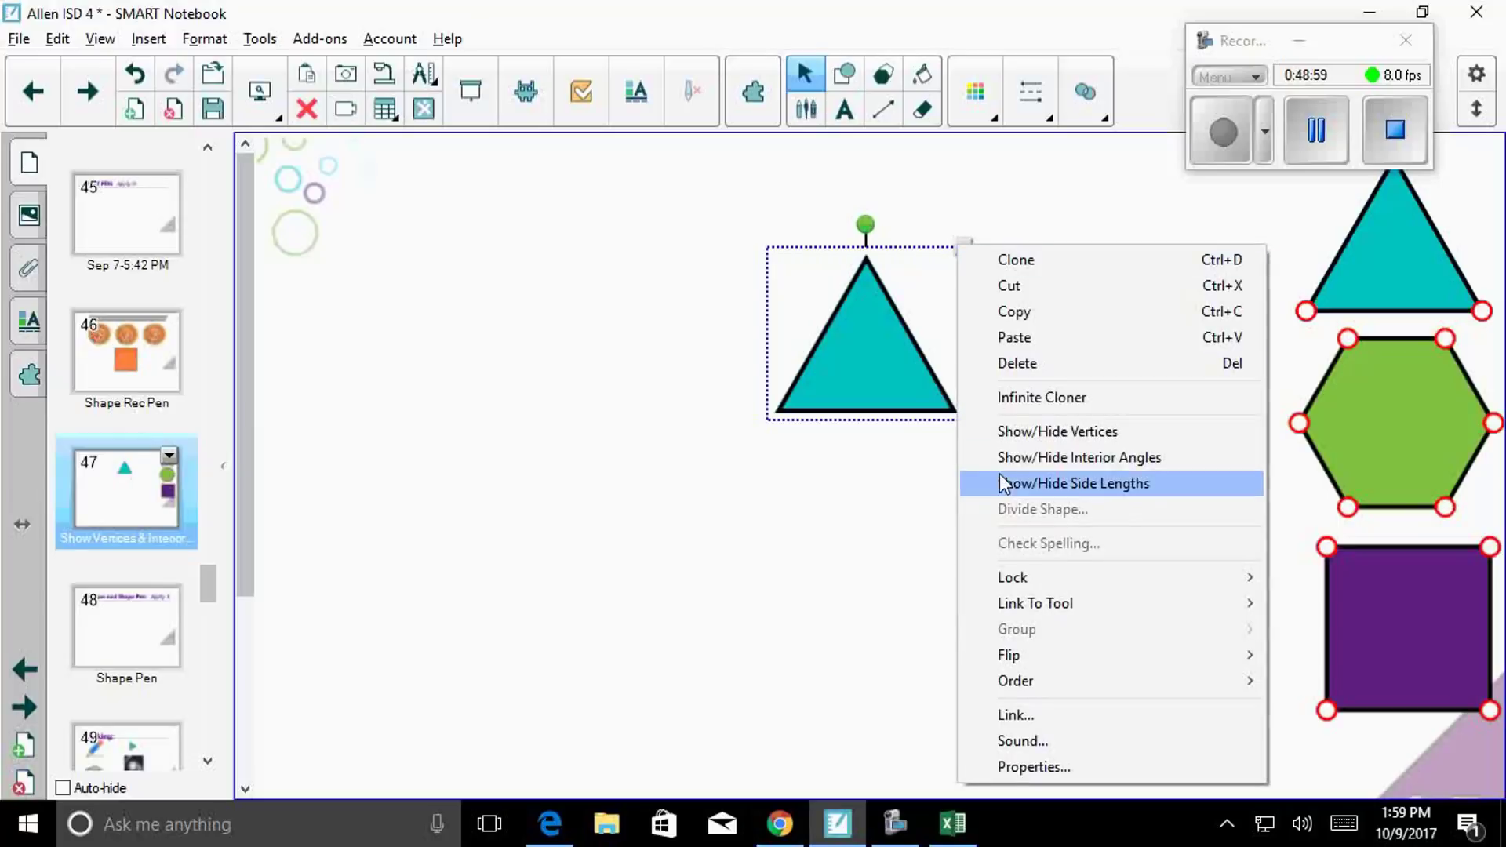
click(1019, 458)
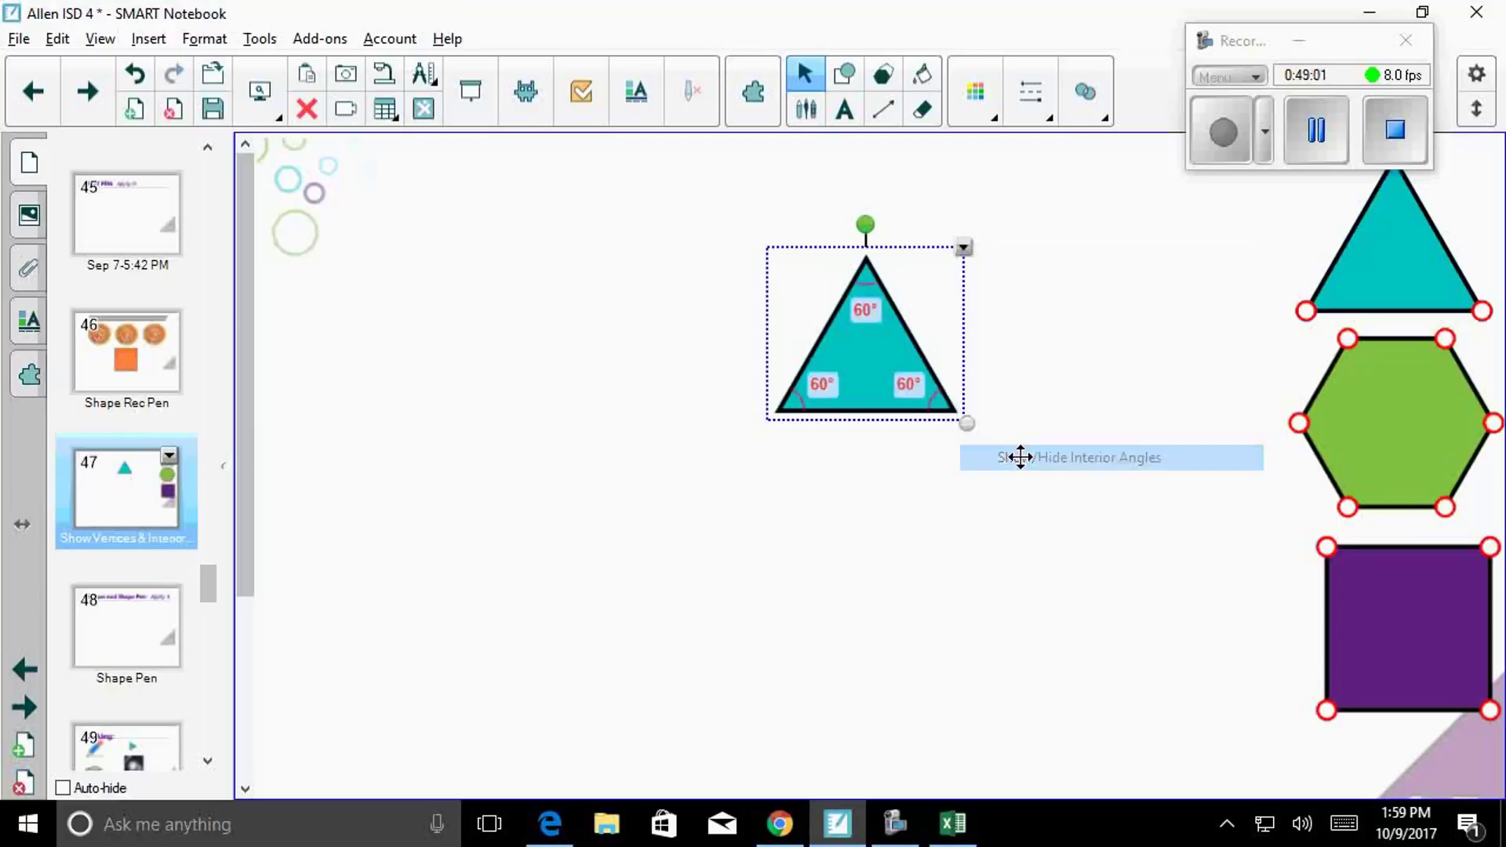
drag(965, 421, 1191, 622)
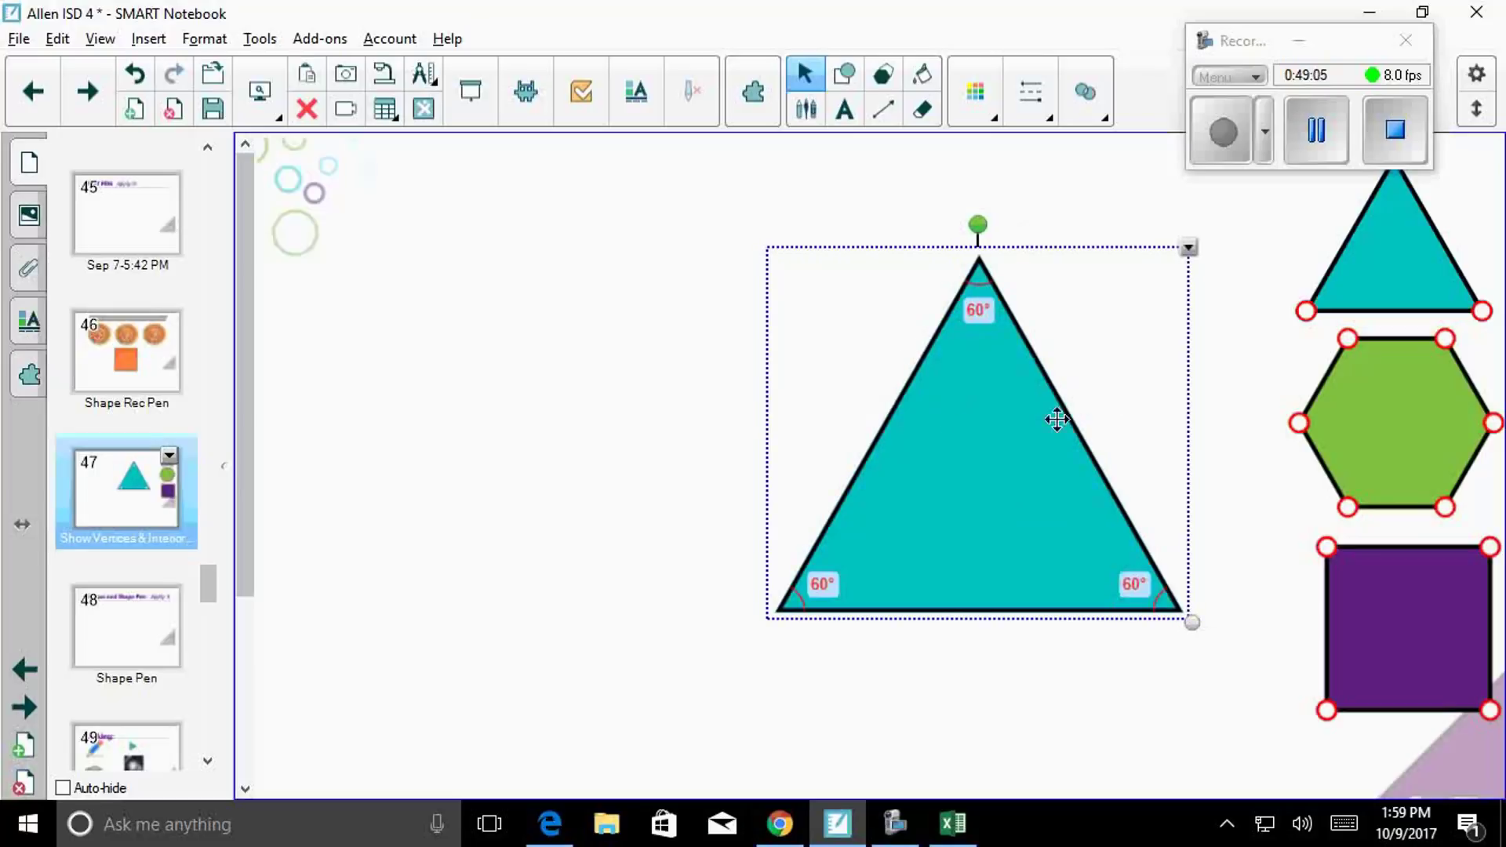
drag(1018, 434, 810, 376)
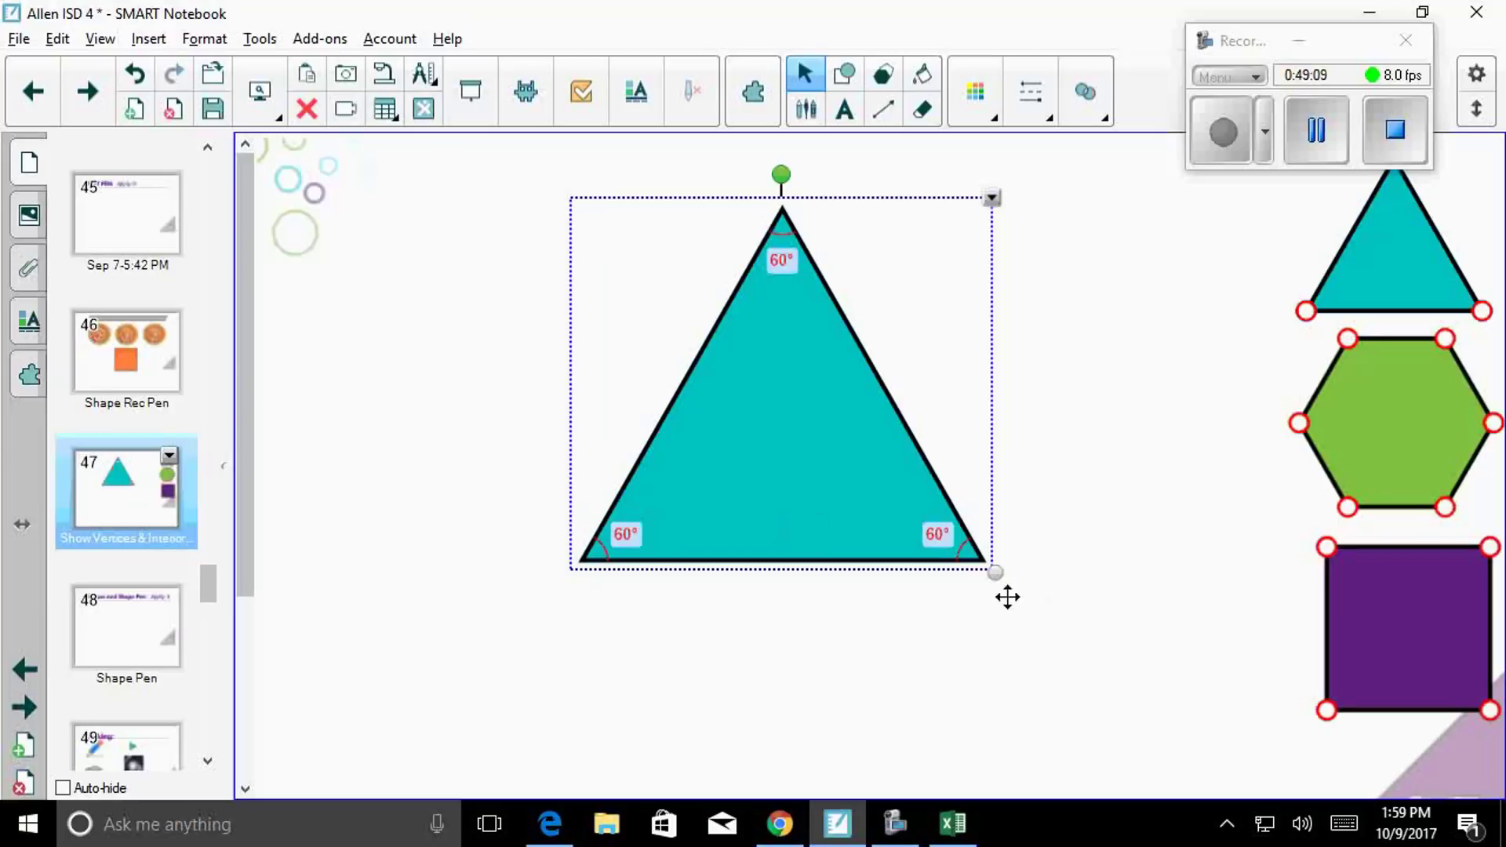
drag(995, 573, 828, 422)
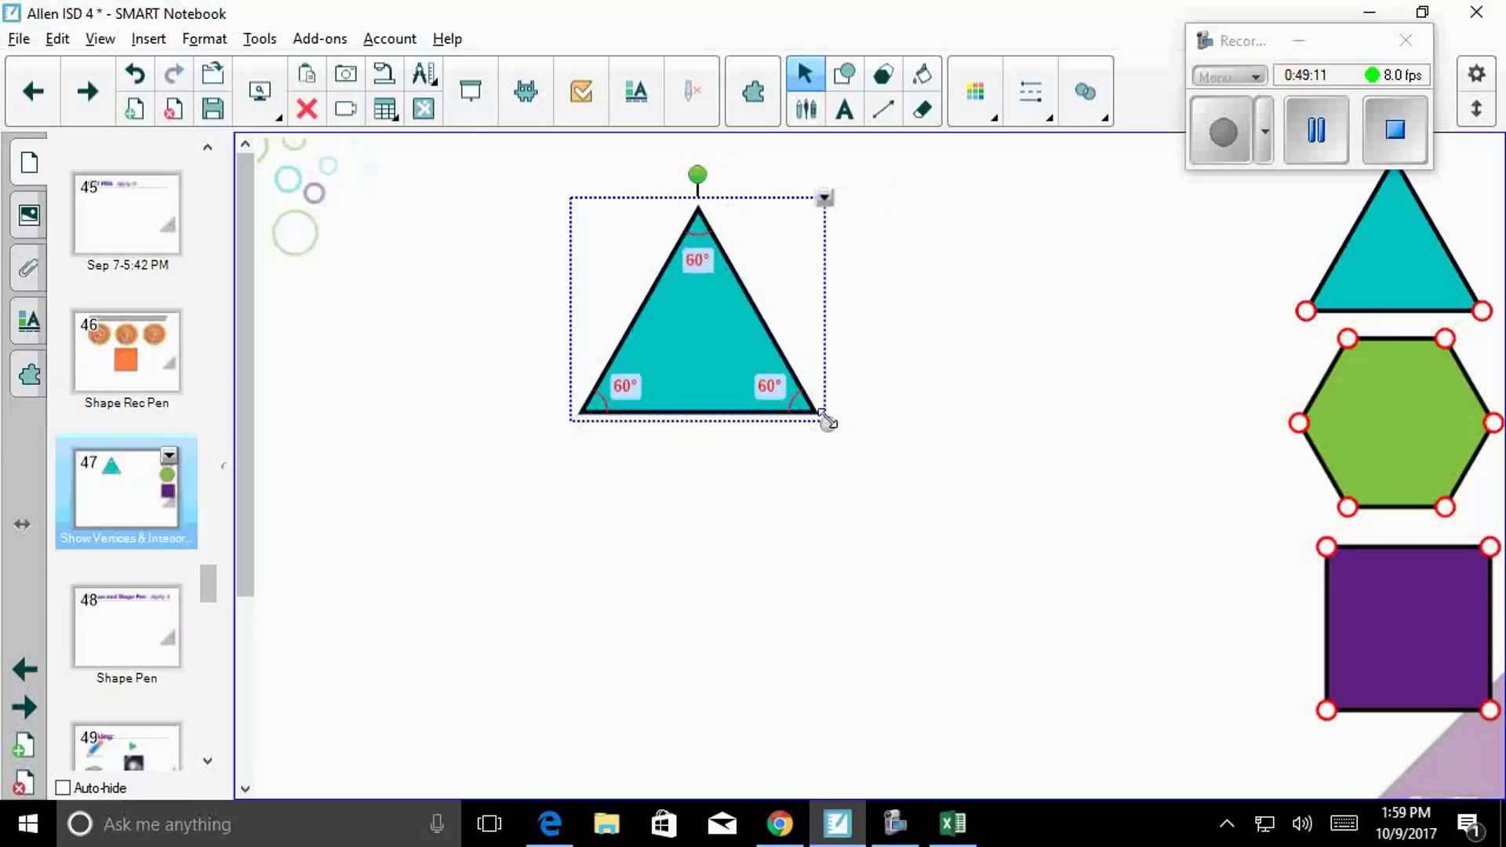
Step: Show the triangle's side lengths and move it farther toward the page's upper-left area
click(821, 197)
click(980, 431)
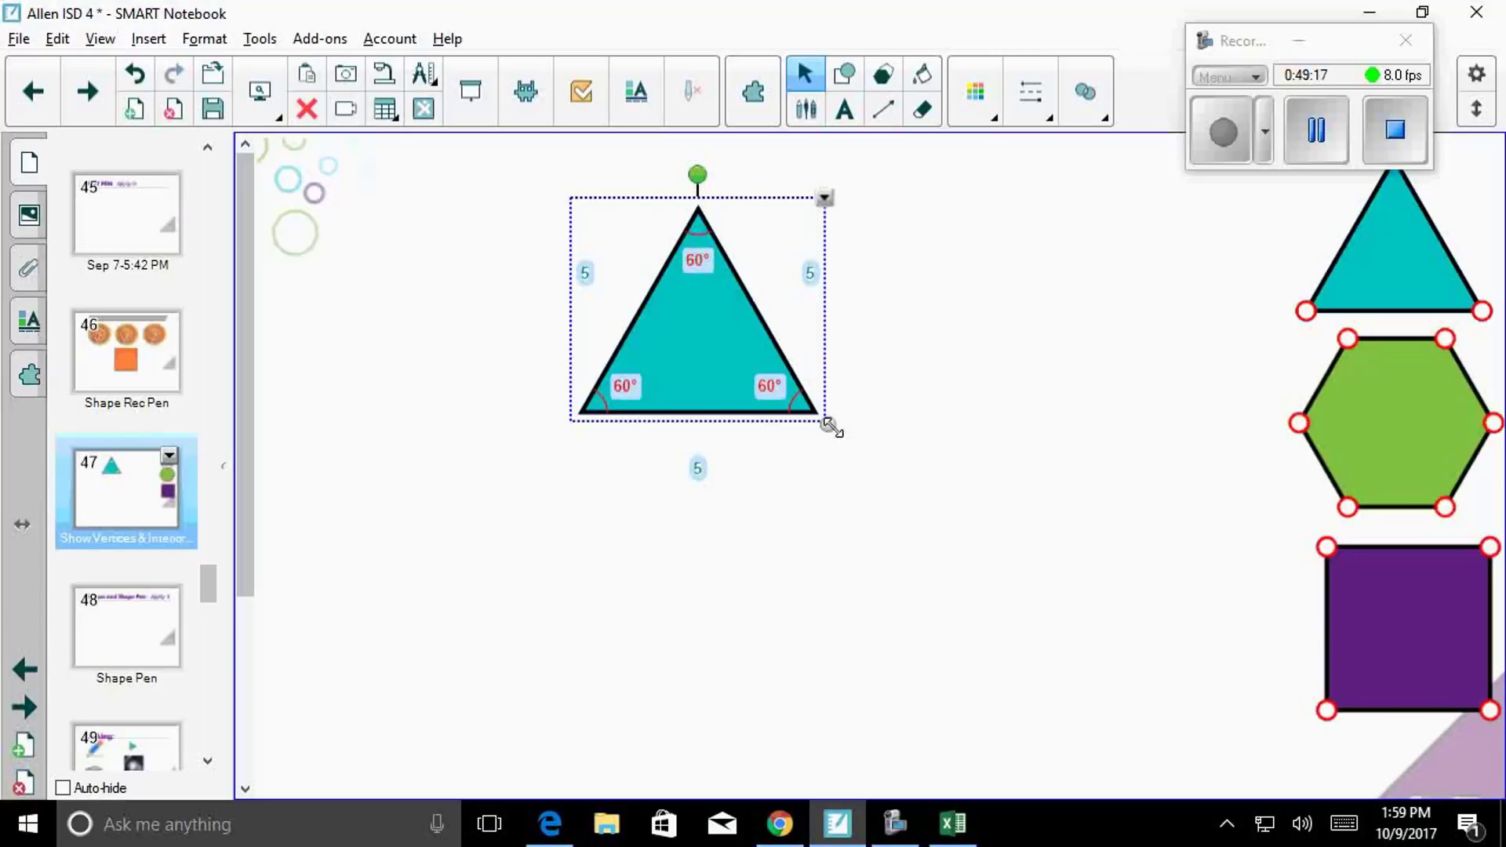
drag(729, 265, 549, 246)
Step: Pull a copy of the purple square onto the open page area and hide its vertices
drag(1372, 638, 959, 544)
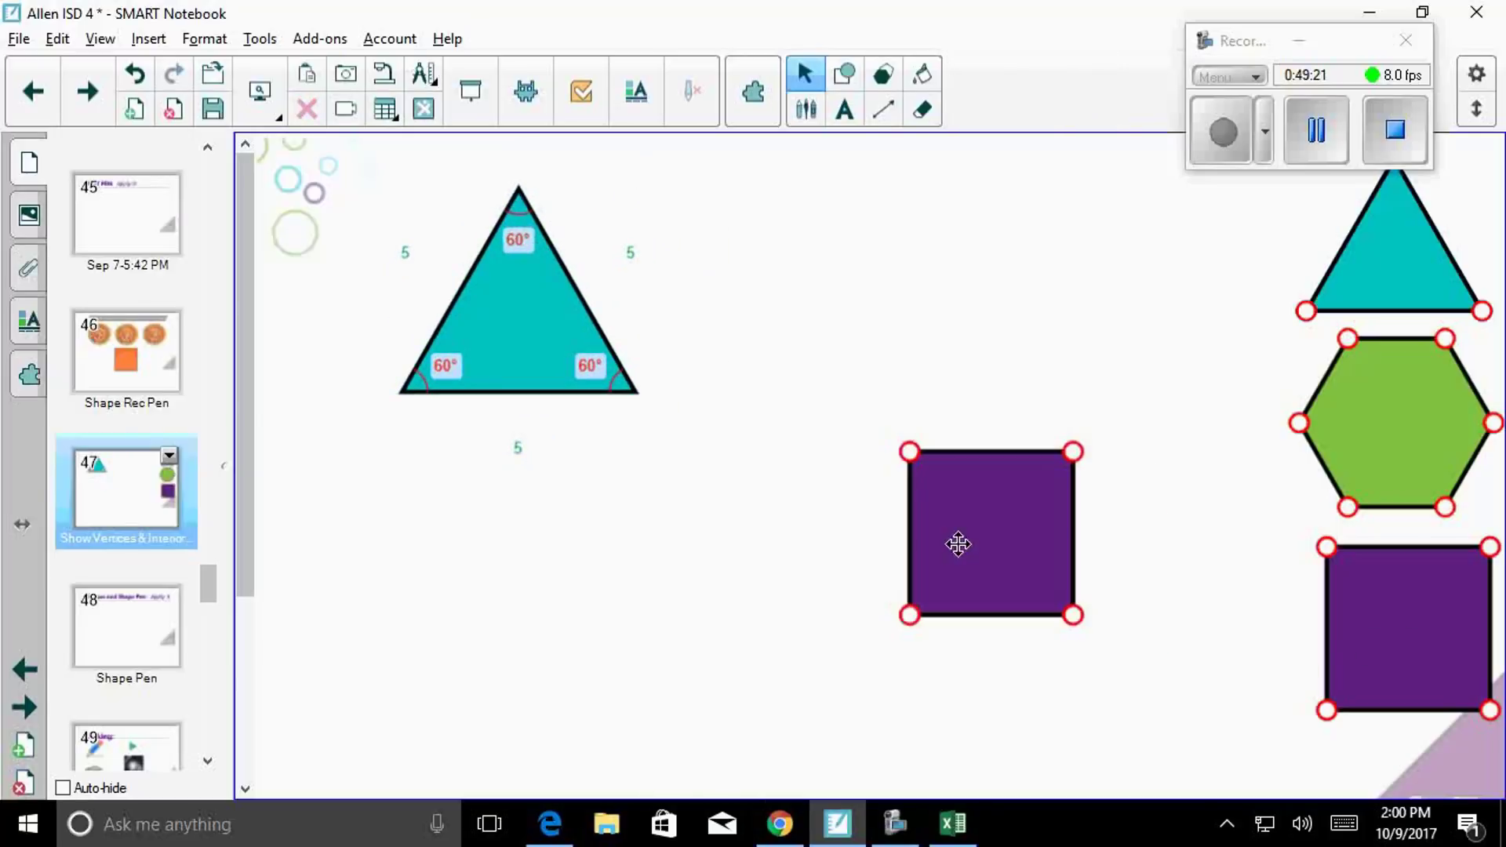
click(1012, 514)
click(1082, 443)
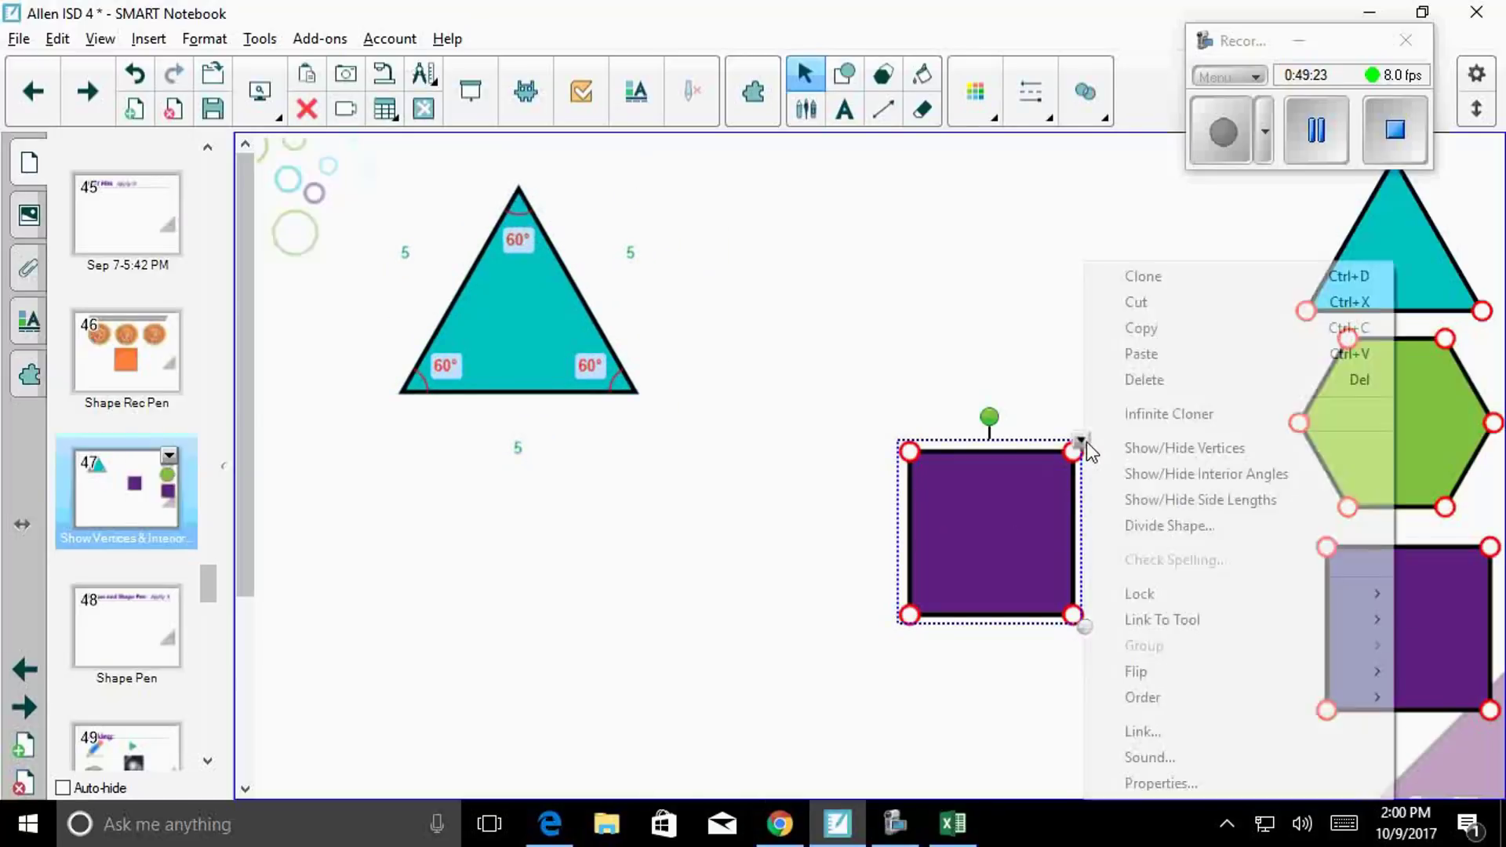
click(1137, 448)
Step: Divide the copied purple square into 4 equal sections with Show fractions turned off
click(1080, 441)
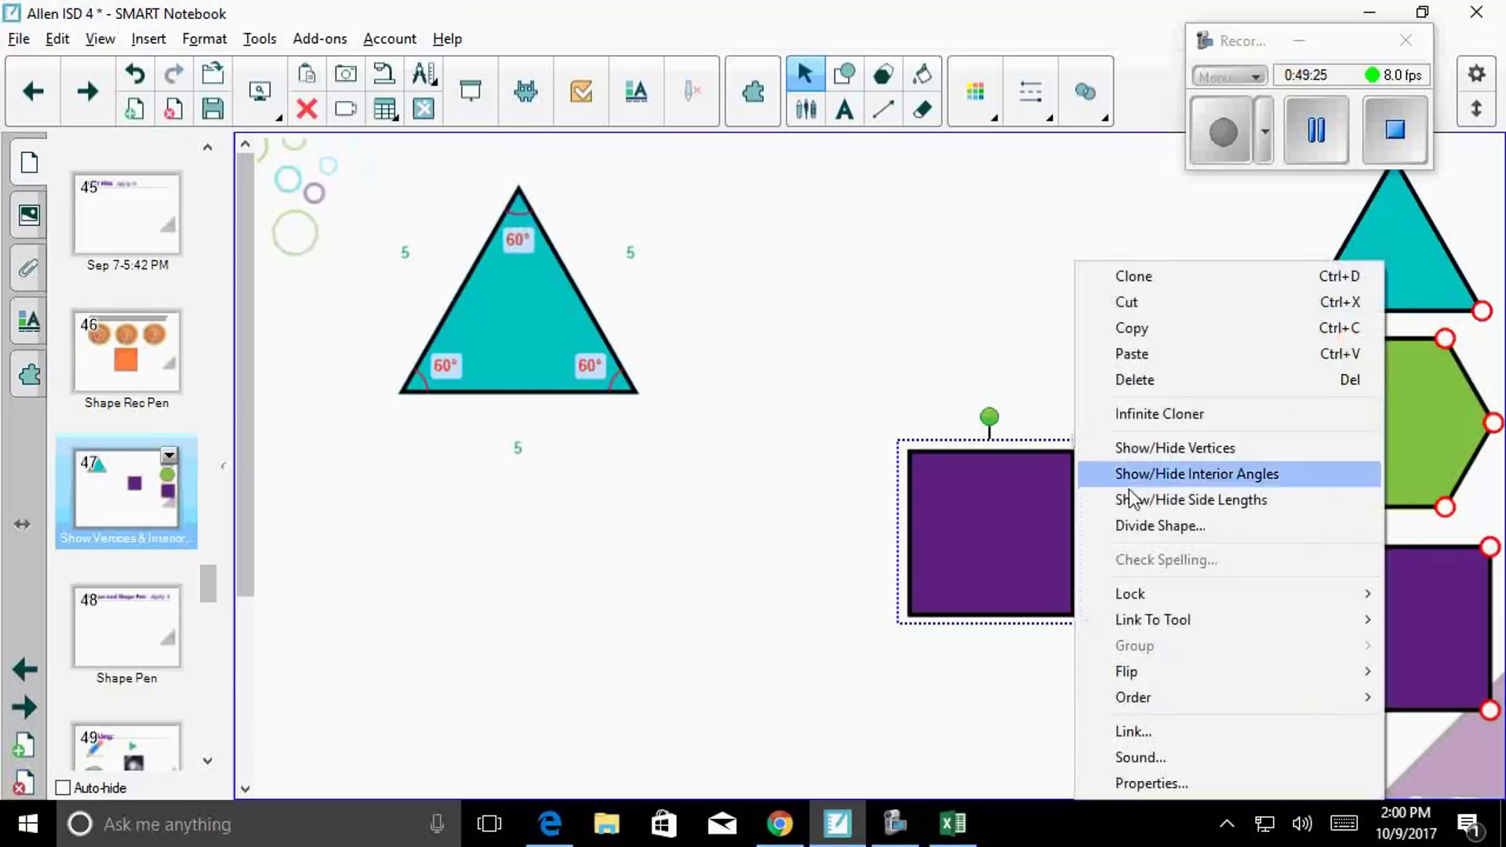
click(1172, 525)
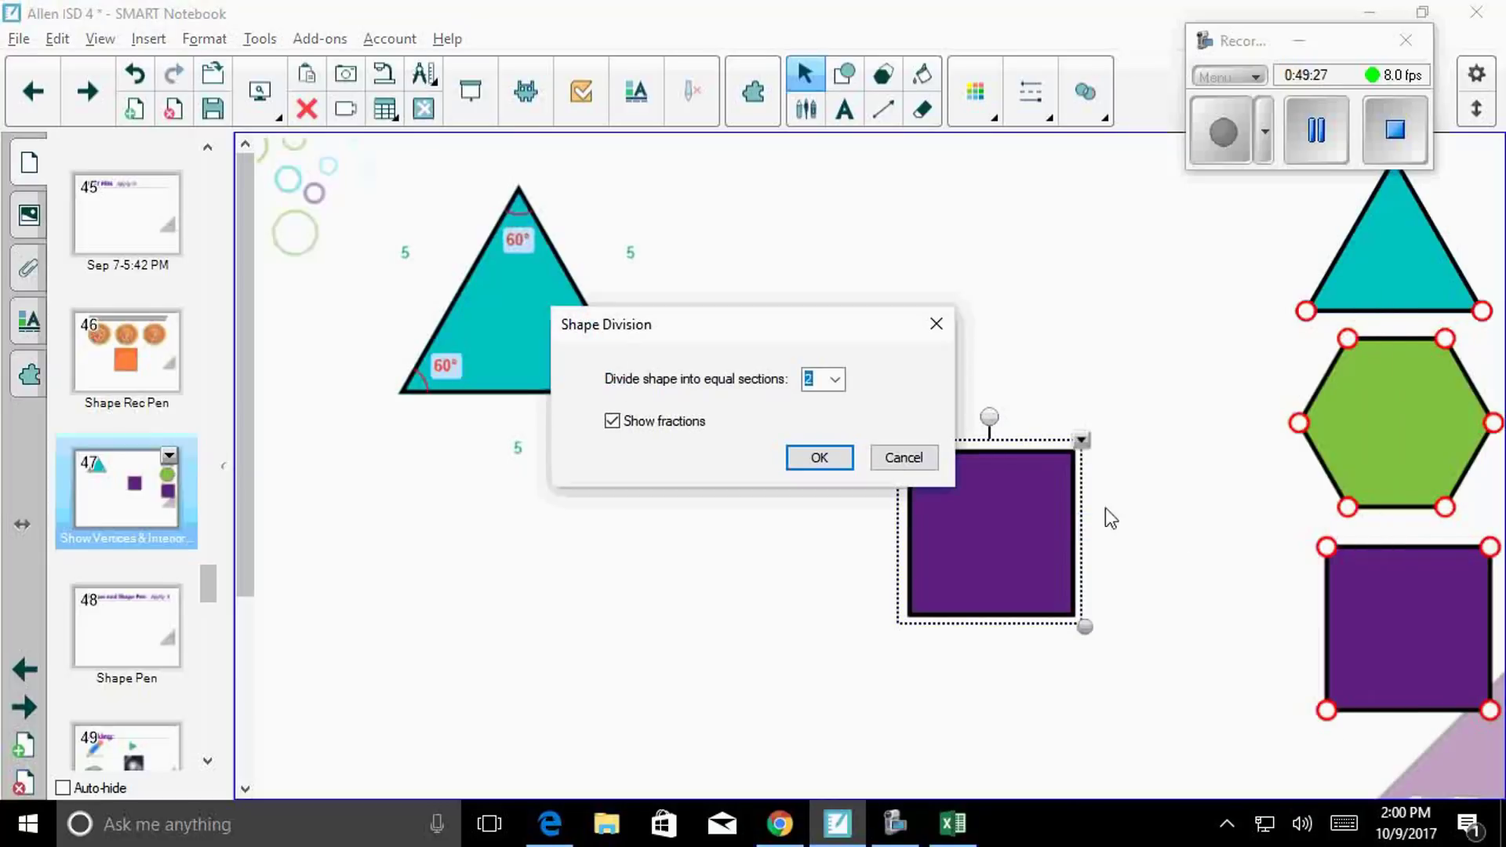
click(836, 380)
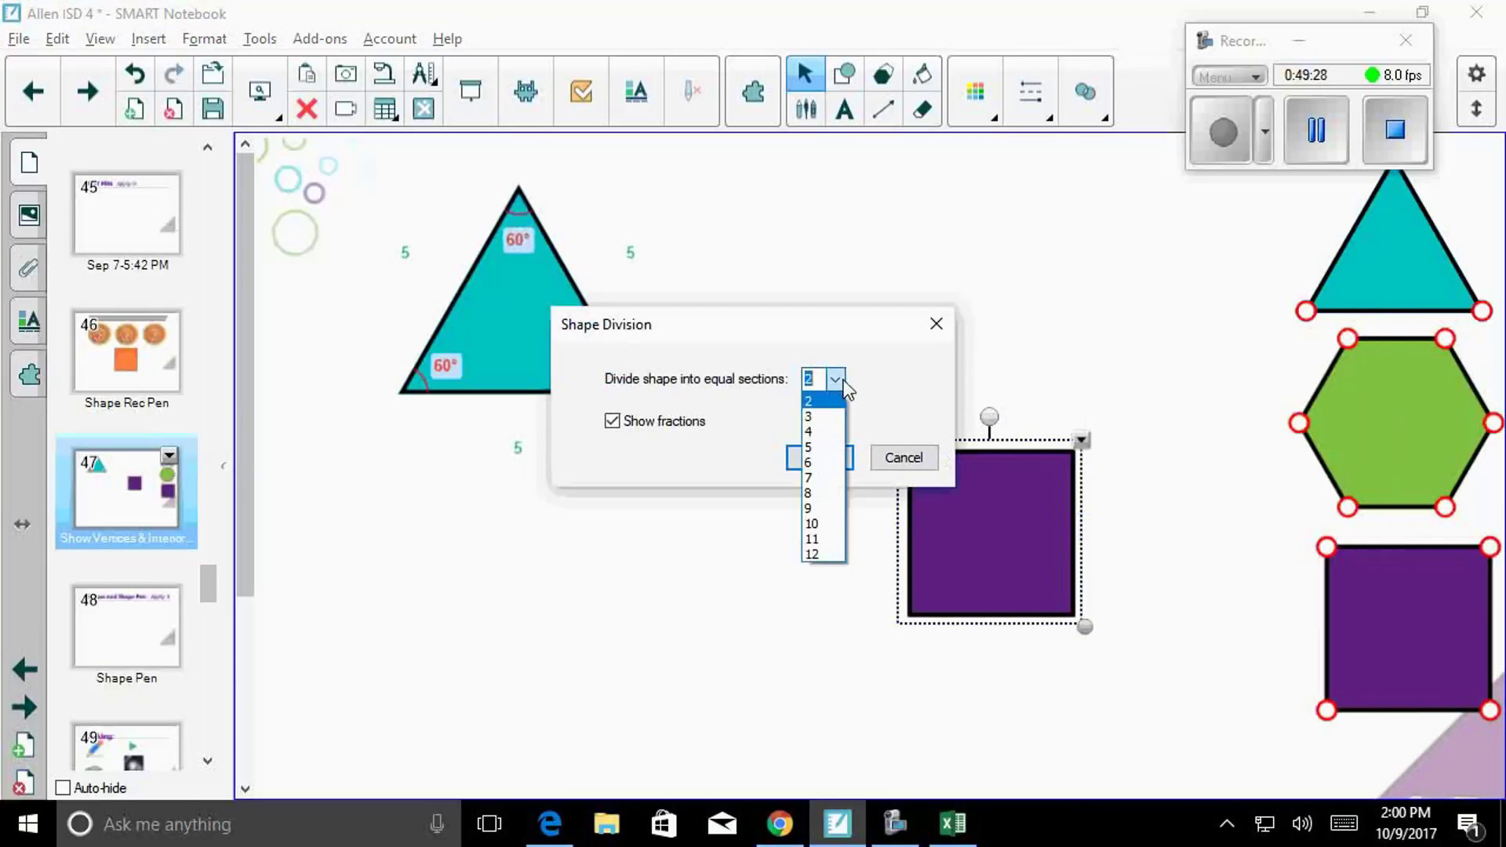
click(841, 444)
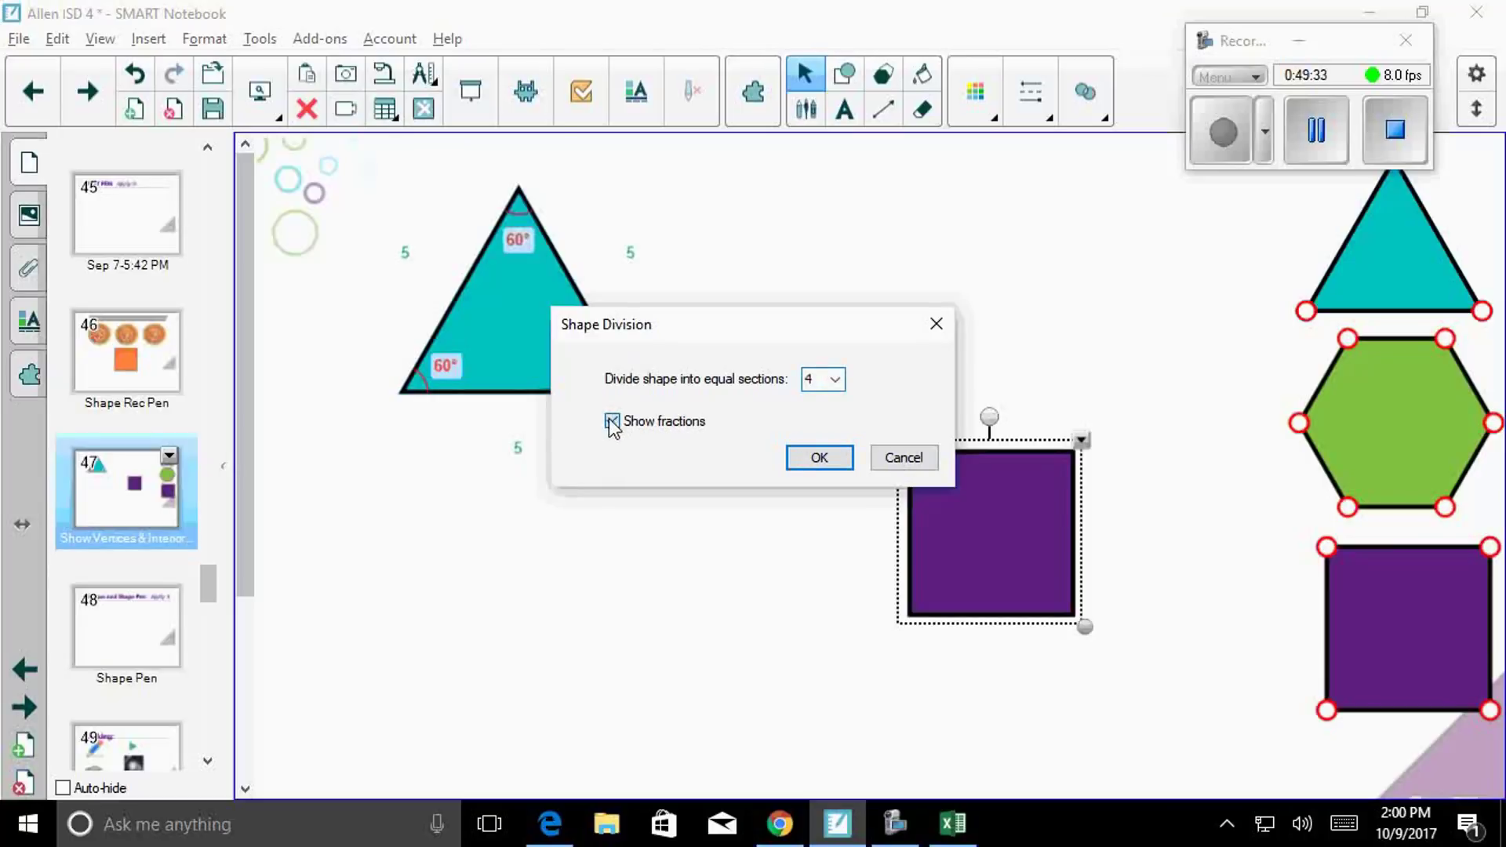
click(808, 457)
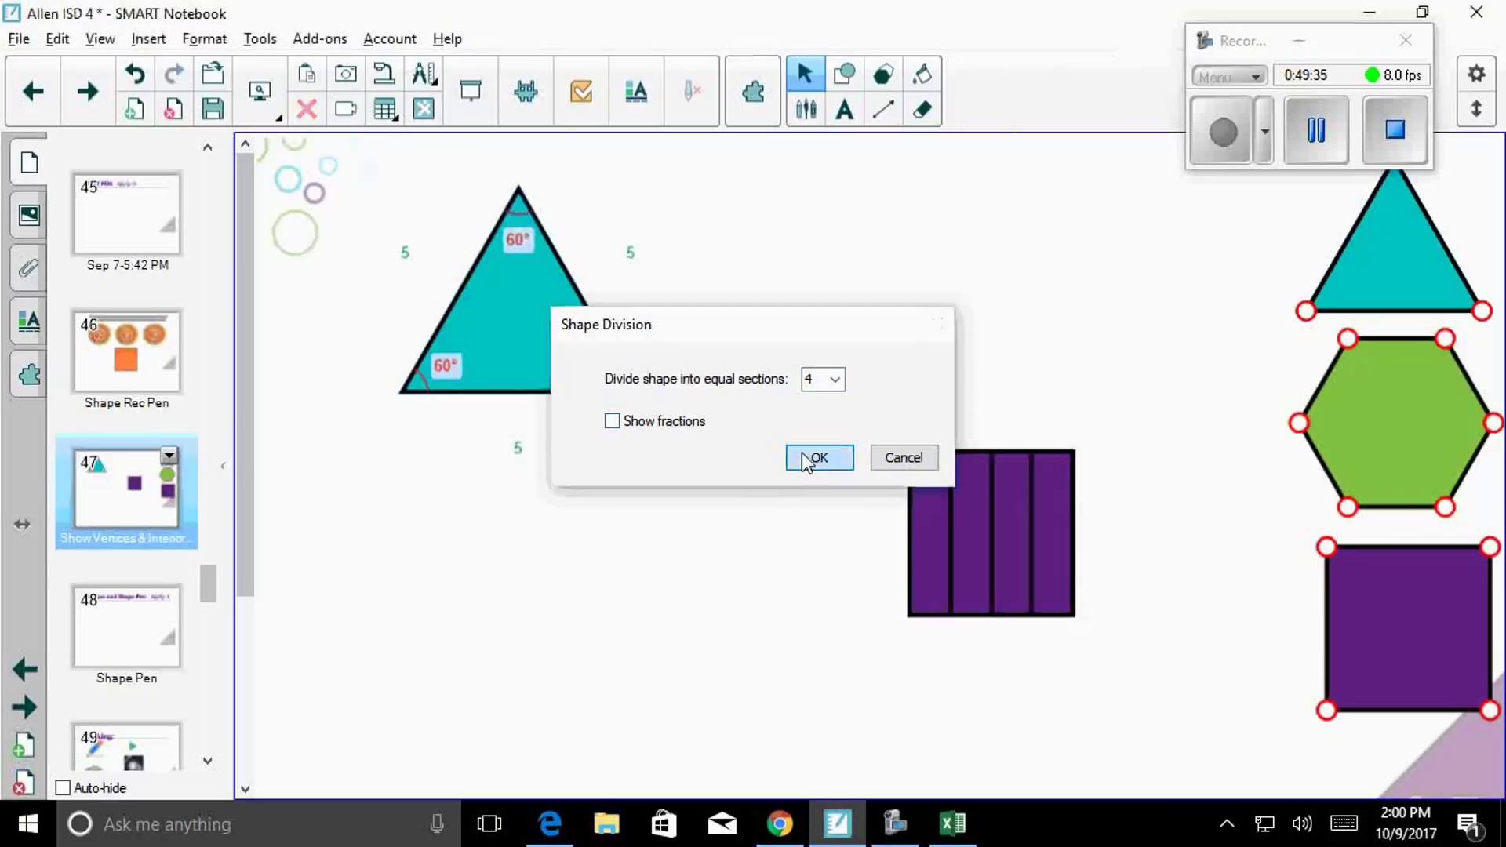
Step: Pull the four purple strips apart, then line them up side by side in a row
drag(931, 552, 1012, 363)
drag(1017, 480, 882, 509)
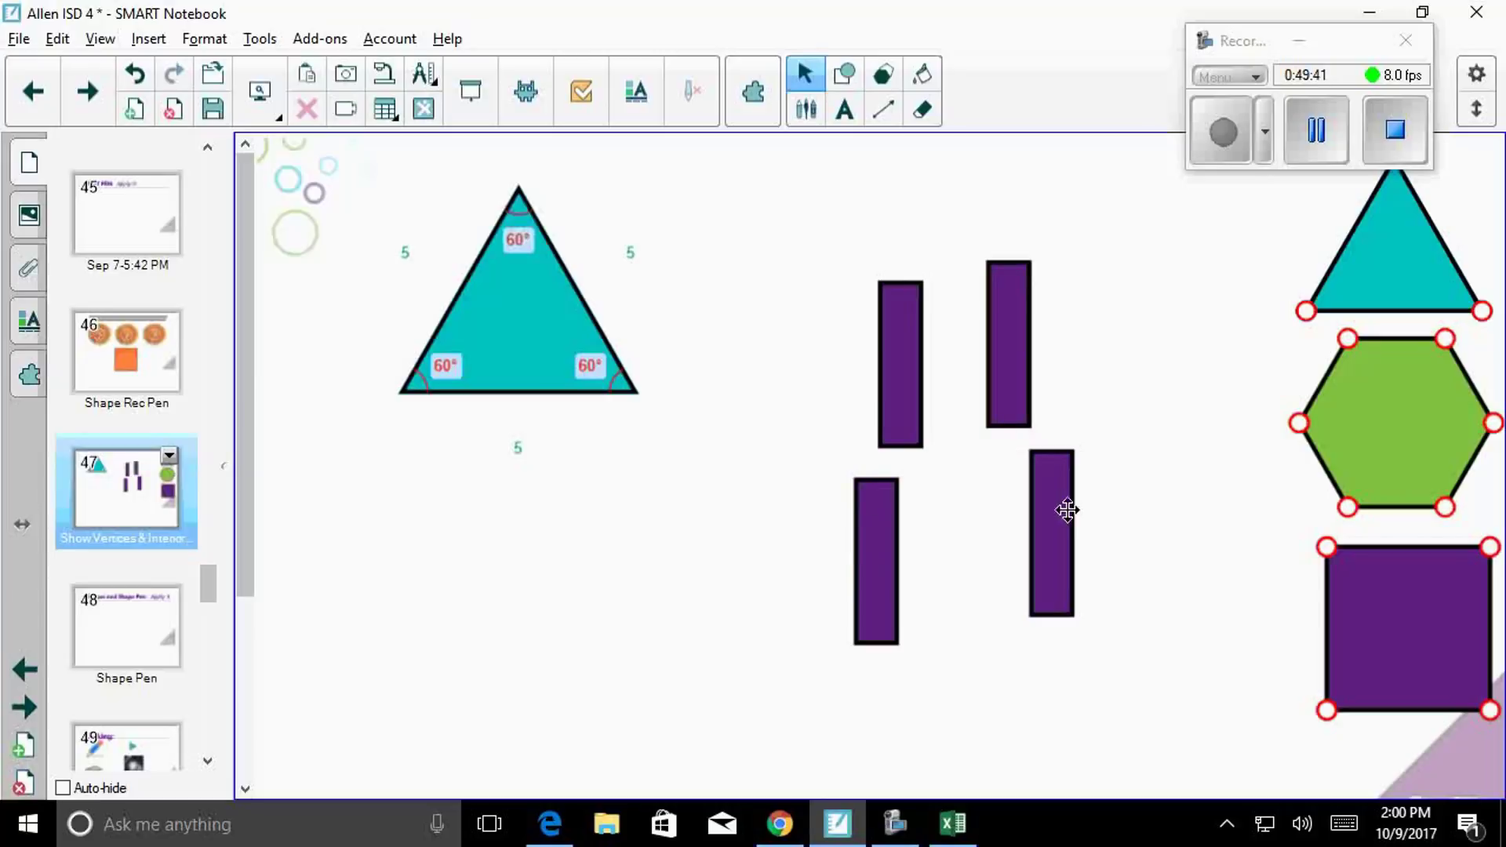
drag(1070, 504, 1160, 527)
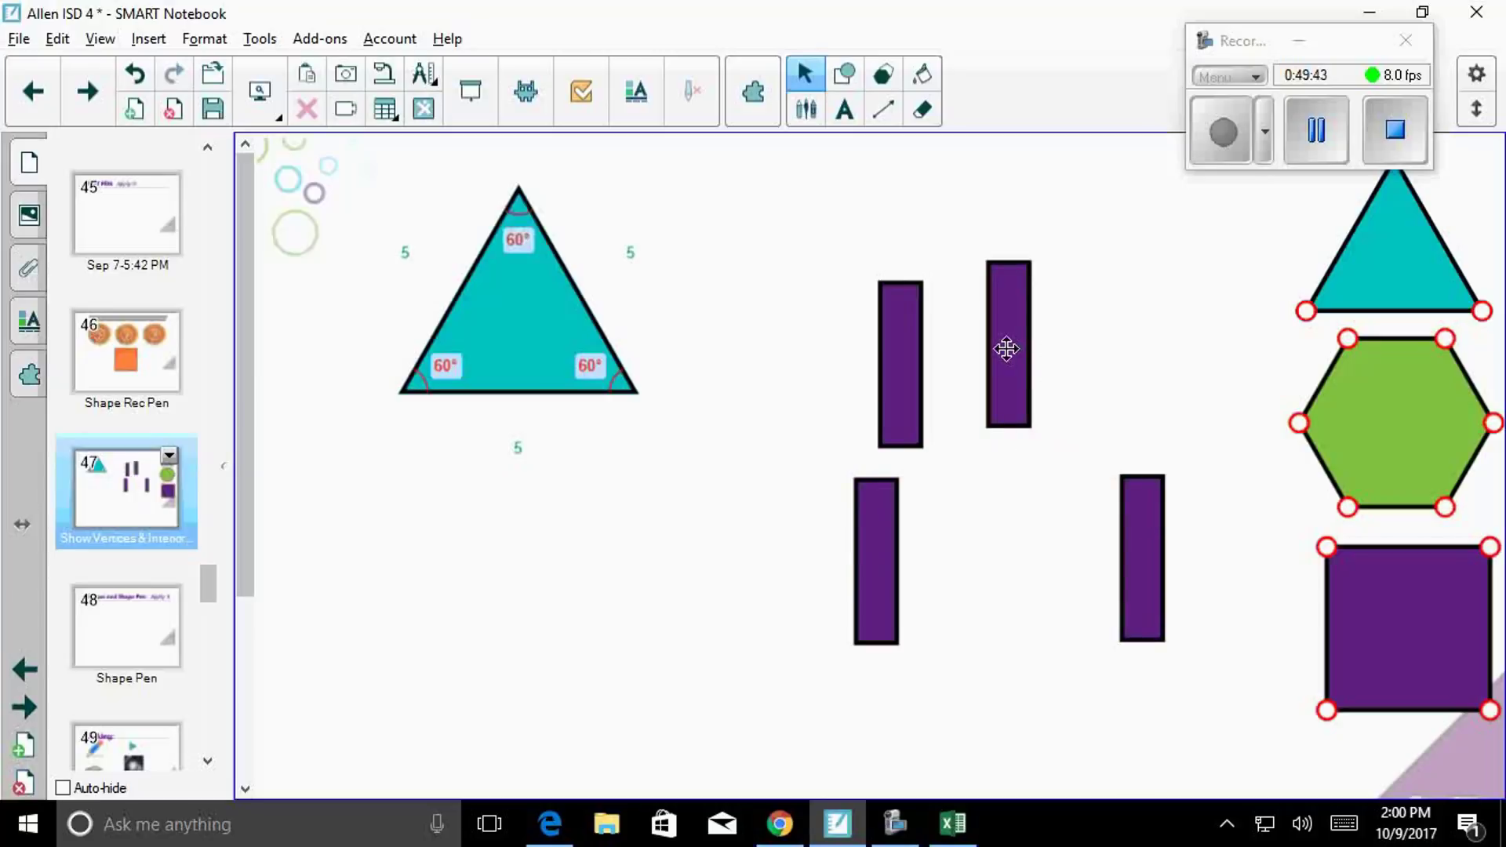
drag(1005, 346, 958, 383)
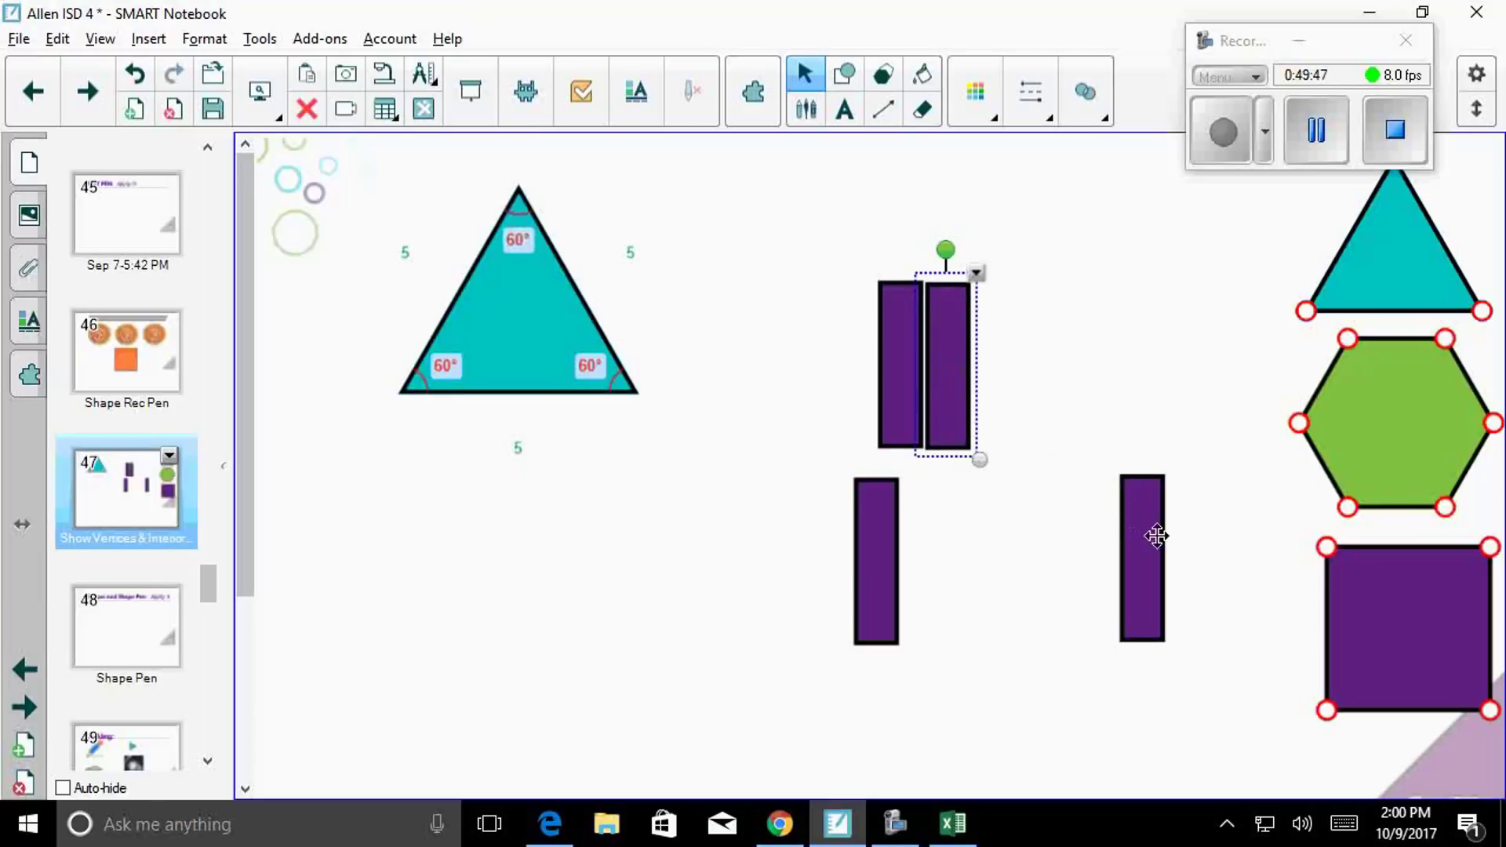
drag(1154, 536, 981, 324)
drag(886, 530, 1055, 320)
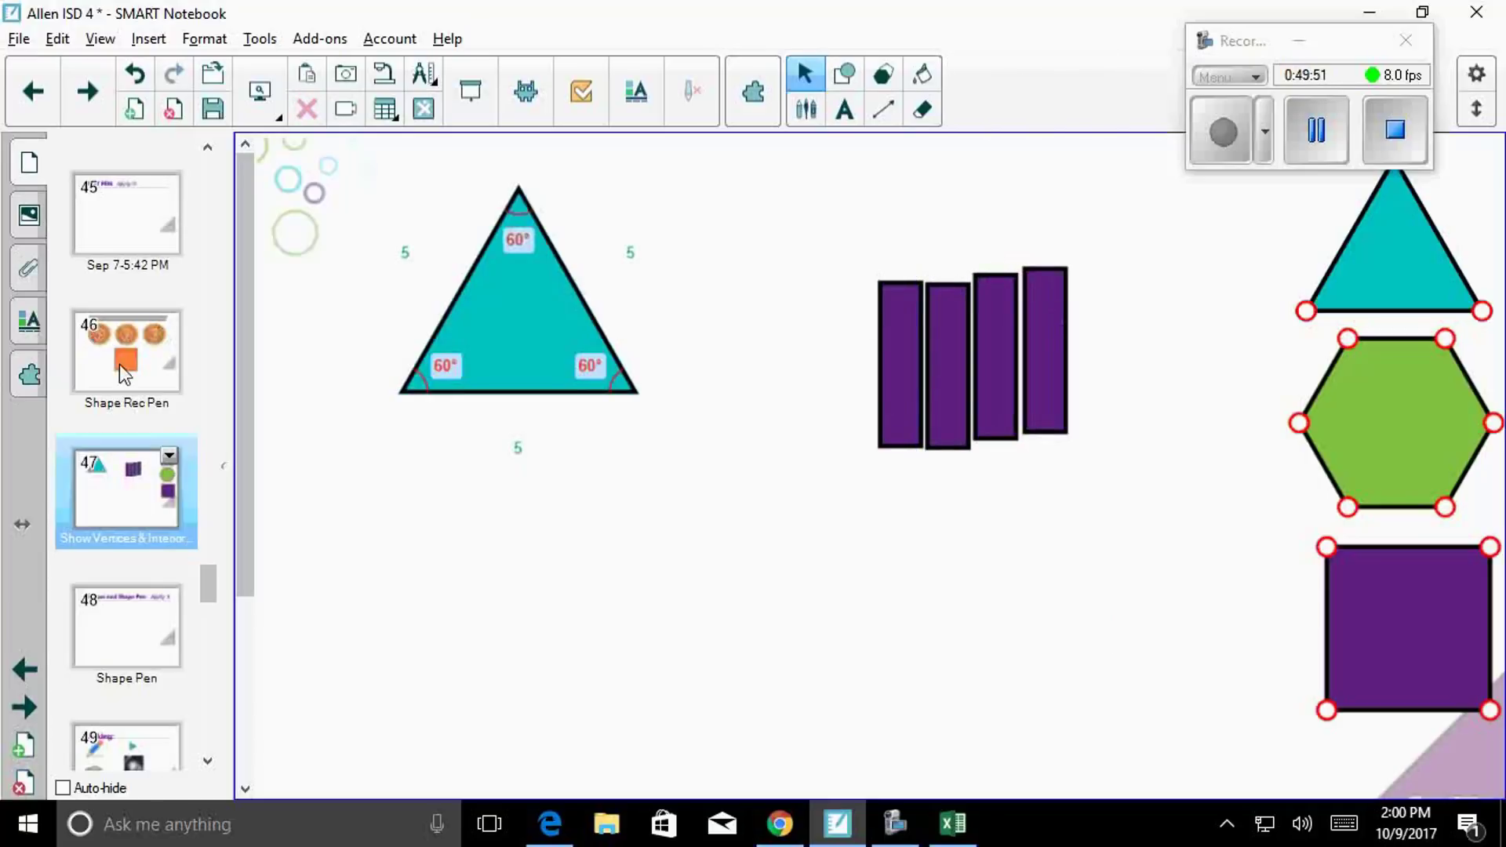
Step: Open page 46, Shape Rec Pen, and choose the Shape Recognition Pen for the pizza fraction problem
click(159, 351)
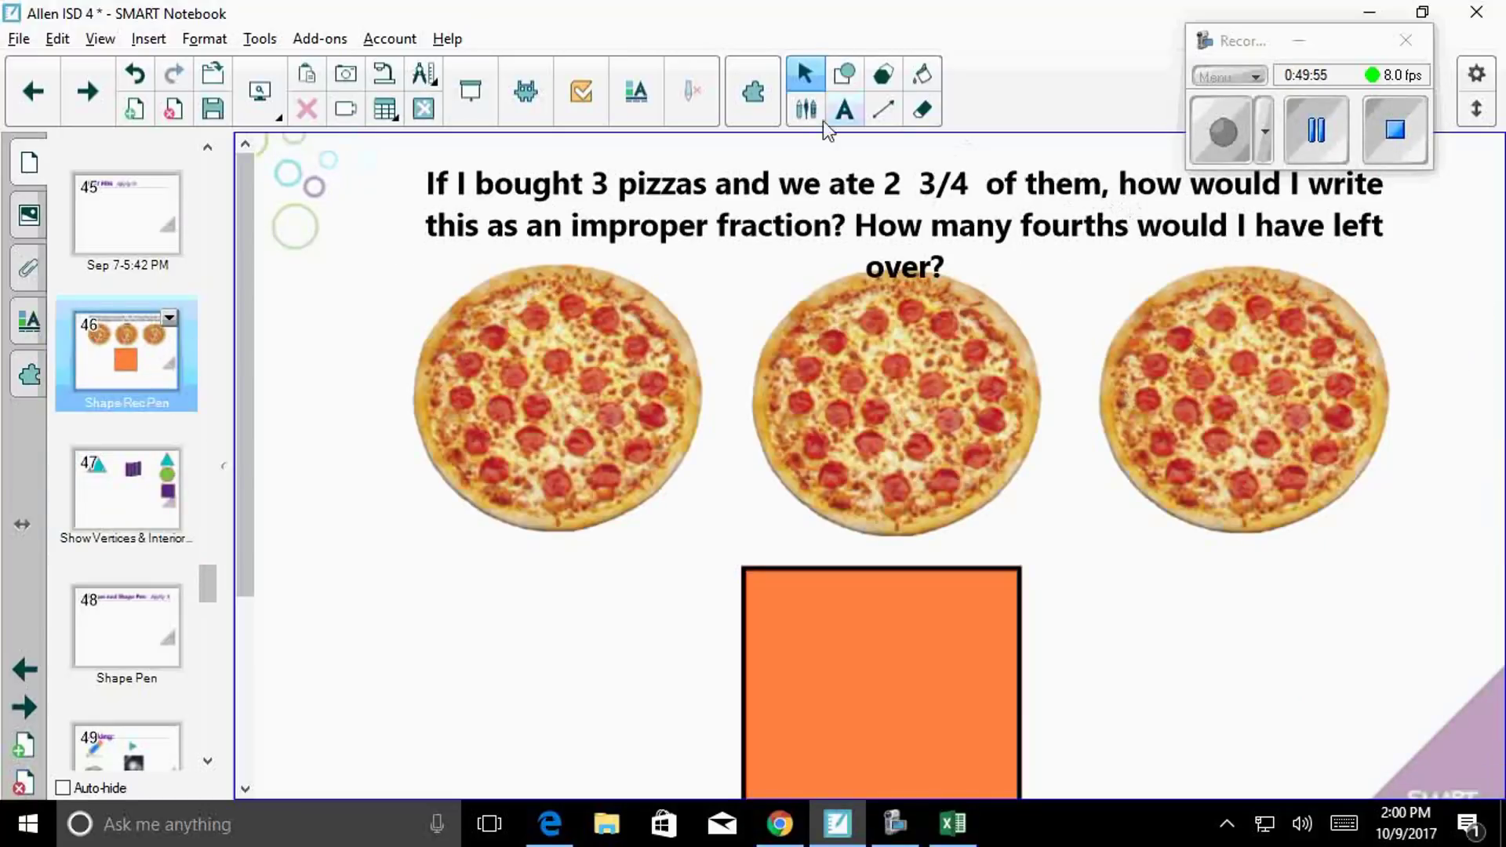
click(804, 109)
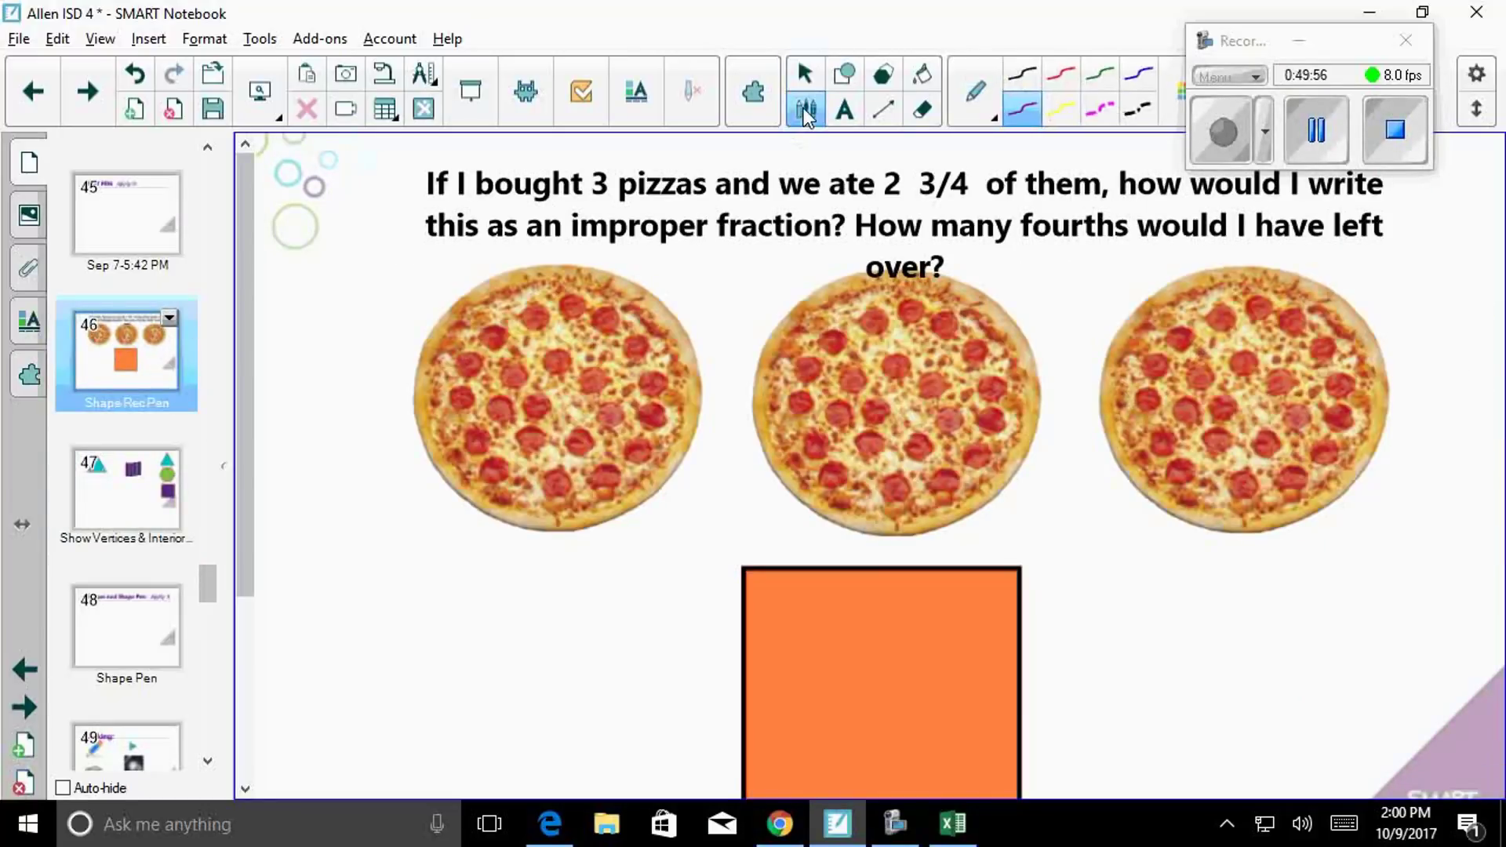
click(980, 102)
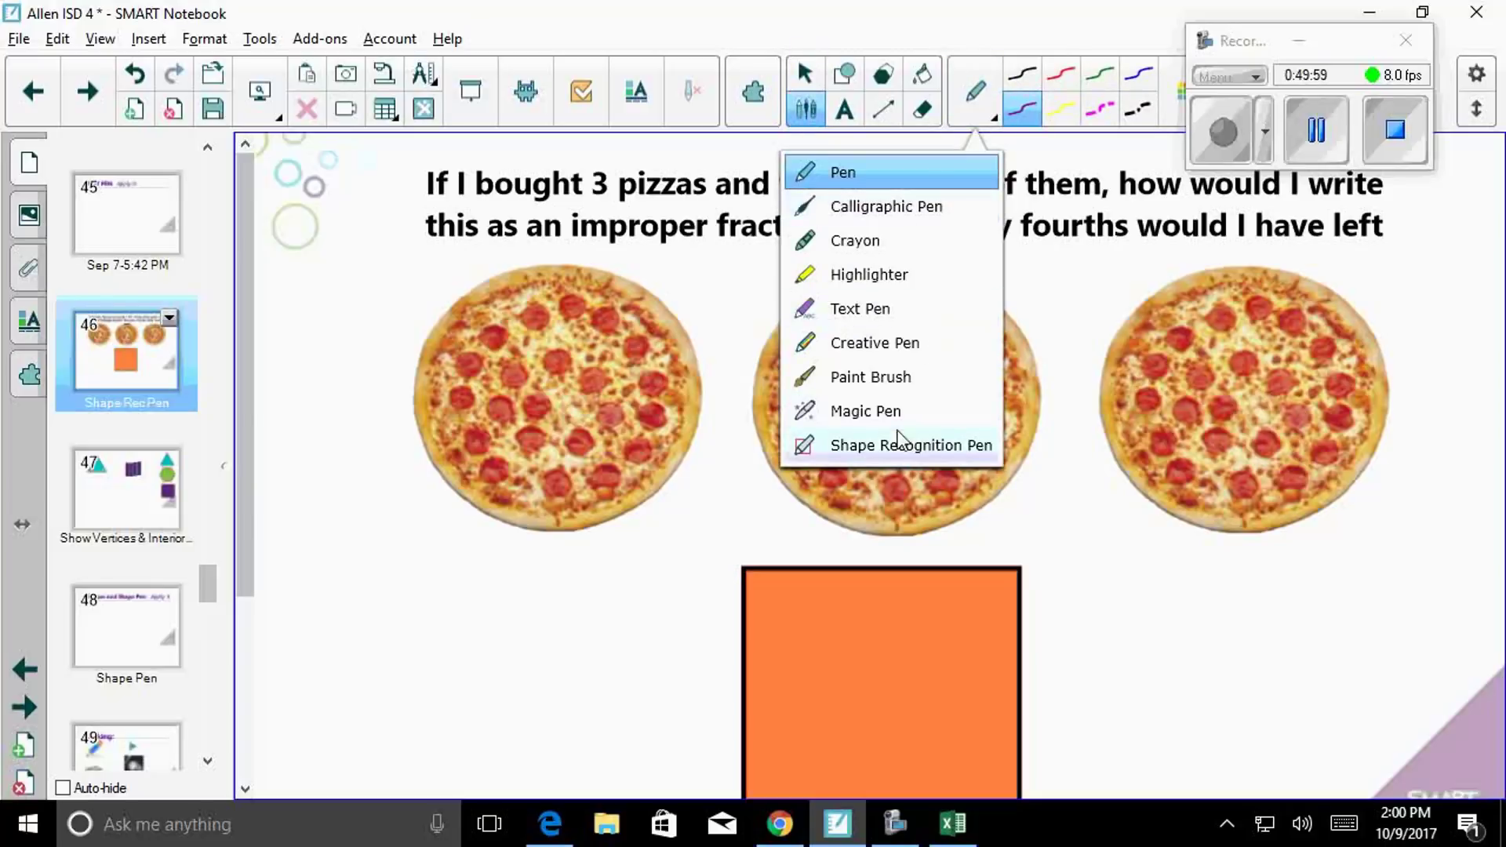
click(902, 446)
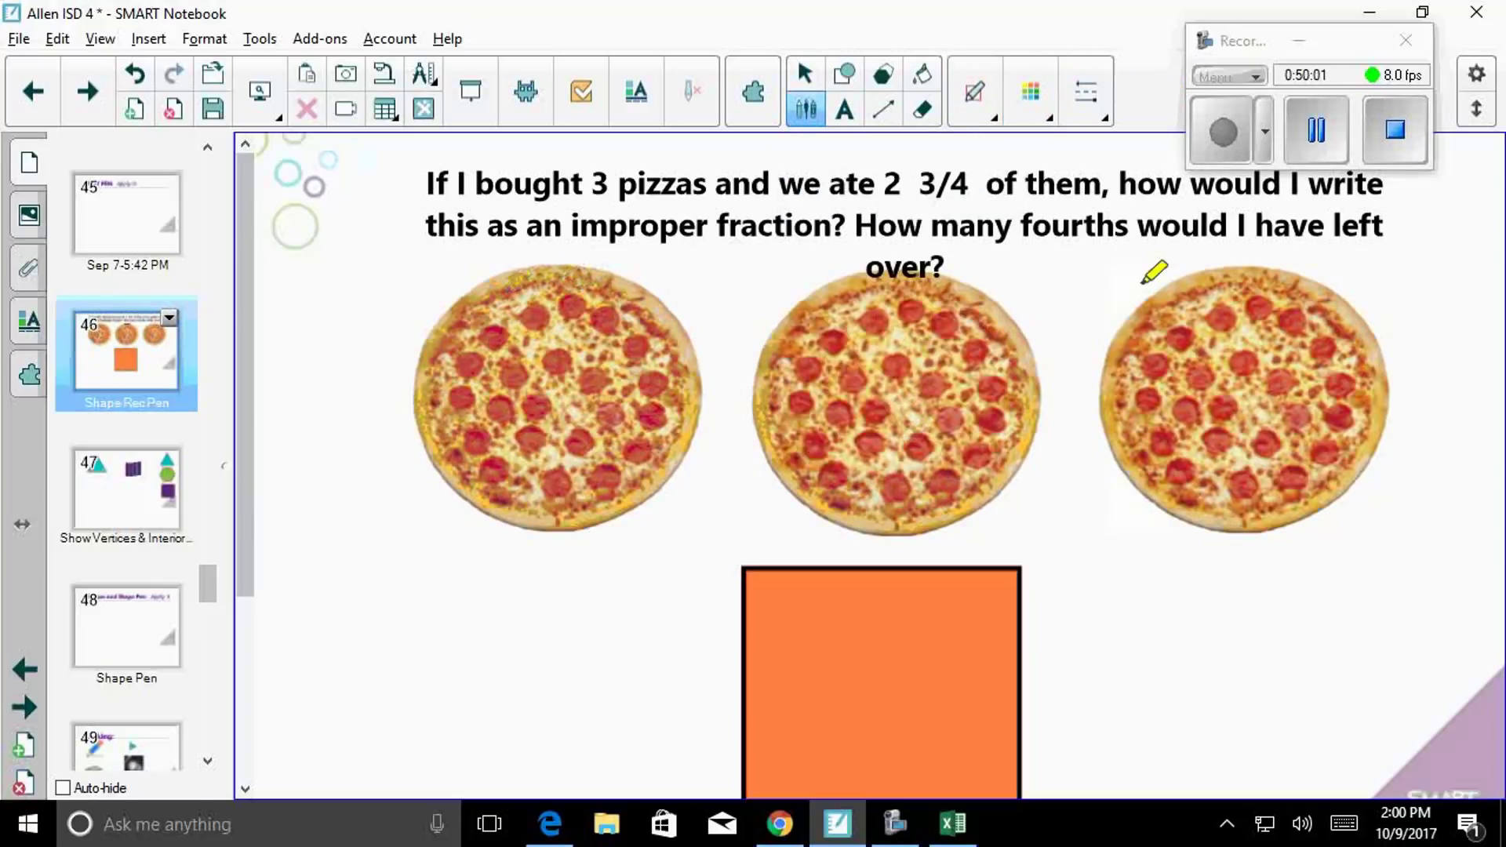